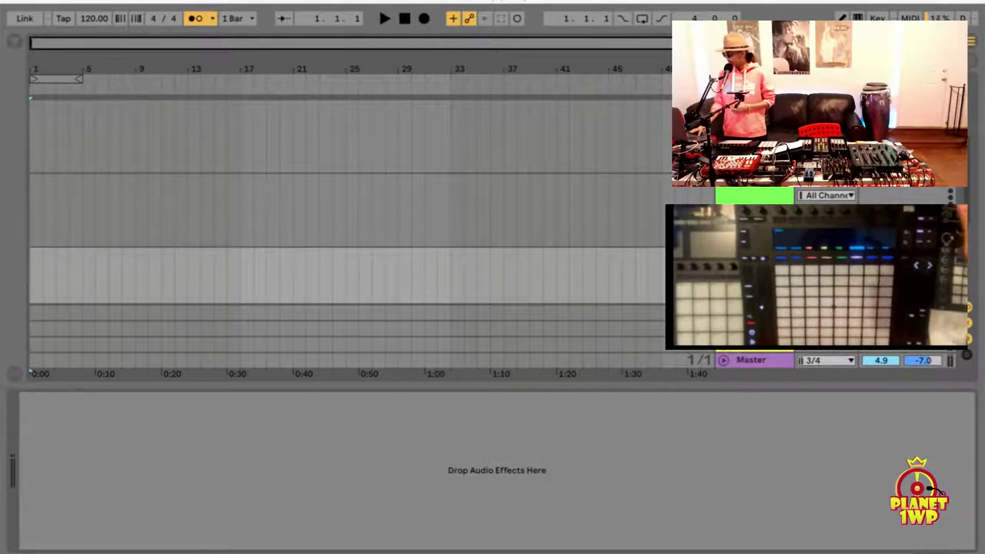
Switch to Mixed In Key 8, examine the tempo and key results for Terra Ignota, and return to Ableton Live
{"action": "mouse_move", "coordinate": [4, 452]}
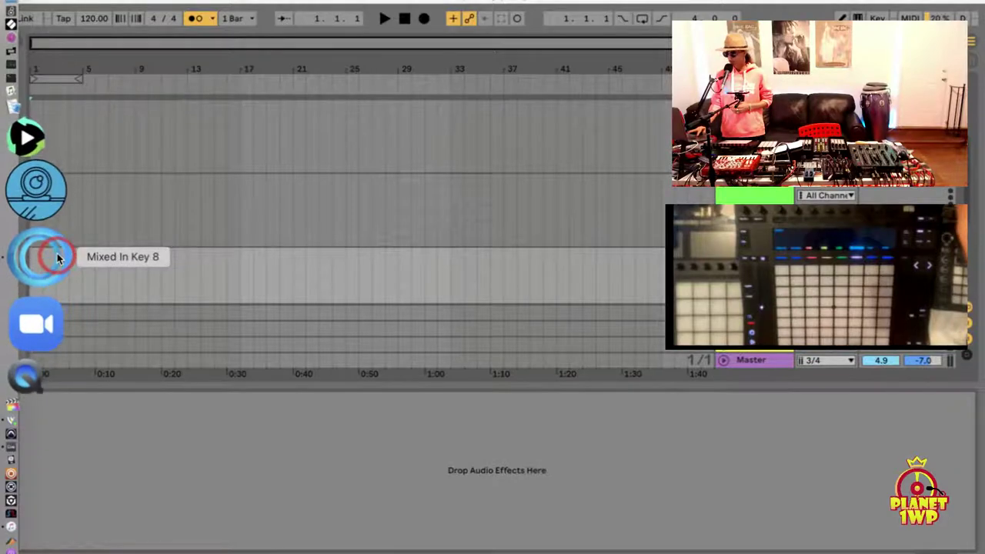
{"action": "left_click", "coordinate": [58, 259]}
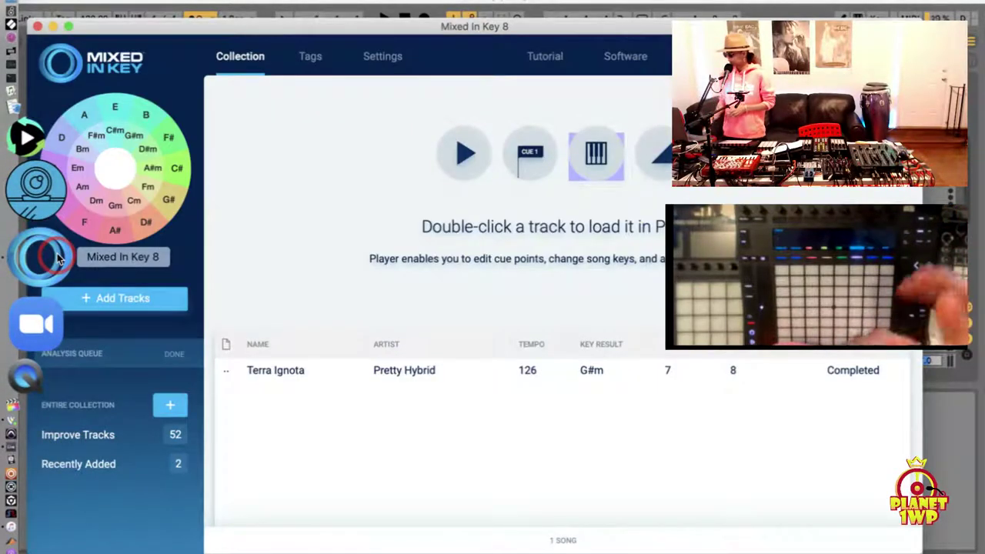
{"action": "left_click", "coordinate": [327, 327]}
{"action": "left_click", "coordinate": [342, 402]}
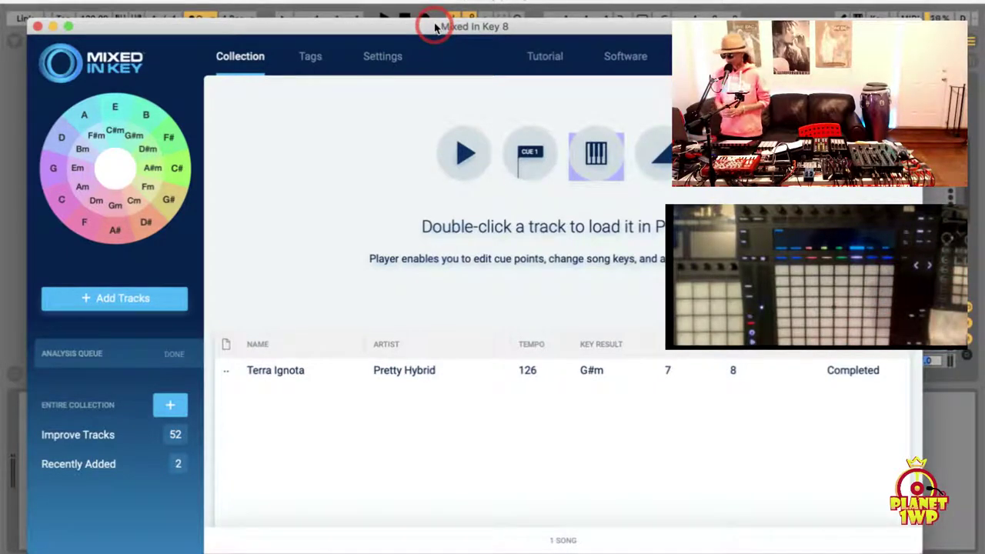
{"action": "left_click_drag", "start_coordinate": [435, 27], "coordinate": [427, 1]}
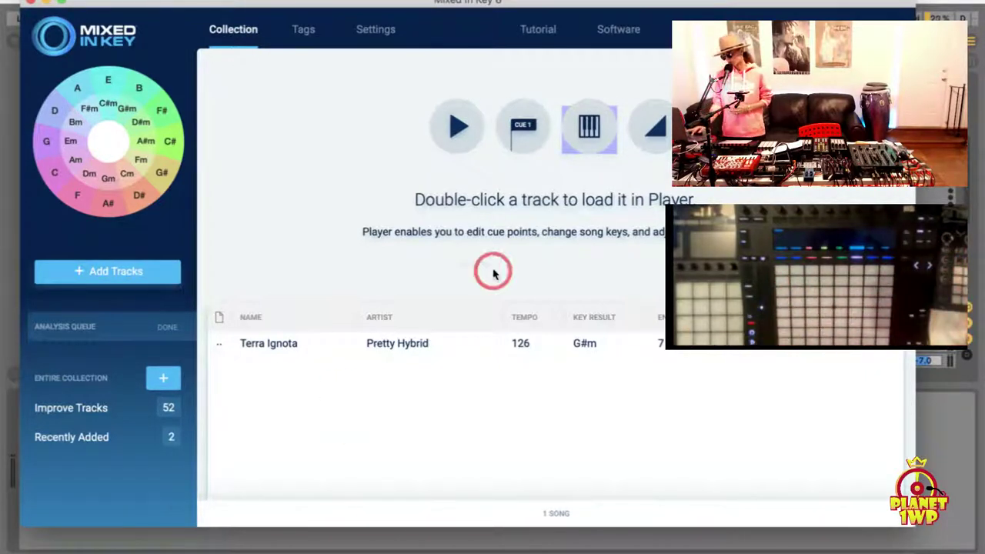
{"action": "left_click", "coordinate": [936, 3]}
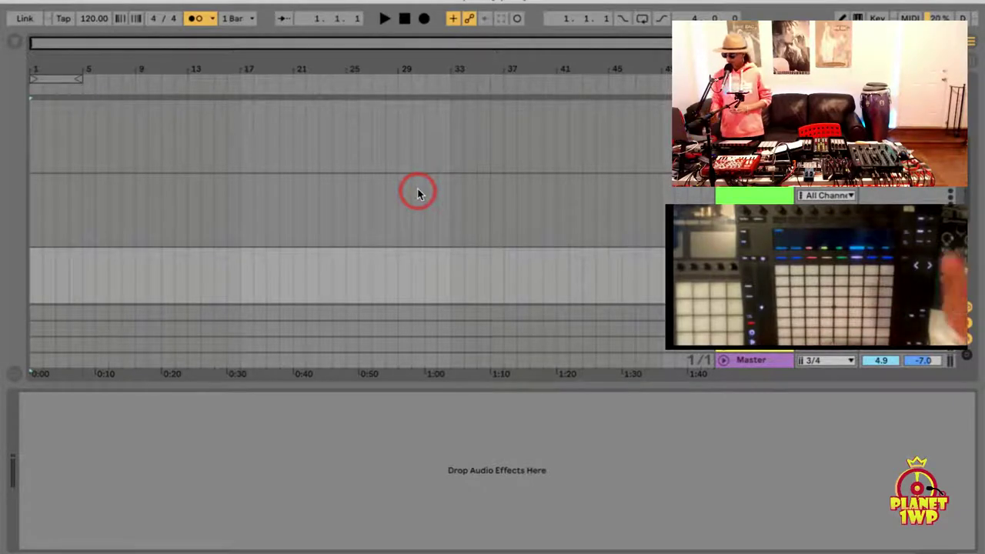
Hide the device detail view and map the Tap Tempo control to the computer key T
{"action": "left_click", "coordinate": [959, 548]}
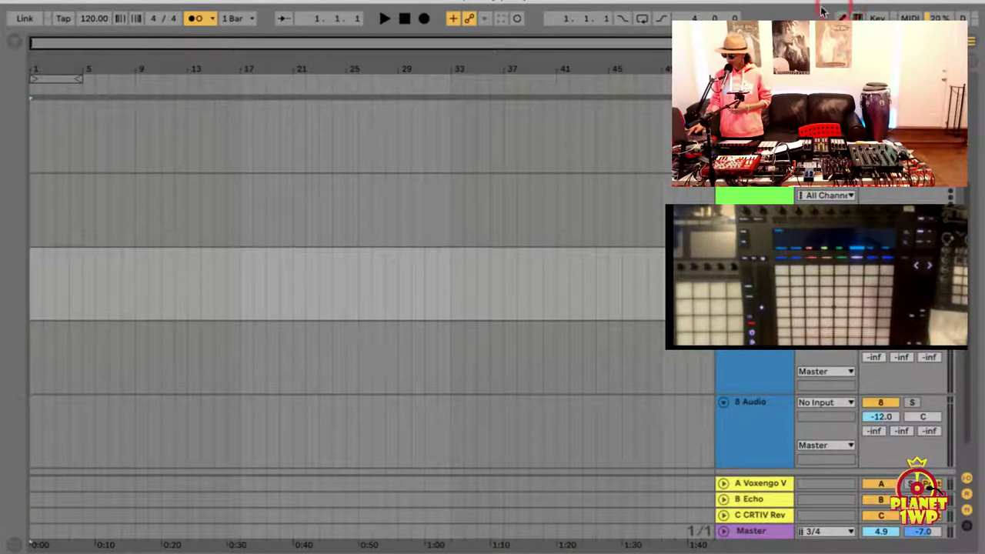
{"action": "left_click", "coordinate": [842, 16]}
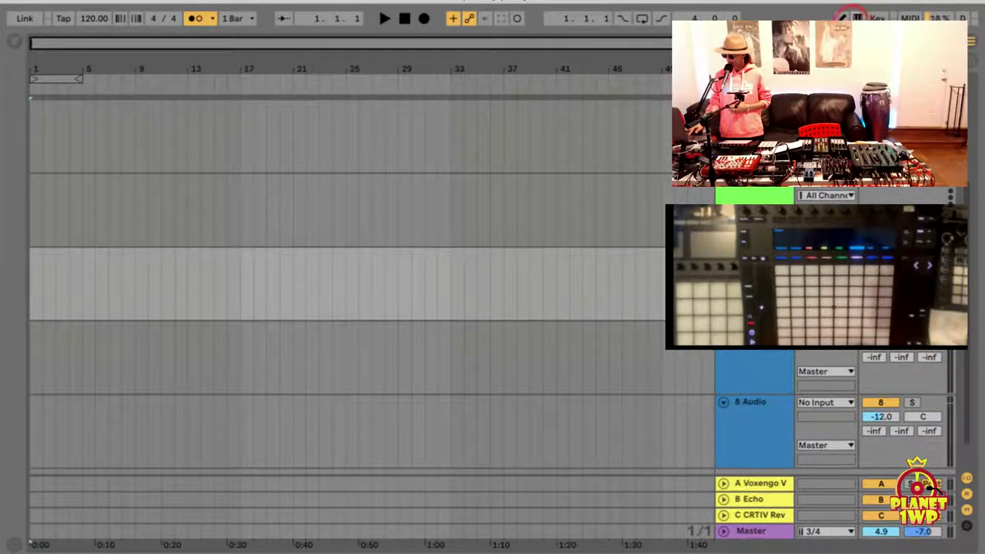
{"action": "left_click", "coordinate": [842, 16]}
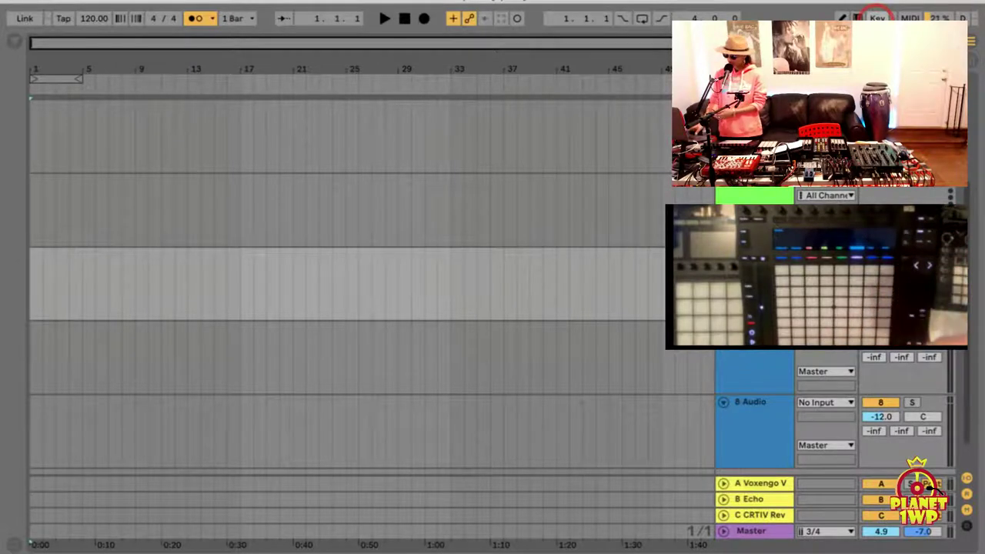
{"action": "left_click", "coordinate": [877, 17]}
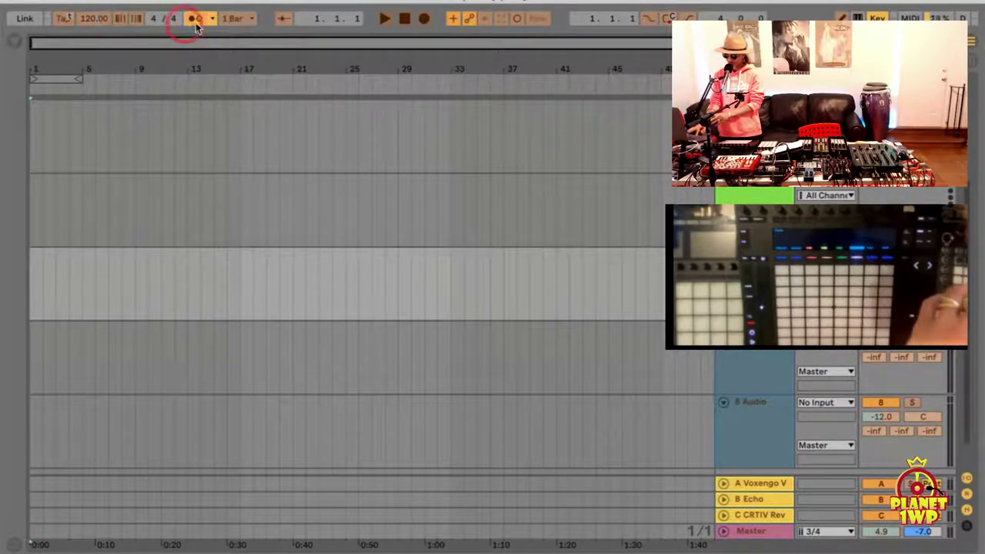
{"action": "left_click", "coordinate": [69, 18]}
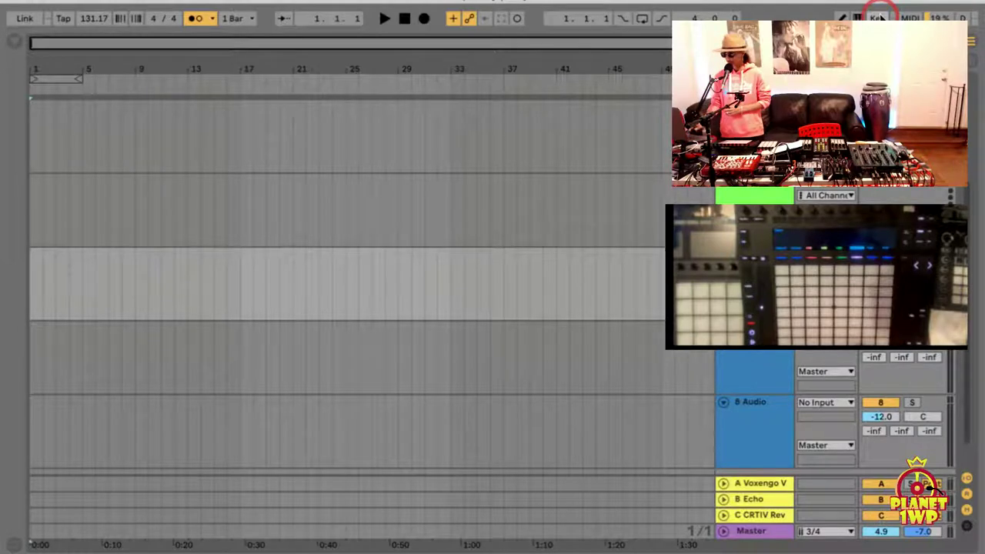
Check in the Record, Warp and Launch preferences that Auto-Warp Long Samples is off, and close the preferences
{"action": "key", "text": "super+comma"}
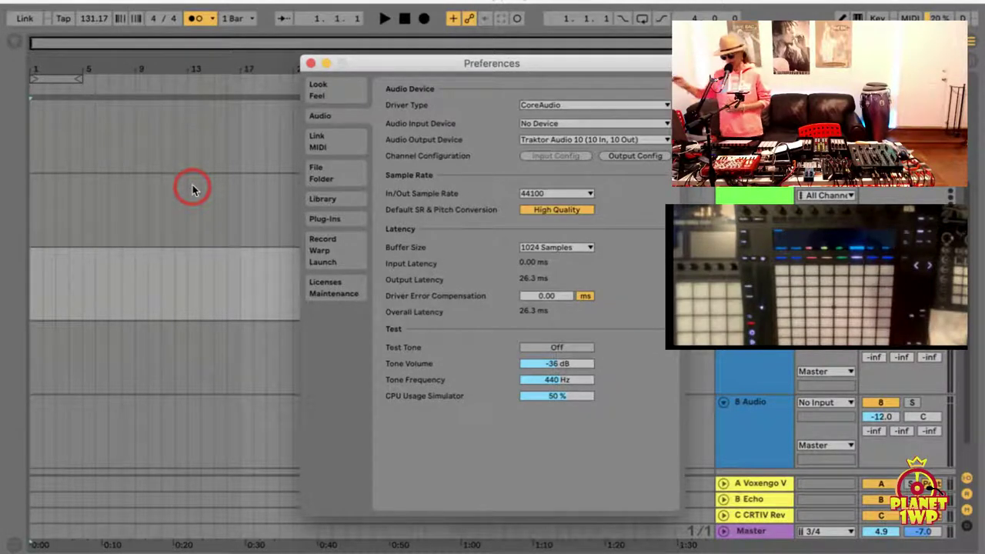
{"action": "left_click", "coordinate": [319, 241]}
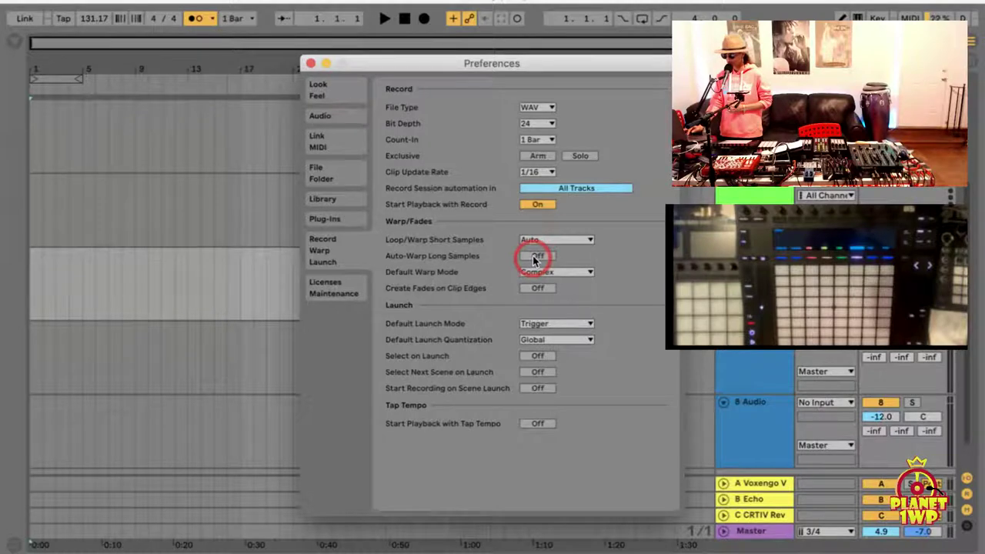
{"action": "left_click", "coordinate": [306, 65]}
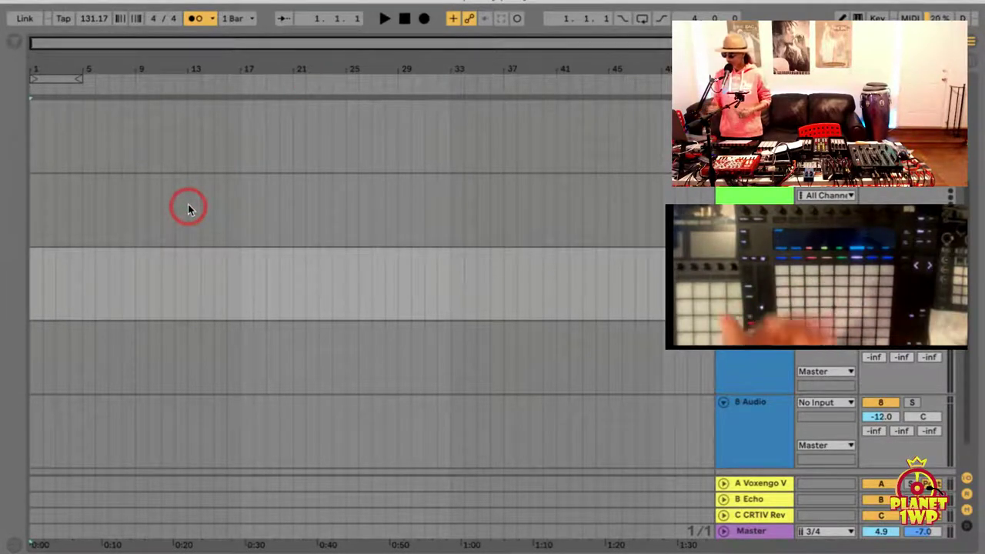
Import the song 01 Terra Ignota onto audio track 8, starting at bar 1 of the arrangement
{"action": "key", "text": "super+Tab"}
{"action": "key", "text": "super+Tab"}
{"action": "key", "text": "super+Tab"}
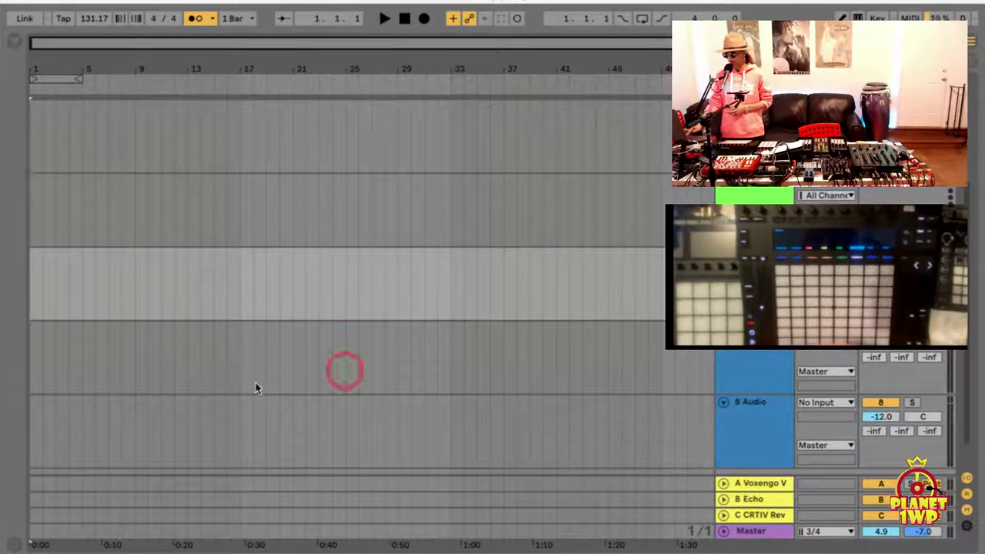
{"action": "scroll", "coordinate": [407, 357], "scroll_direction": "down", "scroll_amount": 2}
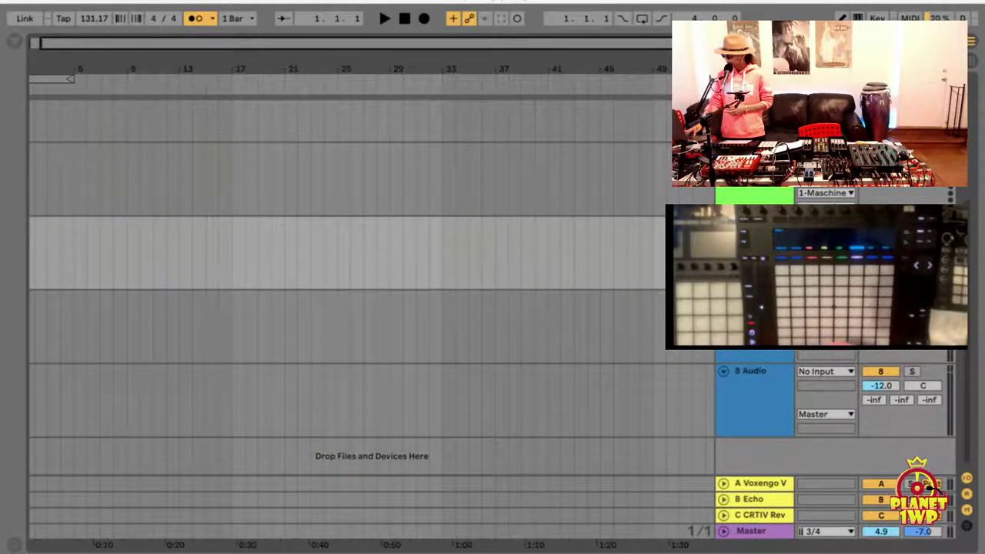
{"action": "mouse_move", "coordinate": [560, 501]}
{"action": "left_mouse_down"}
{"action": "mouse_move", "coordinate": [438, 387]}
{"action": "mouse_move", "coordinate": [219, 412]}
{"action": "mouse_move", "coordinate": [33, 399]}
{"action": "left_mouse_up"}
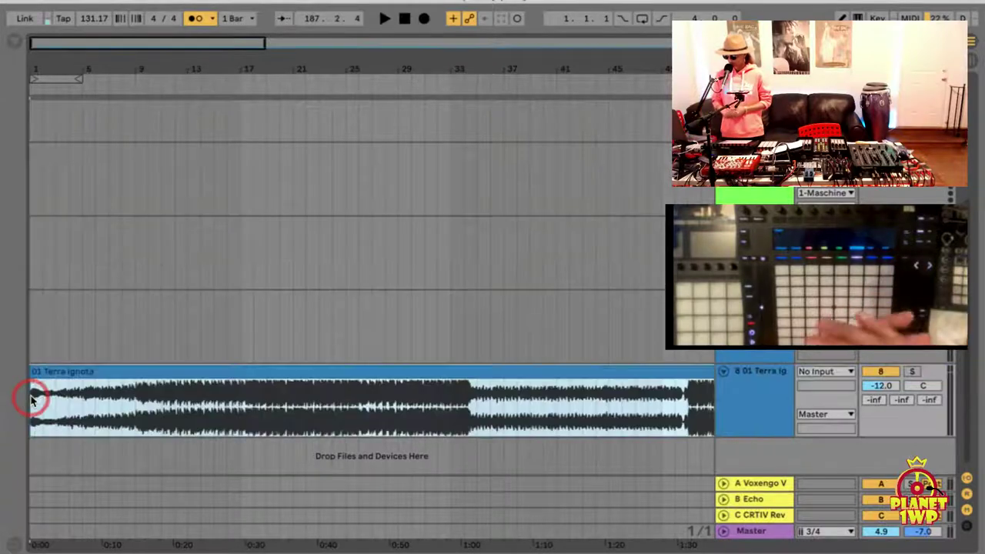
Open the Terra Ignota clip's sample view and reduce its height so the clip stays visible in the arrangement
{"action": "double_click", "coordinate": [177, 389]}
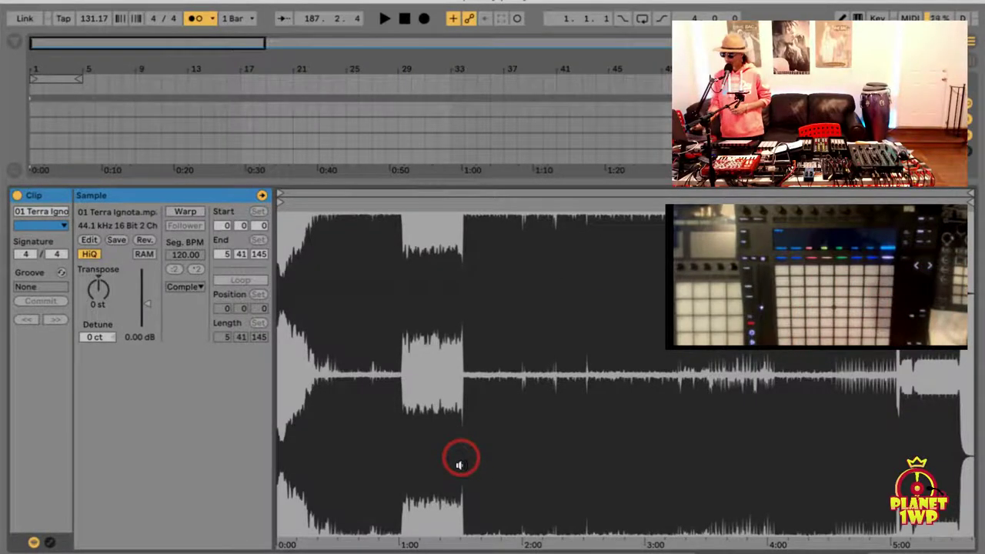
{"action": "left_click", "coordinate": [355, 196]}
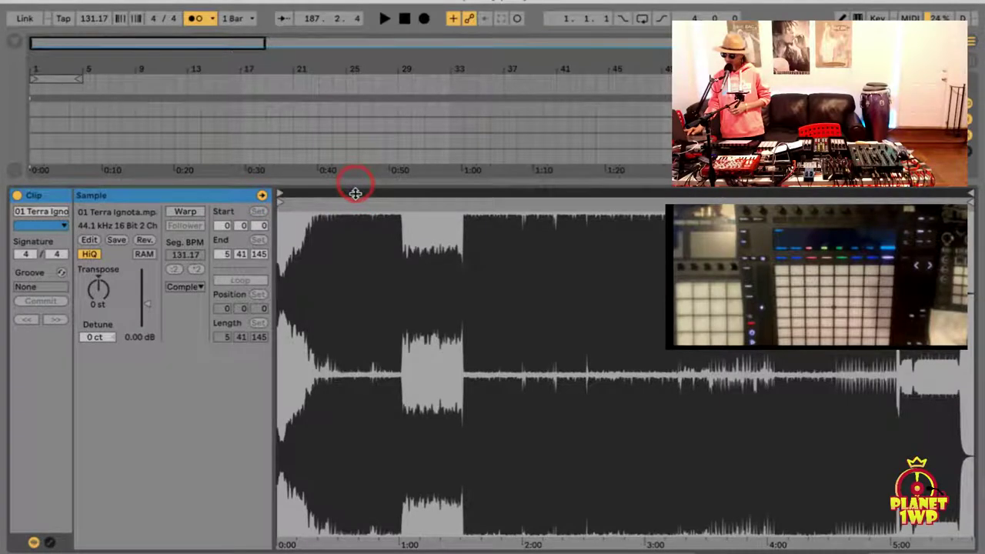
{"action": "left_click_drag", "start_coordinate": [355, 193], "coordinate": [347, 366]}
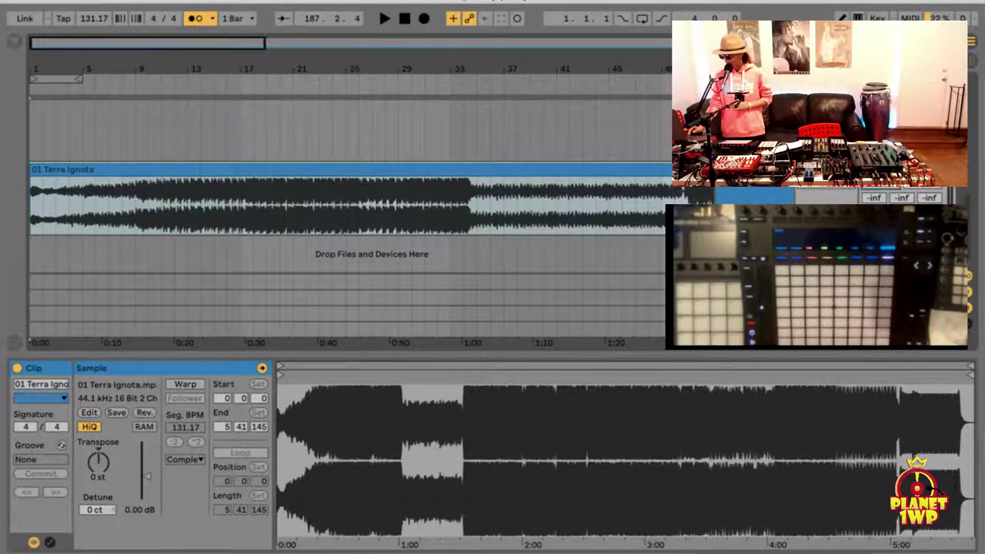
Play the Terra Ignota clip from near its start and tap along to set the project tempo to 125.03 BPM
{"action": "left_click", "coordinate": [96, 183]}
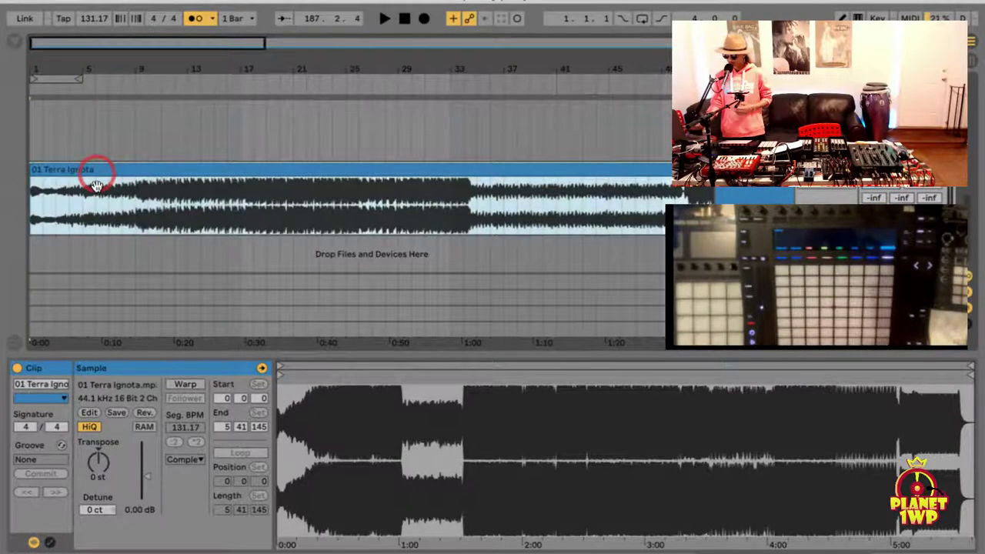
{"action": "left_click", "coordinate": [70, 104]}
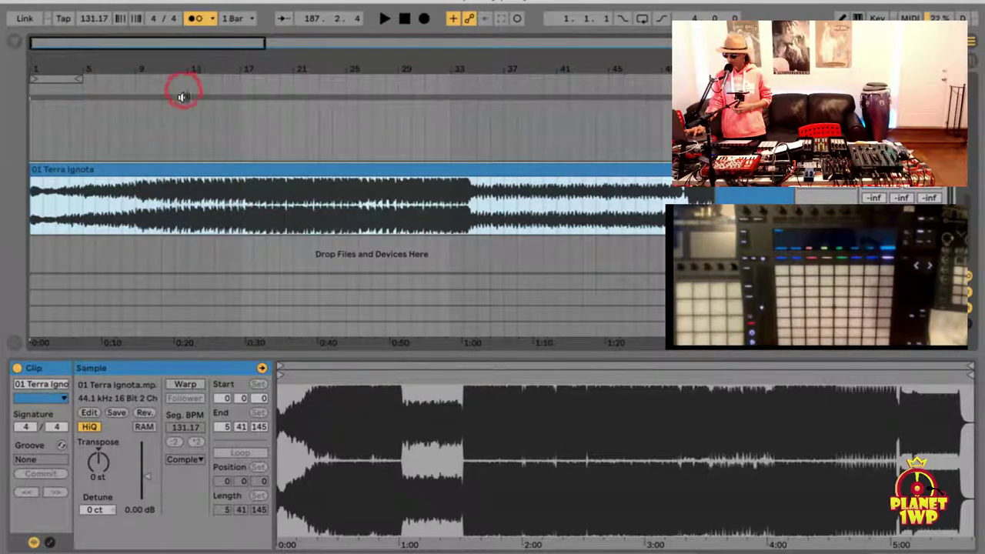
{"action": "key", "text": "space"}
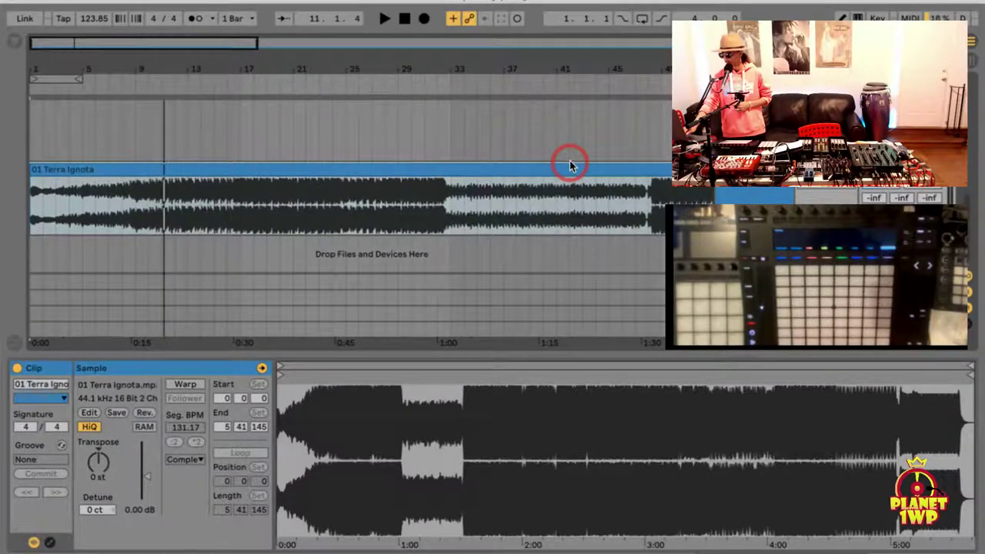
{"action": "key", "text": "t"}
{"action": "key", "text": "t"}
{"action": "key", "text": "t"}
{"action": "key", "text": "t"}
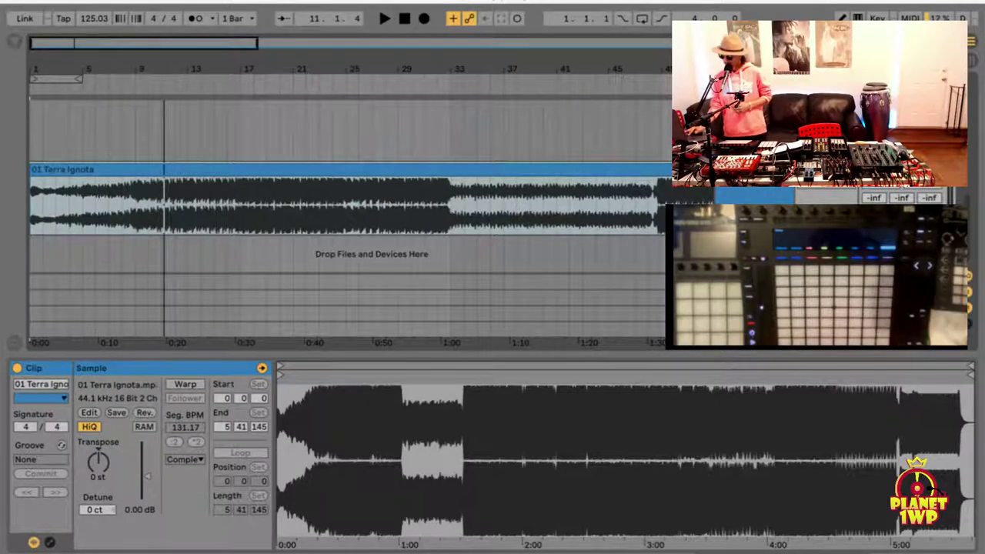
Move the clip's start marker to the first audible sound of the sample, setting Start to 0:0:174
{"action": "left_click", "coordinate": [26, 254]}
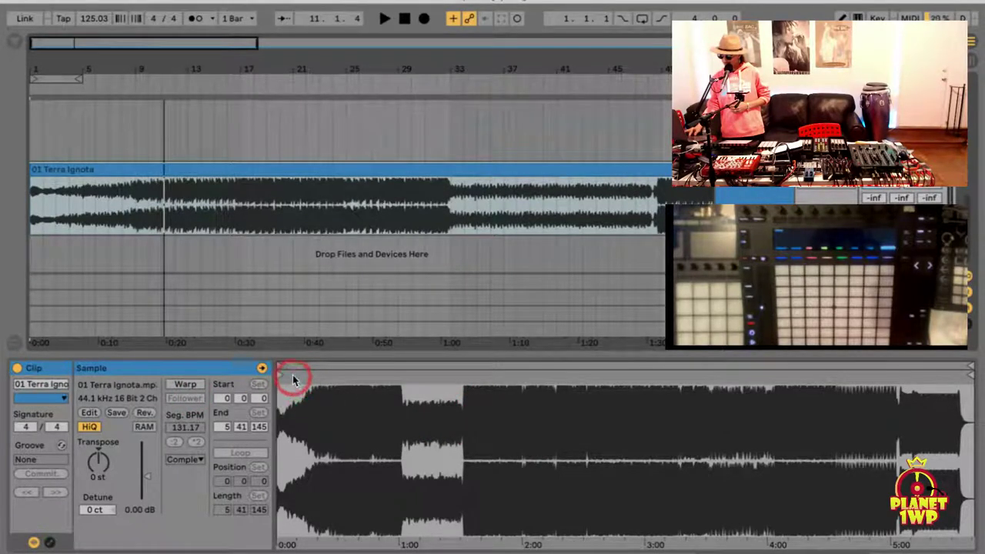
{"action": "mouse_move", "coordinate": [290, 384]}
{"action": "left_mouse_down"}
{"action": "mouse_move", "coordinate": [291, 398]}
{"action": "mouse_move", "coordinate": [288, 373]}
{"action": "mouse_move", "coordinate": [271, 373]}
{"action": "mouse_move", "coordinate": [300, 374]}
{"action": "mouse_move", "coordinate": [353, 419]}
{"action": "left_mouse_up"}
{"action": "scroll", "coordinate": [353, 418], "scroll_direction": "left", "scroll_amount": 5}
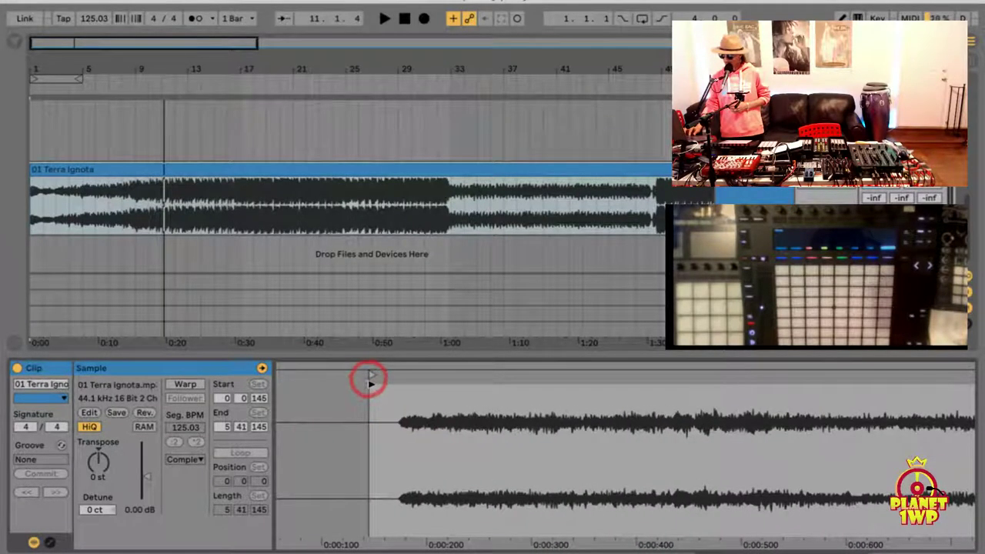
{"action": "left_click_drag", "start_coordinate": [371, 378], "coordinate": [402, 379]}
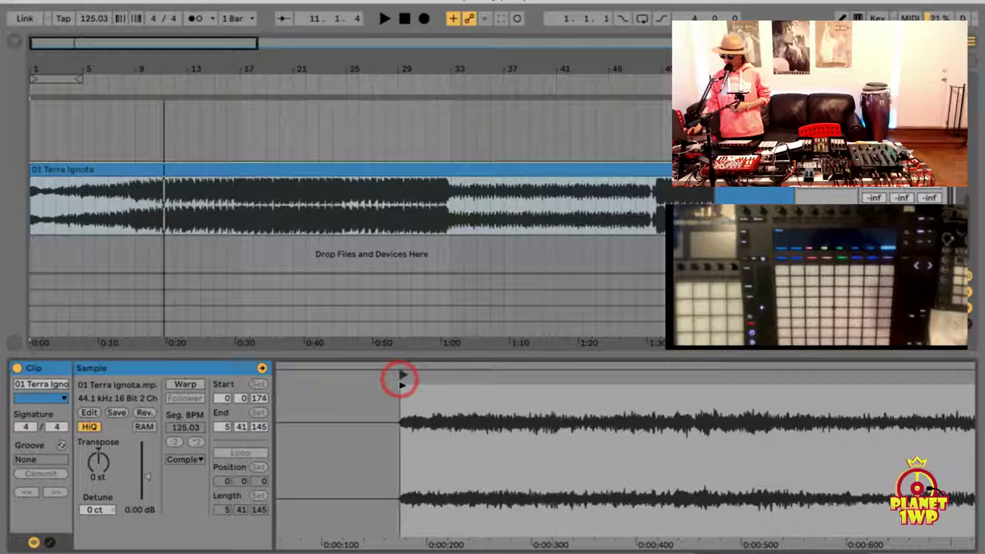
Return to the beginning of the arrangement and play the opening bar to check the trimmed clip start
{"action": "left_click", "coordinate": [409, 20]}
{"action": "left_click", "coordinate": [387, 19]}
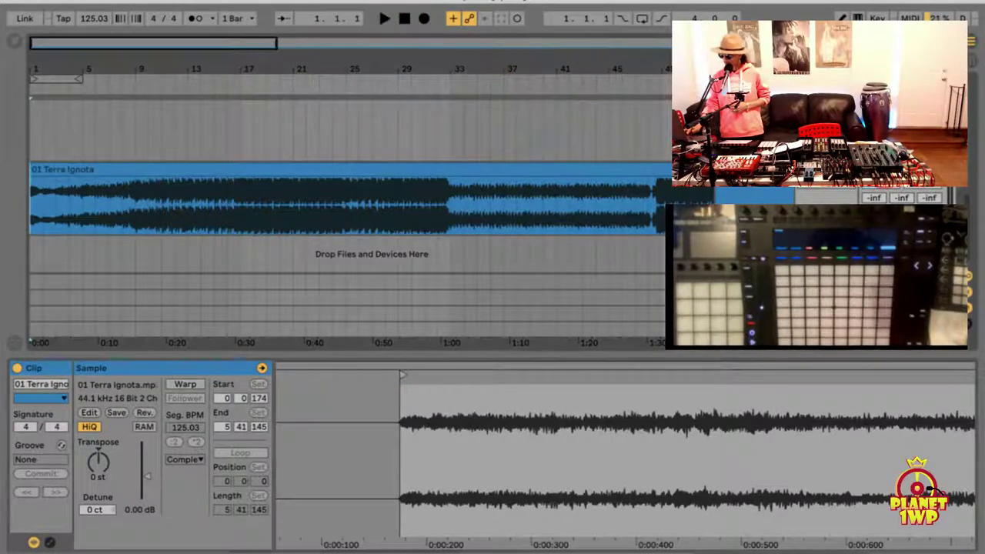
{"action": "left_click", "coordinate": [493, 46]}
{"action": "left_click", "coordinate": [404, 19]}
{"action": "left_click", "coordinate": [382, 19]}
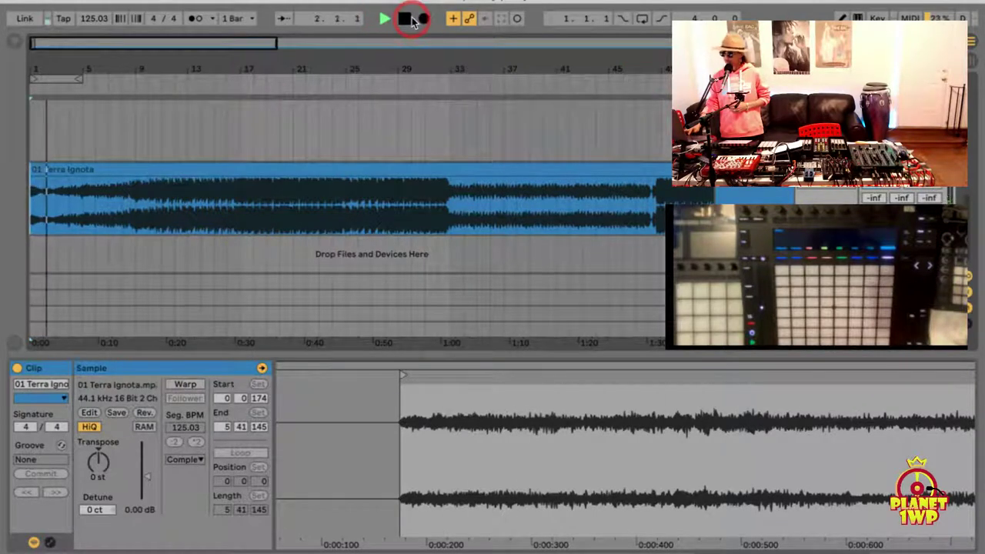
{"action": "left_click", "coordinate": [406, 19]}
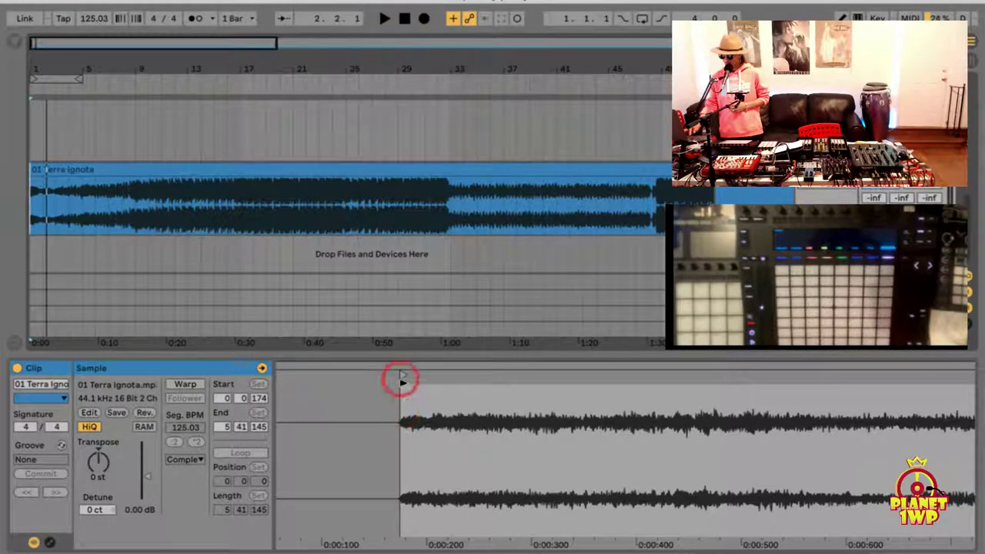
Fine-tune the start marker just ahead of the first transient and set 1.1.1 at that point to begin warping
{"action": "right_click", "coordinate": [402, 379]}
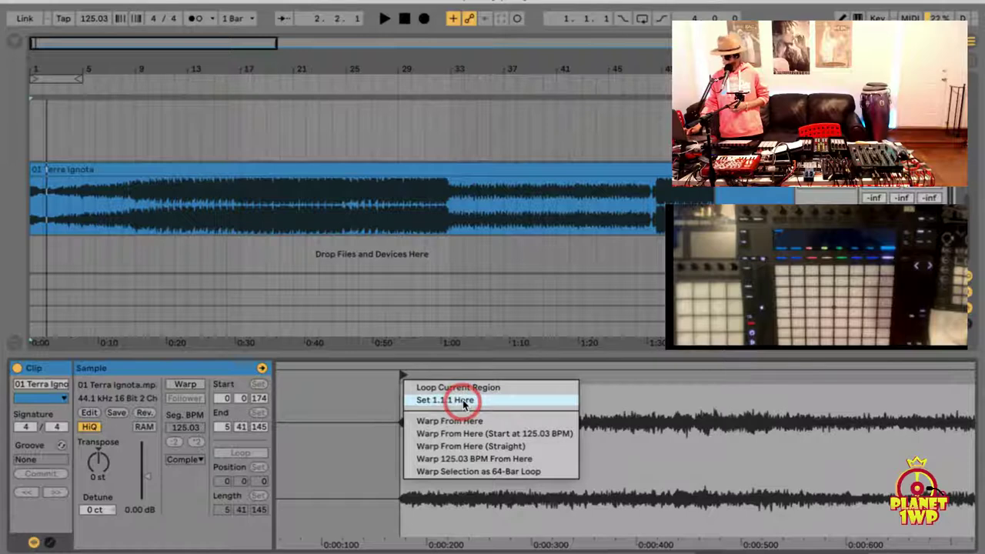
{"action": "left_click", "coordinate": [344, 426]}
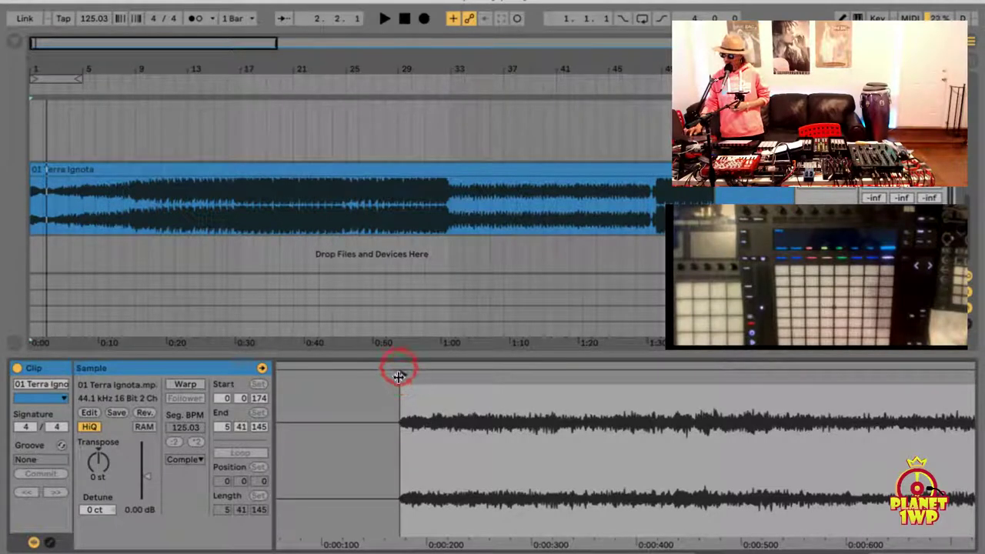
{"action": "left_click_drag", "start_coordinate": [402, 374], "coordinate": [409, 389]}
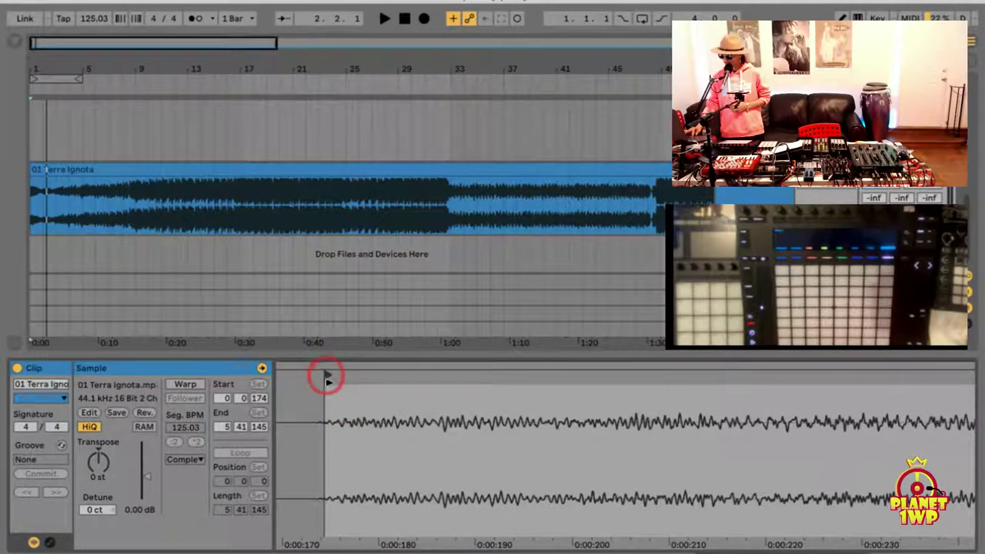
{"action": "left_click_drag", "start_coordinate": [327, 377], "coordinate": [321, 377]}
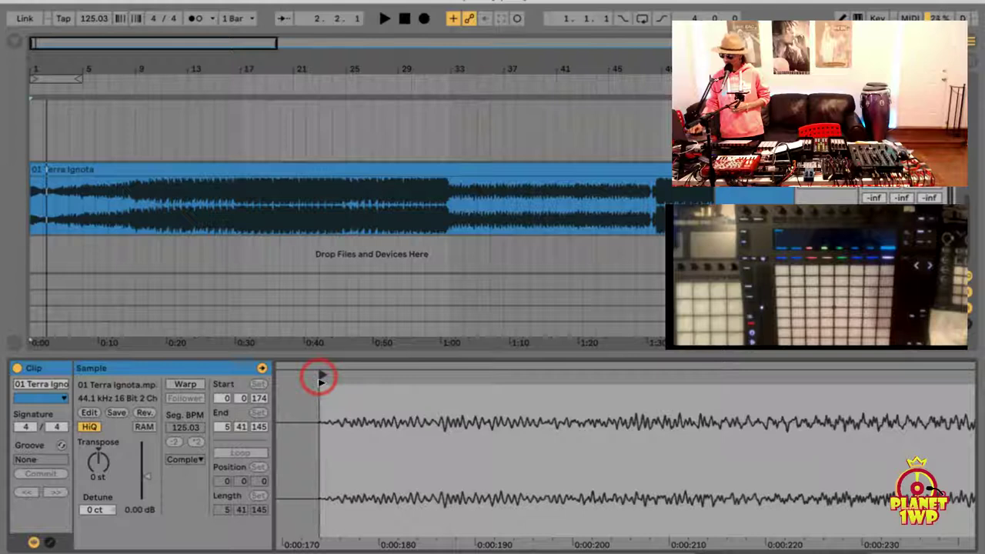
{"action": "right_click", "coordinate": [321, 378]}
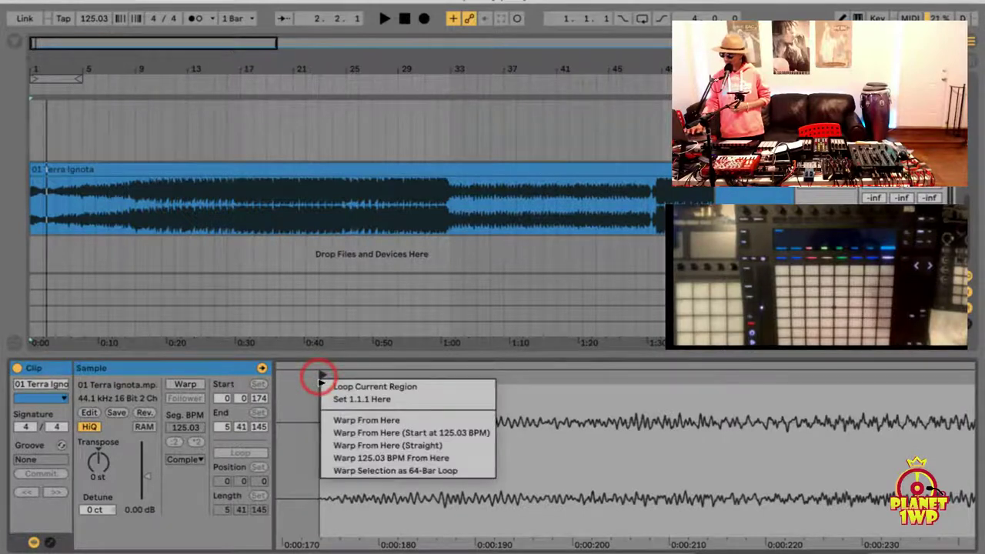
{"action": "left_click", "coordinate": [363, 400]}
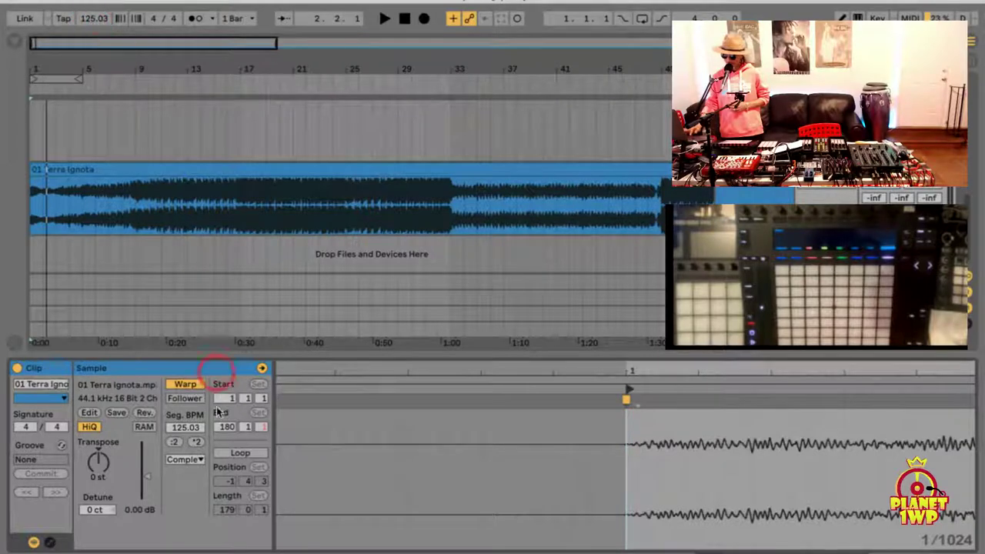
Review the Warp From Here commands available at the warp markers near the clip's first beat
{"action": "left_click_drag", "start_coordinate": [346, 372], "coordinate": [346, 371]}
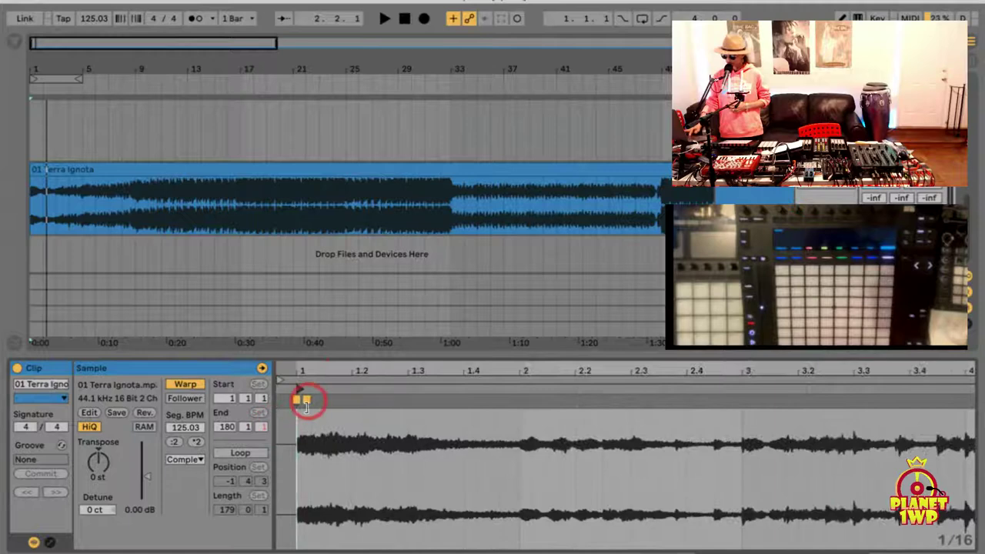
{"action": "right_click", "coordinate": [304, 400]}
{"action": "left_click", "coordinate": [308, 399]}
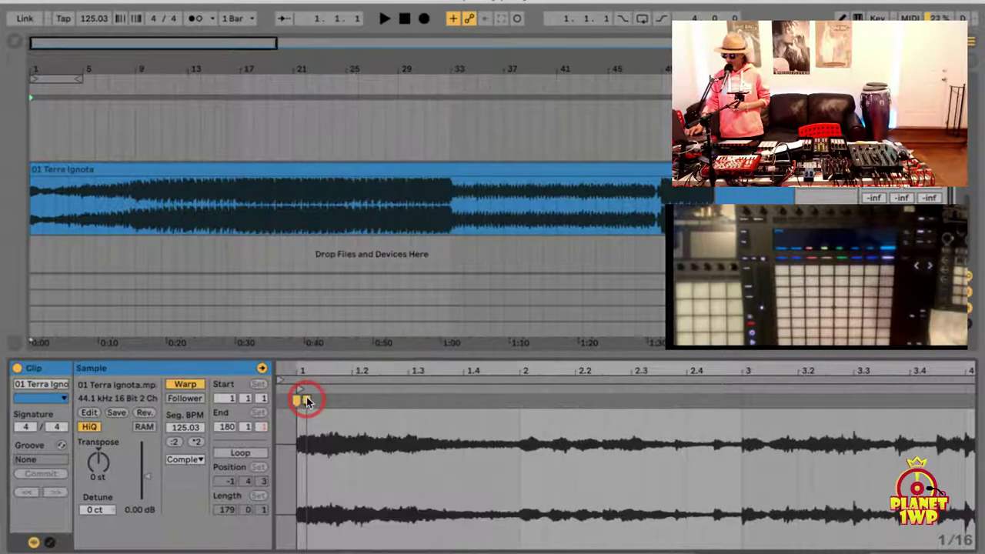
{"action": "right_click", "coordinate": [299, 408]}
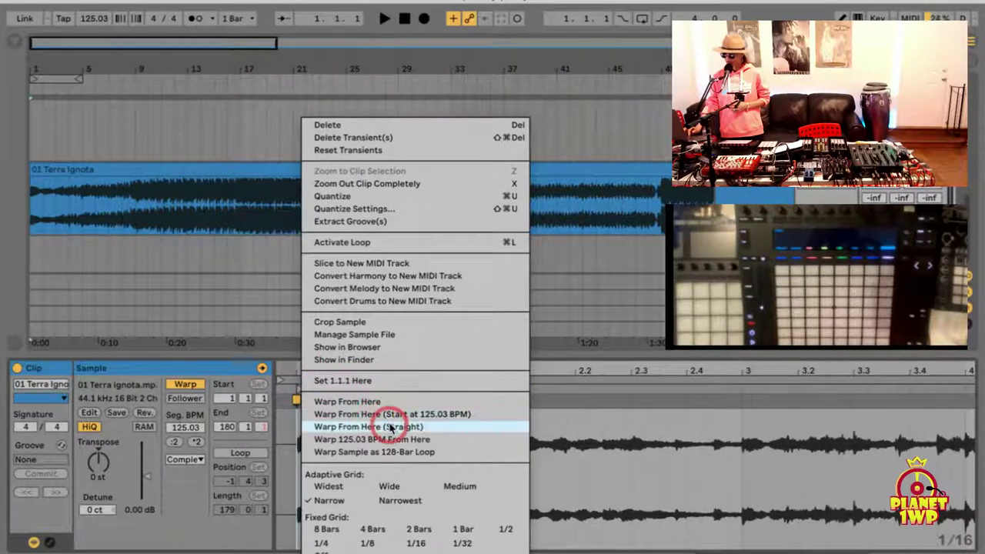
{"action": "left_click", "coordinate": [593, 385]}
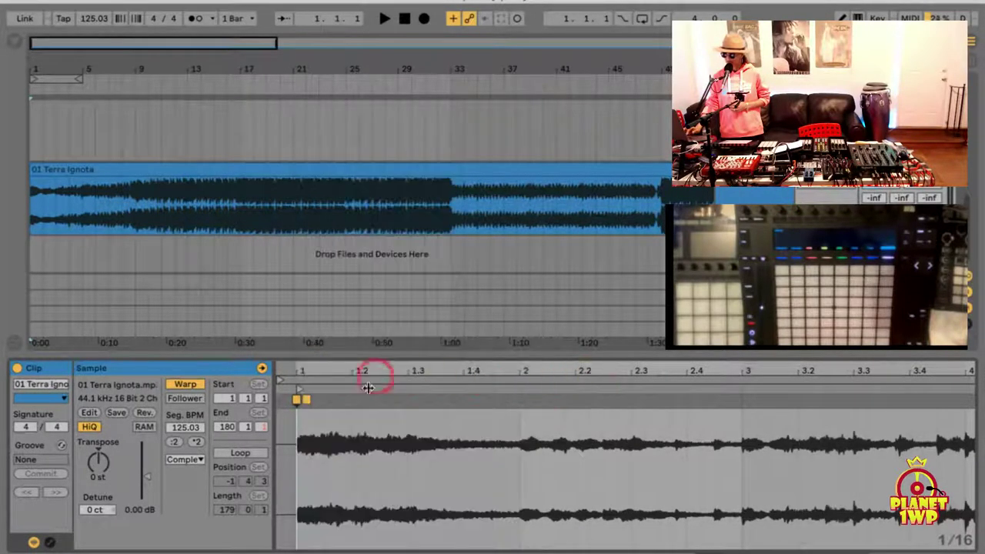
{"action": "right_click", "coordinate": [304, 401]}
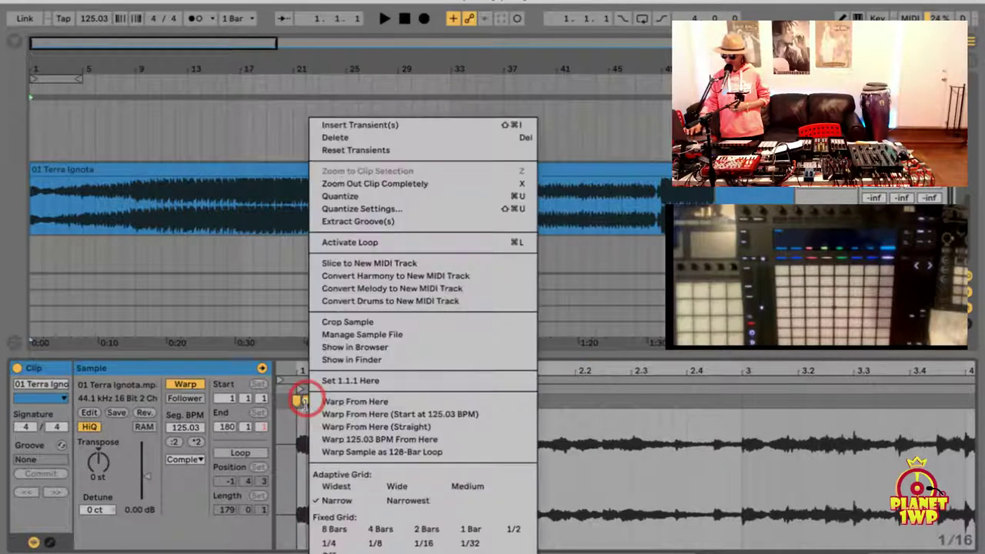
{"action": "left_click", "coordinate": [288, 421]}
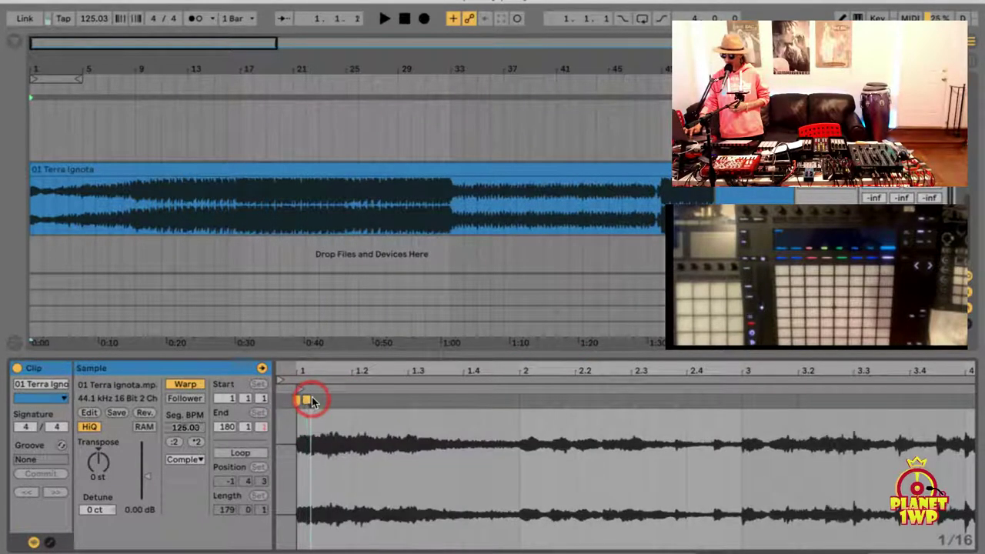
Remove the extra warp markers just after the first beat, keeping only the one at 1.1.1
{"action": "double_click", "coordinate": [311, 402]}
{"action": "double_click", "coordinate": [317, 403]}
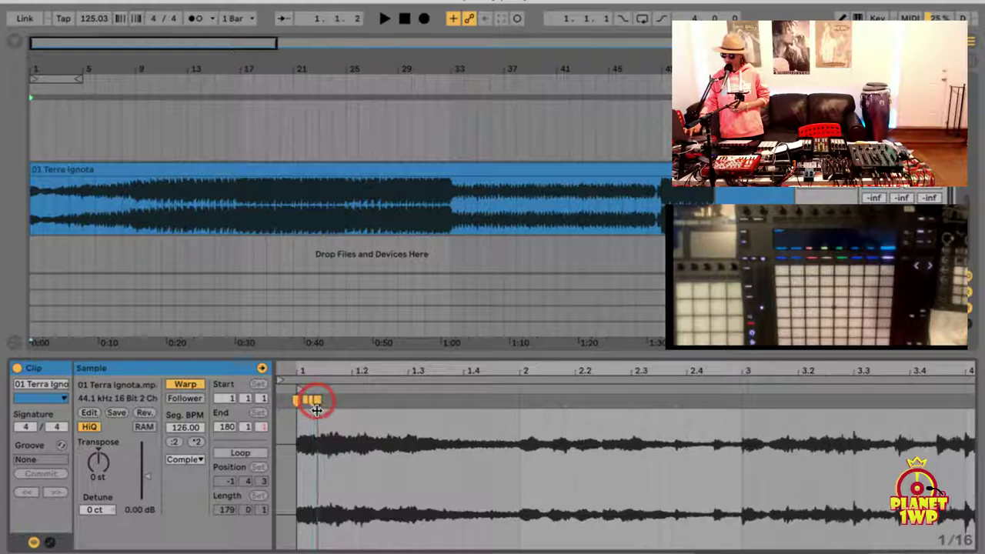
{"action": "left_click_drag", "start_coordinate": [308, 364], "coordinate": [310, 391]}
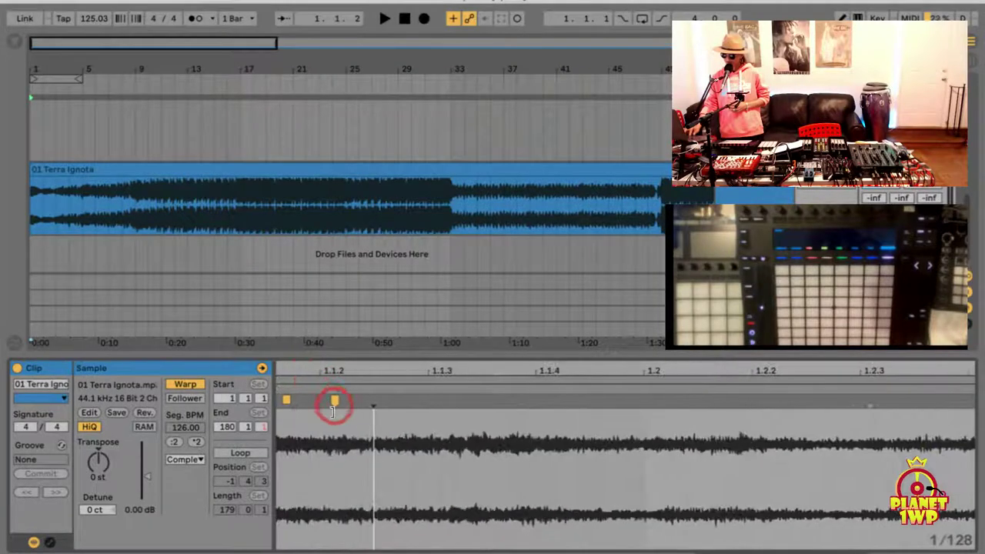
{"action": "double_click", "coordinate": [334, 404]}
{"action": "double_click", "coordinate": [287, 401]}
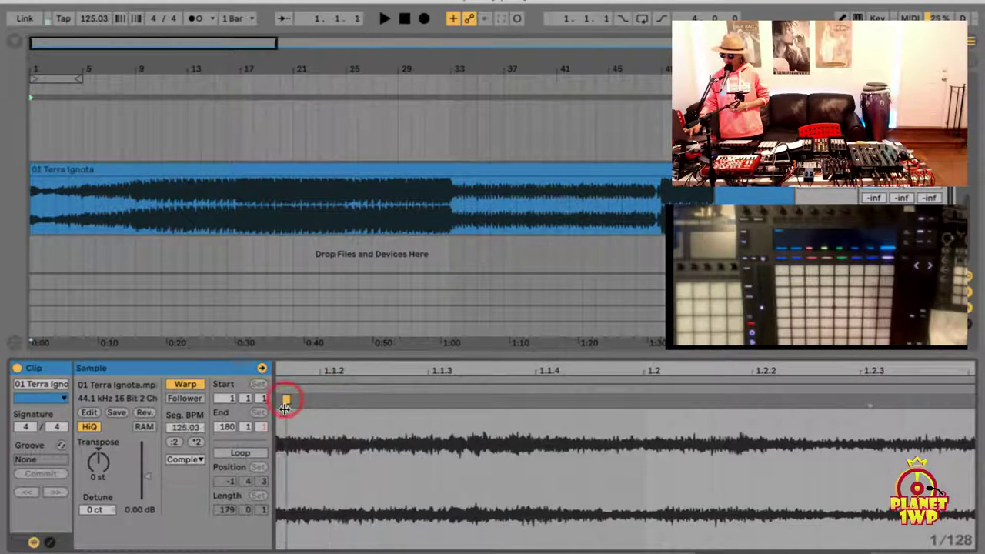
Add a warp marker on the strong transient near bar 5 and align it exactly with the bar 5 line
{"action": "left_click_drag", "start_coordinate": [301, 374], "coordinate": [300, 371]}
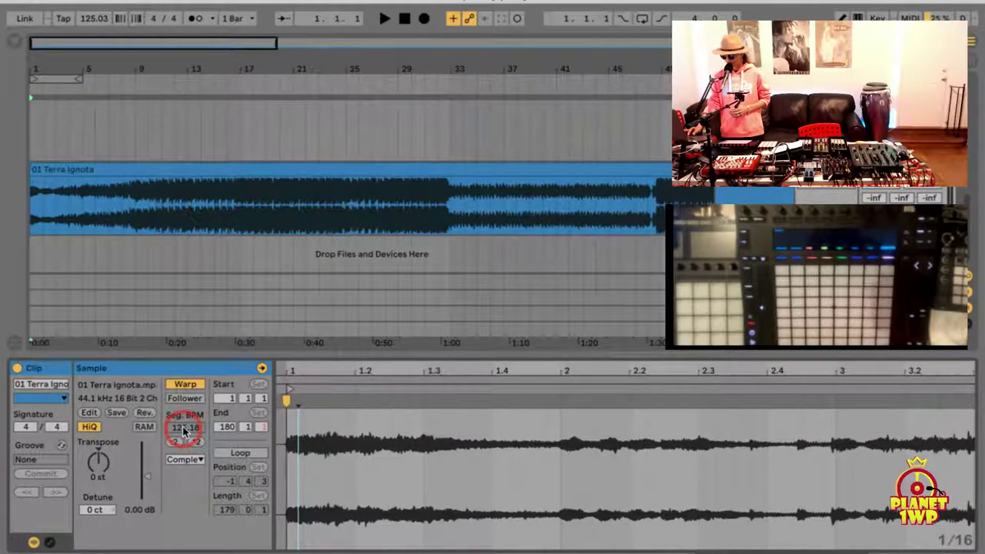
{"action": "left_click_drag", "start_coordinate": [365, 362], "coordinate": [353, 362]}
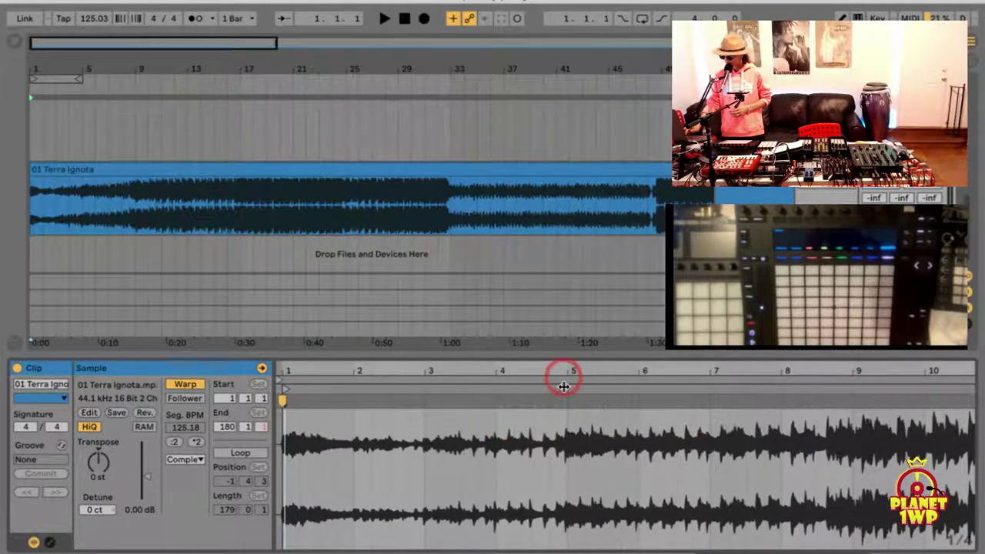
{"action": "mouse_move", "coordinate": [563, 382]}
{"action": "left_mouse_down"}
{"action": "mouse_move", "coordinate": [574, 413]}
{"action": "mouse_move", "coordinate": [578, 398]}
{"action": "mouse_move", "coordinate": [591, 403]}
{"action": "left_mouse_up"}
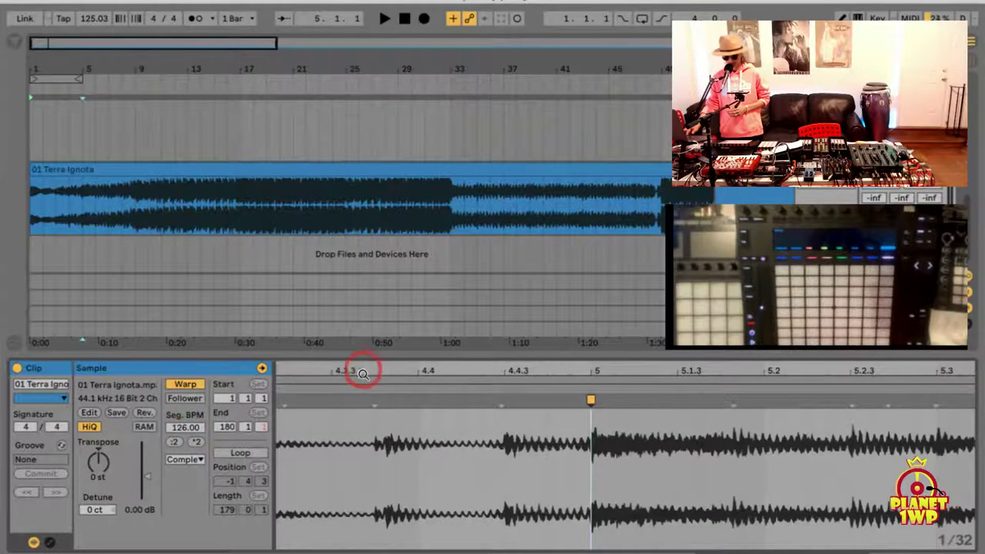
Check how the transients at bars 9 and 17 line up with the grid
{"action": "mouse_move", "coordinate": [352, 369]}
{"action": "left_mouse_down"}
{"action": "mouse_move", "coordinate": [351, 360]}
{"action": "mouse_move", "coordinate": [358, 371]}
{"action": "left_mouse_up"}
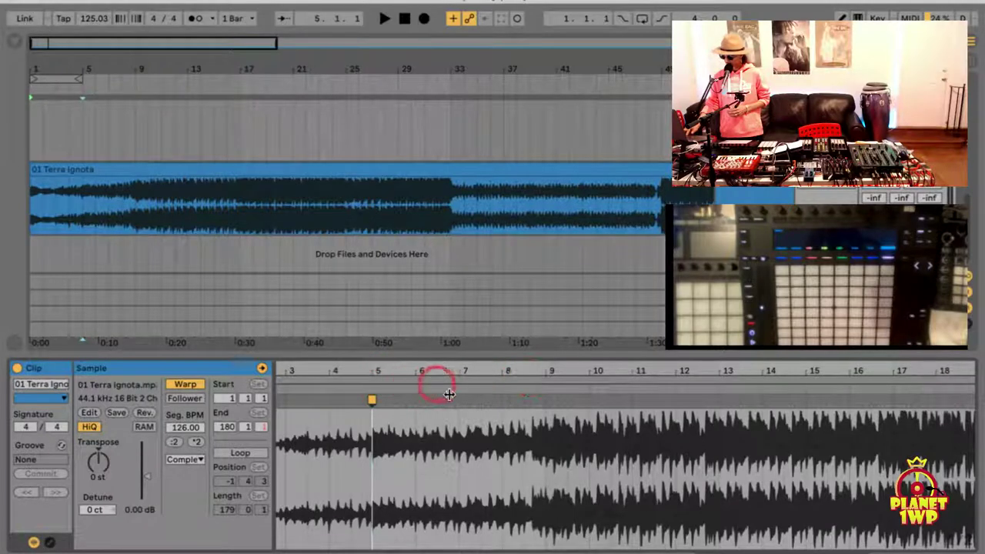
{"action": "mouse_move", "coordinate": [548, 370]}
{"action": "left_mouse_down"}
{"action": "mouse_move", "coordinate": [539, 385]}
{"action": "mouse_move", "coordinate": [551, 370]}
{"action": "left_mouse_up"}
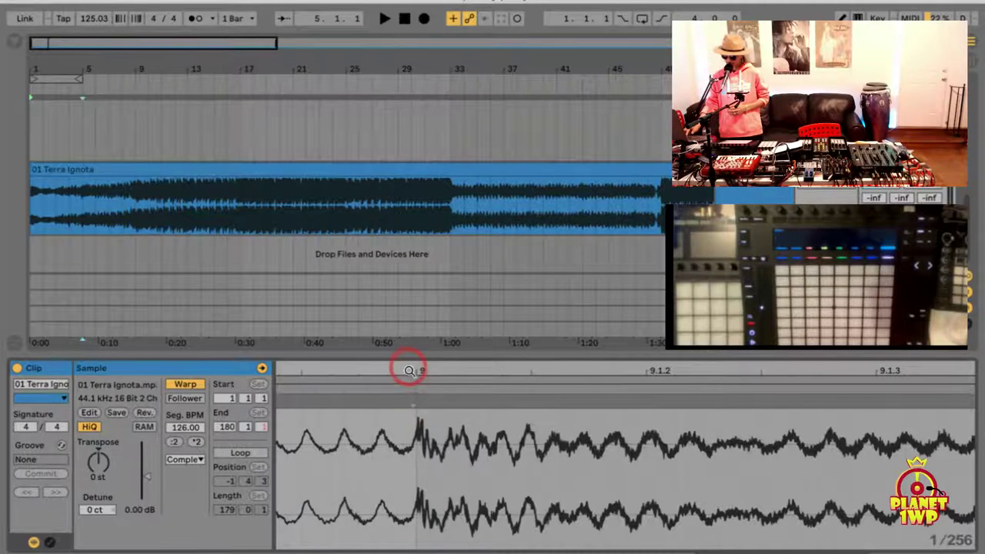
{"action": "left_click_drag", "start_coordinate": [408, 372], "coordinate": [410, 371]}
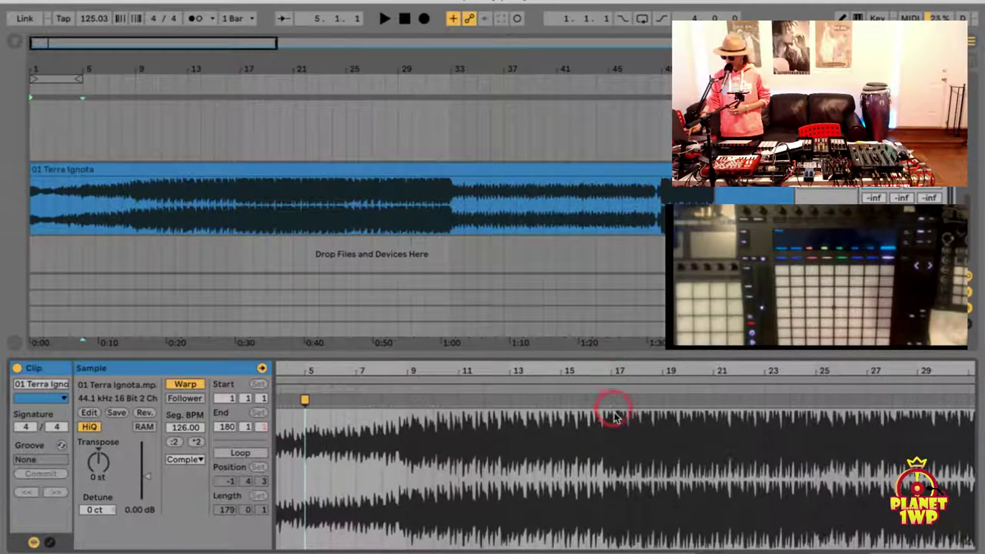
{"action": "left_click_drag", "start_coordinate": [615, 370], "coordinate": [557, 381]}
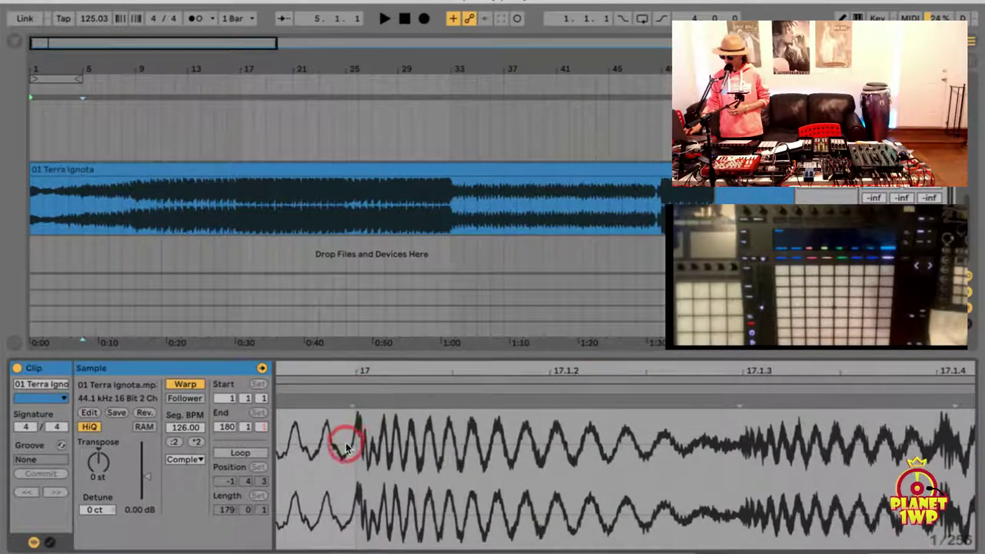
{"action": "left_click_drag", "start_coordinate": [360, 374], "coordinate": [357, 374]}
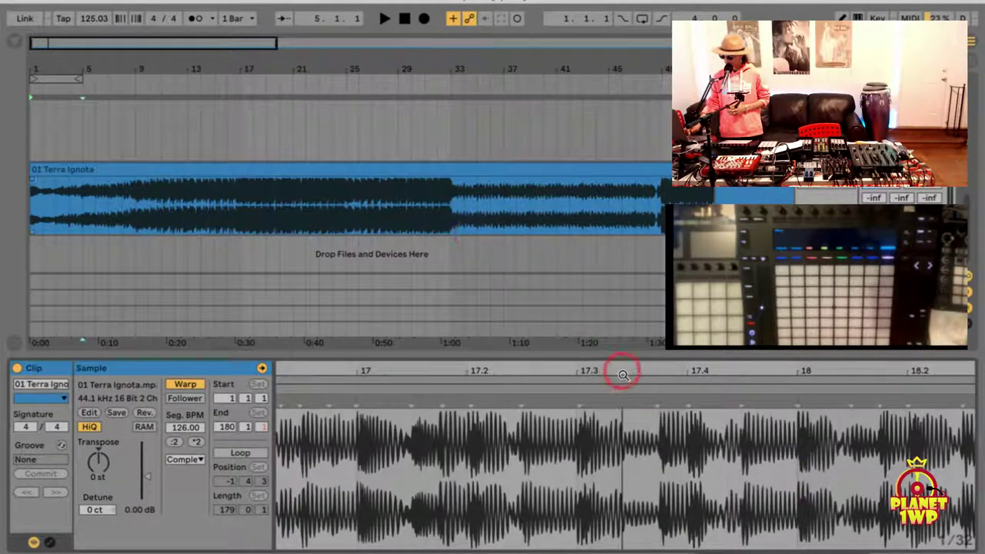
{"action": "left_click_drag", "start_coordinate": [623, 374], "coordinate": [562, 369]}
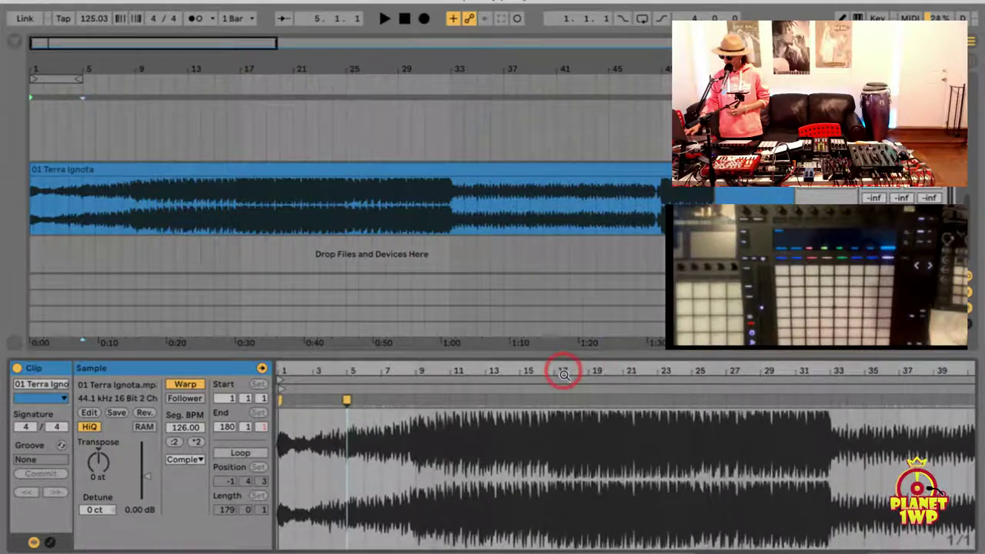
Audition the clip from about bar 35, stop playback, and inspect the downbeat alignment at bar 49
{"action": "left_click", "coordinate": [878, 395]}
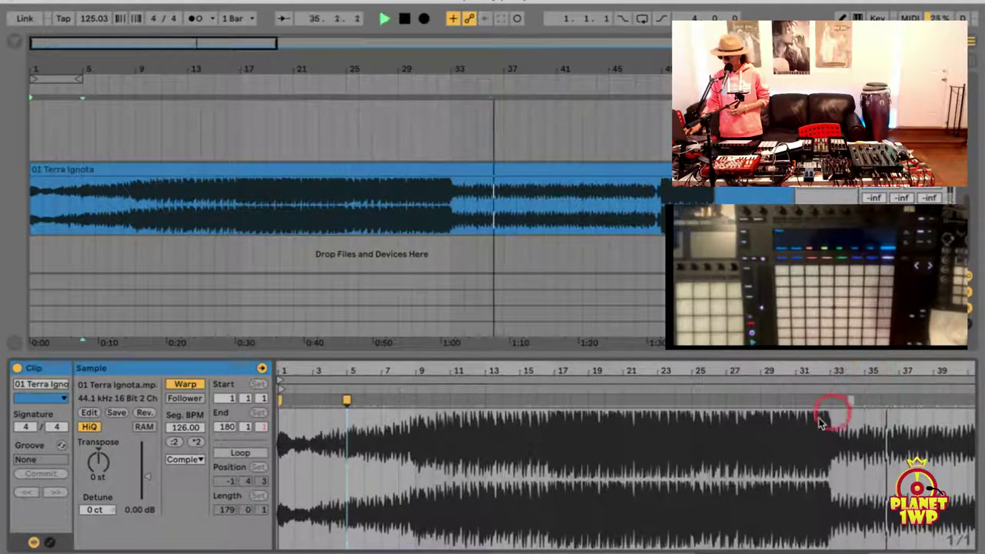
{"action": "scroll", "coordinate": [804, 434], "scroll_direction": "right", "scroll_amount": 5}
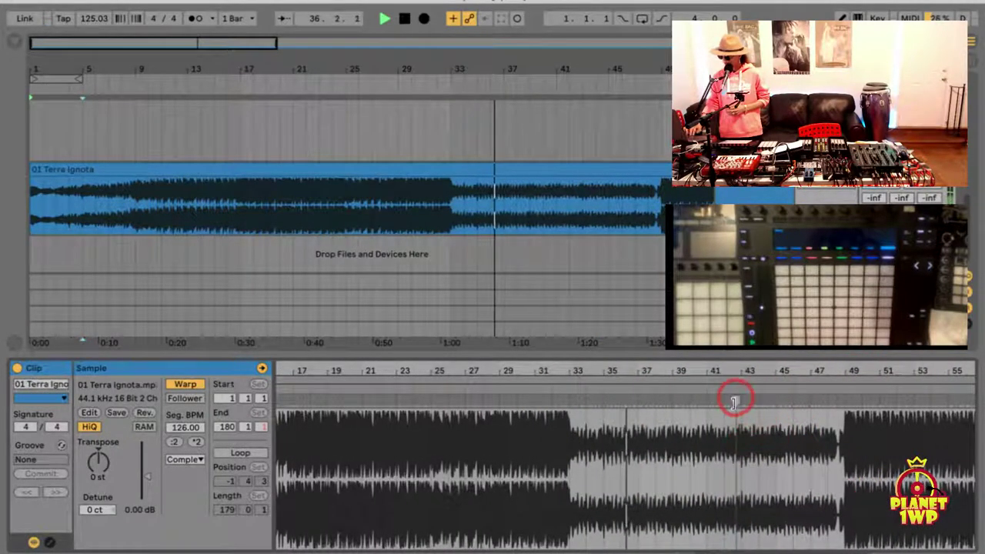
{"action": "key", "text": "space"}
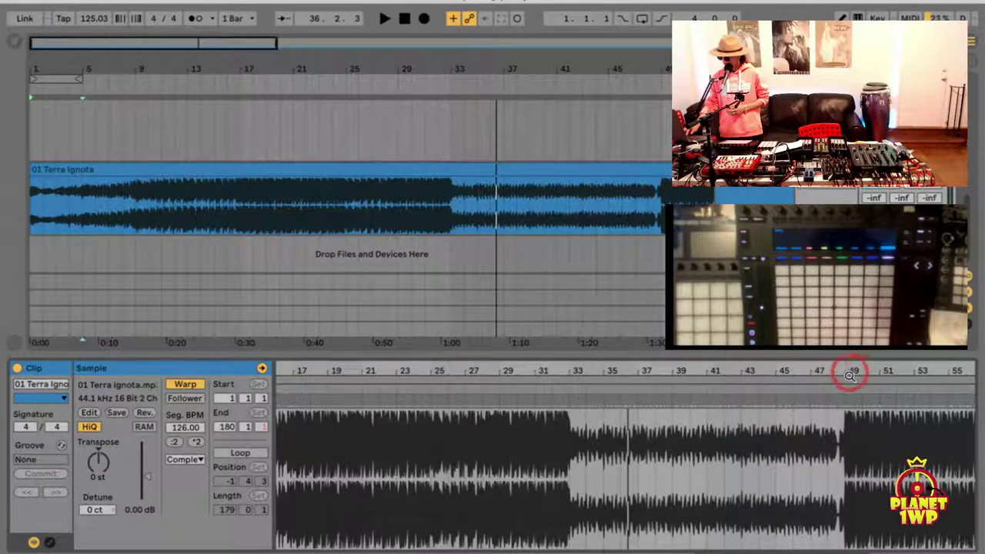
{"action": "left_click_drag", "start_coordinate": [849, 375], "coordinate": [845, 370]}
{"action": "left_click", "coordinate": [746, 399]}
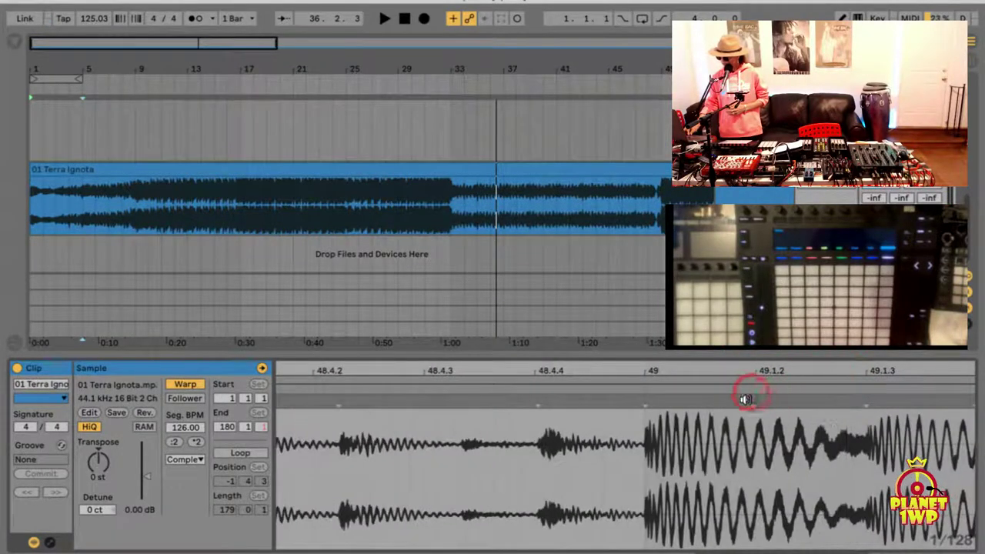
{"action": "left_click", "coordinate": [668, 402]}
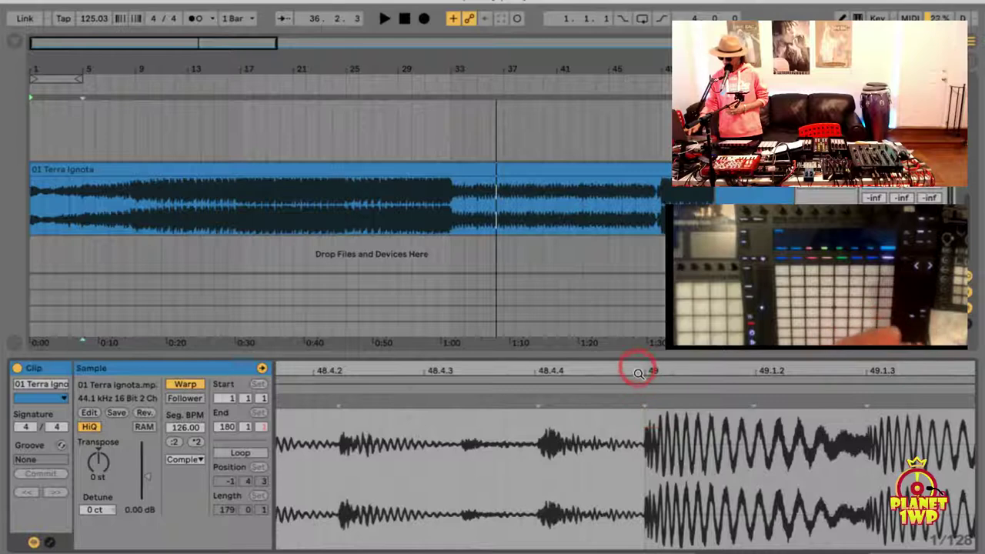
{"action": "left_click_drag", "start_coordinate": [638, 370], "coordinate": [638, 374]}
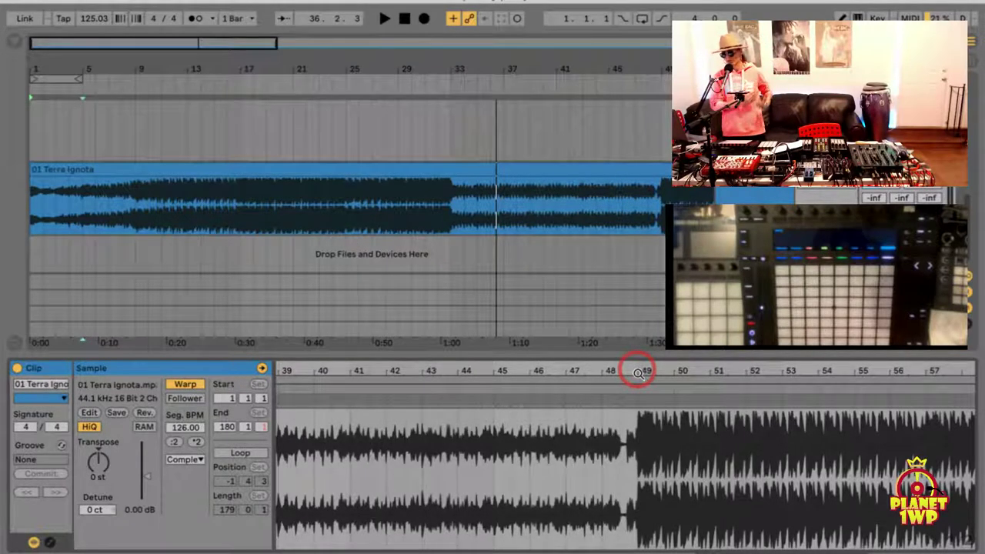
{"action": "left_click_drag", "start_coordinate": [638, 373], "coordinate": [638, 360]}
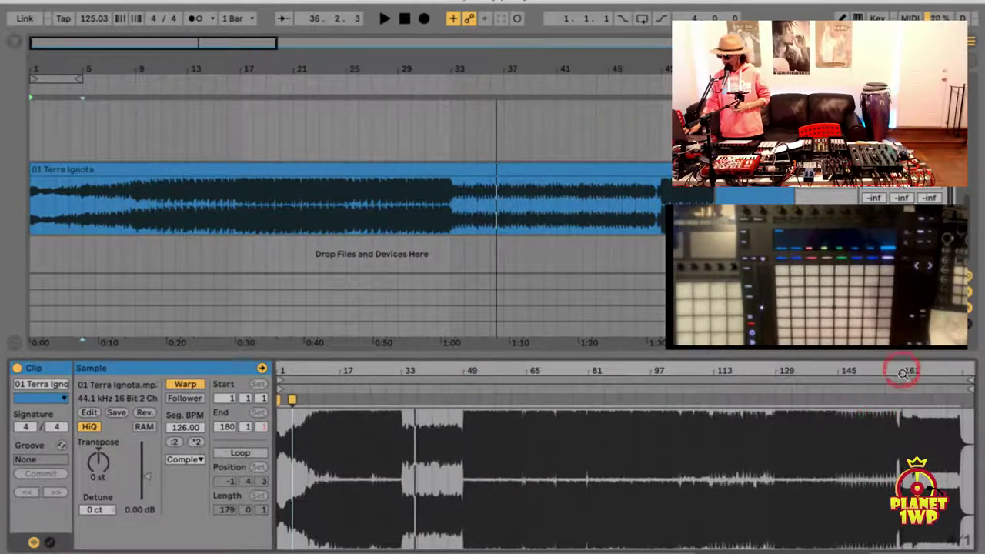
Inspect the downbeat after the break at bar 161 to check its alignment with the grid
{"action": "left_click_drag", "start_coordinate": [779, 371], "coordinate": [651, 342]}
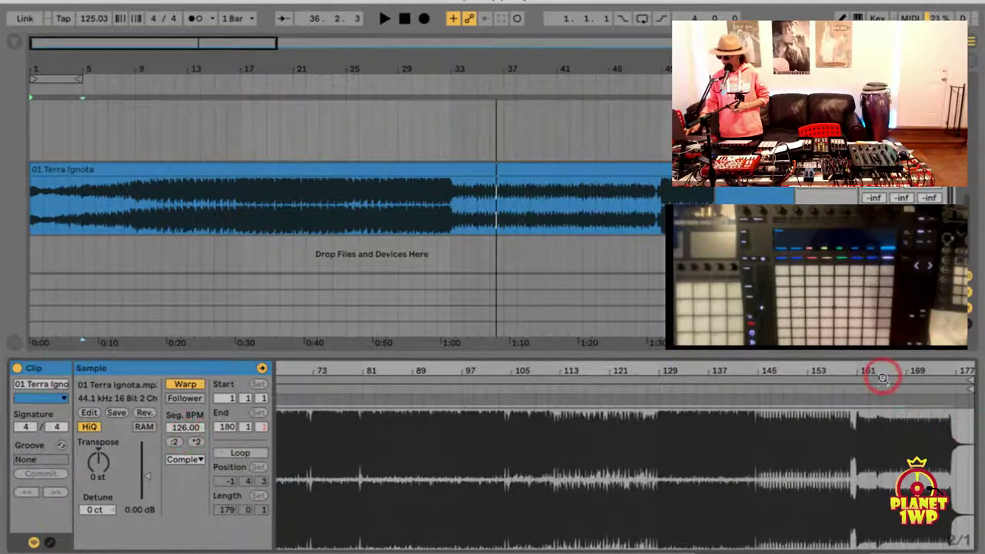
{"action": "left_click_drag", "start_coordinate": [875, 373], "coordinate": [429, 406]}
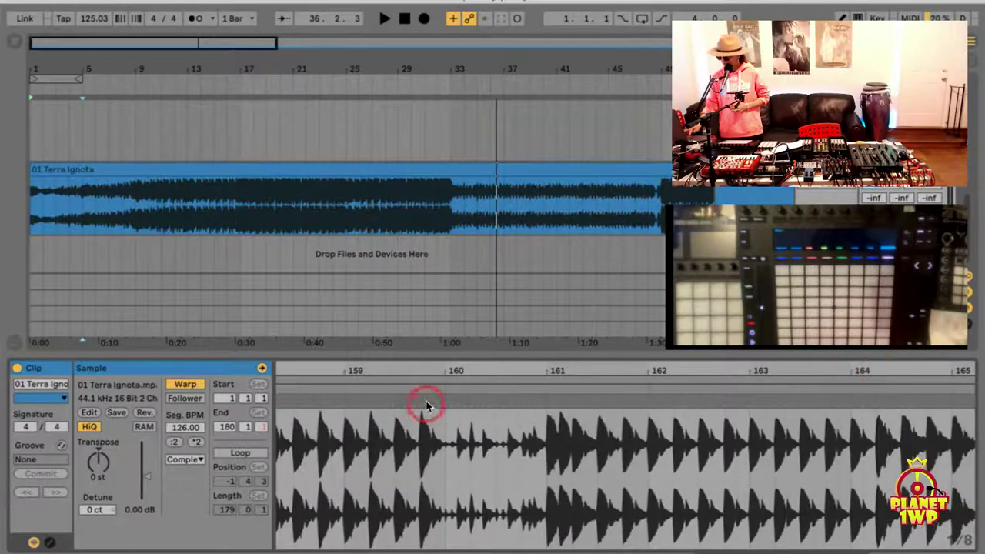
{"action": "left_click_drag", "start_coordinate": [557, 371], "coordinate": [546, 367]}
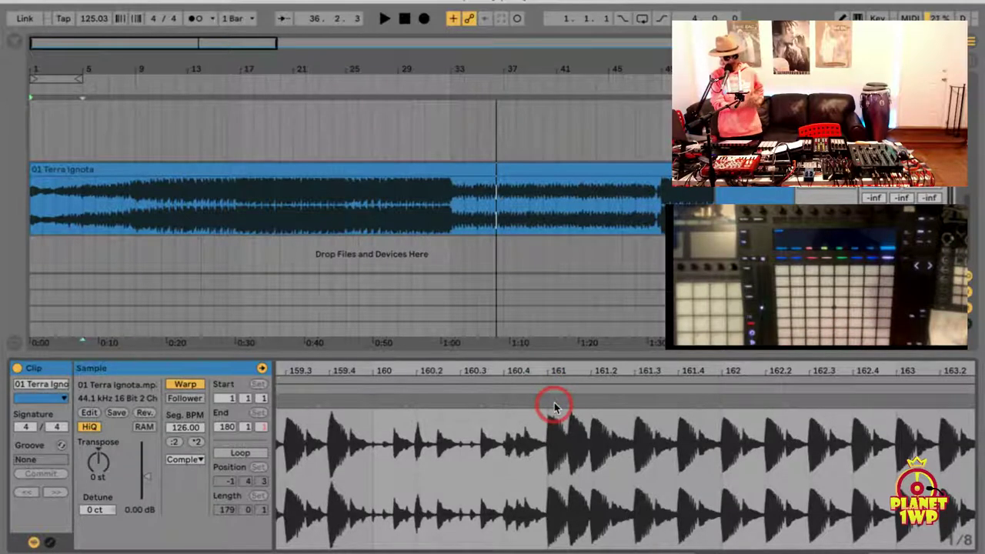
{"action": "left_click_drag", "start_coordinate": [550, 367], "coordinate": [545, 372]}
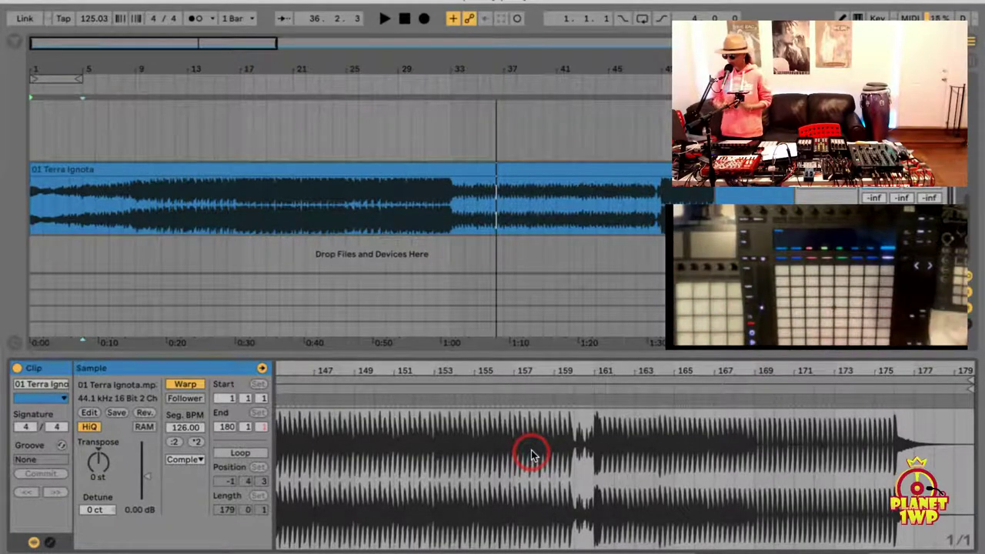
Compare the section changes across the full waveform with the bar grid, checking the breakdown at bar 33 and the return at bar 49
{"action": "left_click_drag", "start_coordinate": [456, 370], "coordinate": [820, 370]}
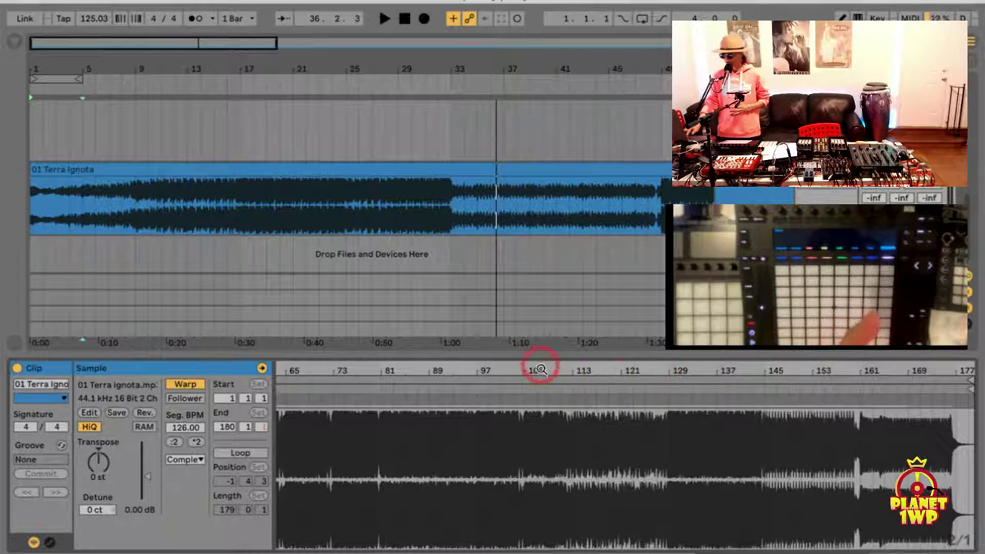
{"action": "left_click_drag", "start_coordinate": [539, 369], "coordinate": [625, 375]}
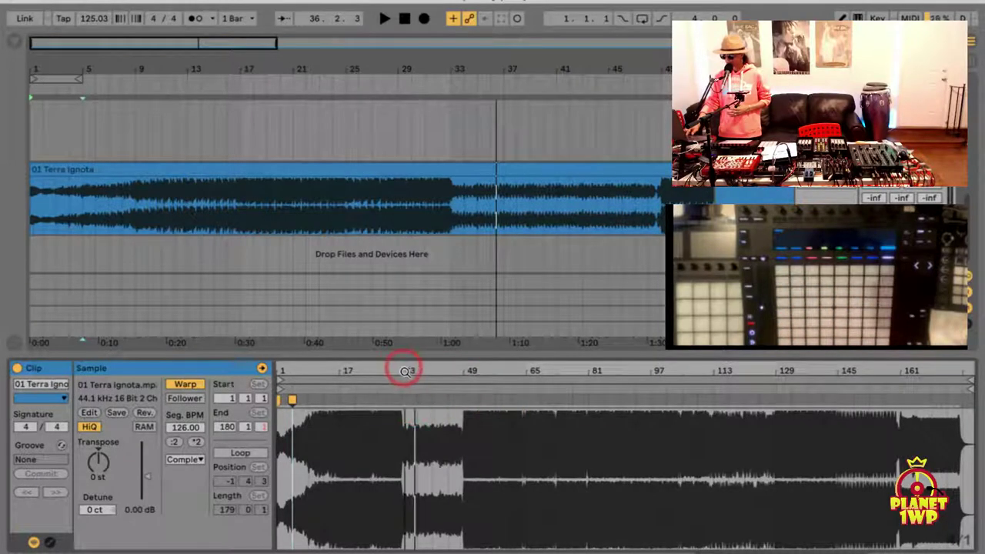
{"action": "left_click_drag", "start_coordinate": [405, 371], "coordinate": [405, 371]}
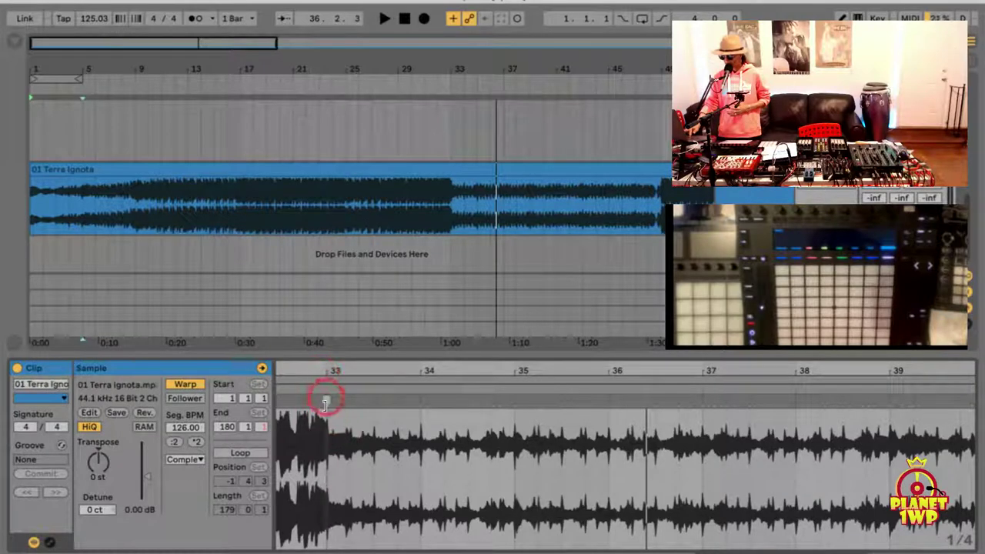
{"action": "mouse_move", "coordinate": [325, 370]}
{"action": "left_mouse_down"}
{"action": "mouse_move", "coordinate": [301, 396]}
{"action": "mouse_move", "coordinate": [313, 352]}
{"action": "mouse_move", "coordinate": [311, 370]}
{"action": "left_mouse_up"}
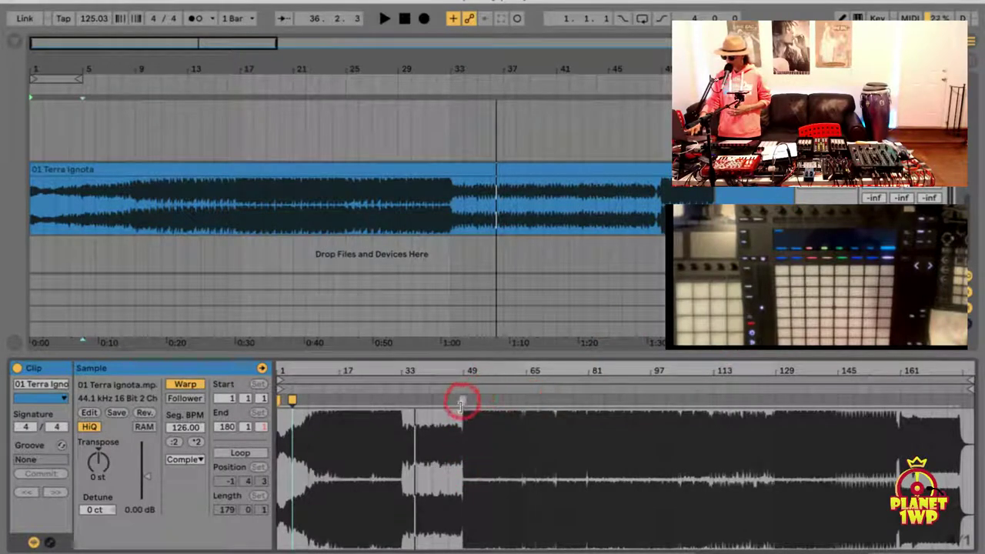
{"action": "left_click_drag", "start_coordinate": [462, 362], "coordinate": [467, 370]}
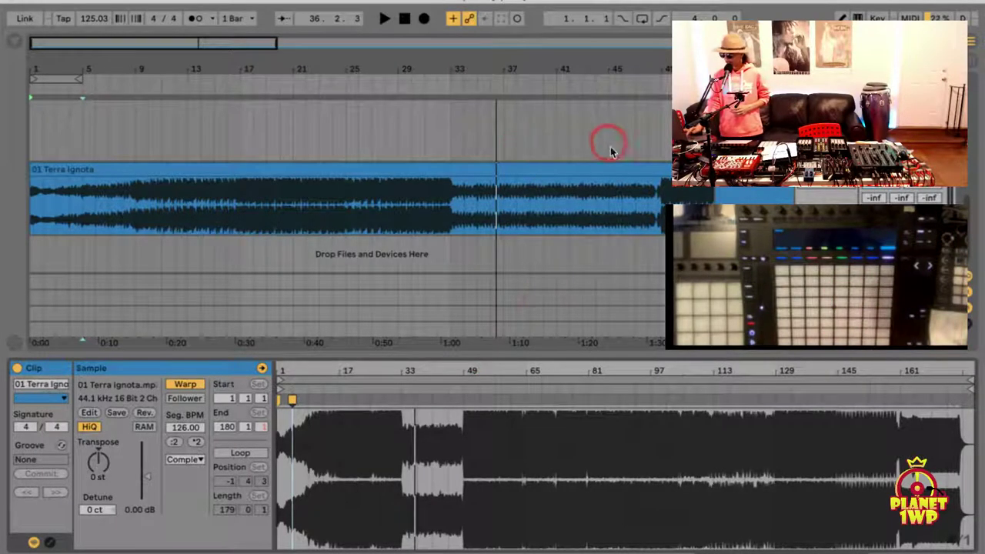
{"action": "left_click", "coordinate": [147, 212]}
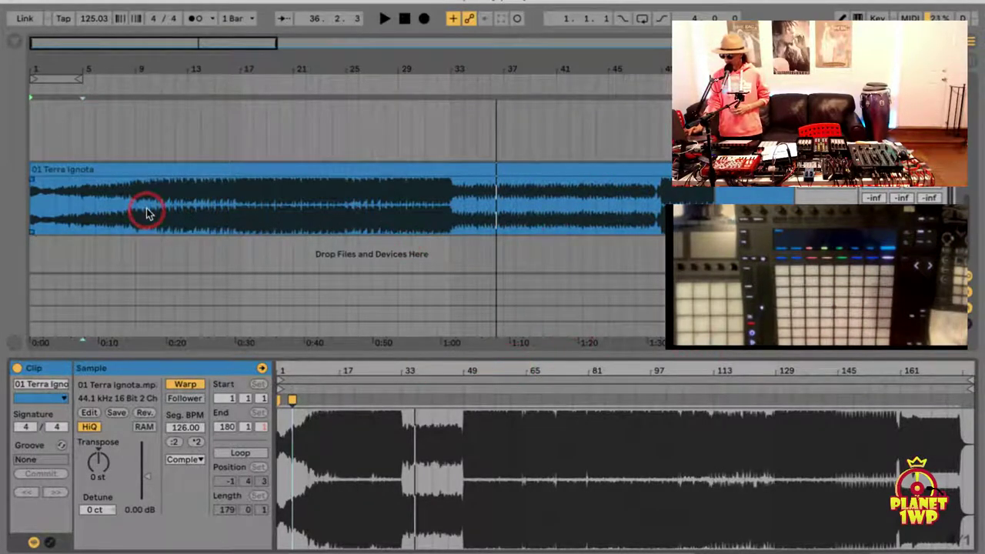
Turn on the metronome and start playing the Terra Ignota clip from bar 1
{"action": "left_click", "coordinate": [167, 136]}
{"action": "left_click", "coordinate": [198, 18]}
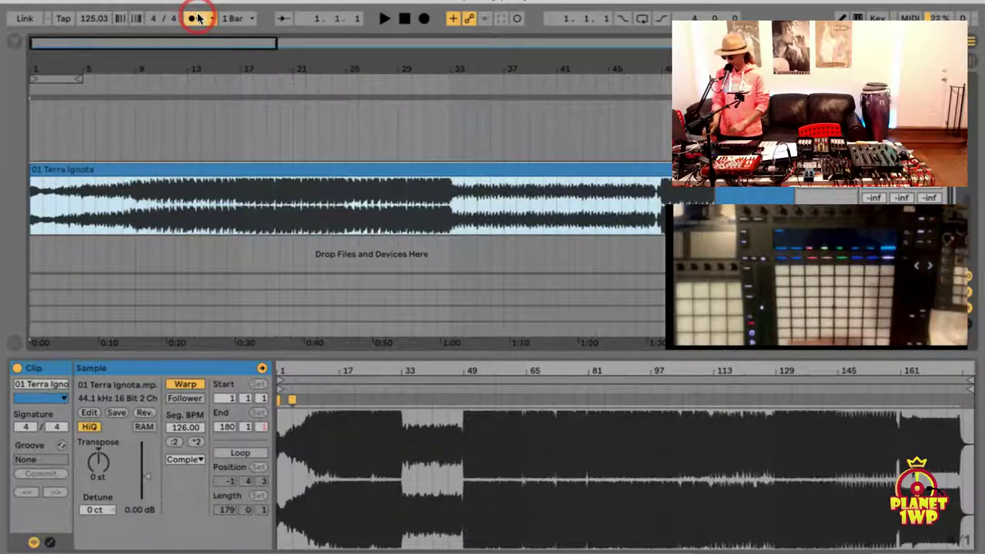
{"action": "left_click", "coordinate": [197, 18]}
{"action": "left_click", "coordinate": [371, 14]}
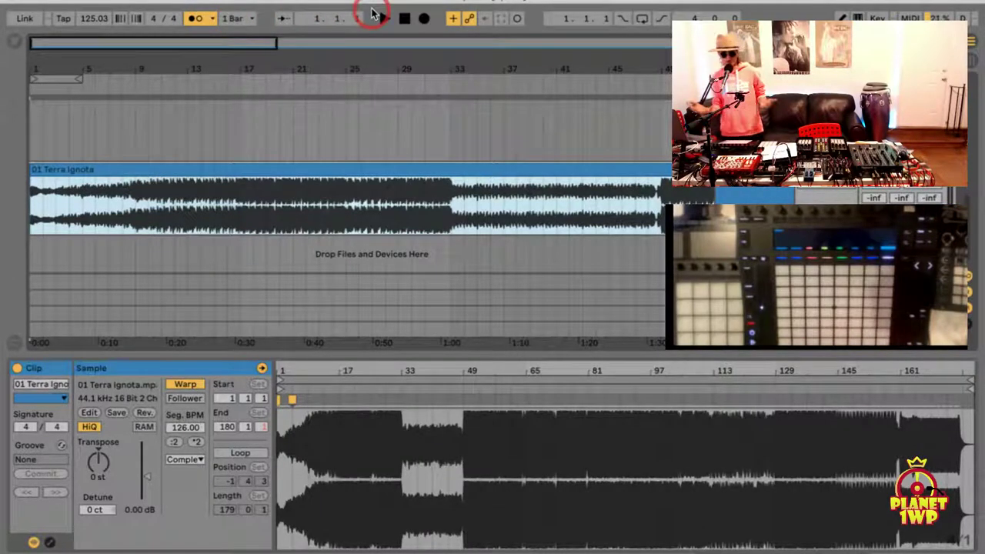
{"action": "left_click", "coordinate": [385, 21]}
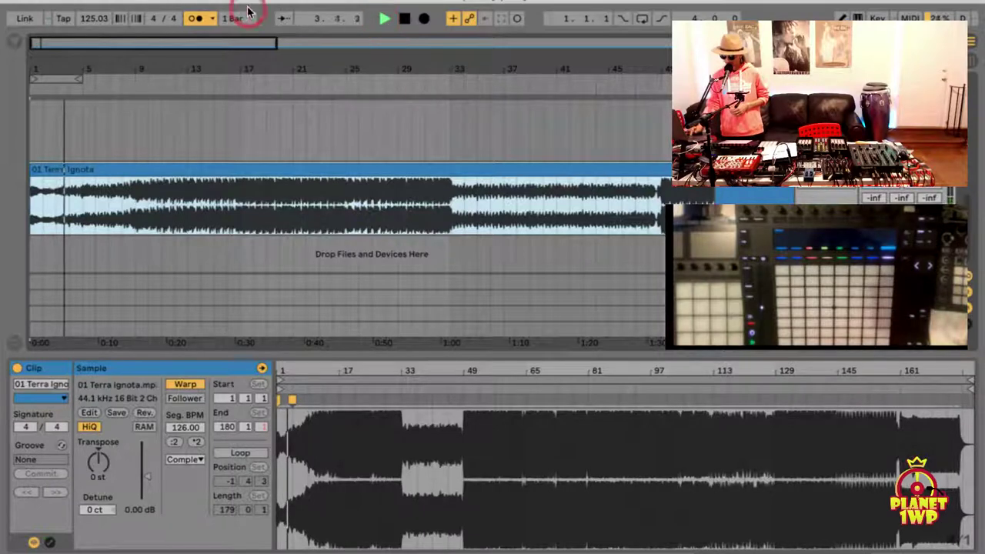
Audition the song against the metronome from about bar 9 and just before bar 49, and stop playback
{"action": "left_click", "coordinate": [139, 91]}
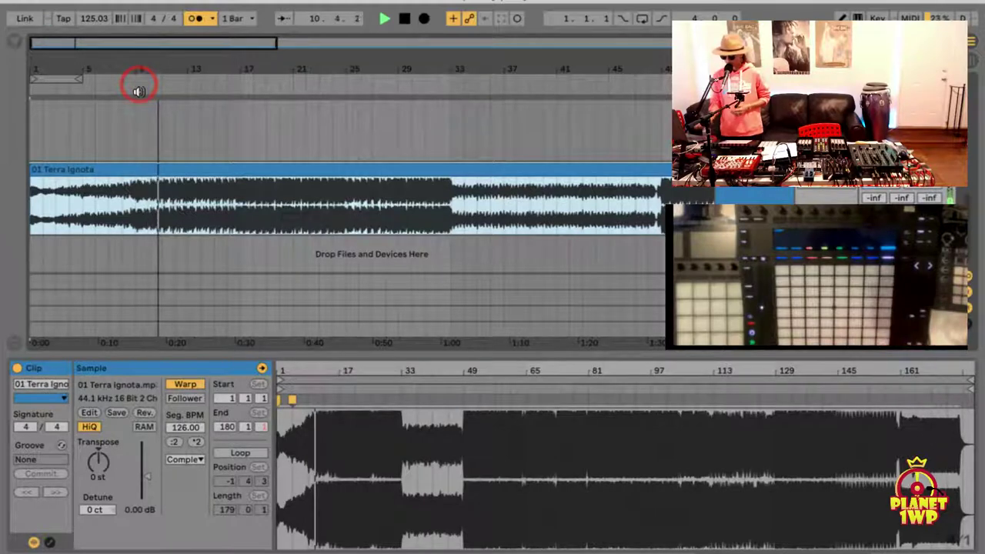
{"action": "left_click", "coordinate": [458, 398]}
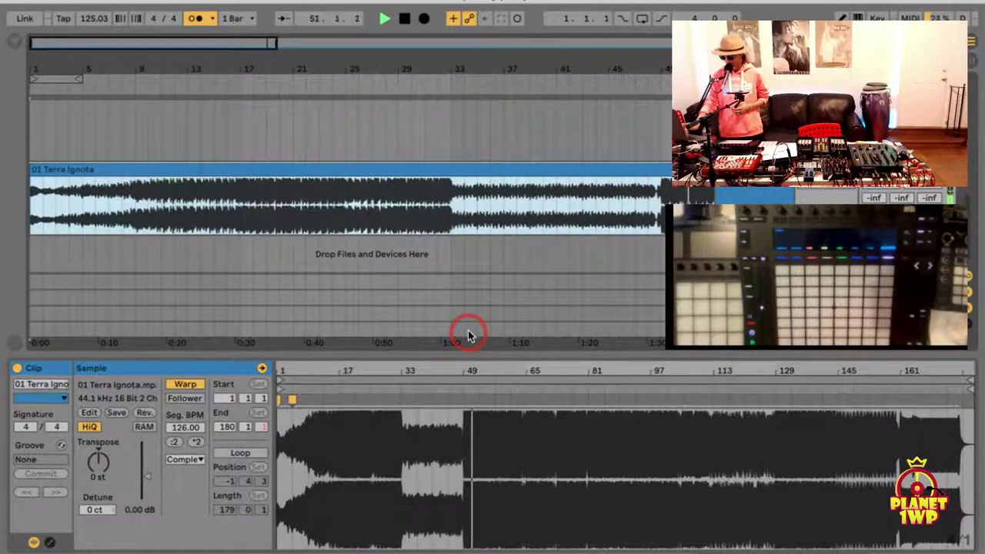
{"action": "left_click", "coordinate": [462, 371]}
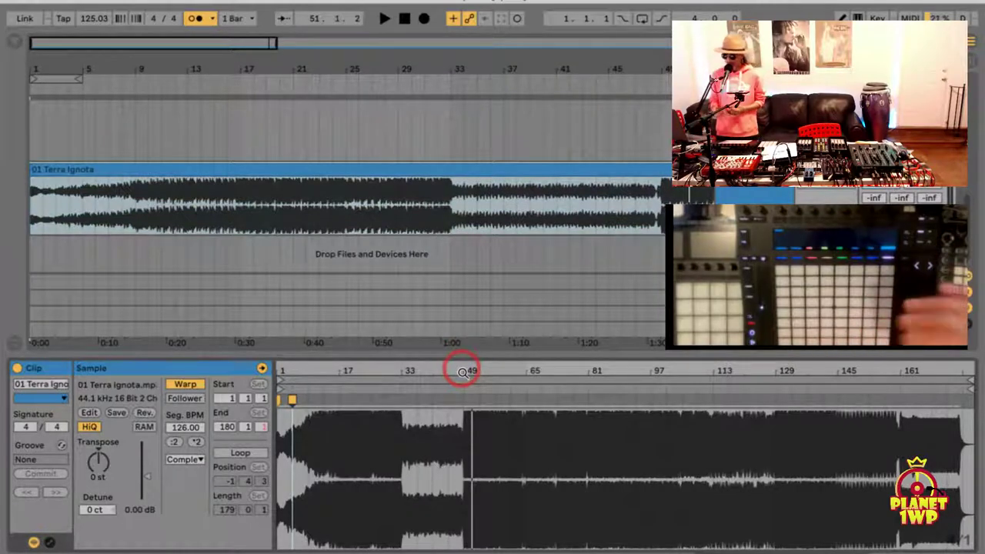
Copy the warped Terra Ignota clip into the first Session View slot of track 6 Audio
{"action": "left_click", "coordinate": [266, 168]}
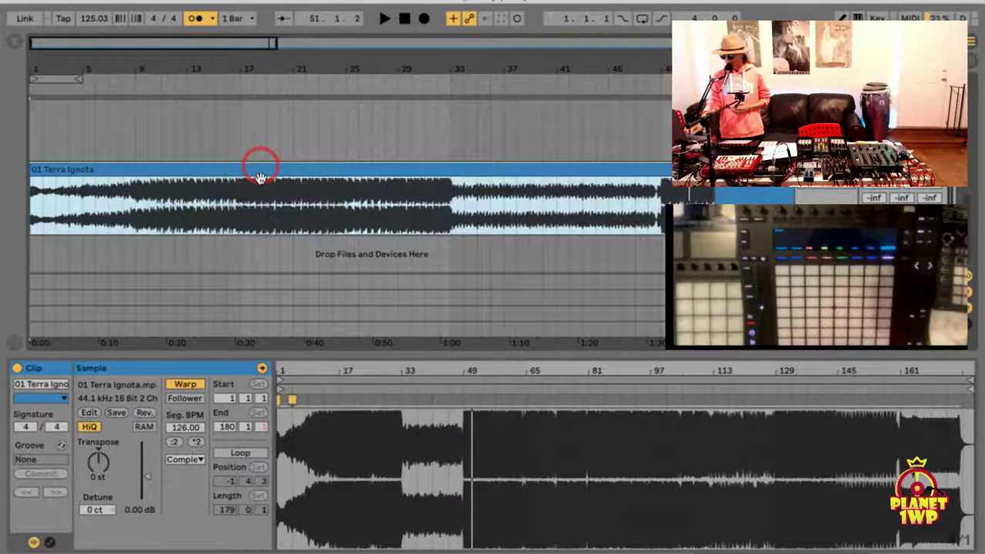
{"action": "key", "text": "Tab"}
{"action": "left_click", "coordinate": [116, 79]}
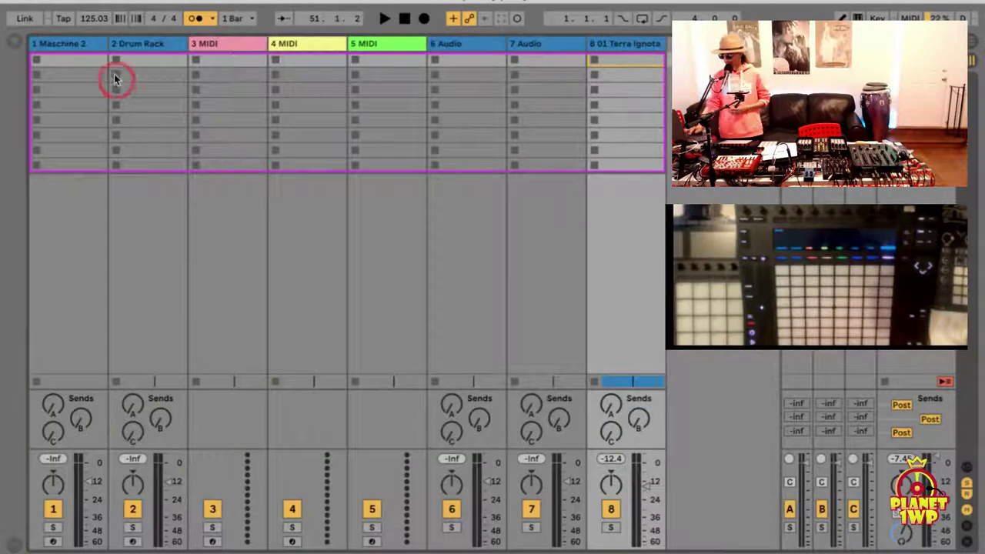
{"action": "left_click", "coordinate": [472, 62]}
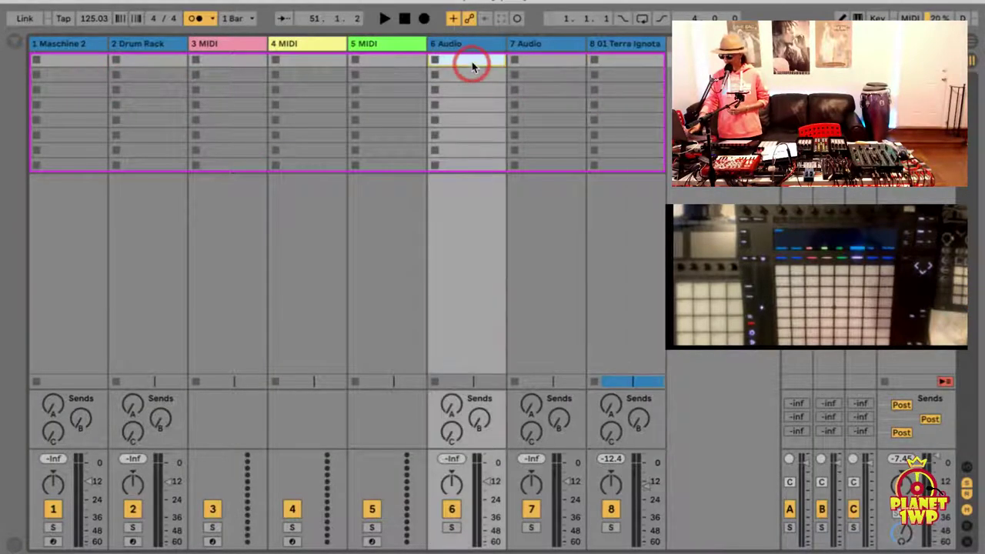
{"action": "key", "text": "super+v"}
Show the track delay and crossfader sections instead of the mixer, and assign track 6 to A and track 7 to B
{"action": "left_click", "coordinate": [554, 60]}
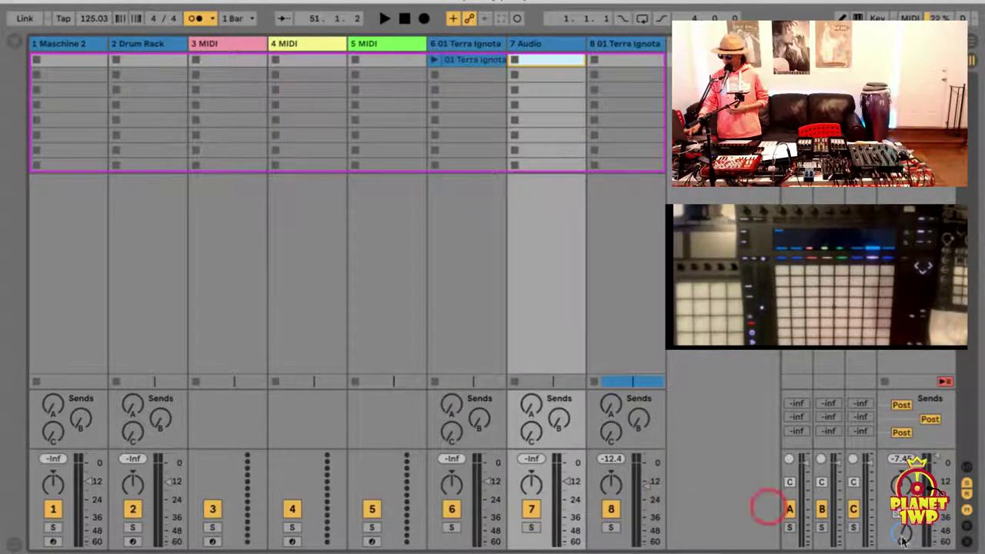
{"action": "left_click", "coordinate": [967, 527]}
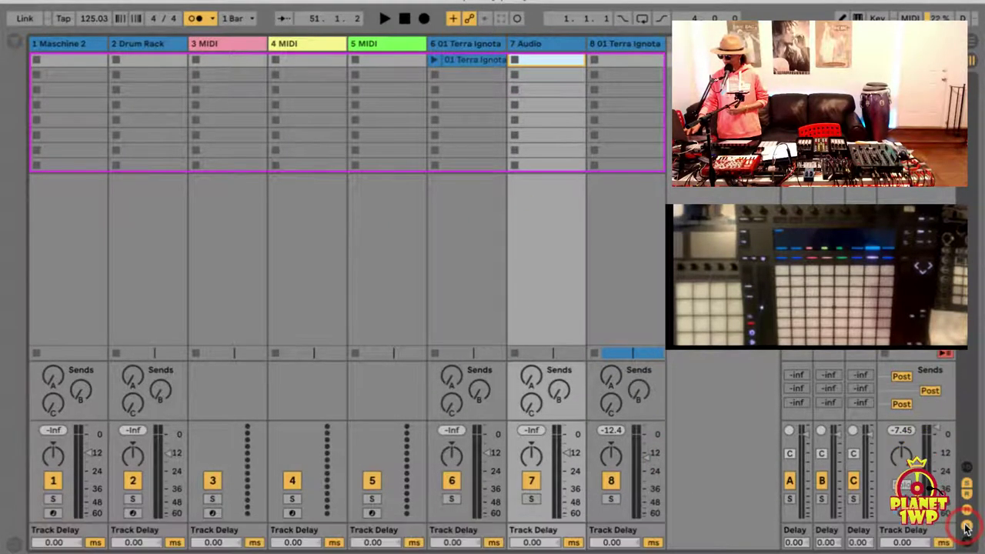
{"action": "left_click", "coordinate": [968, 514]}
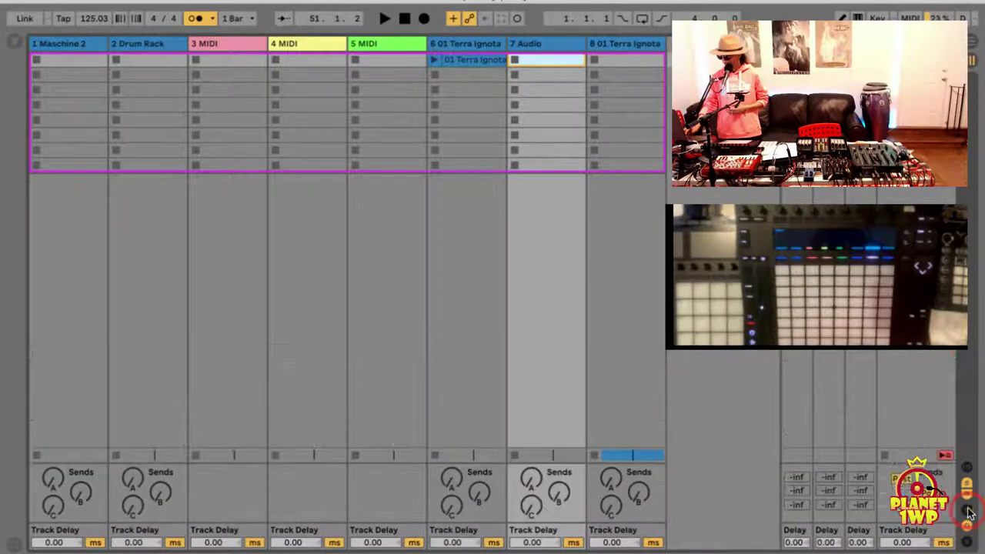
{"action": "left_click", "coordinate": [968, 542]}
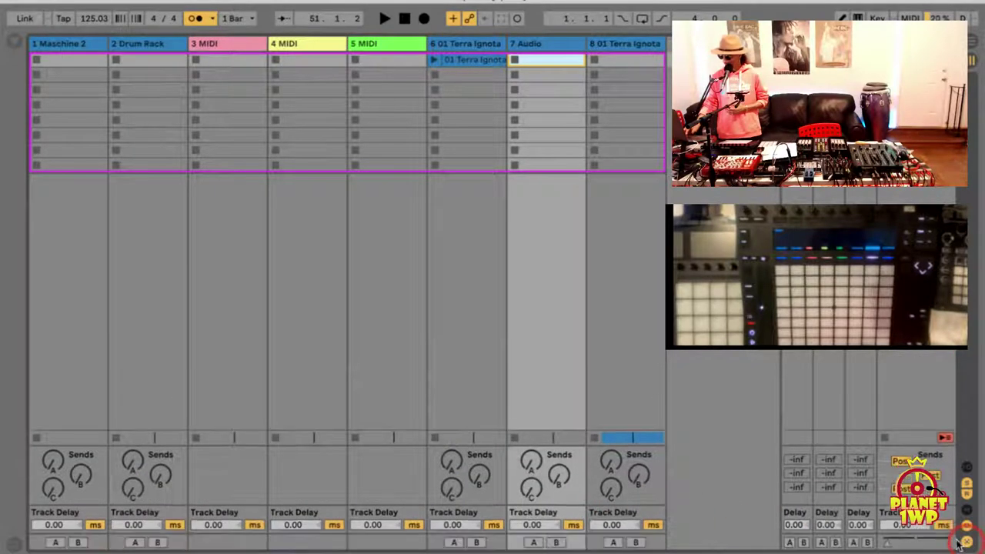
{"action": "left_click", "coordinate": [453, 542]}
{"action": "left_click", "coordinate": [554, 542]}
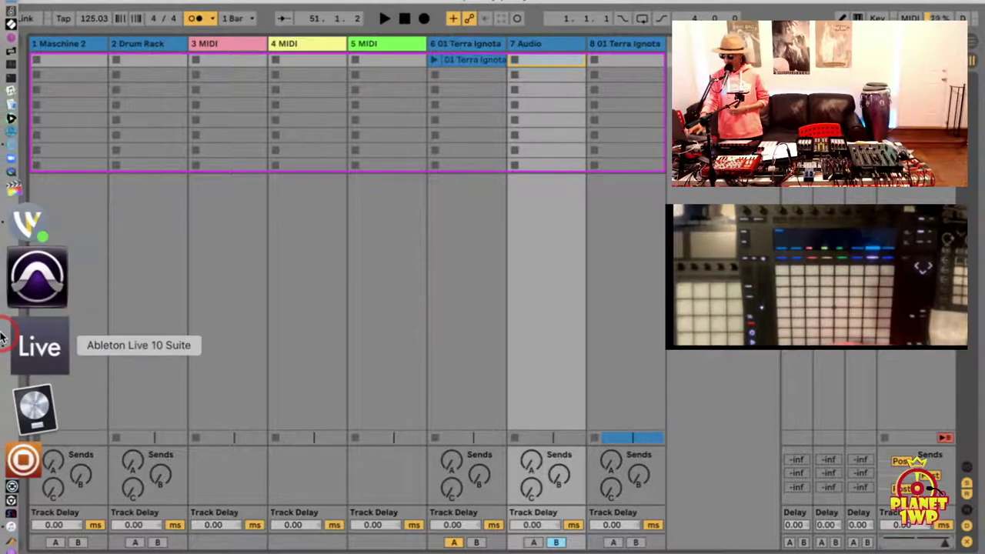
Return to the Arrangement View, fit the whole Terra Ignota clip in the timeline, and enlarge its sample display
{"action": "key", "text": "Tab"}
{"action": "scroll", "coordinate": [403, 212], "scroll_direction": "down", "scroll_amount": 3}
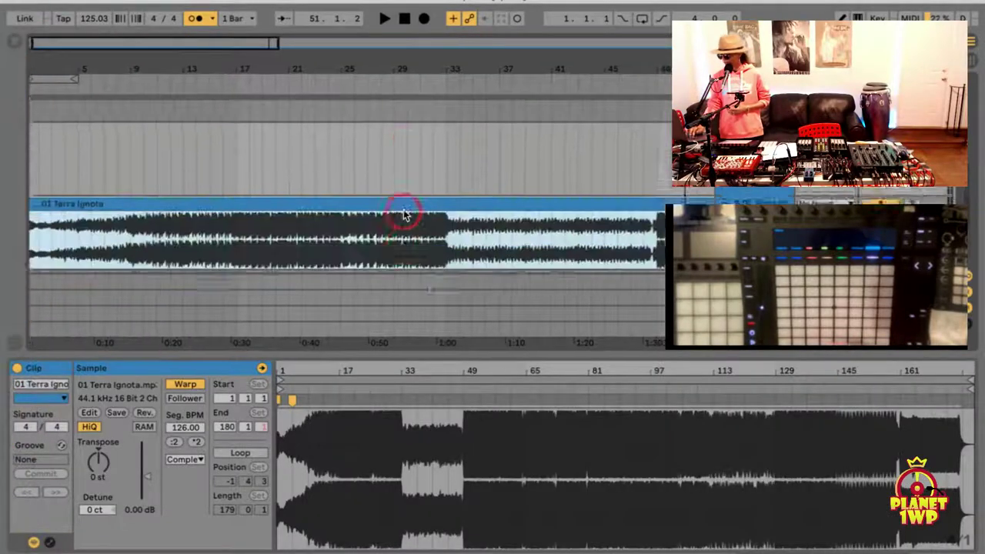
{"action": "left_click_drag", "start_coordinate": [256, 64], "coordinate": [98, 72]}
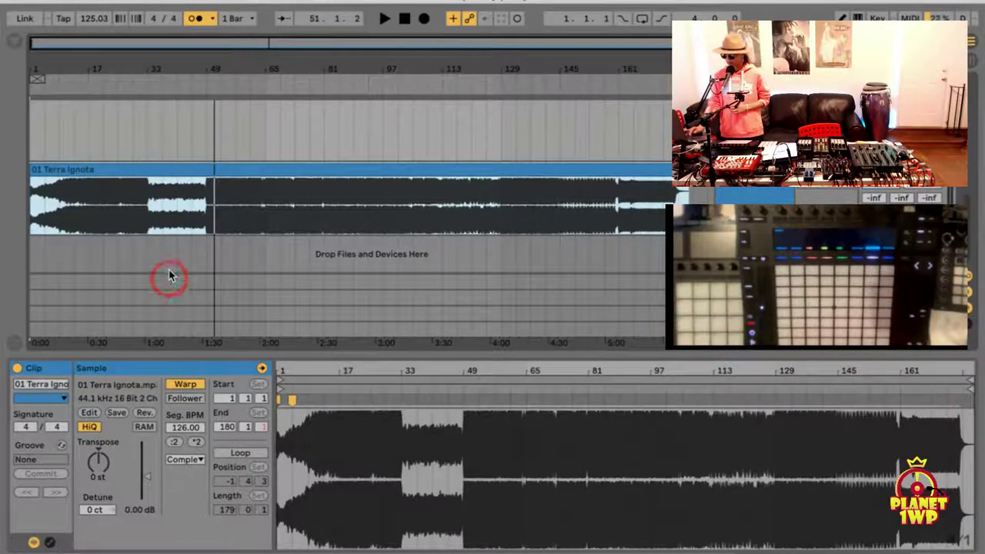
{"action": "left_click_drag", "start_coordinate": [176, 182], "coordinate": [196, 209]}
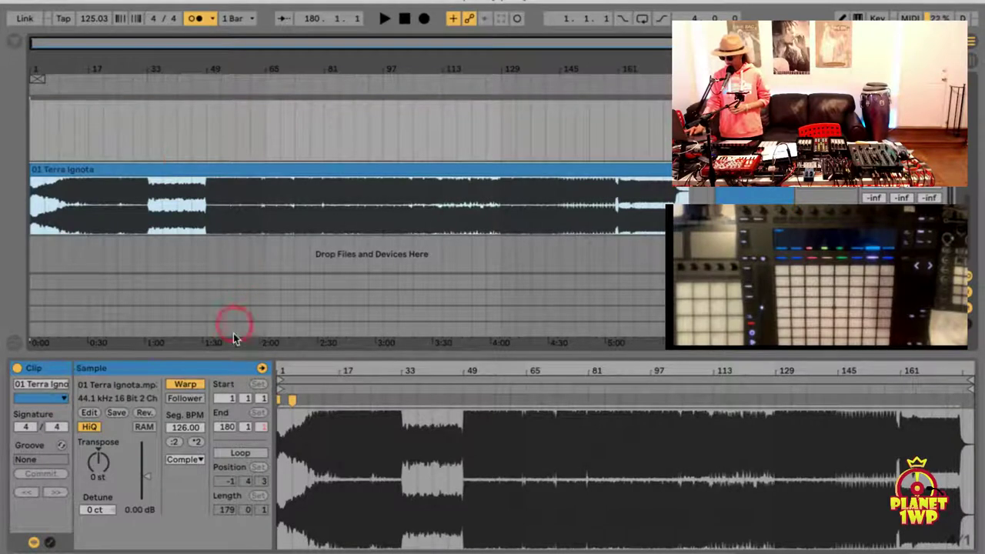
{"action": "left_click_drag", "start_coordinate": [230, 364], "coordinate": [223, 277]}
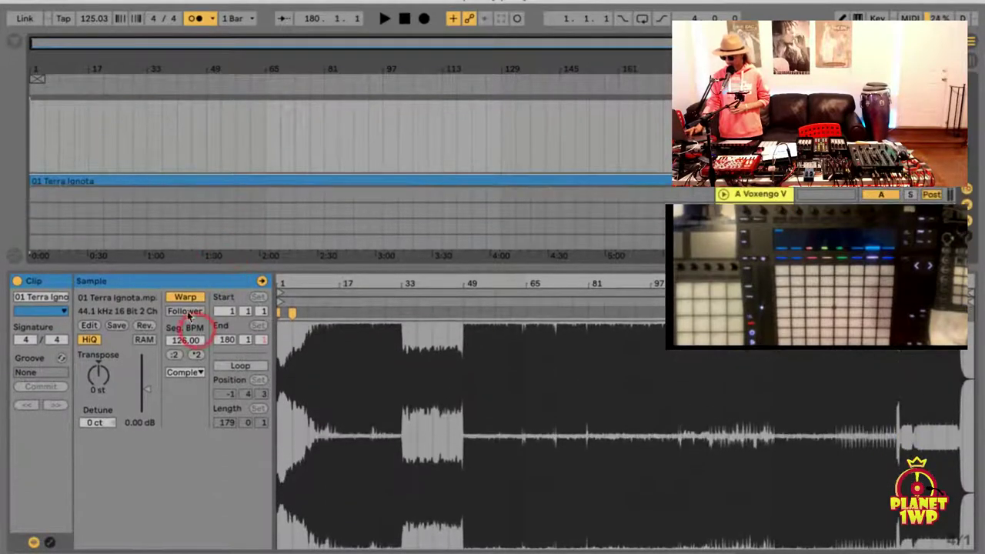
Review the warp modes for the Terra Ignota clip and set it to Complex Pro
{"action": "left_click", "coordinate": [194, 371]}
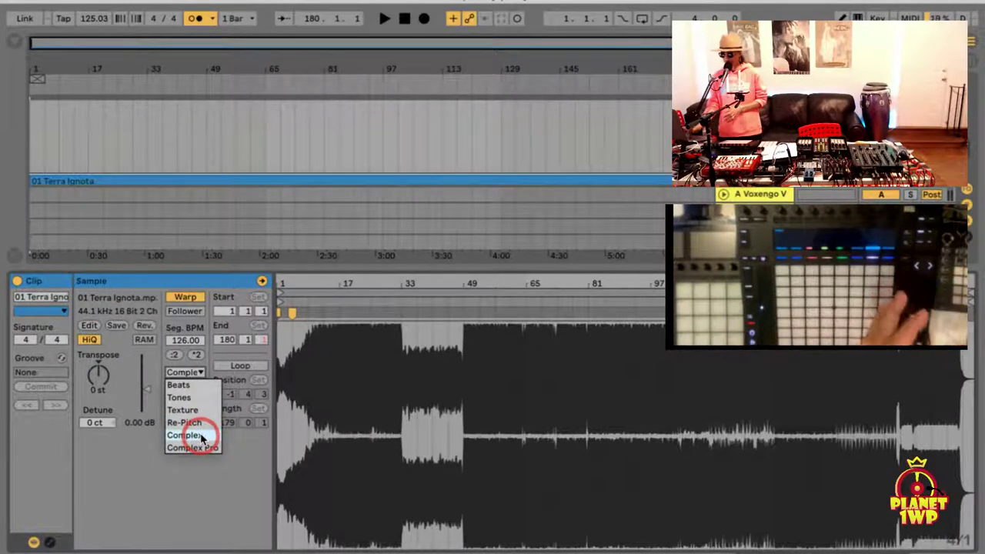
{"action": "left_click", "coordinate": [199, 436]}
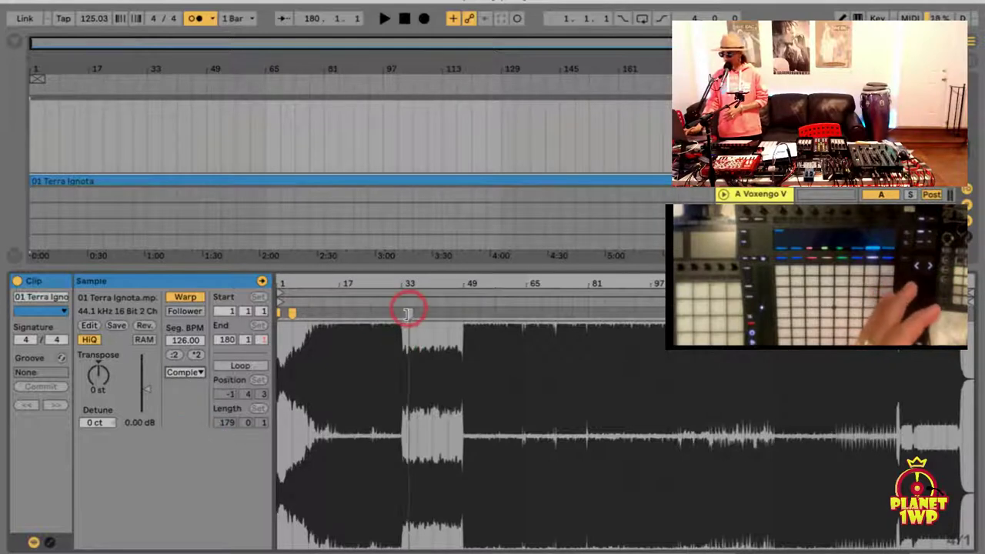
{"action": "left_click_drag", "start_coordinate": [407, 311], "coordinate": [427, 316]}
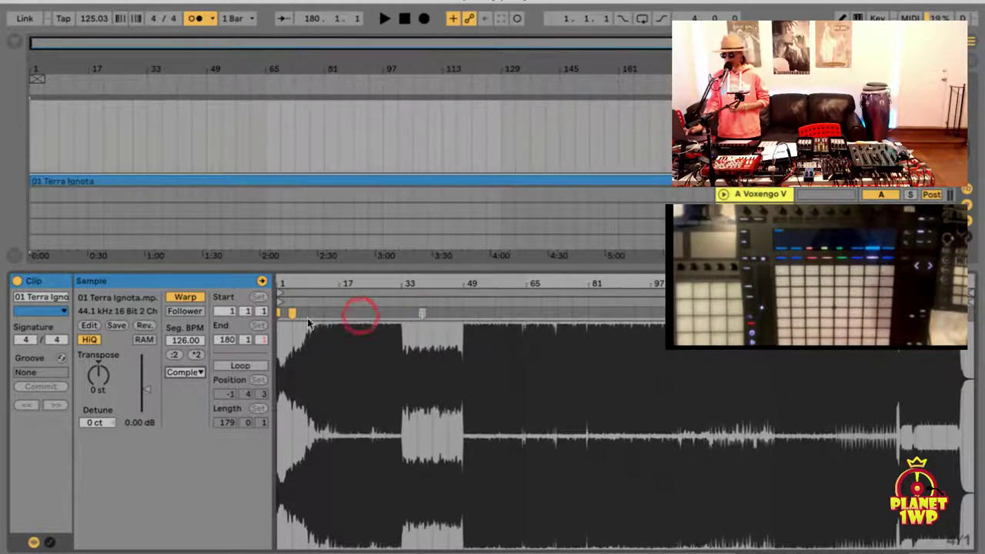
{"action": "left_click", "coordinate": [189, 373]}
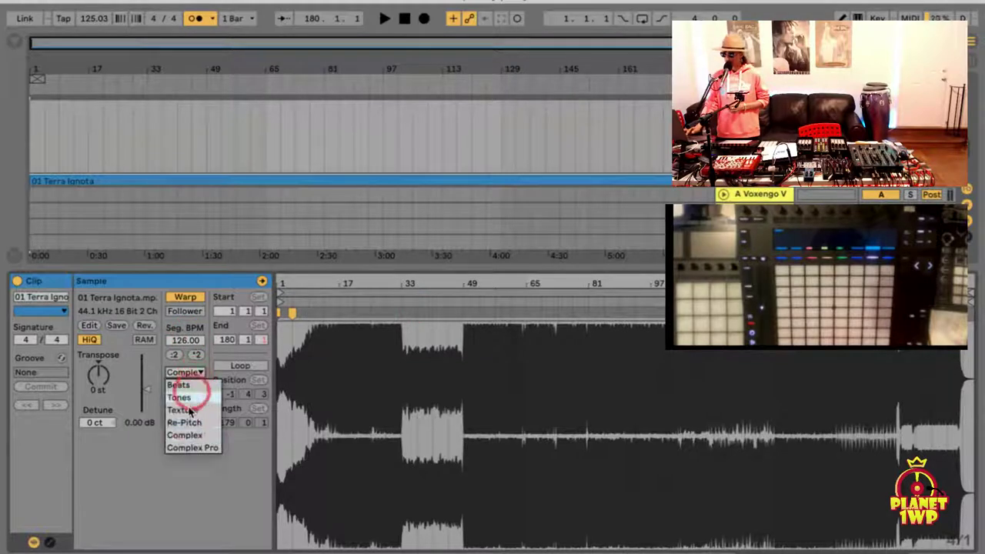
{"action": "left_click", "coordinate": [192, 447]}
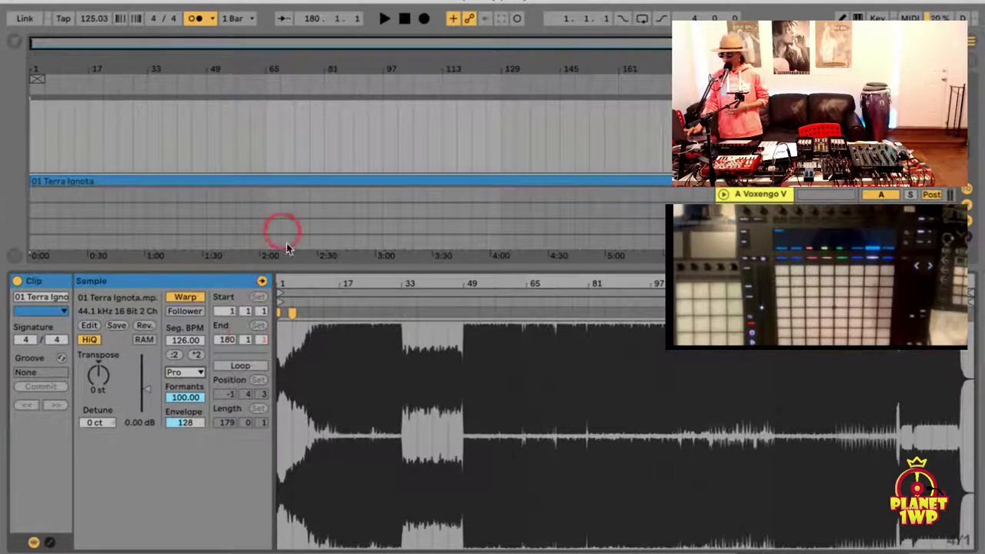
Audition the clip in Complex Pro from about bar 25 and set its Envelope to 13
{"action": "left_click", "coordinate": [373, 308]}
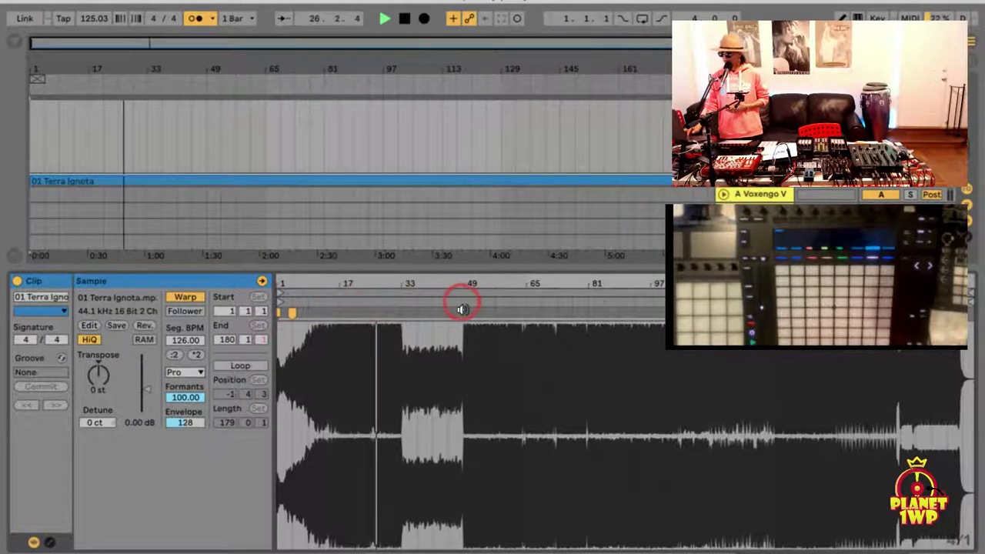
{"action": "left_click_drag", "start_coordinate": [190, 397], "coordinate": [180, 362]}
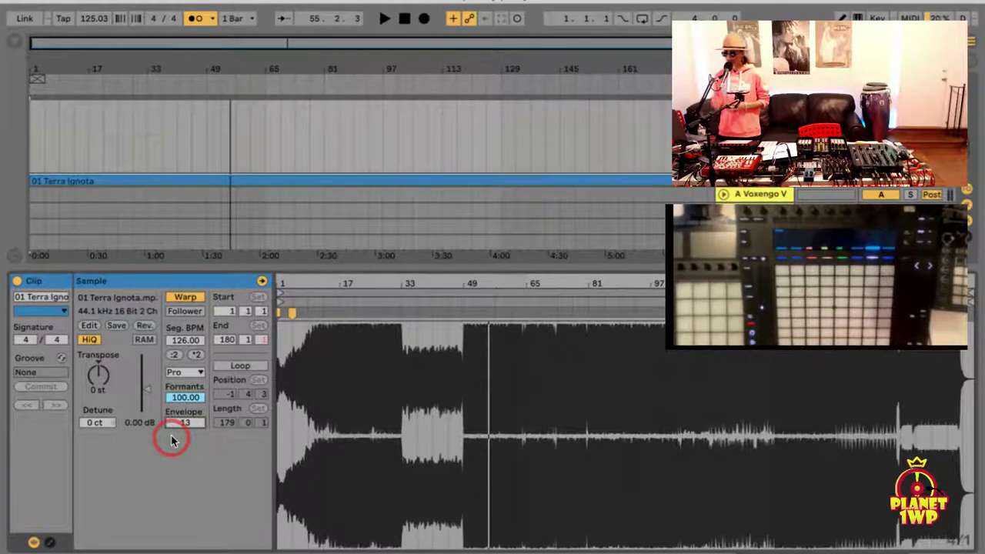
{"action": "left_click", "coordinate": [180, 371]}
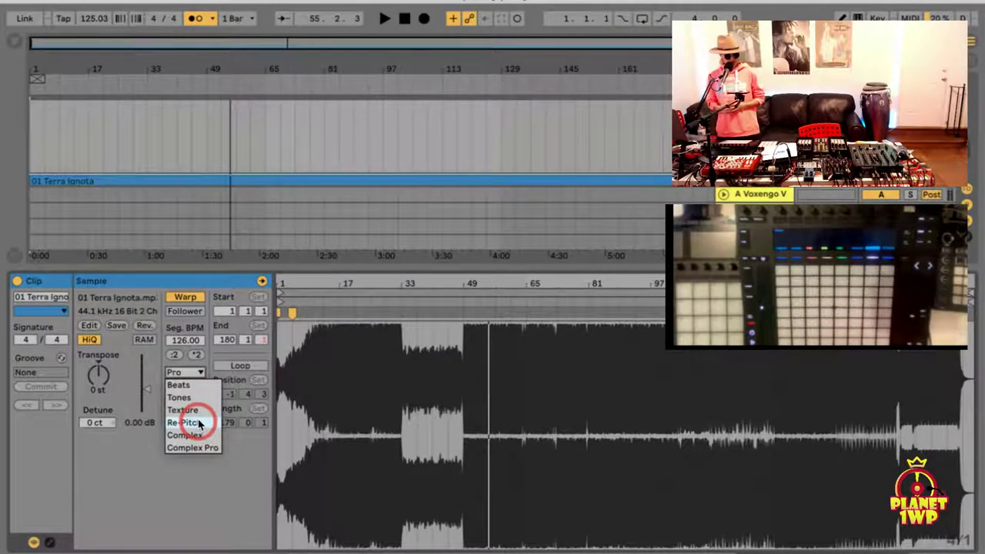
{"action": "left_click", "coordinate": [194, 485]}
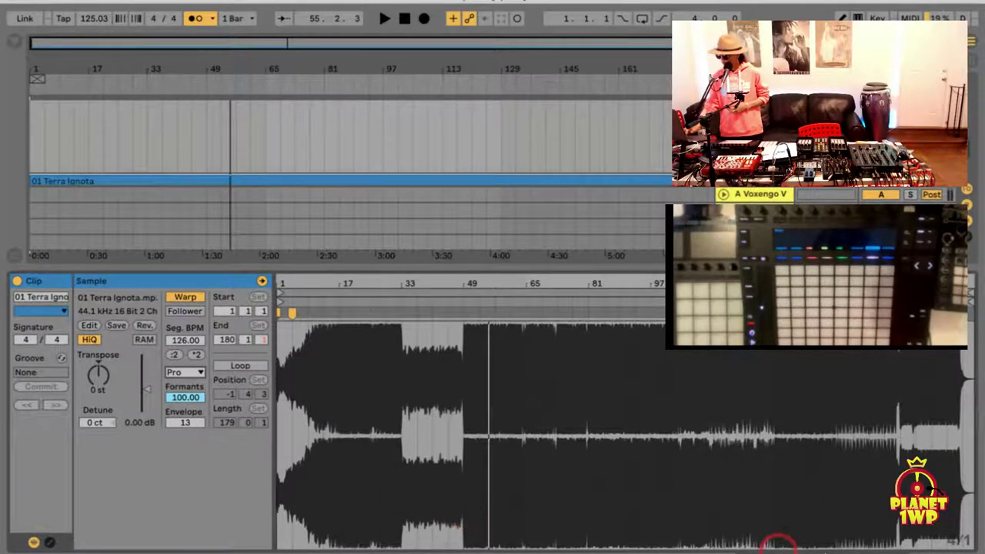
Hide the clip view, and deactivate and fold the Terra Ignota track
{"action": "left_click", "coordinate": [967, 552]}
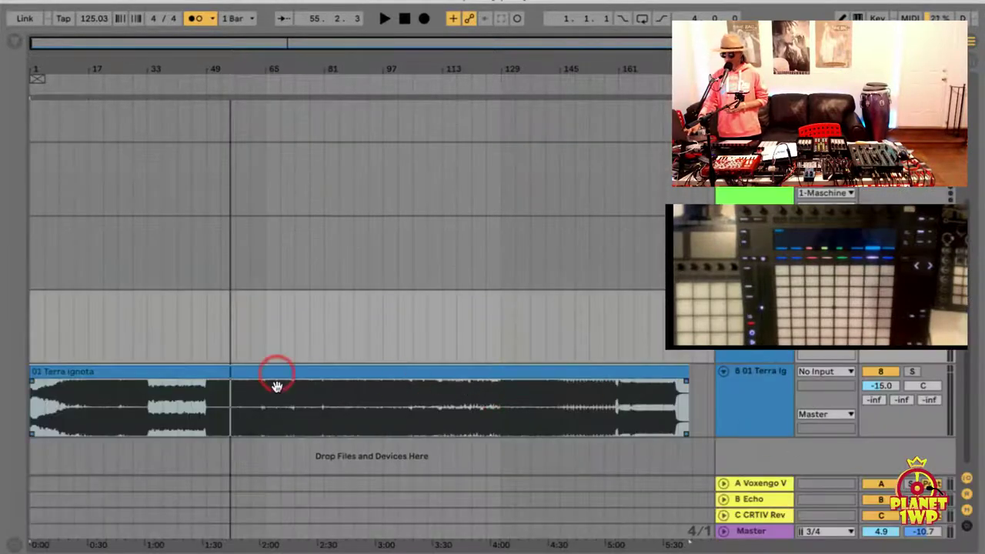
{"action": "scroll", "coordinate": [305, 371], "scroll_direction": "right", "scroll_amount": 1}
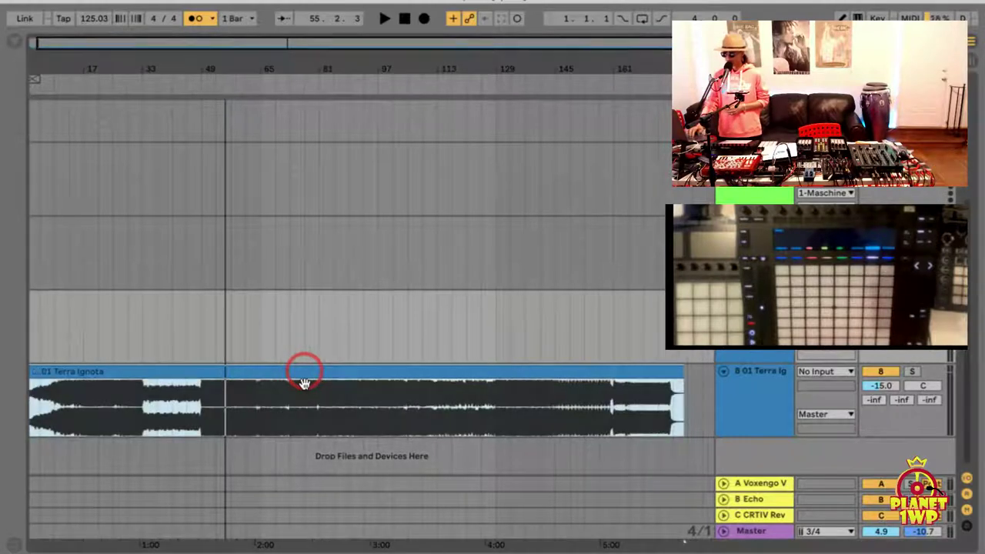
{"action": "left_click", "coordinate": [893, 372]}
{"action": "left_click", "coordinate": [738, 374]}
{"action": "left_click", "coordinate": [723, 373]}
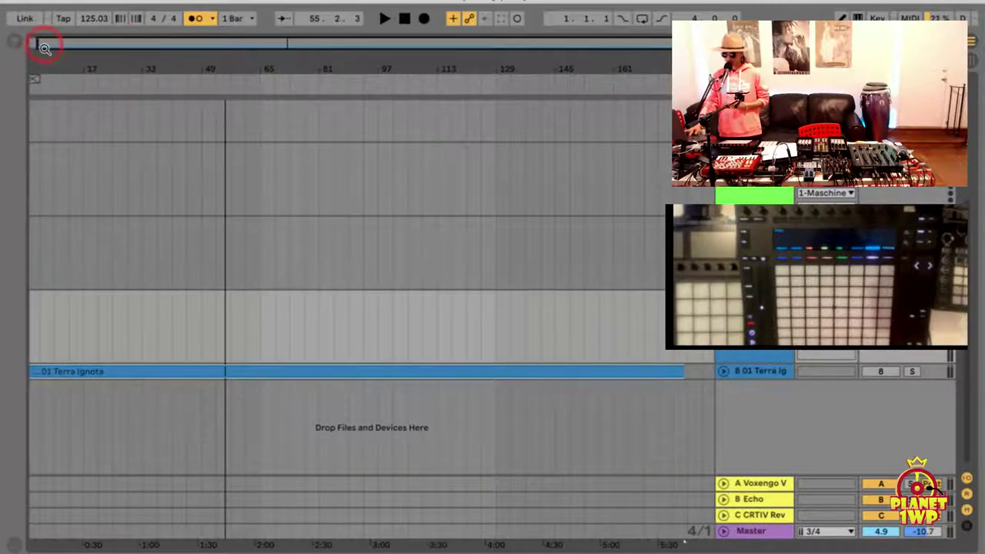
Place the lk_drip_125_bolostop loop at bar 1 on the track above Terra Ignota and extend it to bar 5
{"action": "left_click", "coordinate": [14, 41]}
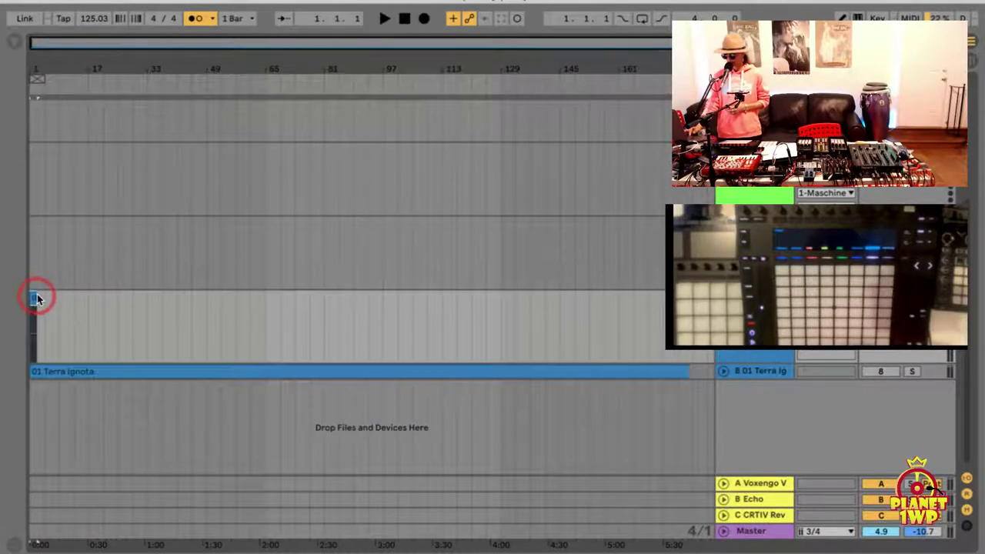
{"action": "left_click", "coordinate": [33, 138]}
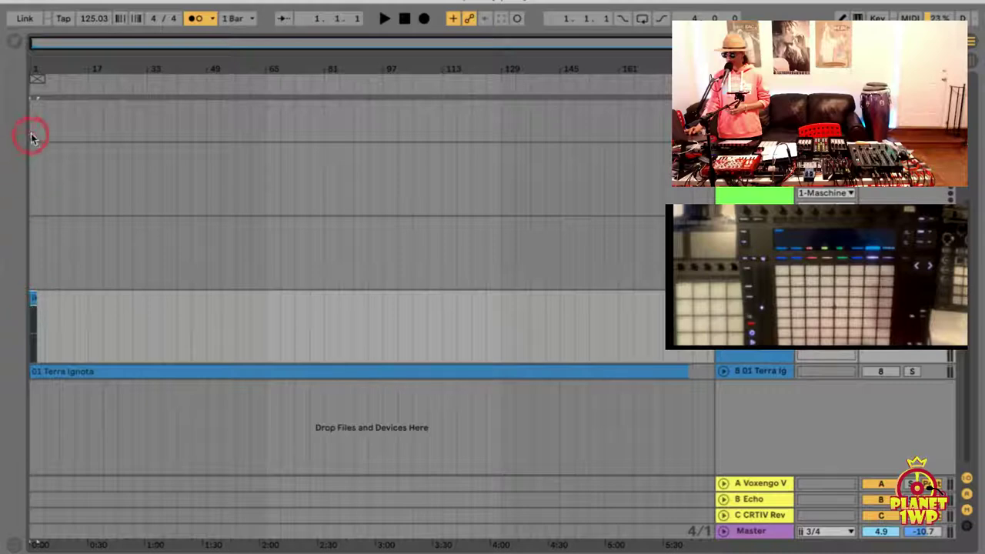
{"action": "left_click_drag", "start_coordinate": [42, 68], "coordinate": [97, 253]}
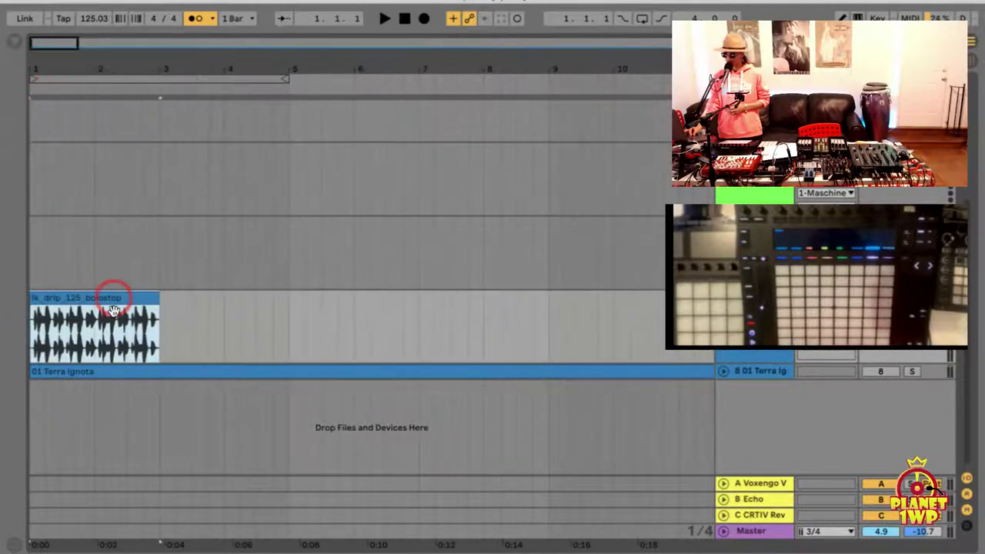
{"action": "double_click", "coordinate": [115, 292]}
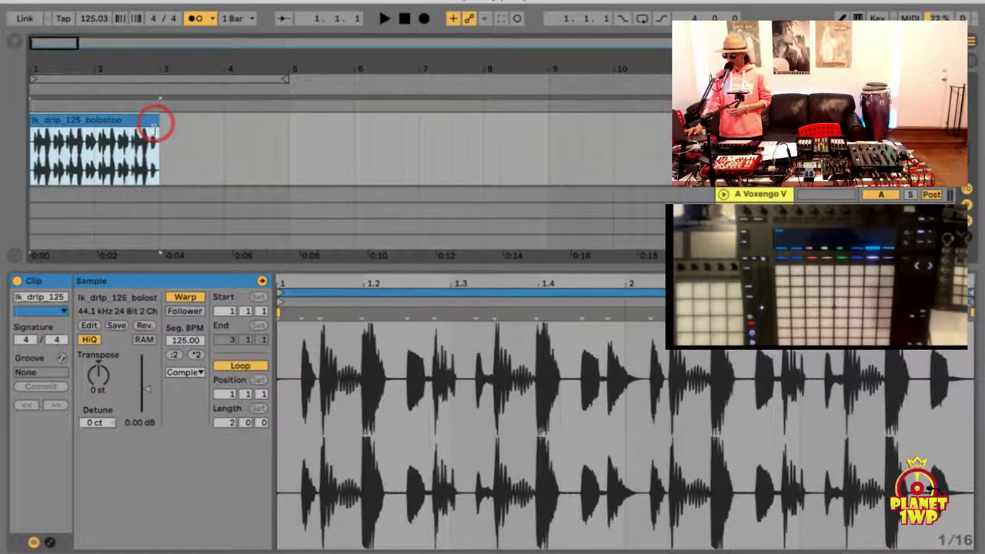
{"action": "left_click_drag", "start_coordinate": [154, 129], "coordinate": [285, 124]}
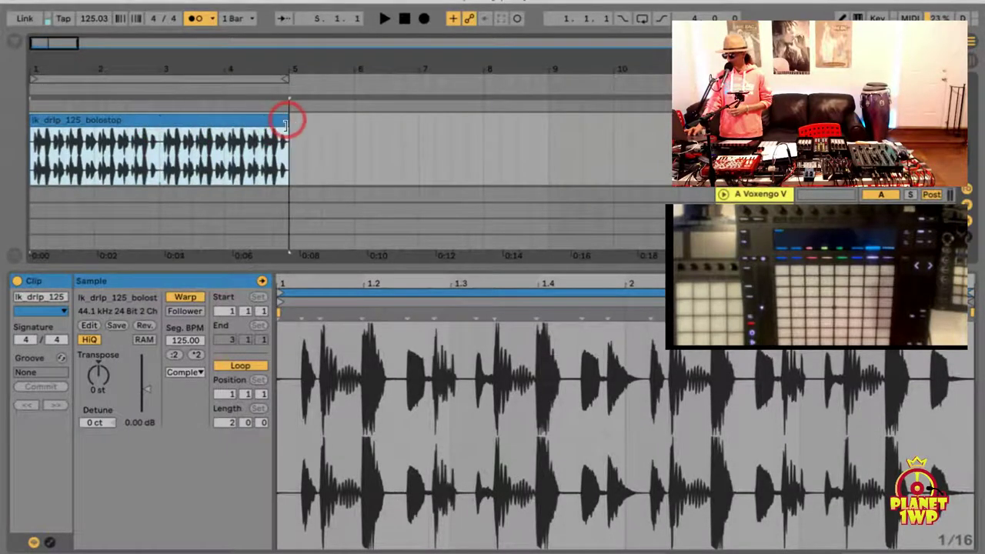
Set the arrangement loop to bars 1 through 5 and switch looping on
{"action": "left_click", "coordinate": [260, 85]}
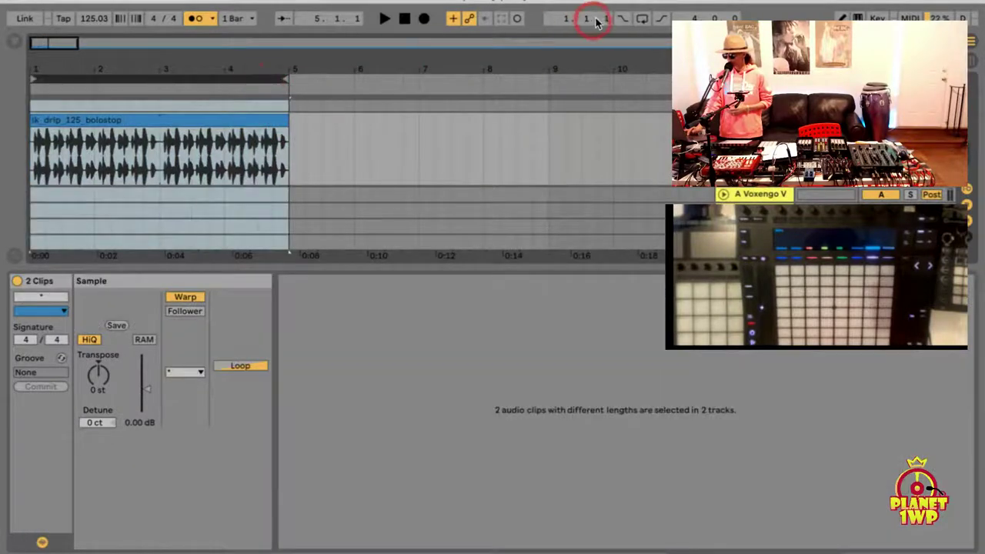
{"action": "left_click", "coordinate": [638, 19]}
{"action": "left_click", "coordinate": [135, 132]}
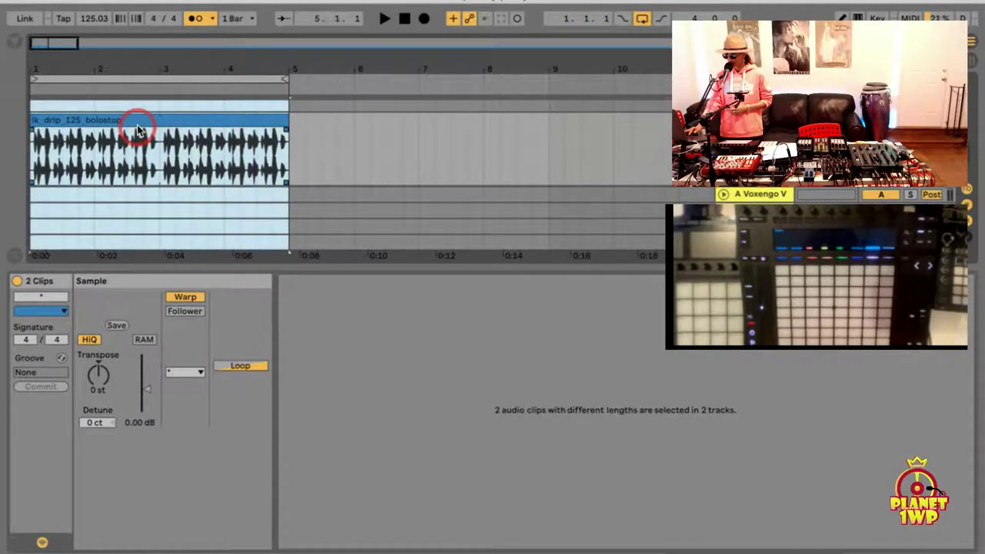
Switch the lk_drip_125_bolostop clip's own loop off and on again, and extend the clip back to bar 5
{"action": "left_click", "coordinate": [139, 131]}
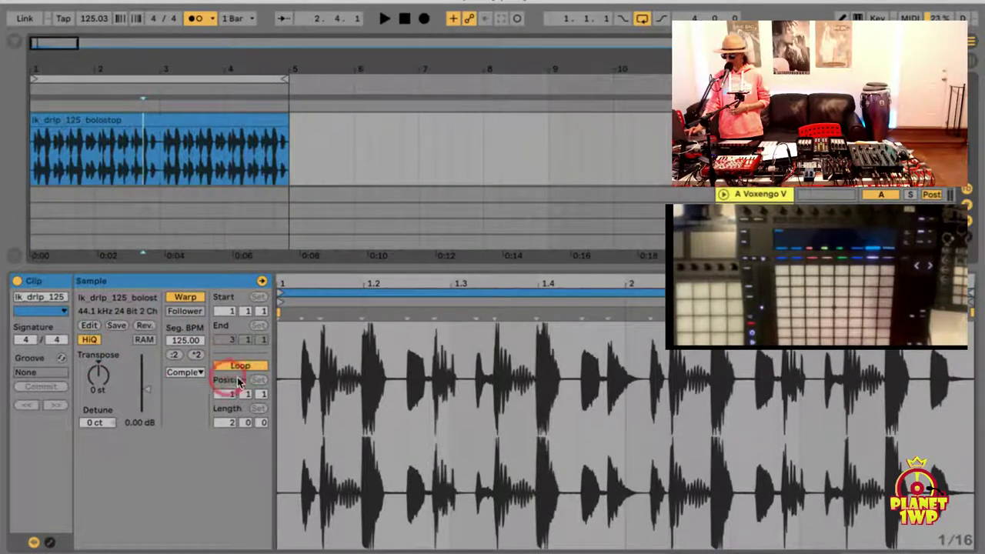
{"action": "left_click", "coordinate": [241, 364]}
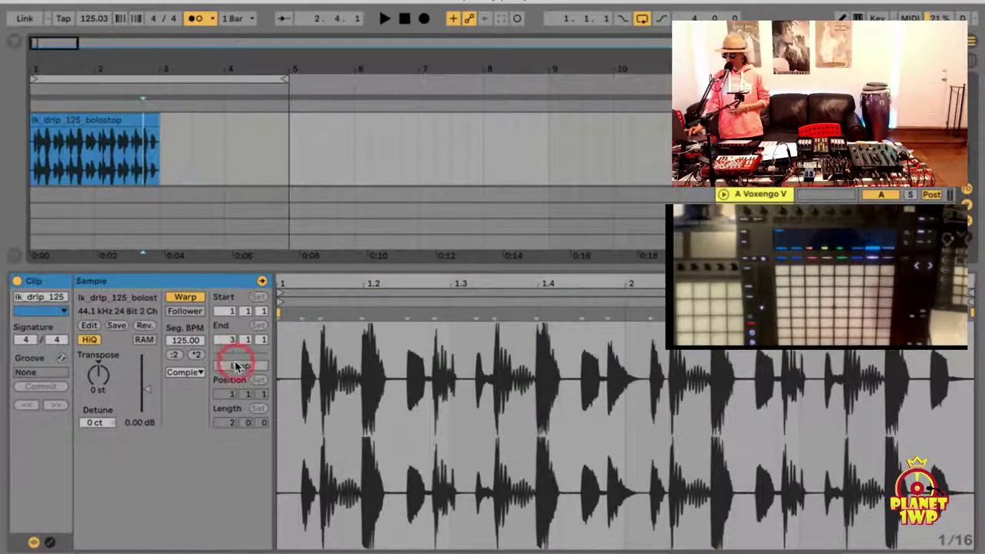
{"action": "left_click", "coordinate": [237, 366]}
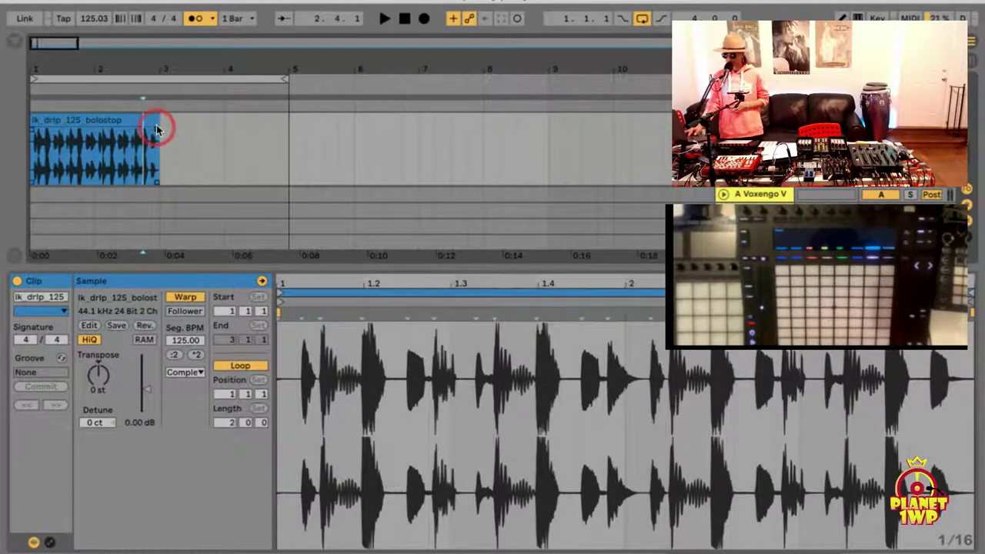
{"action": "left_click_drag", "start_coordinate": [153, 129], "coordinate": [240, 133]}
{"action": "left_click_drag", "start_coordinate": [270, 137], "coordinate": [282, 139]}
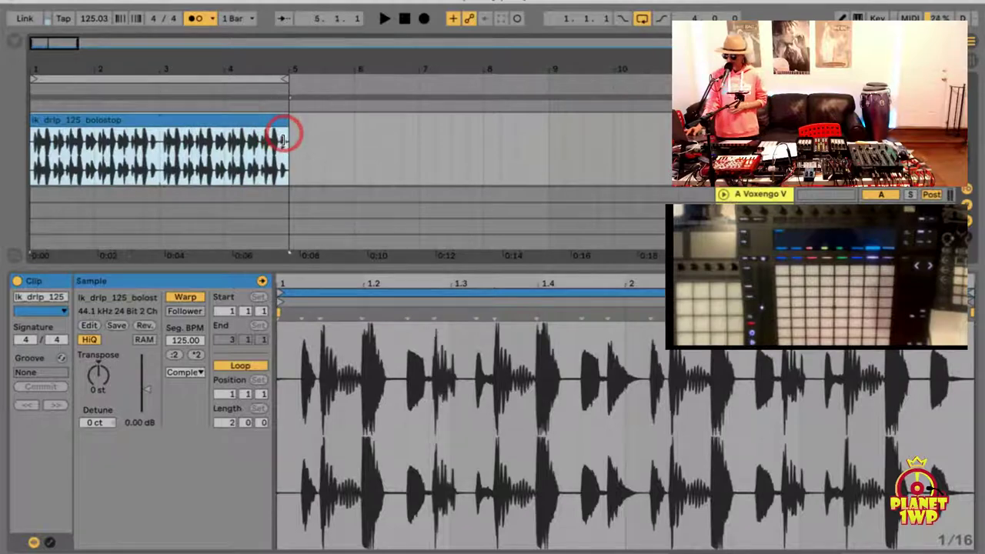
Audition the lk_drip_125_bolostop loop from bar 1 and stop playback
{"action": "left_click", "coordinate": [370, 468]}
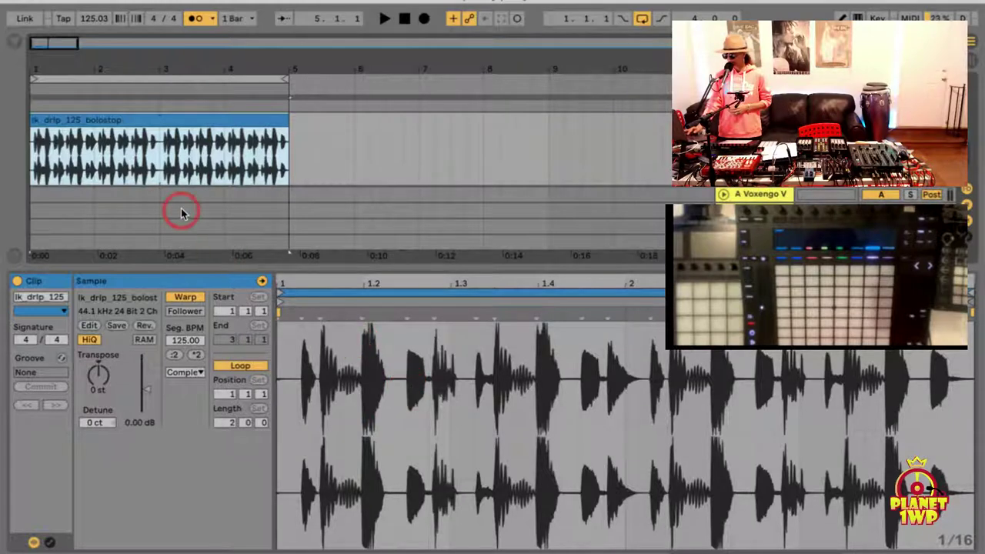
{"action": "left_click", "coordinate": [381, 19]}
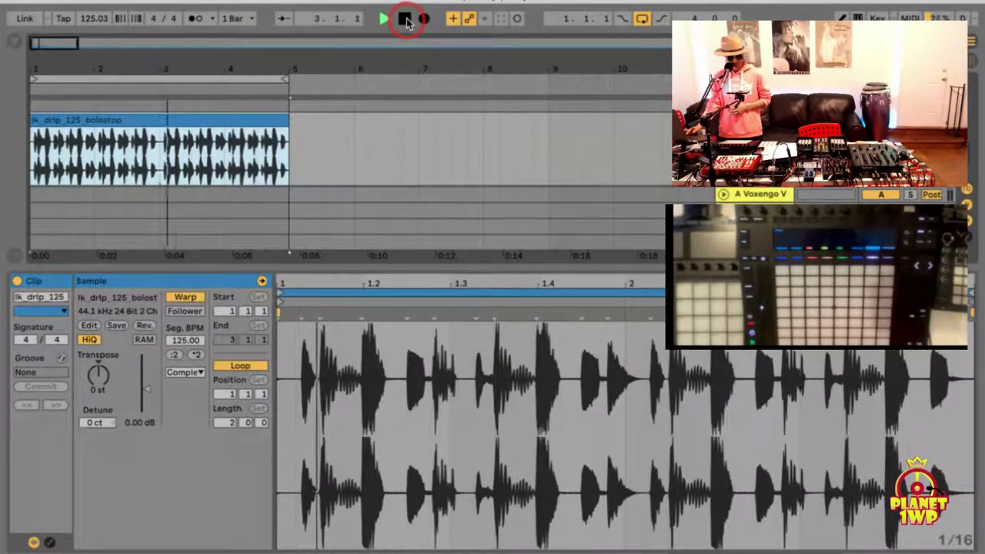
{"action": "left_click", "coordinate": [406, 20]}
{"action": "left_click", "coordinate": [382, 19]}
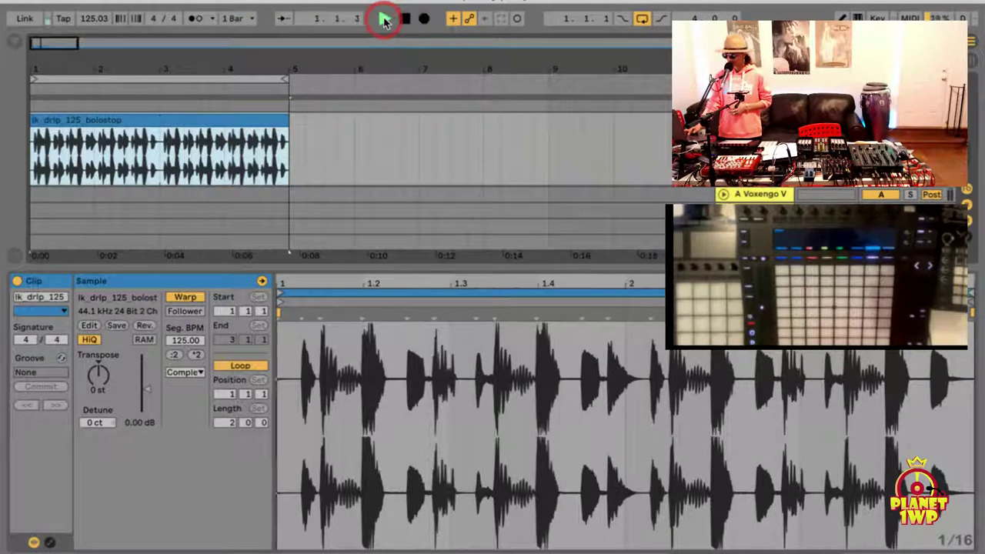
{"action": "left_click", "coordinate": [404, 20]}
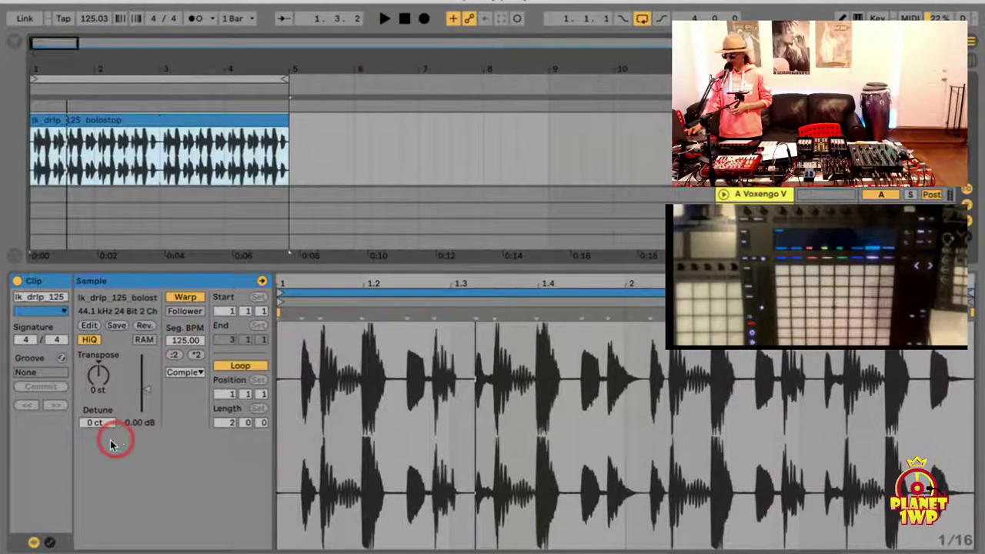
Show the clip's envelopes and choose the Clip Volume envelope for editing
{"action": "left_click", "coordinate": [50, 542]}
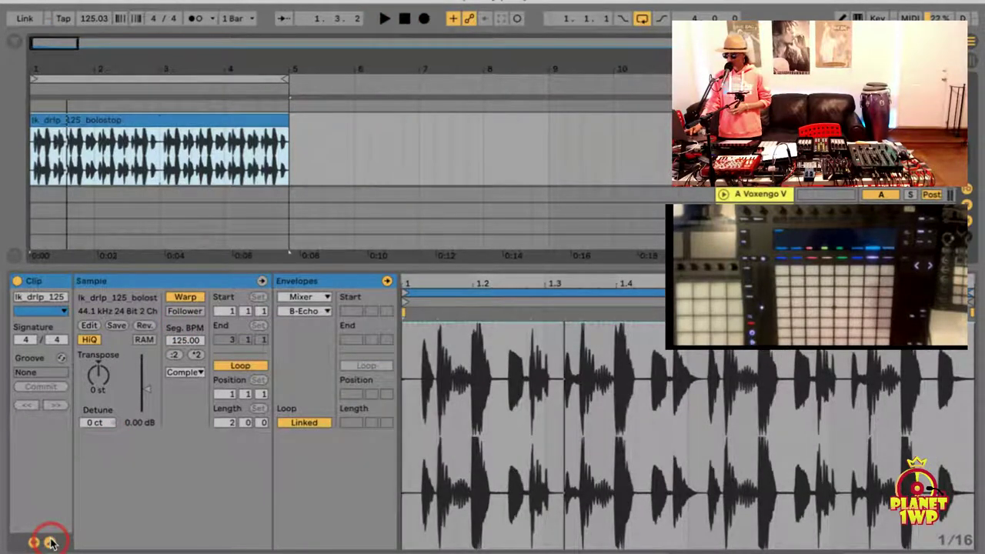
{"action": "left_click", "coordinate": [324, 300]}
{"action": "left_click", "coordinate": [311, 313]}
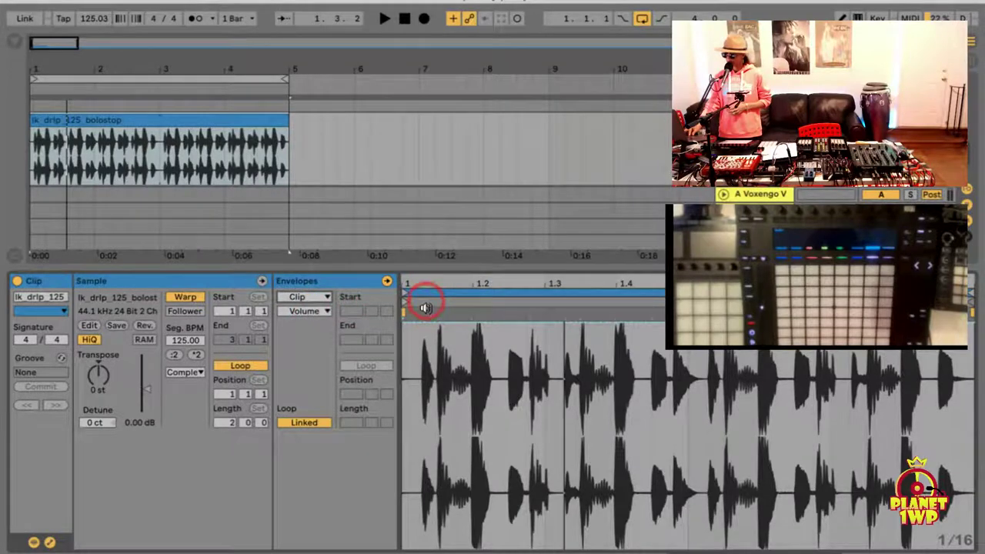
Lower the volume envelope to 0% over the hit between 1.1.2 and 1.1.3
{"action": "left_click_drag", "start_coordinate": [430, 287], "coordinate": [473, 369]}
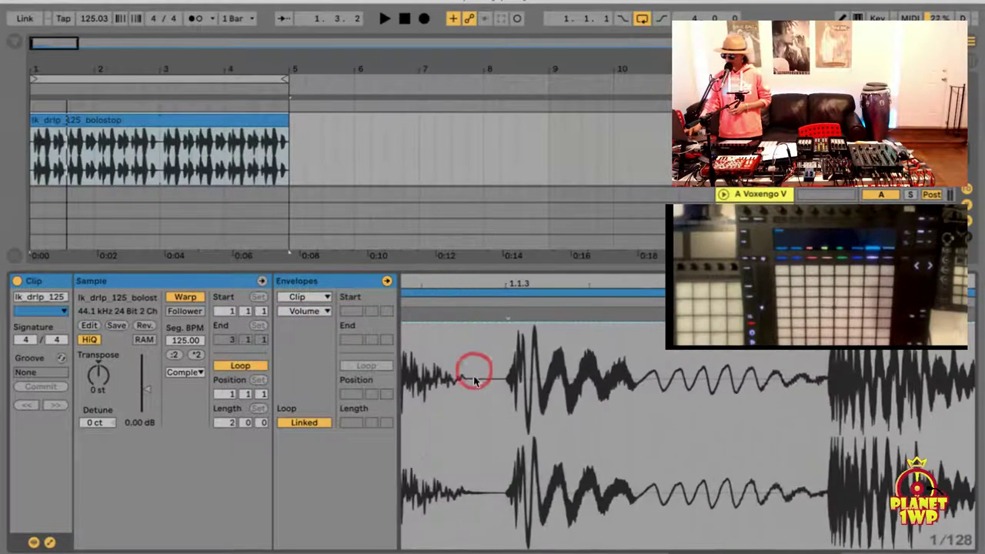
{"action": "mouse_move", "coordinate": [596, 370]}
{"action": "left_mouse_down"}
{"action": "mouse_move", "coordinate": [469, 444]}
{"action": "mouse_move", "coordinate": [460, 393]}
{"action": "mouse_move", "coordinate": [472, 413]}
{"action": "mouse_move", "coordinate": [602, 413]}
{"action": "left_mouse_up"}
{"action": "left_click", "coordinate": [461, 421]}
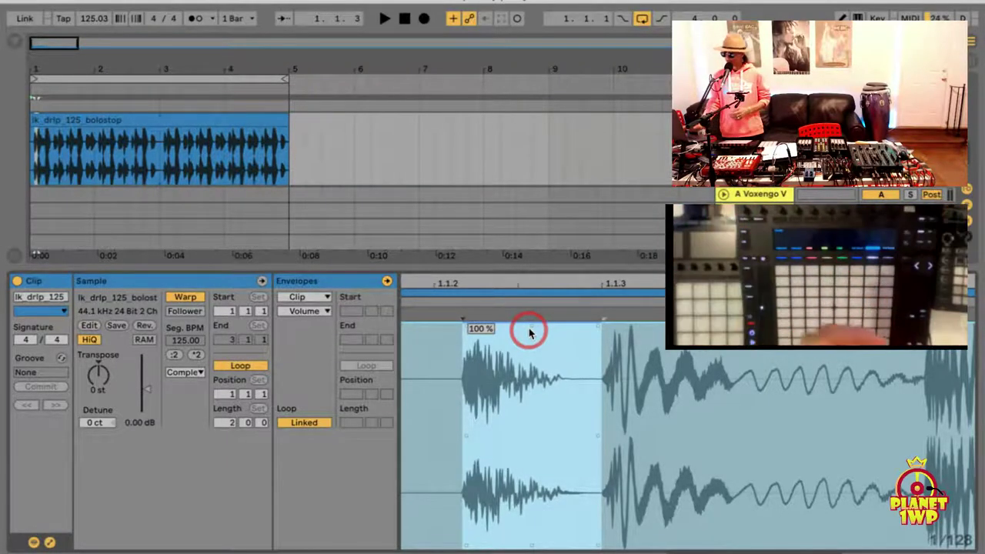
{"action": "left_click_drag", "start_coordinate": [529, 333], "coordinate": [529, 541]}
{"action": "left_click_drag", "start_coordinate": [529, 332], "coordinate": [542, 550]}
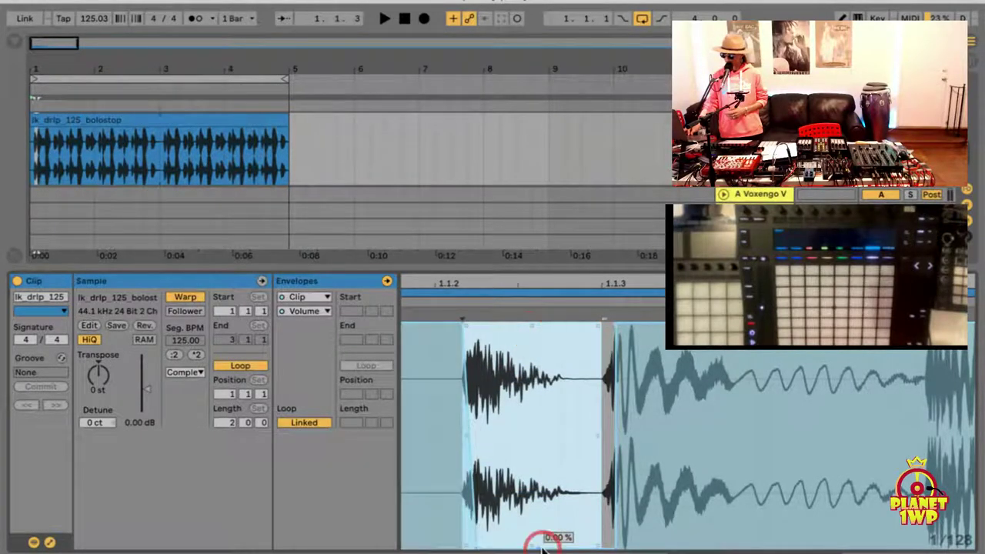
Adjust the envelope breakpoints so the silent section starts just before the 1.1.2 hit and ends before the 1.1.3 hit
{"action": "left_click_drag", "start_coordinate": [475, 548], "coordinate": [454, 547]}
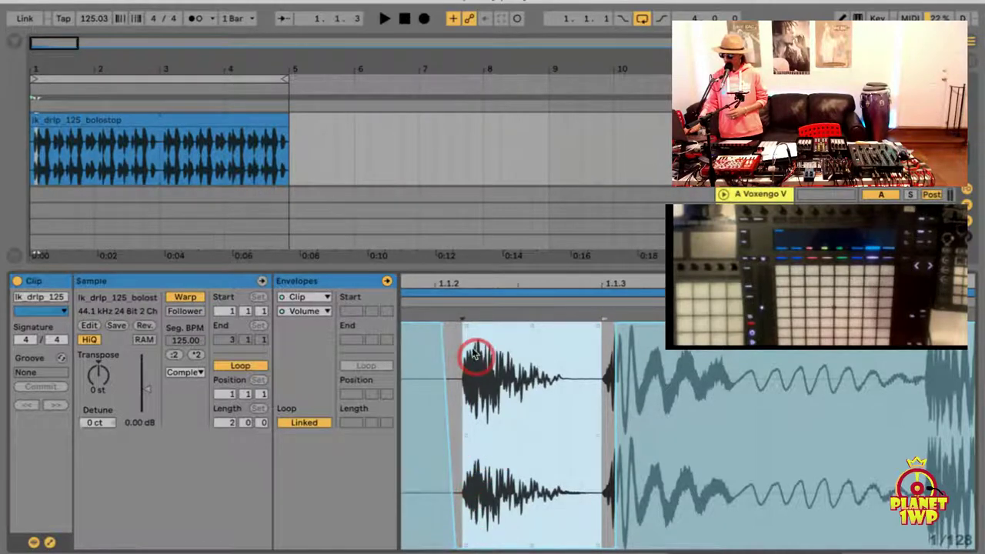
{"action": "left_click", "coordinate": [457, 330]}
{"action": "left_click_drag", "start_coordinate": [451, 353], "coordinate": [615, 396]}
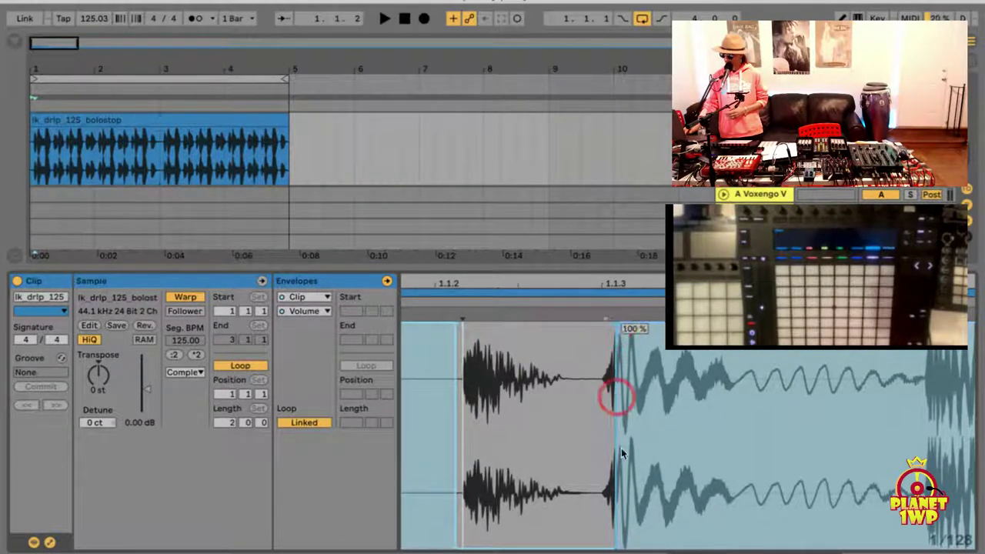
{"action": "left_click_drag", "start_coordinate": [622, 454], "coordinate": [615, 331]}
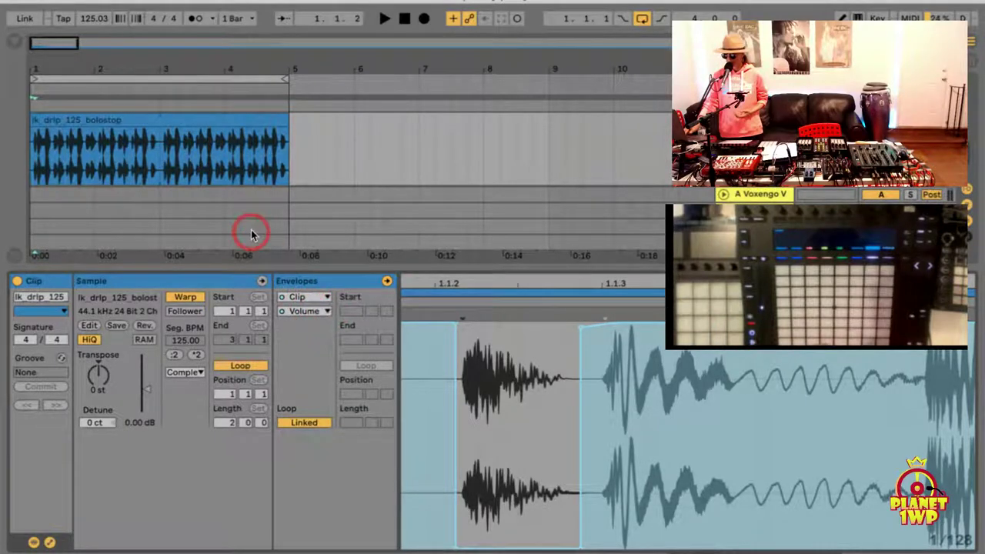
Audition the clip repeatedly from bar 1 to check the silenced hit after 1.1.2
{"action": "left_click", "coordinate": [121, 125]}
{"action": "key", "text": "space"}
{"action": "key", "text": "space"}
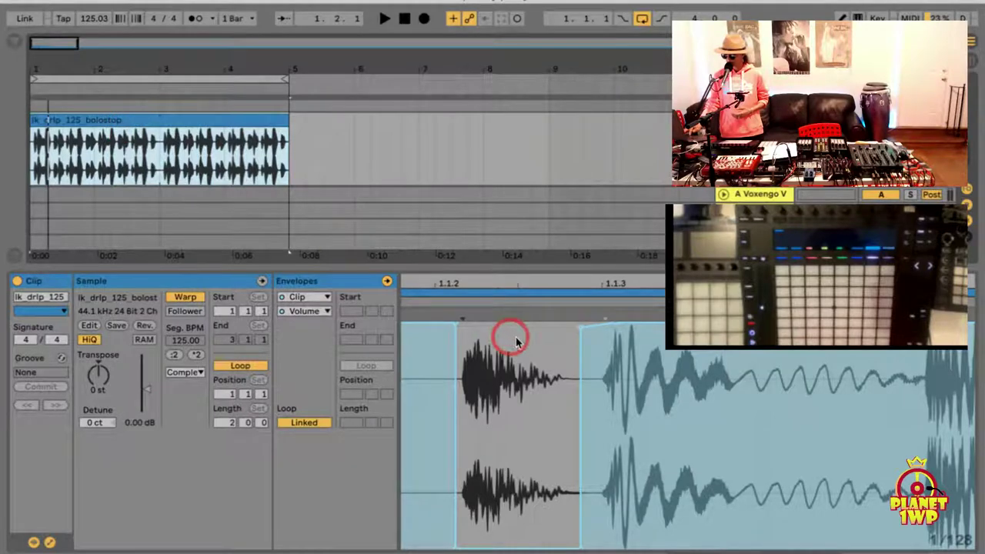
{"action": "key", "text": "space"}
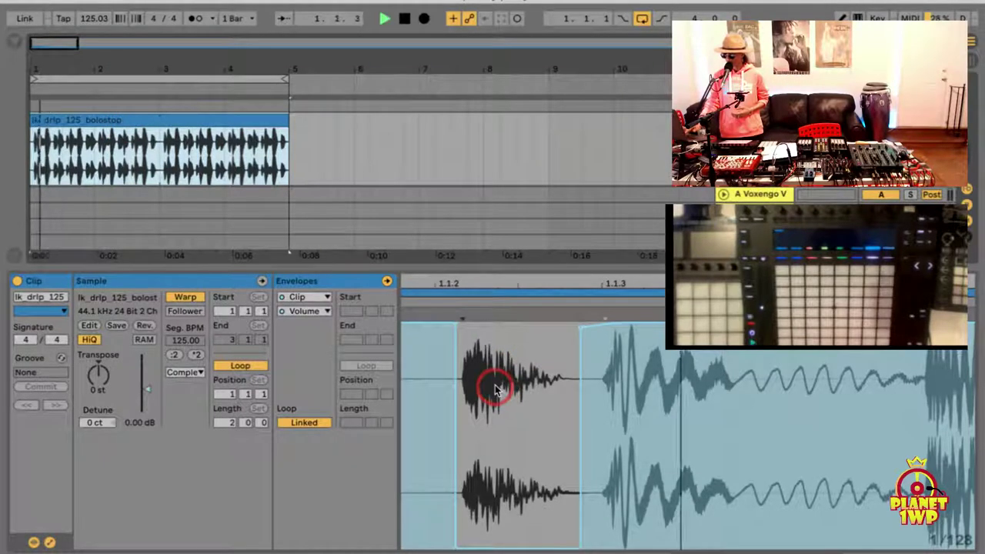
{"action": "key", "text": "space"}
{"action": "key", "text": "space"}
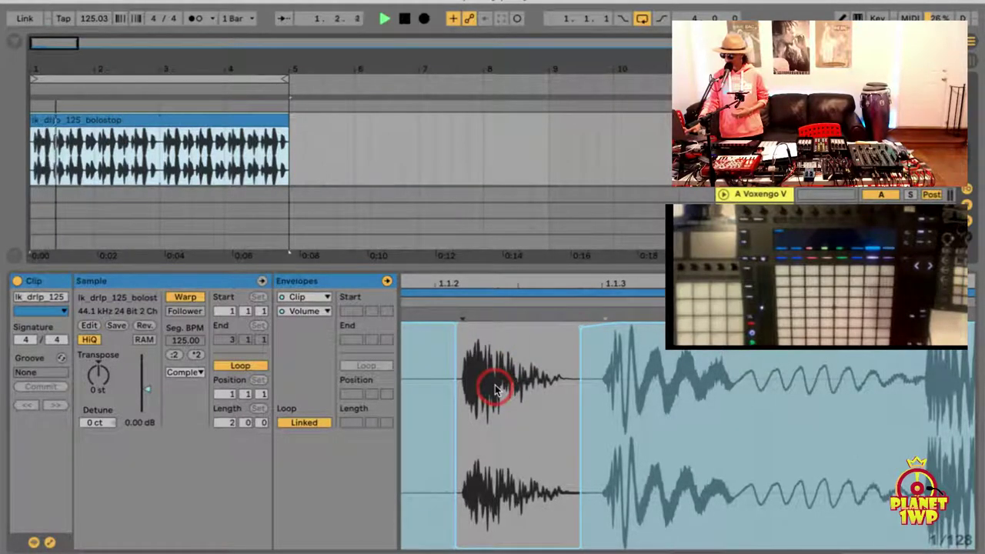
{"action": "left_click", "coordinate": [496, 389]}
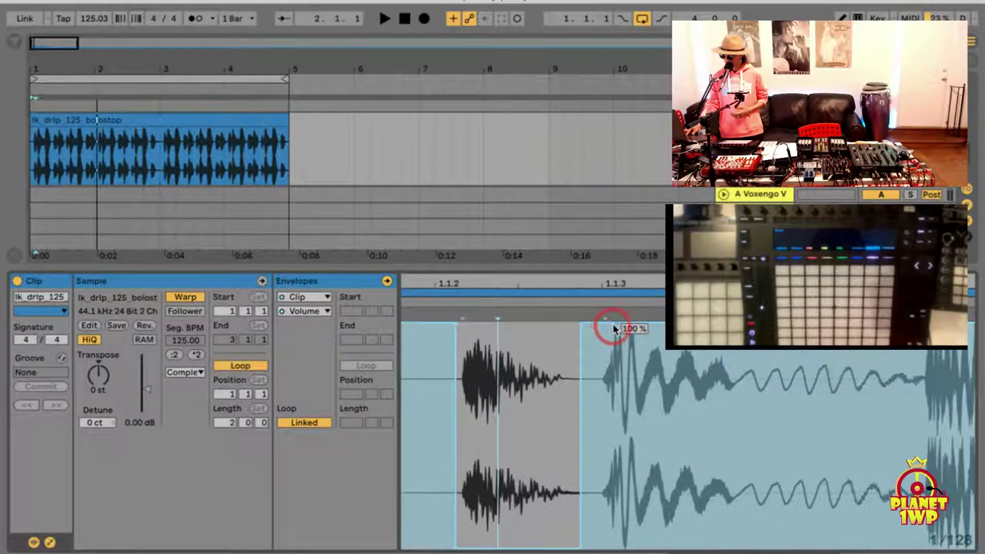
{"action": "left_click_drag", "start_coordinate": [609, 282], "coordinate": [528, 283]}
{"action": "key", "text": "space"}
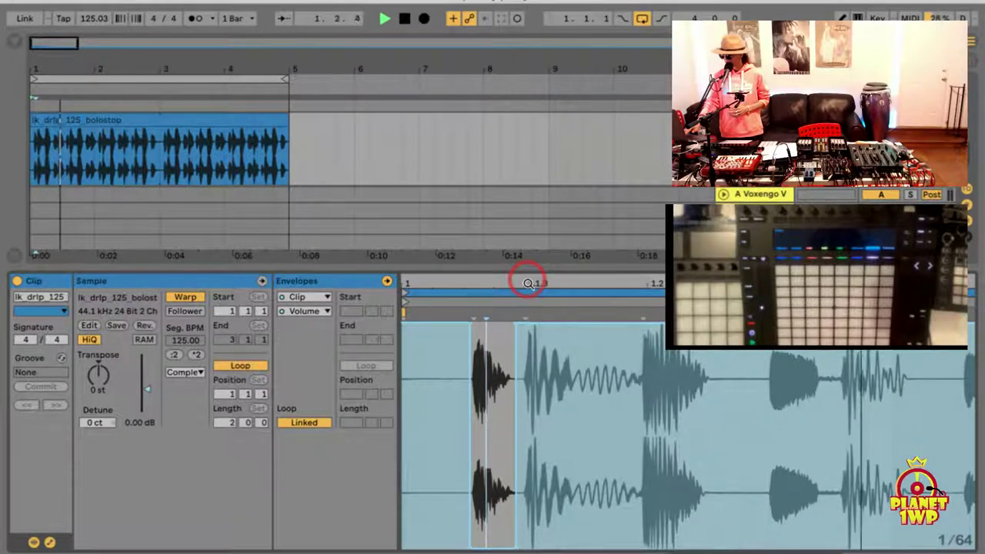
{"action": "key", "text": "space"}
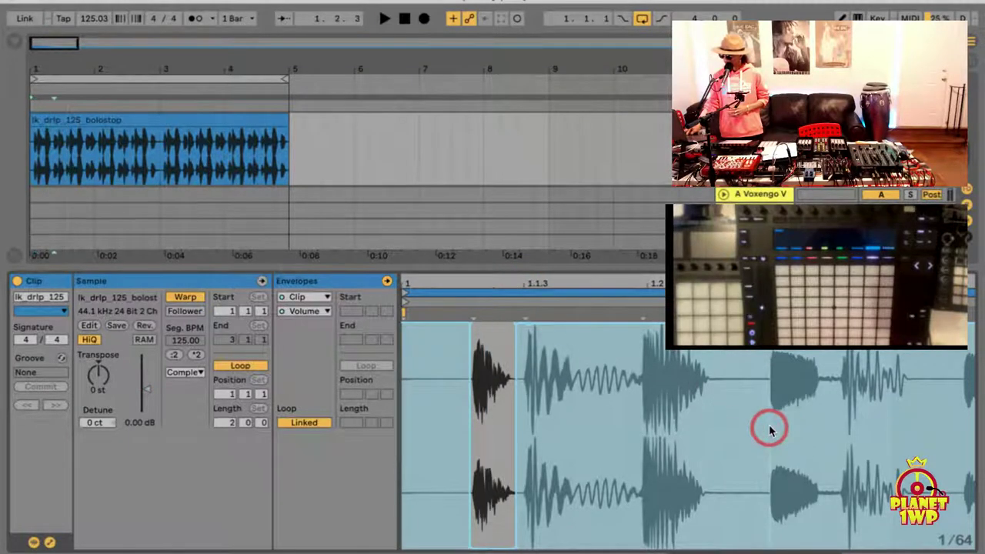
Silence the hit at about 1.2.3 with the volume envelope and audition the clip
{"action": "left_click_drag", "start_coordinate": [770, 431], "coordinate": [837, 425]}
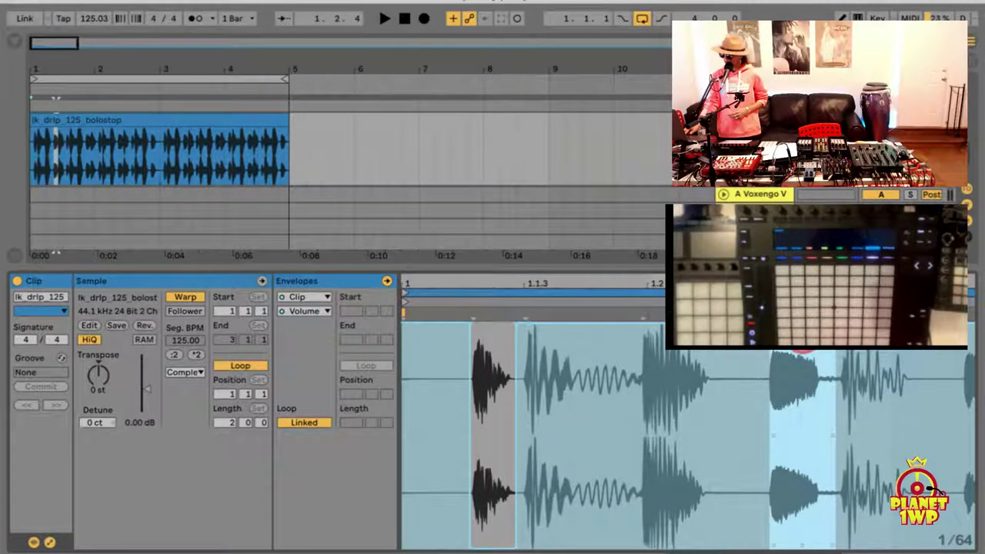
{"action": "left_click_drag", "start_coordinate": [802, 351], "coordinate": [802, 544]}
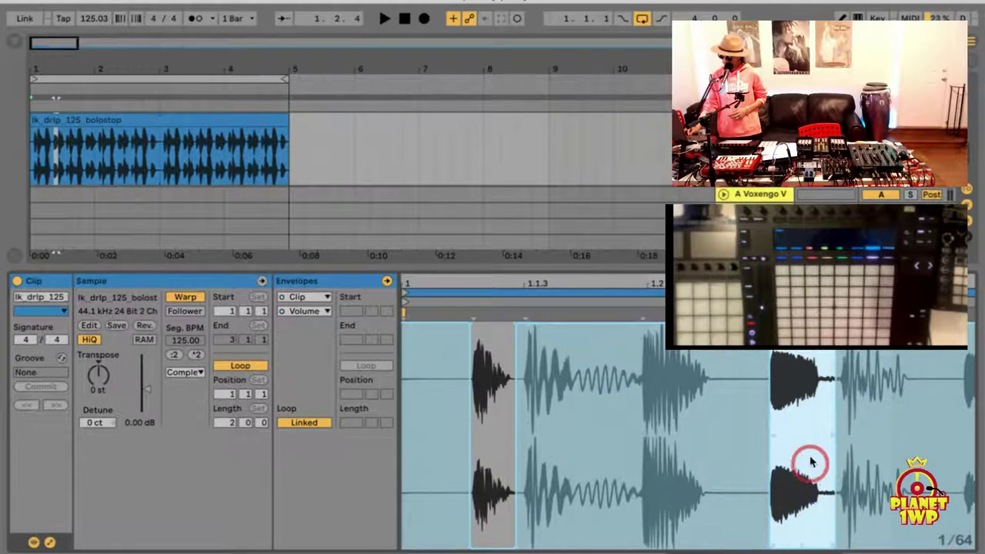
{"action": "left_click", "coordinate": [146, 136]}
{"action": "key", "text": "space"}
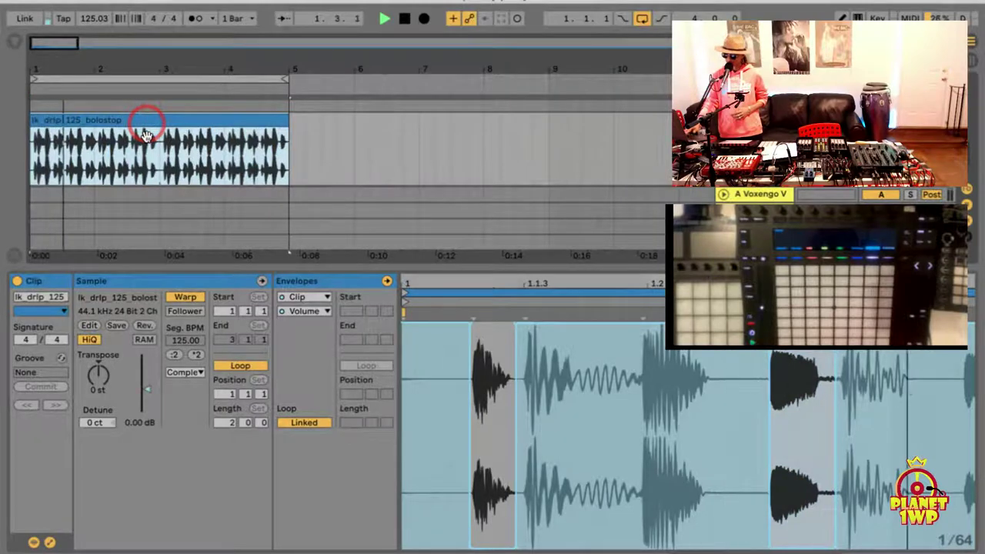
{"action": "left_click", "coordinate": [604, 376]}
Set the clip's loop length to 1 bar and have the clip repeat up to bar 5
{"action": "scroll", "coordinate": [604, 375], "scroll_direction": "right", "scroll_amount": 3}
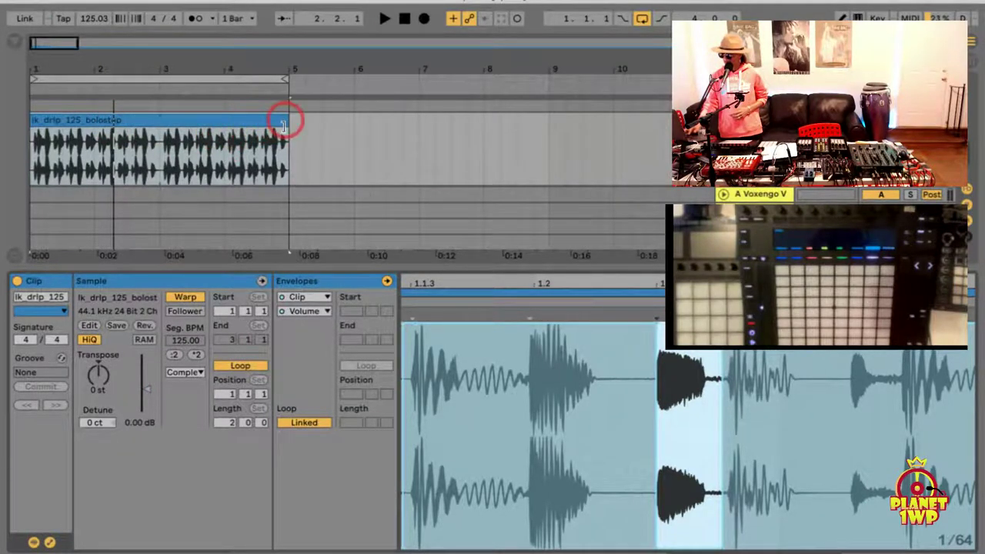
{"action": "left_click_drag", "start_coordinate": [283, 125], "coordinate": [90, 127]}
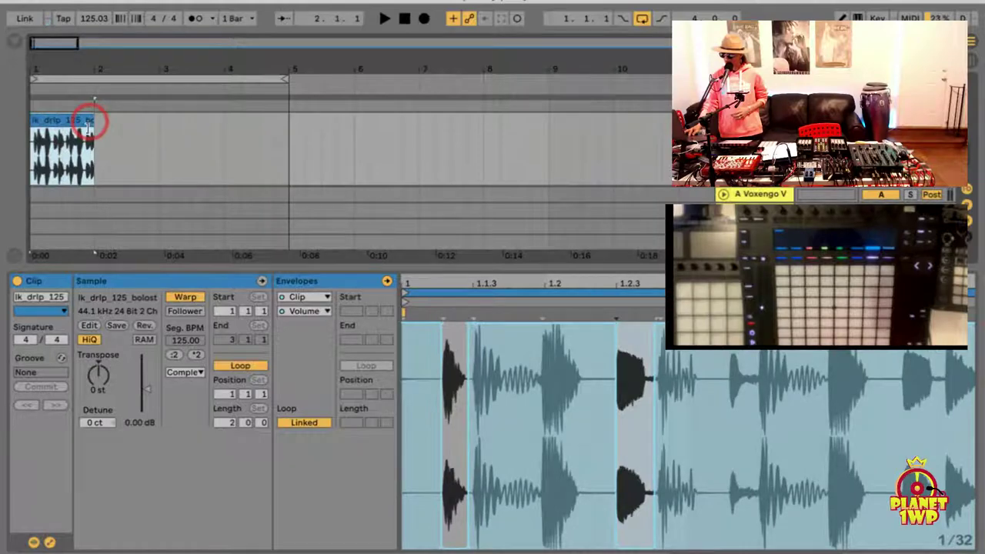
{"action": "left_click", "coordinate": [231, 421]}
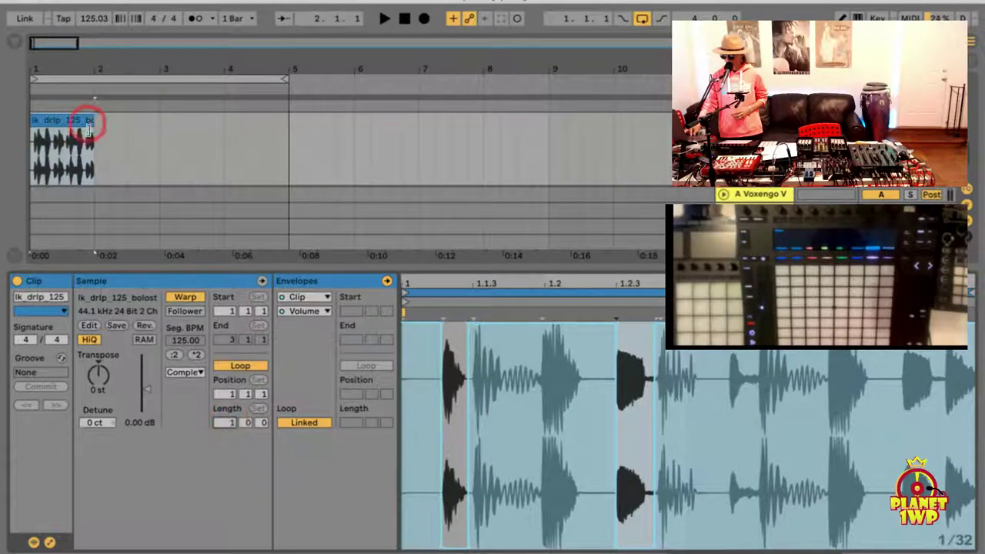
{"action": "left_click_drag", "start_coordinate": [90, 127], "coordinate": [282, 136]}
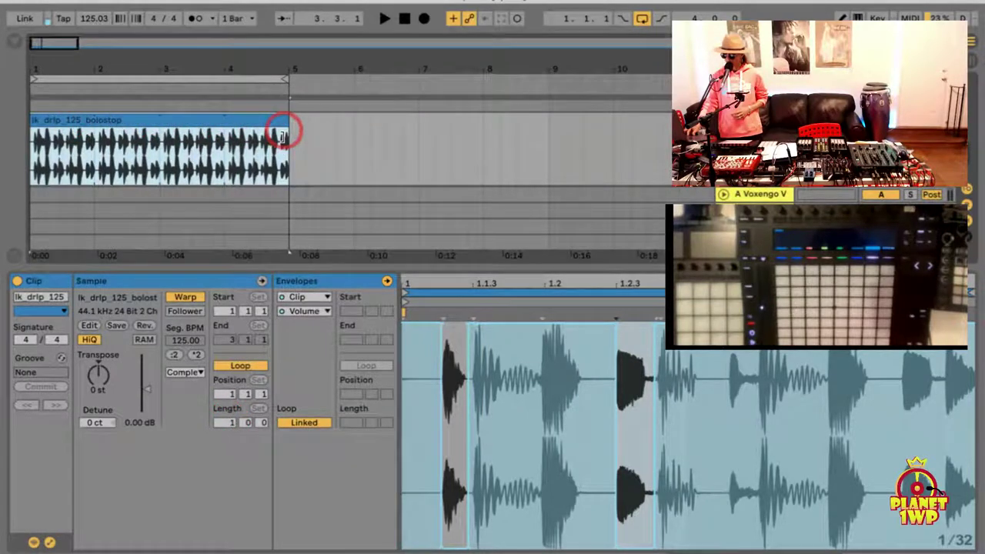
{"action": "left_click", "coordinate": [279, 131]}
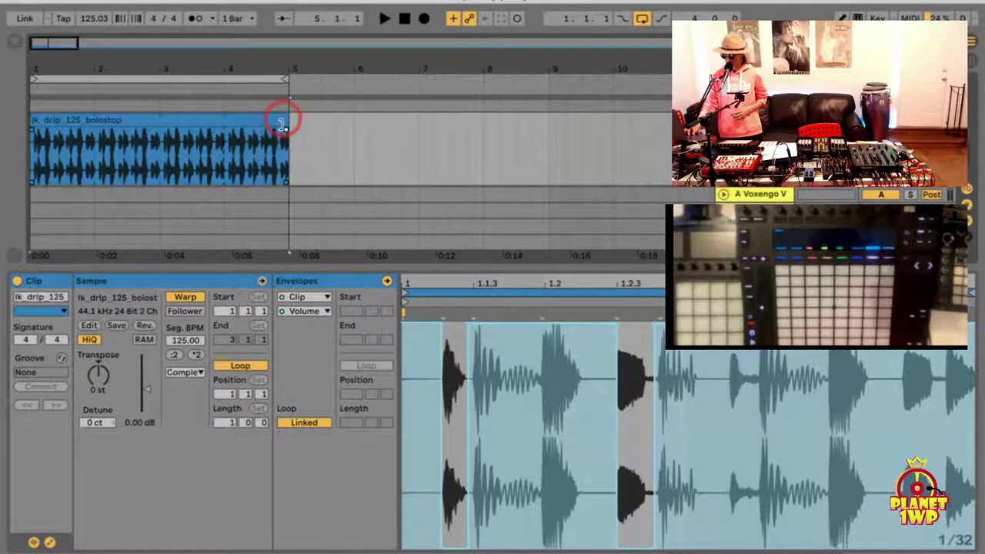
With the loop playing, bring the volume envelope down to silence over the hit just after the one at 1.2.3
{"action": "key", "text": "space"}
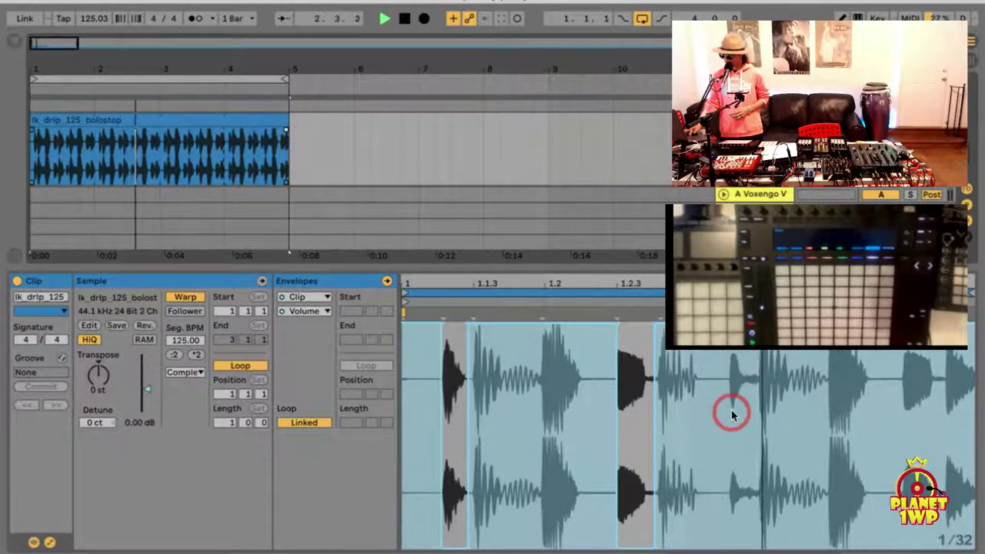
{"action": "left_click_drag", "start_coordinate": [731, 416], "coordinate": [760, 414]}
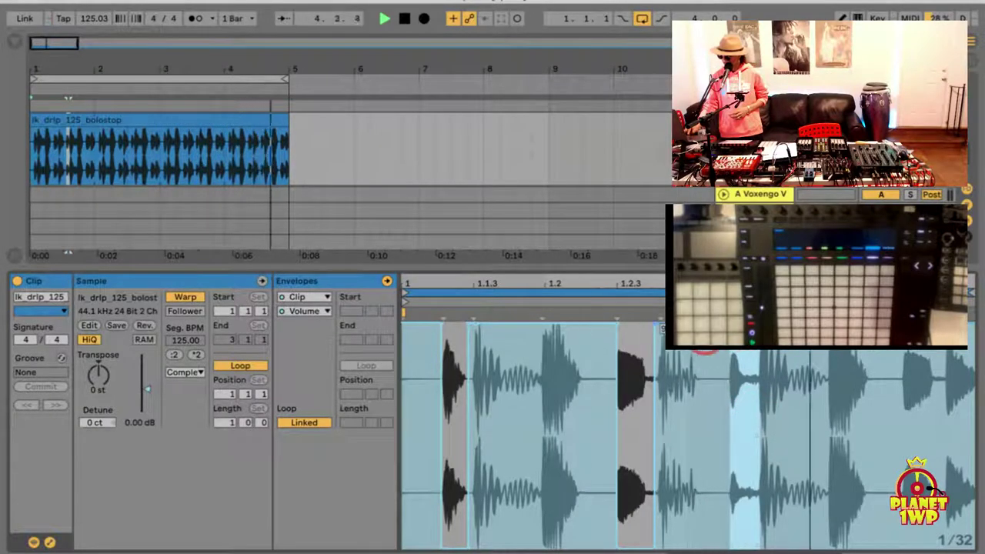
{"action": "mouse_move", "coordinate": [659, 342]}
{"action": "left_mouse_down"}
{"action": "mouse_move", "coordinate": [665, 354]}
{"action": "mouse_move", "coordinate": [657, 346]}
{"action": "left_mouse_up"}
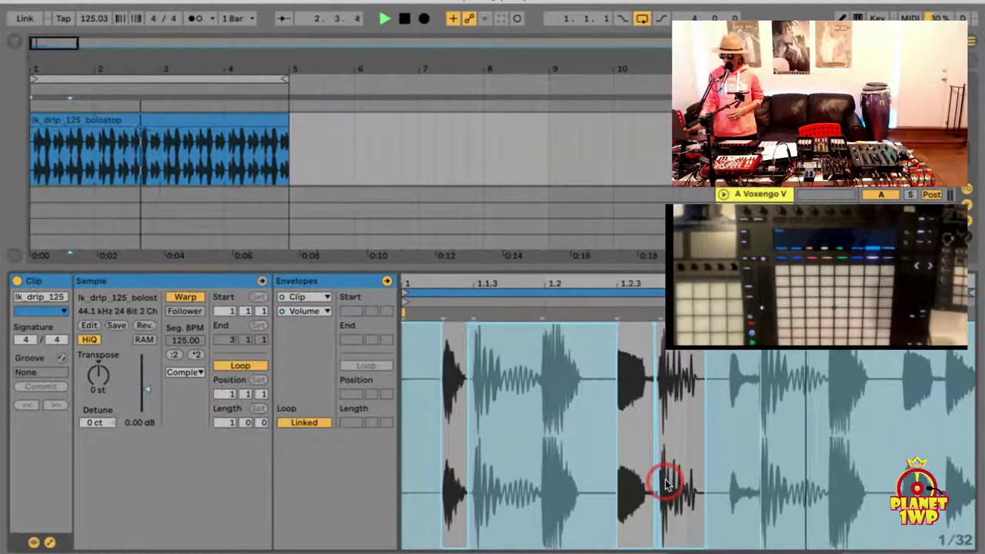
Stop playback, duplicate the four-bar clip to bar 5 and reselect the original at bar 1
{"action": "key", "text": "space"}
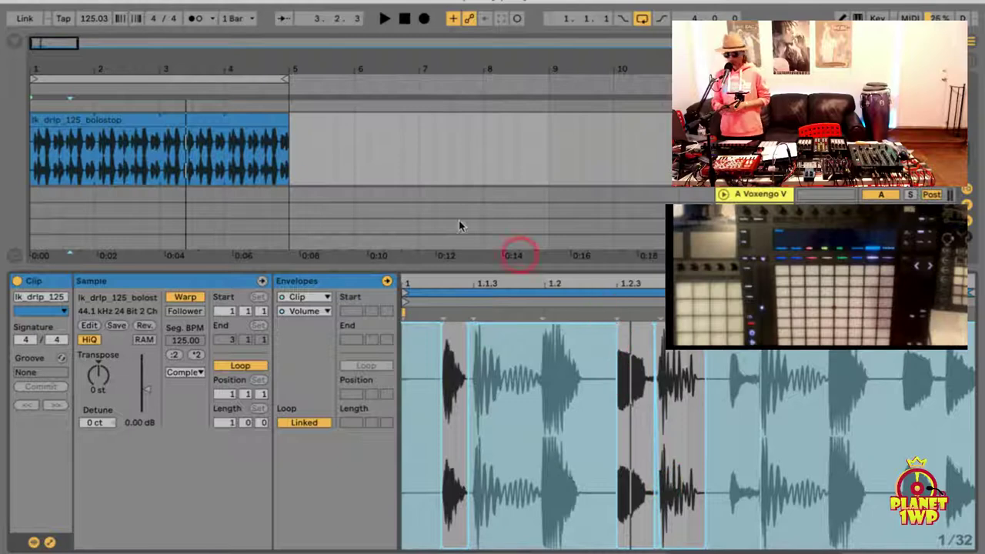
{"action": "left_click", "coordinate": [187, 121]}
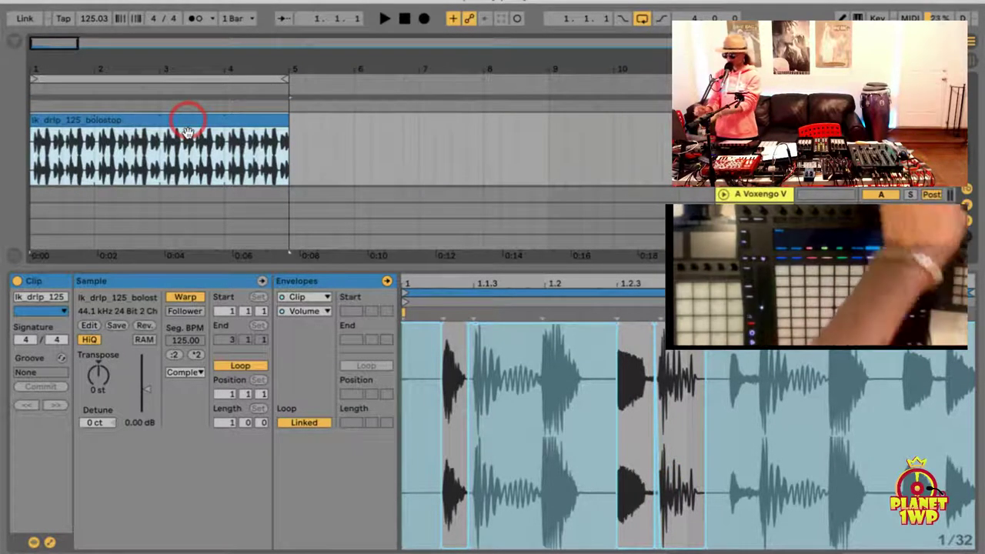
{"action": "left_click_drag", "start_coordinate": [187, 133], "coordinate": [437, 140]}
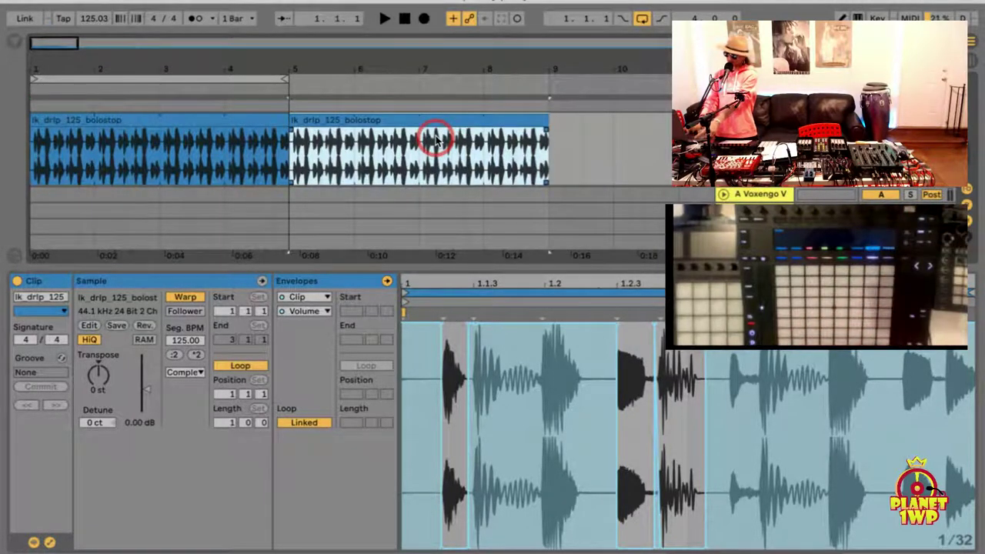
{"action": "left_click", "coordinate": [241, 133]}
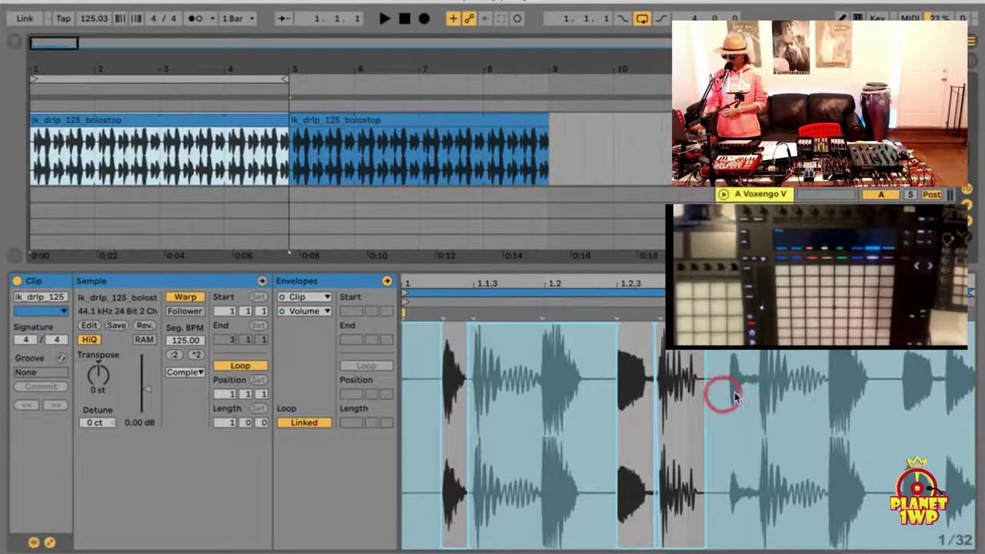
{"action": "left_click_drag", "start_coordinate": [816, 412], "coordinate": [418, 396]}
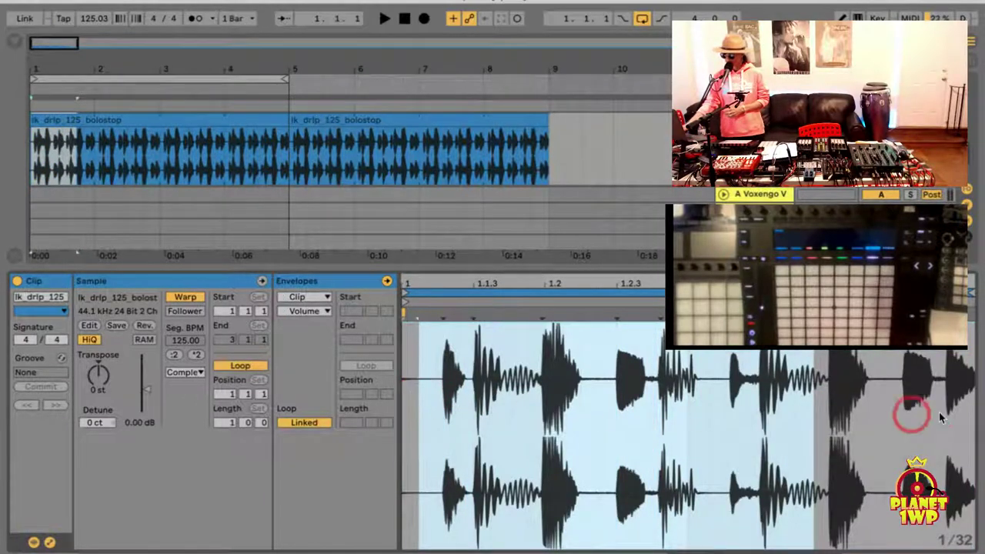
{"action": "left_click", "coordinate": [860, 421]}
{"action": "left_click_drag", "start_coordinate": [860, 421], "coordinate": [412, 396]}
{"action": "key", "text": "super+v"}
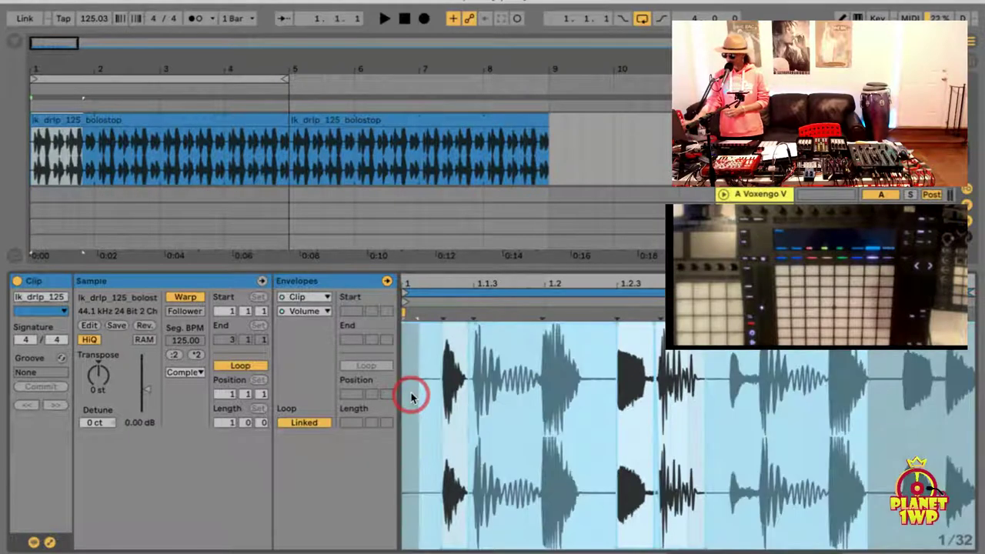
{"action": "left_click", "coordinate": [908, 426]}
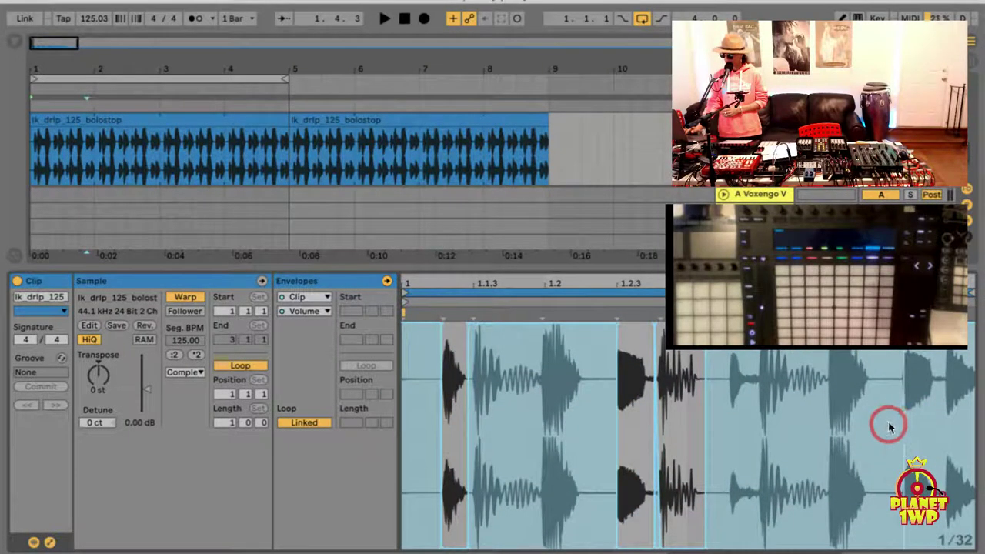
{"action": "left_click_drag", "start_coordinate": [888, 428], "coordinate": [370, 431]}
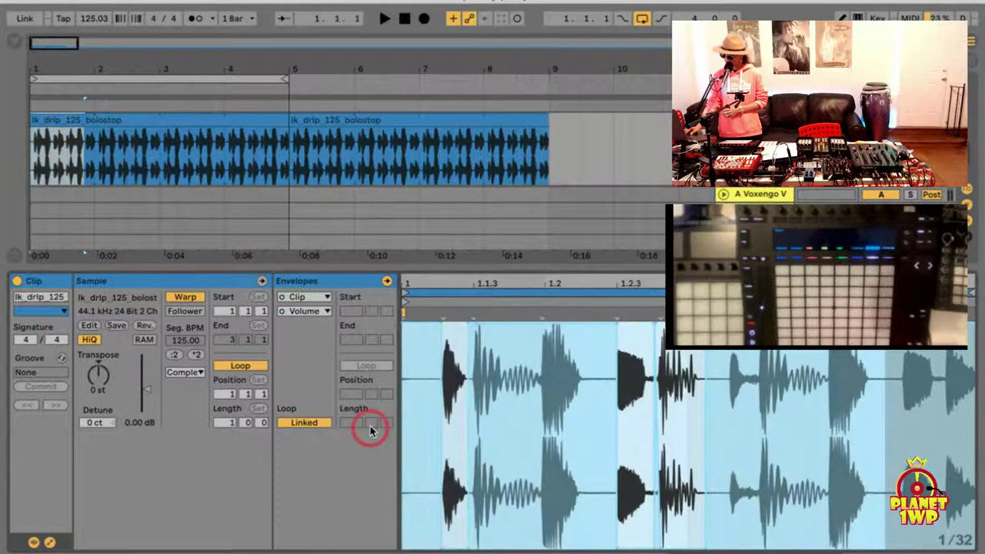
{"action": "key", "text": "Delete"}
{"action": "key", "text": "ctrl+z"}
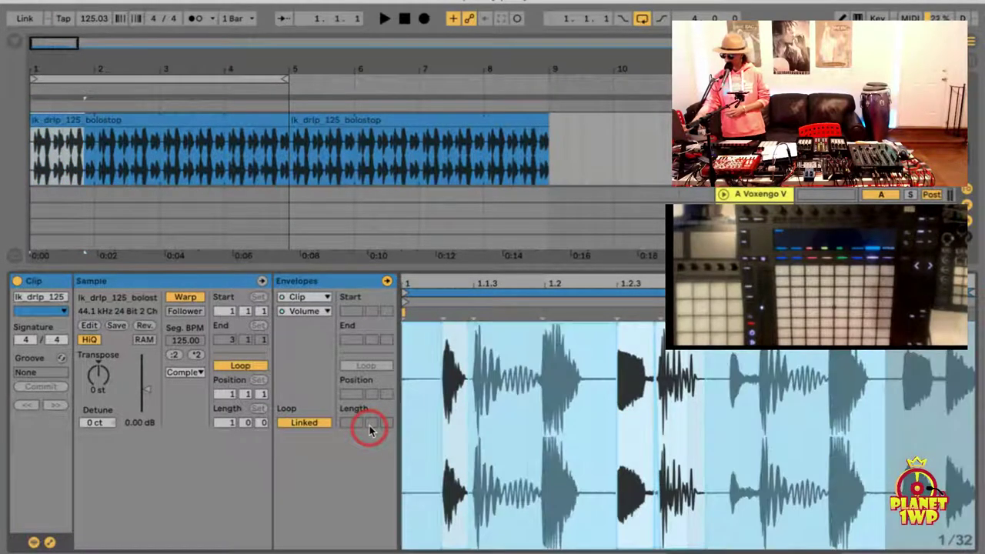
Clear all envelopes from the first clip and audition it from bar 1
{"action": "left_click", "coordinate": [297, 314]}
{"action": "left_click", "coordinate": [564, 433]}
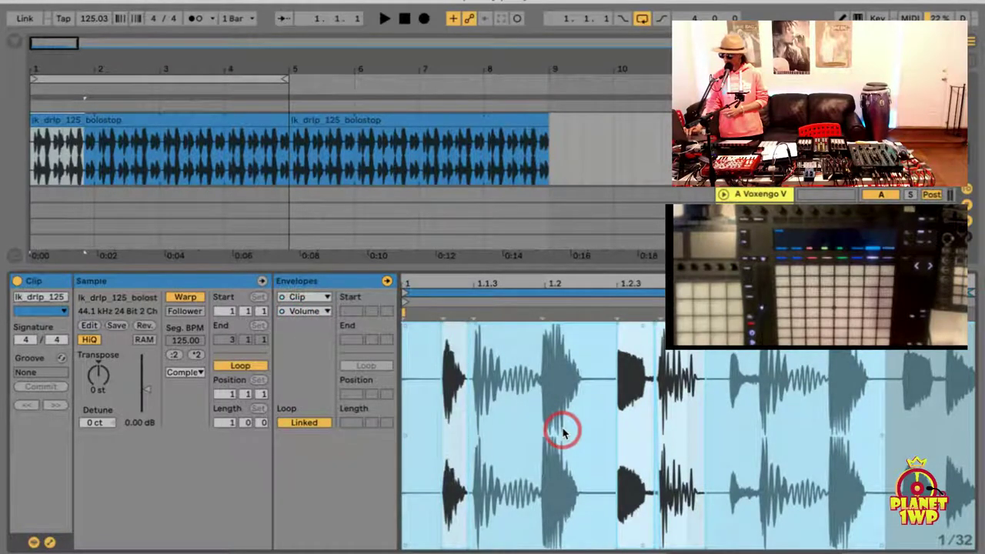
{"action": "right_click", "coordinate": [564, 433]}
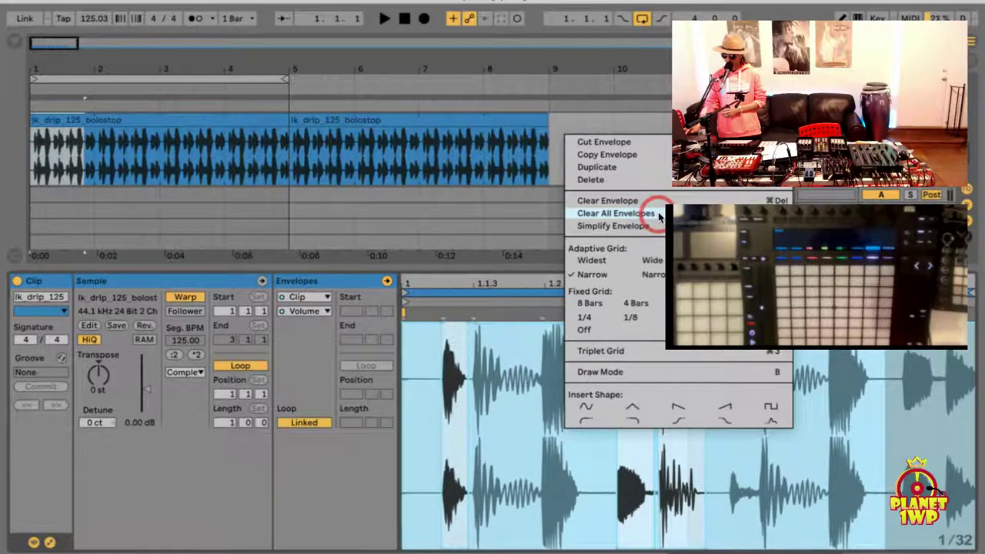
{"action": "left_click", "coordinate": [616, 213]}
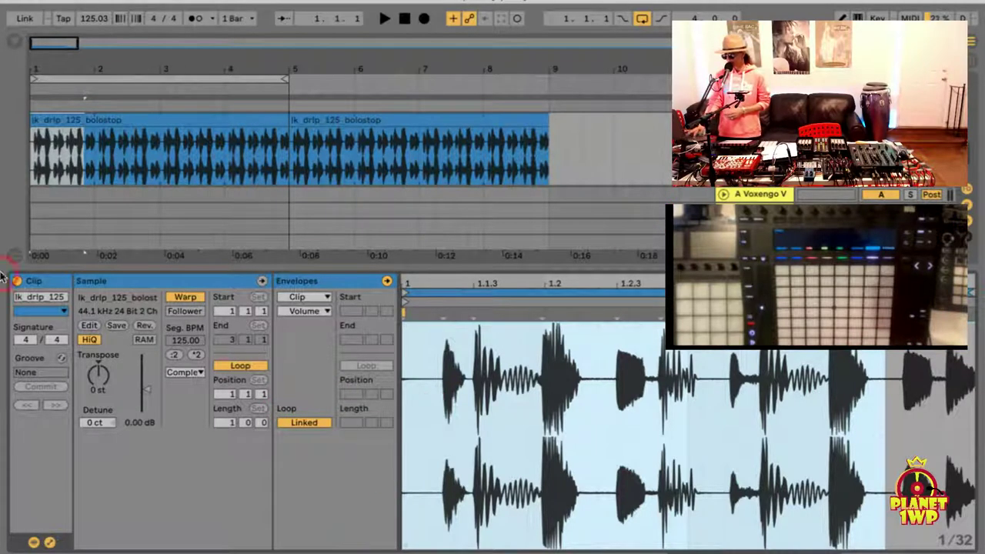
{"action": "left_click", "coordinate": [159, 106]}
{"action": "left_click", "coordinate": [131, 123]}
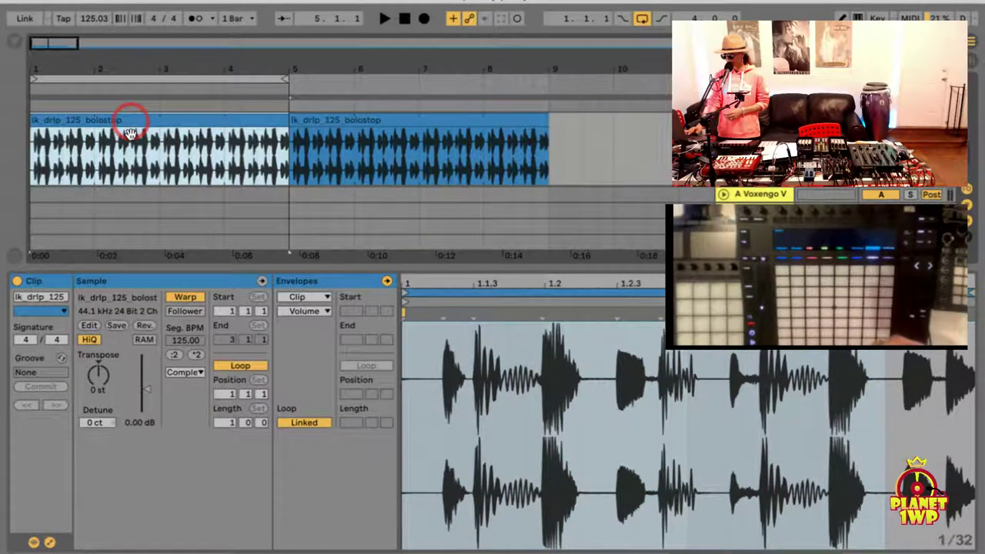
{"action": "key", "text": "space"}
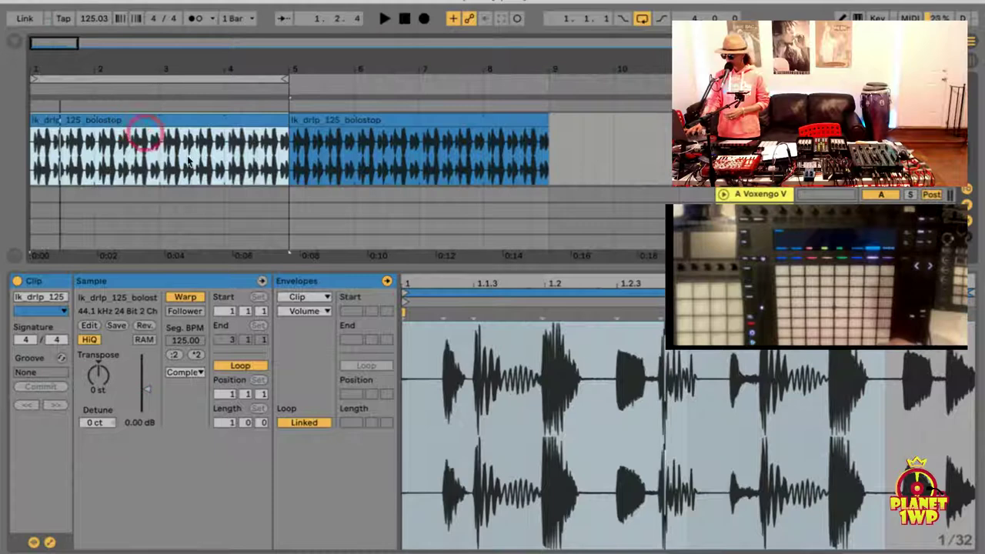
Bring the first clip's volume envelope down to silence over the hit at 1.2 and audition it
{"action": "left_click", "coordinate": [540, 414]}
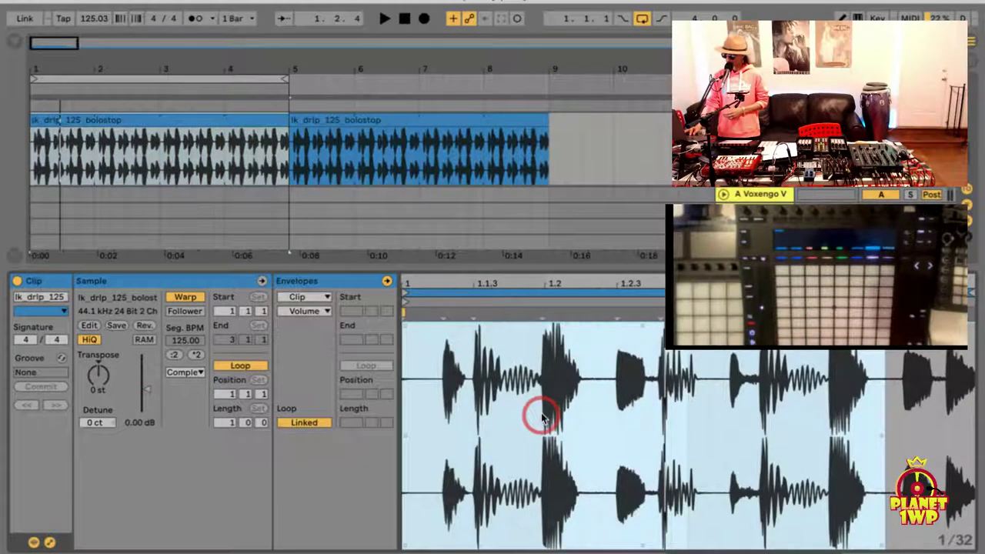
{"action": "left_click", "coordinate": [542, 417]}
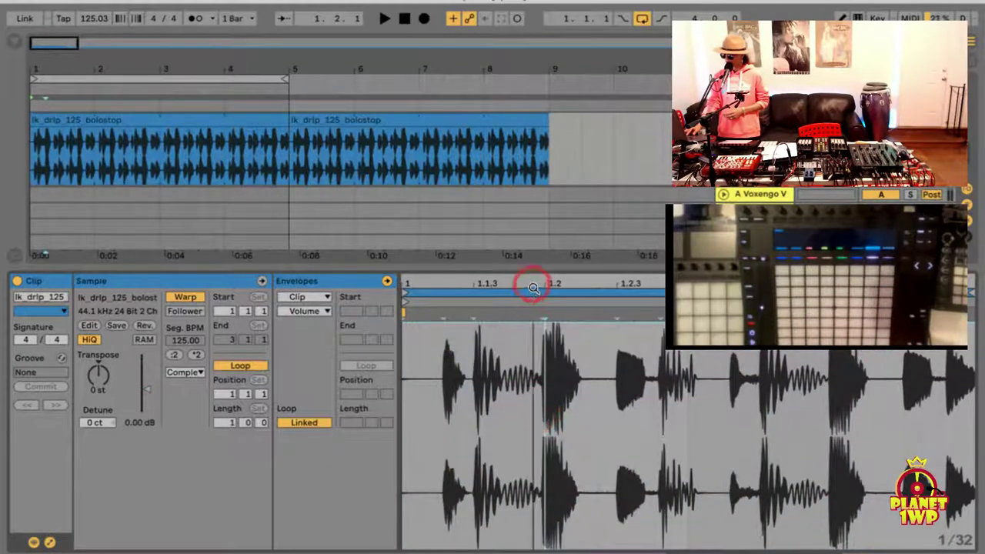
{"action": "left_click_drag", "start_coordinate": [531, 284], "coordinate": [531, 339]}
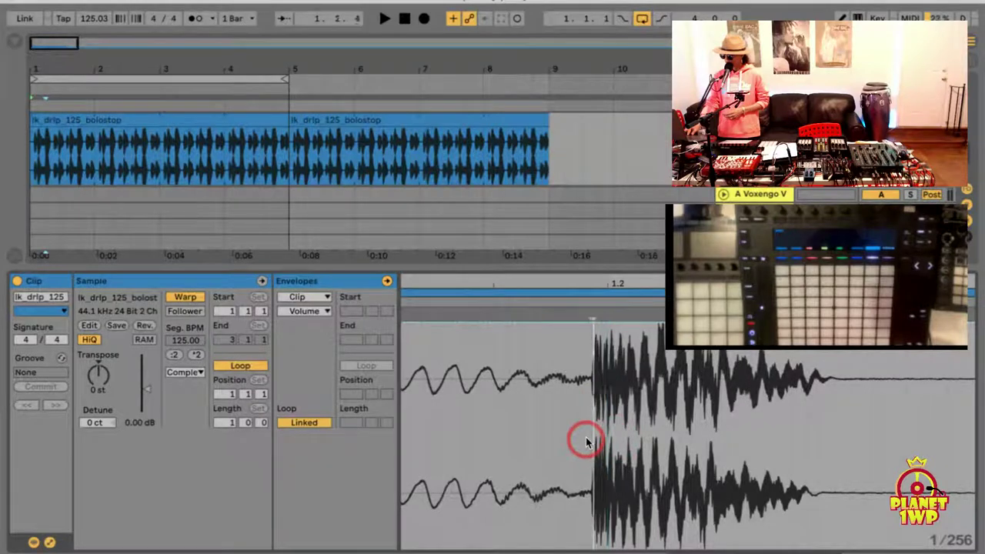
{"action": "left_click_drag", "start_coordinate": [583, 438], "coordinate": [893, 439]}
{"action": "left_click_drag", "start_coordinate": [760, 331], "coordinate": [747, 548]}
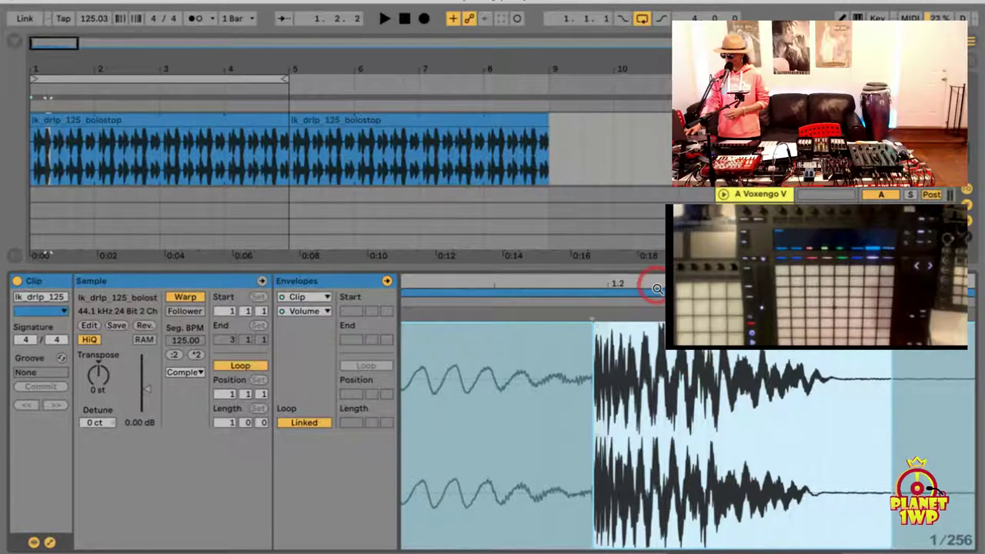
{"action": "left_click_drag", "start_coordinate": [656, 287], "coordinate": [531, 287]}
{"action": "key", "text": "space"}
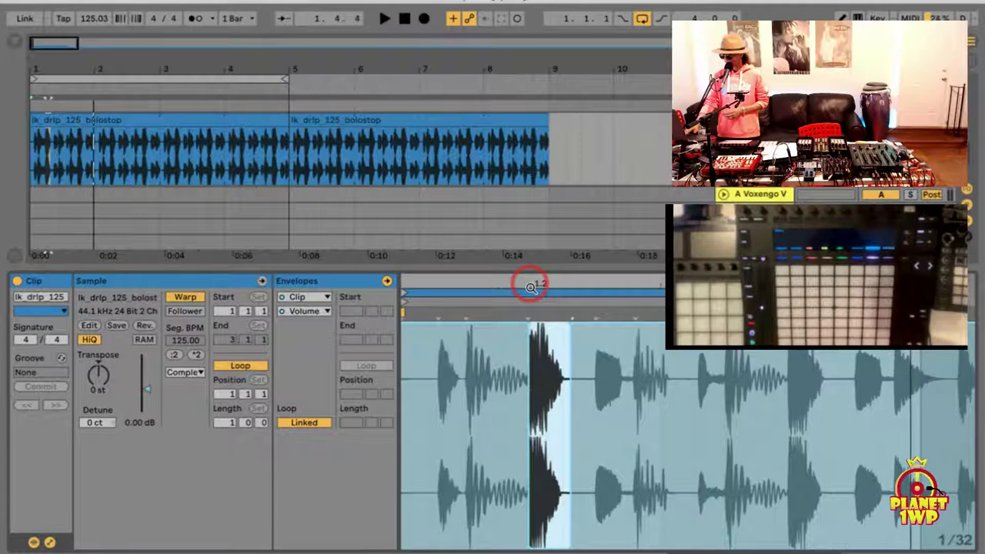
Bring the volume envelope down to silence over the whole hit at 1.4
{"action": "left_click", "coordinate": [787, 420]}
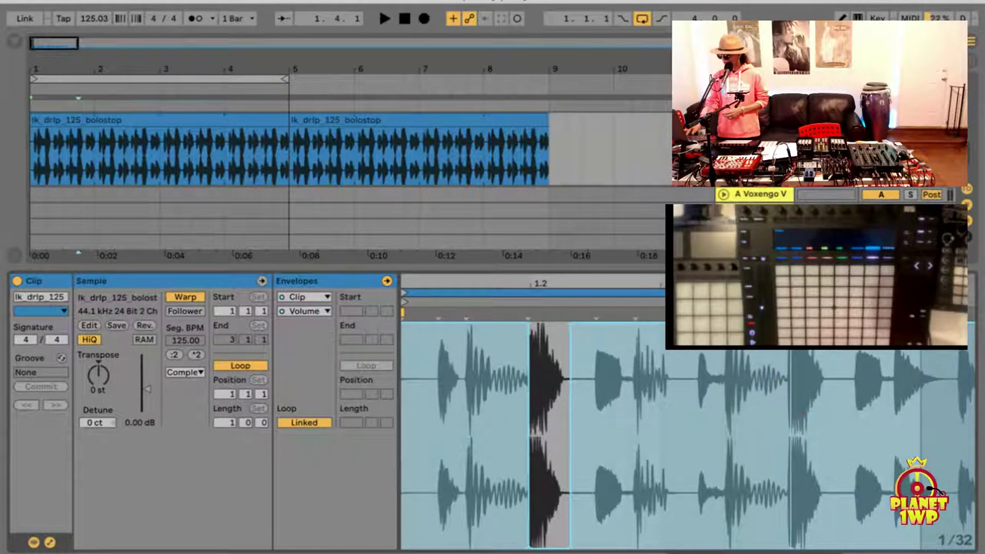
{"action": "left_click_drag", "start_coordinate": [782, 283], "coordinate": [782, 339]}
{"action": "scroll", "coordinate": [807, 465], "scroll_direction": "right", "scroll_amount": 5}
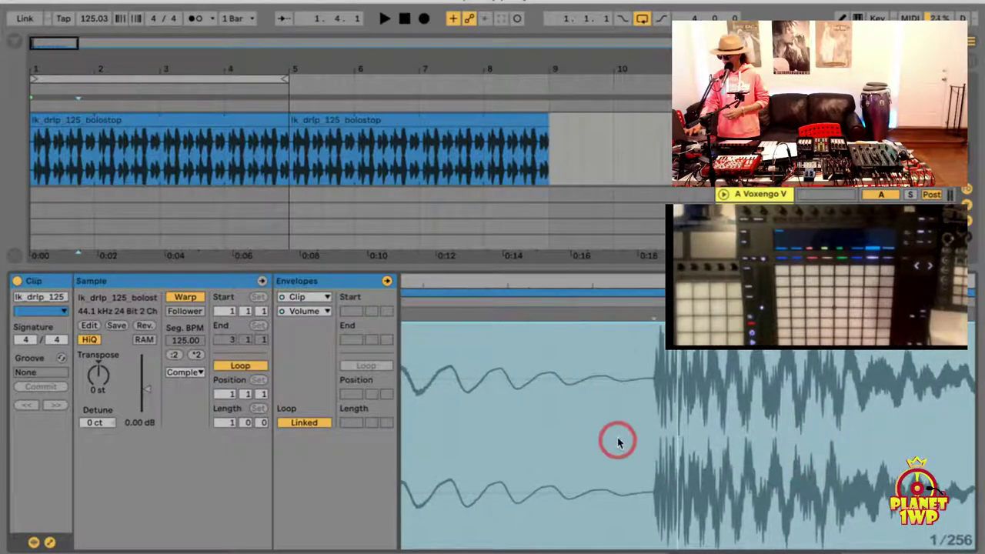
{"action": "left_click_drag", "start_coordinate": [656, 438], "coordinate": [853, 436]}
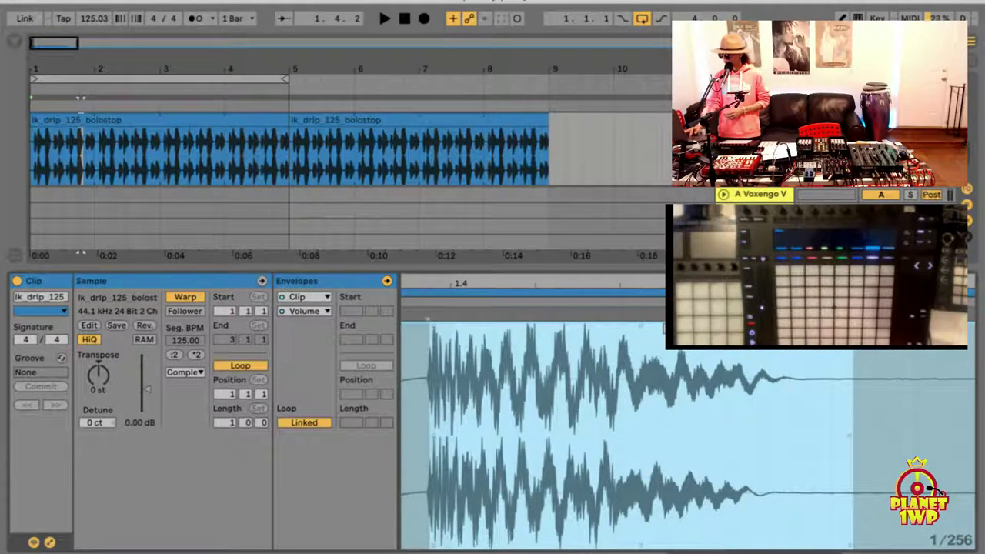
{"action": "left_click_drag", "start_coordinate": [696, 325], "coordinate": [696, 549]}
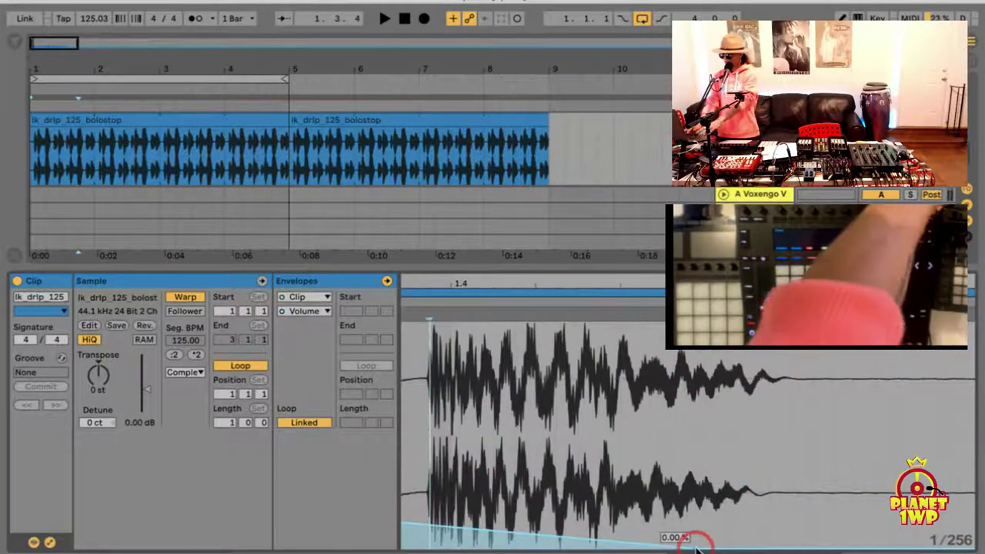
{"action": "key", "text": "super+z"}
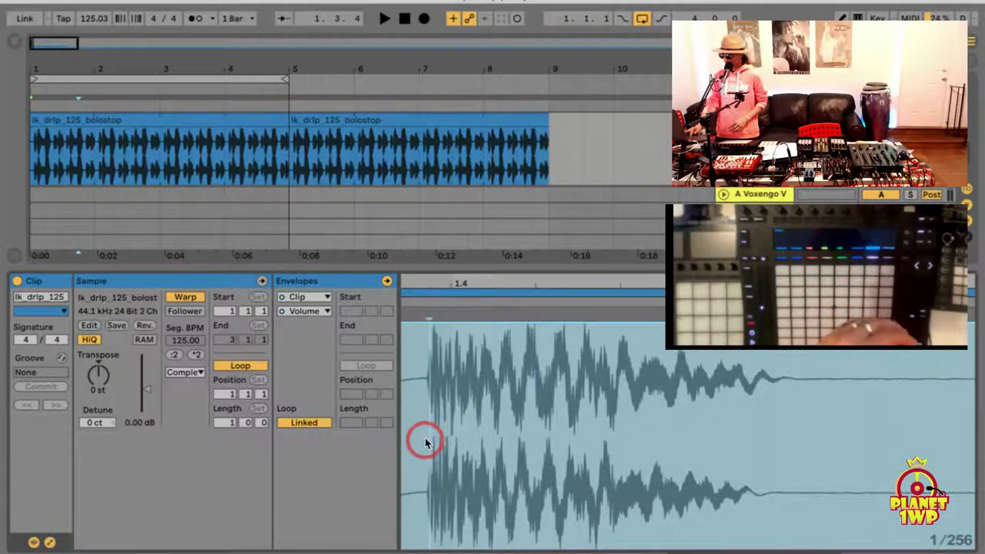
{"action": "left_click_drag", "start_coordinate": [427, 443], "coordinate": [828, 417]}
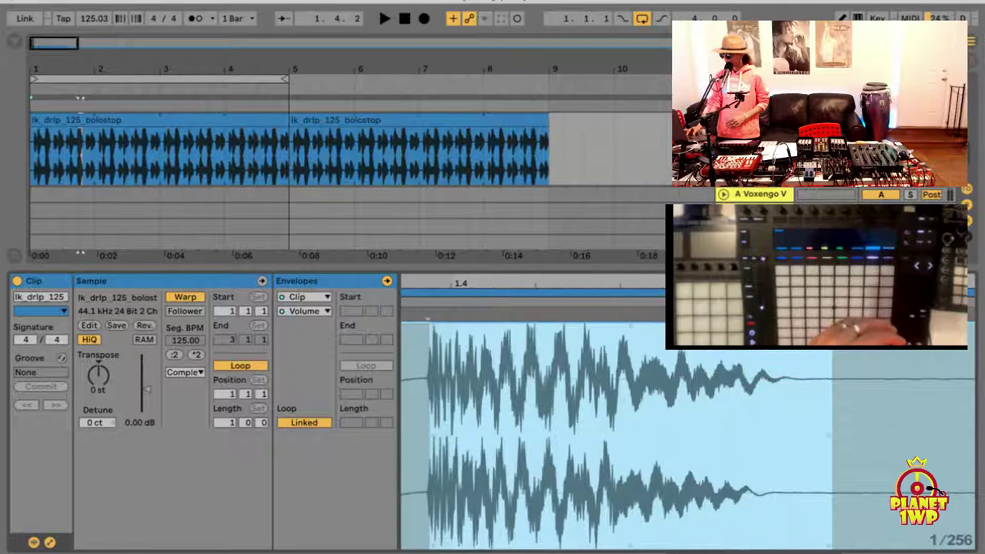
{"action": "left_click_drag", "start_coordinate": [819, 324], "coordinate": [819, 537]}
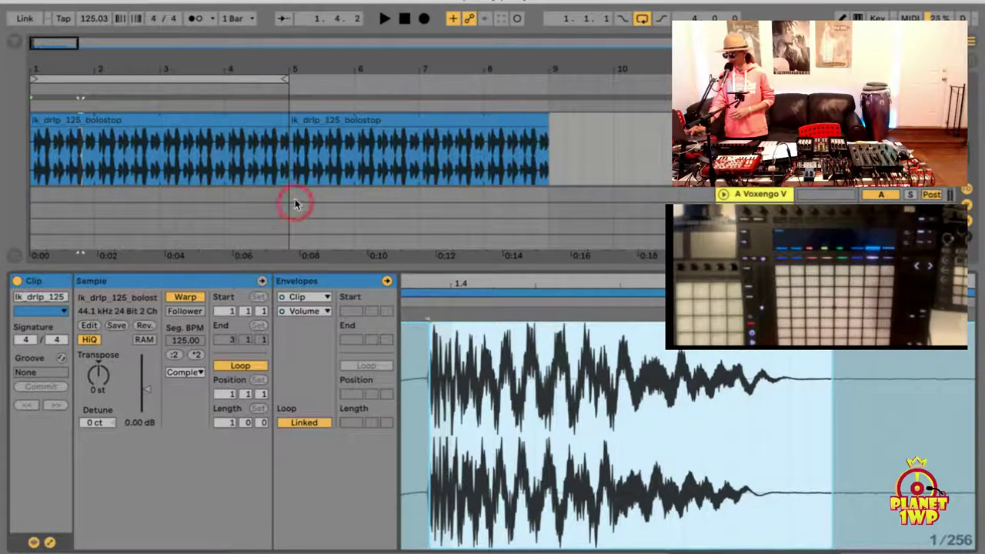
Audition the first clip from bar 1 to check the silenced hits at 1.2 and 1.4
{"action": "key", "text": "space"}
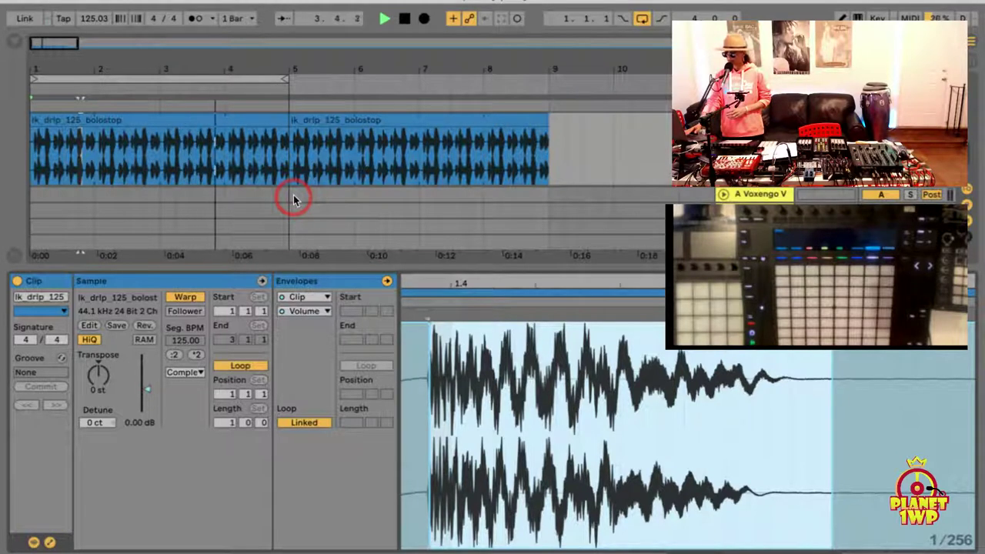
{"action": "key", "text": "space"}
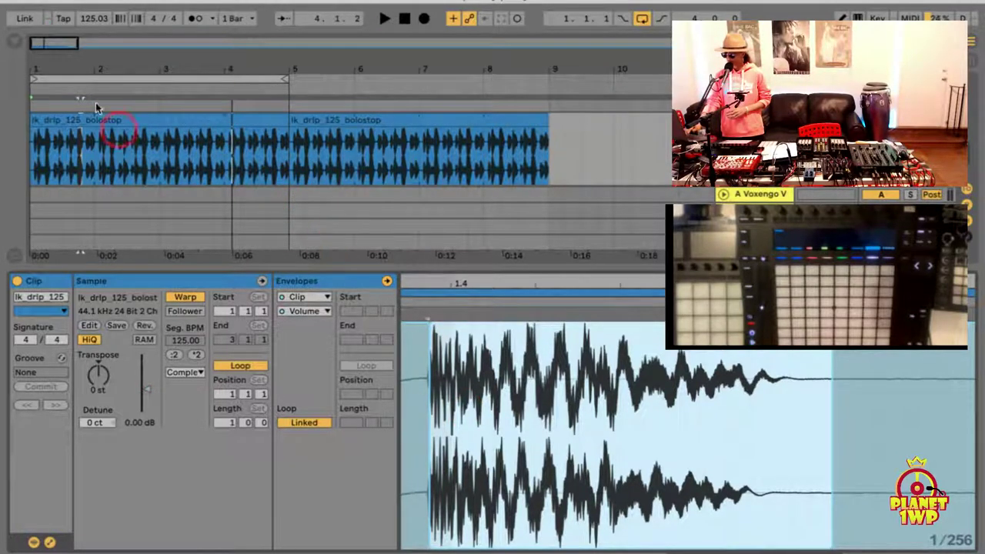
{"action": "key", "text": "space"}
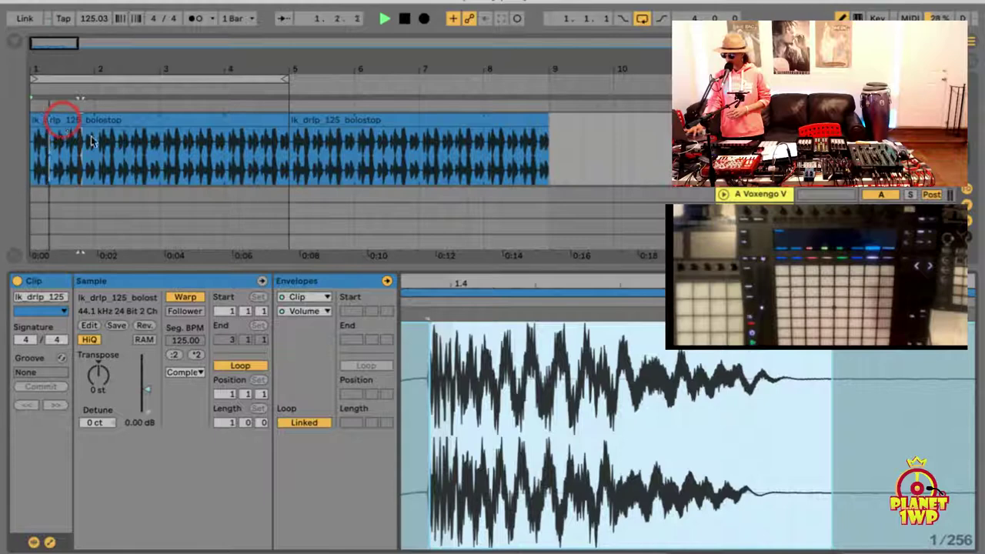
{"action": "mouse_move", "coordinate": [450, 285]}
{"action": "left_mouse_down"}
{"action": "mouse_move", "coordinate": [450, 275]}
{"action": "mouse_move", "coordinate": [450, 285]}
{"action": "left_mouse_up"}
{"action": "key", "text": "space"}
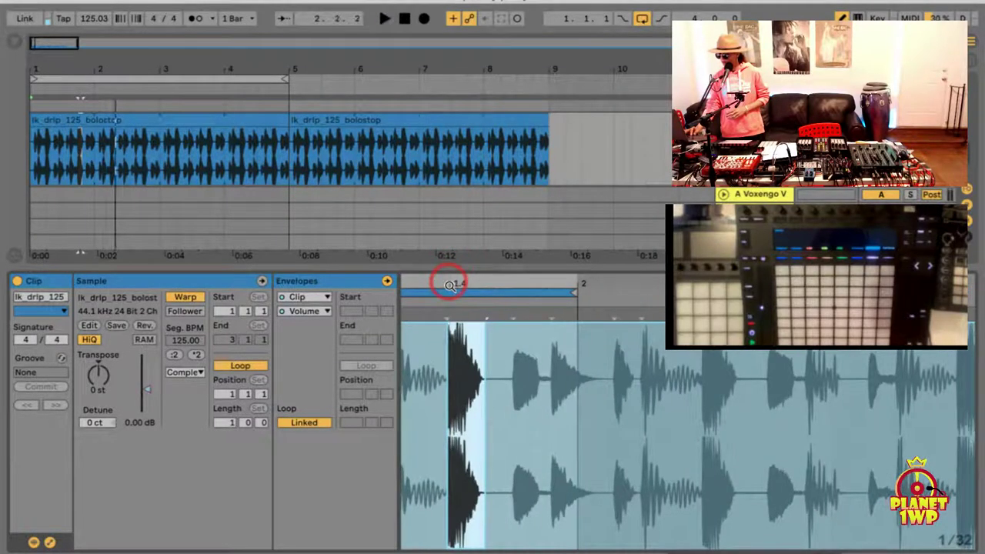
Bring the volume envelope down to silence over the last hit before bar 2
{"action": "scroll", "coordinate": [530, 426], "scroll_direction": "left", "scroll_amount": 8}
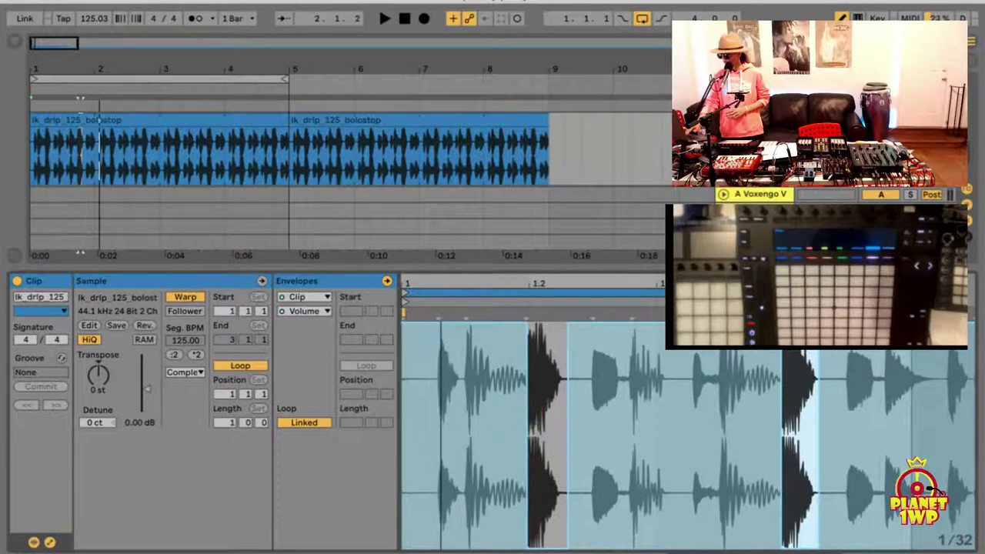
{"action": "scroll", "coordinate": [906, 430], "scroll_direction": "up", "scroll_amount": 10}
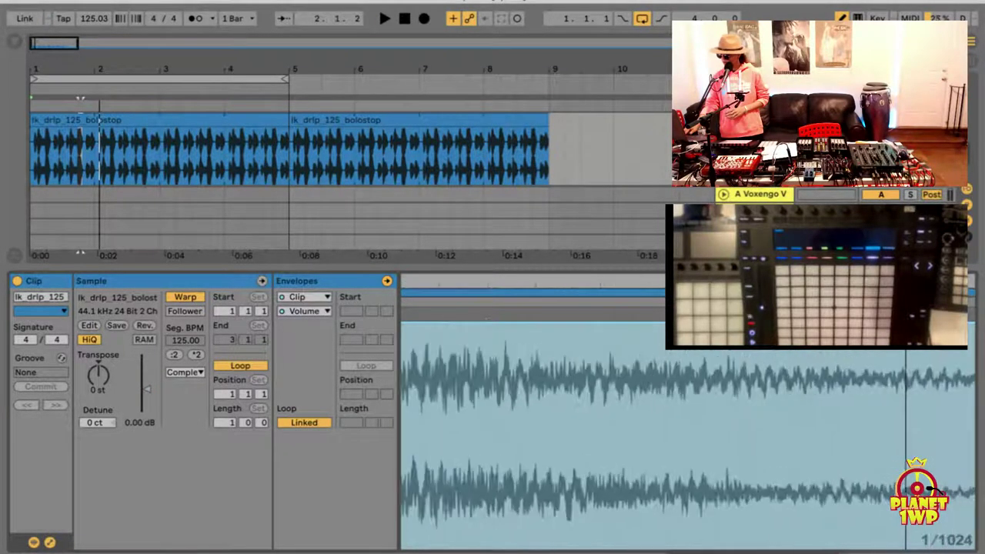
{"action": "mouse_move", "coordinate": [495, 281]}
{"action": "left_mouse_down"}
{"action": "mouse_move", "coordinate": [494, 259]}
{"action": "mouse_move", "coordinate": [495, 281]}
{"action": "left_mouse_up"}
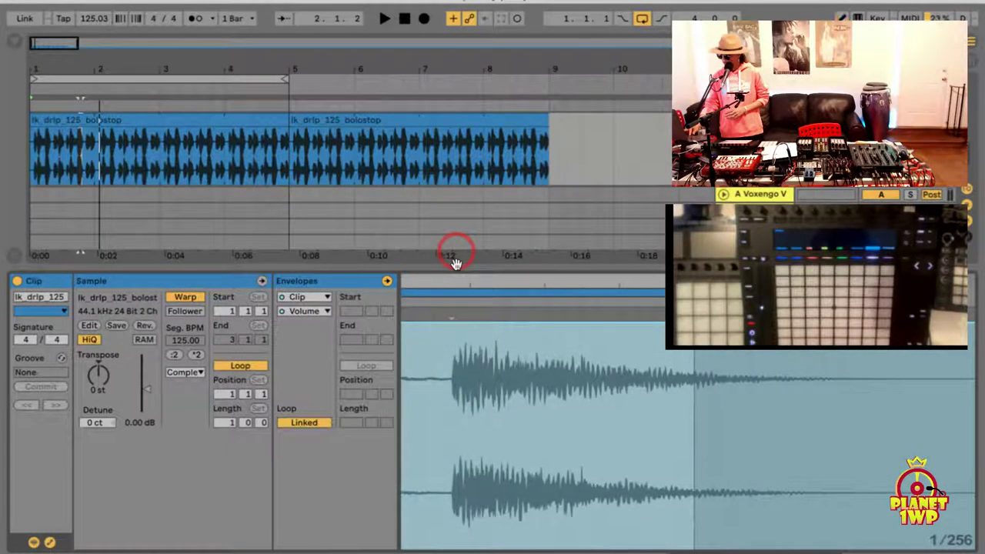
{"action": "left_click_drag", "start_coordinate": [447, 413], "coordinate": [798, 418]}
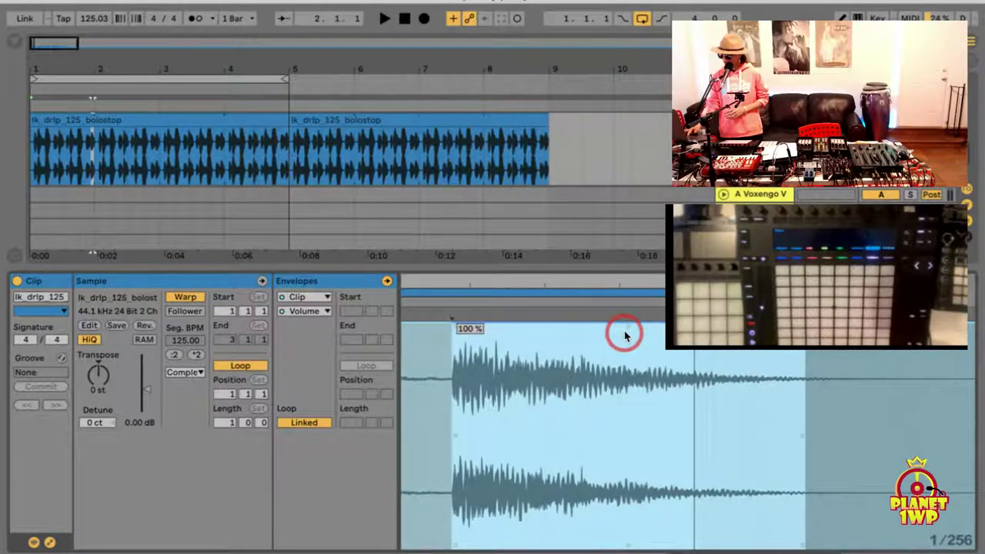
{"action": "left_click_drag", "start_coordinate": [625, 333], "coordinate": [625, 548]}
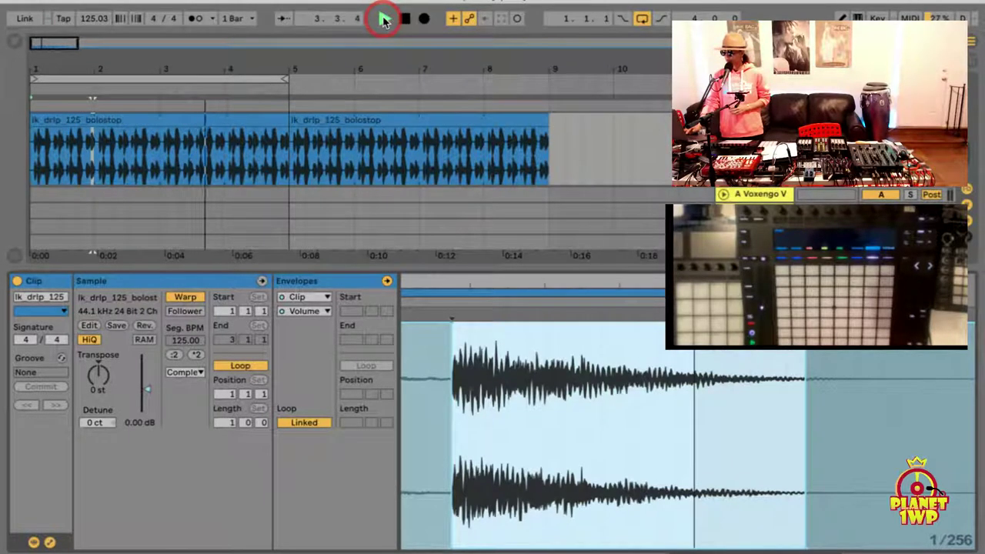
Preview lk_drlp_125_bolostopvar.wav from the Drum Loops folder in the browser
{"action": "left_click", "coordinate": [385, 19]}
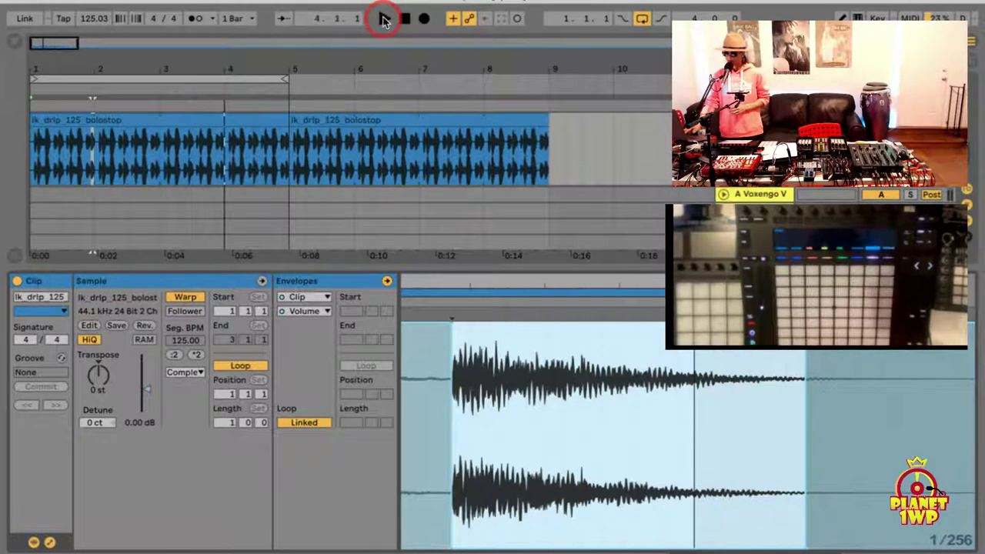
{"action": "left_click", "coordinate": [19, 41]}
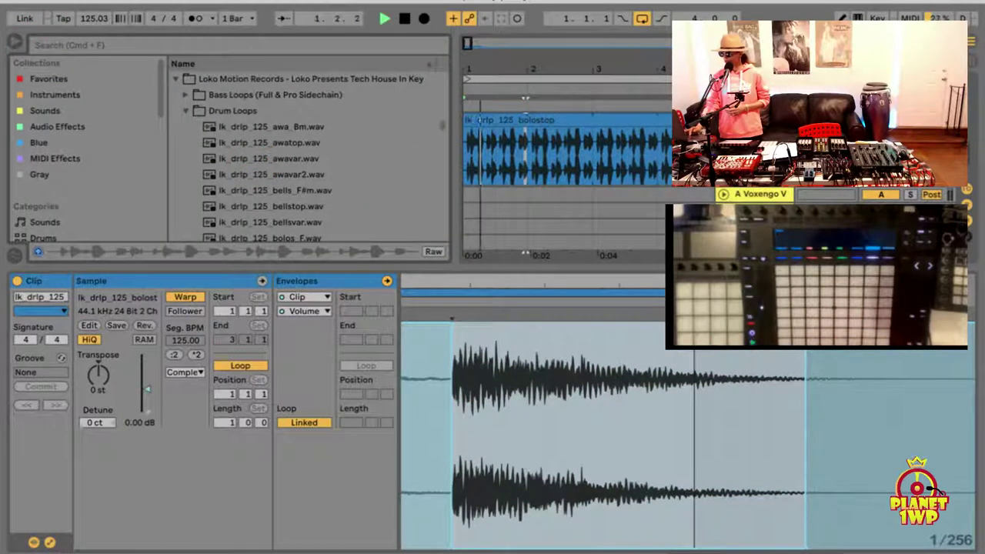
{"action": "scroll", "coordinate": [256, 203], "scroll_direction": "down", "scroll_amount": 4}
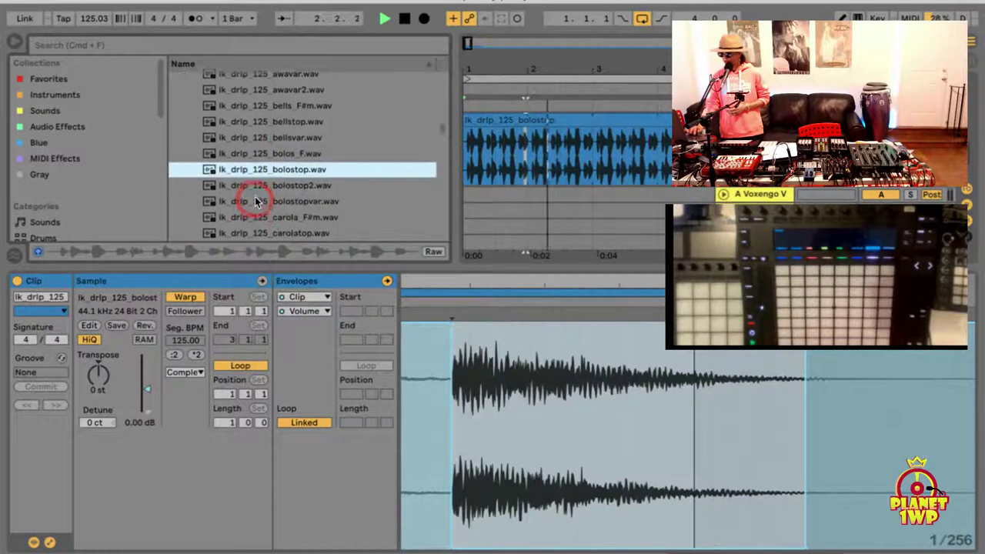
{"action": "left_click", "coordinate": [256, 202]}
{"action": "scroll", "coordinate": [256, 192], "scroll_direction": "down", "scroll_amount": 4}
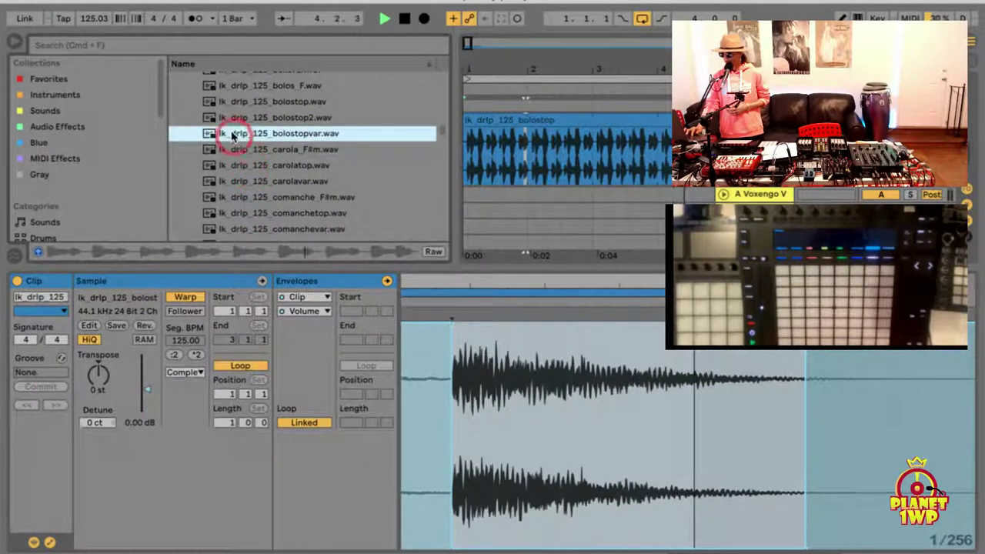
Place lk_drlp_125_bolostopvar.wav at bar 1 on its own track below Terra Ignota, extend it to bar 5 and audition it
{"action": "left_click_drag", "start_coordinate": [210, 135], "coordinate": [469, 160]}
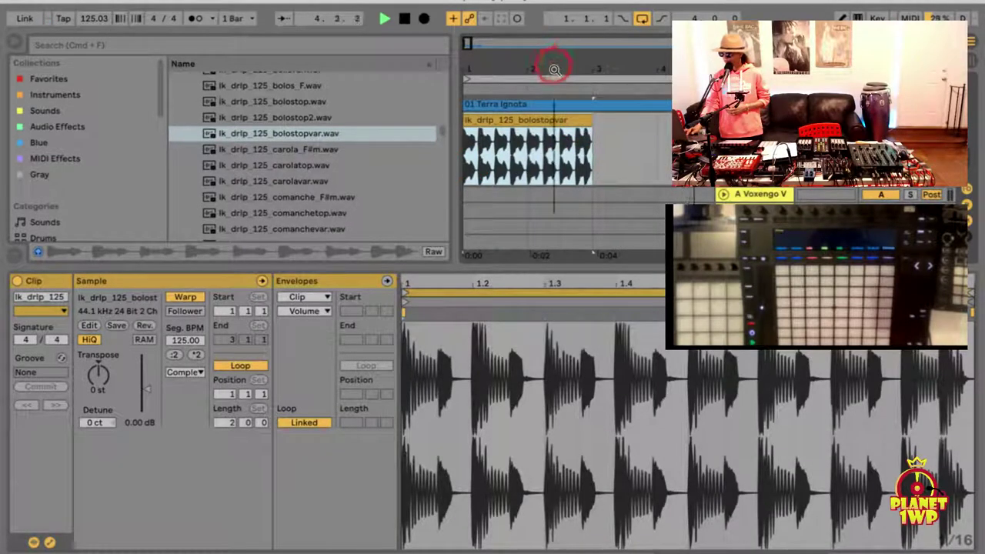
{"action": "left_click_drag", "start_coordinate": [554, 69], "coordinate": [554, 66]}
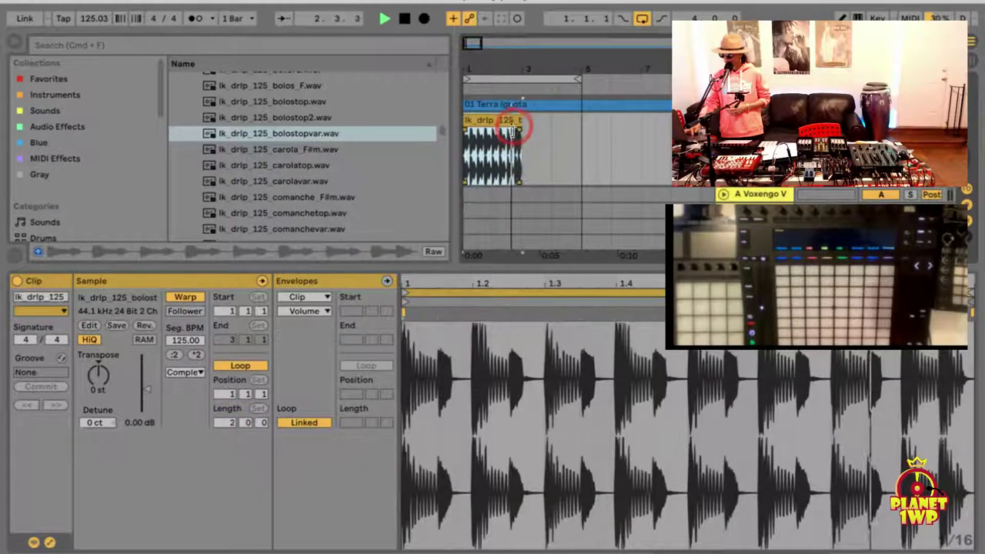
{"action": "left_click_drag", "start_coordinate": [518, 116], "coordinate": [580, 136]}
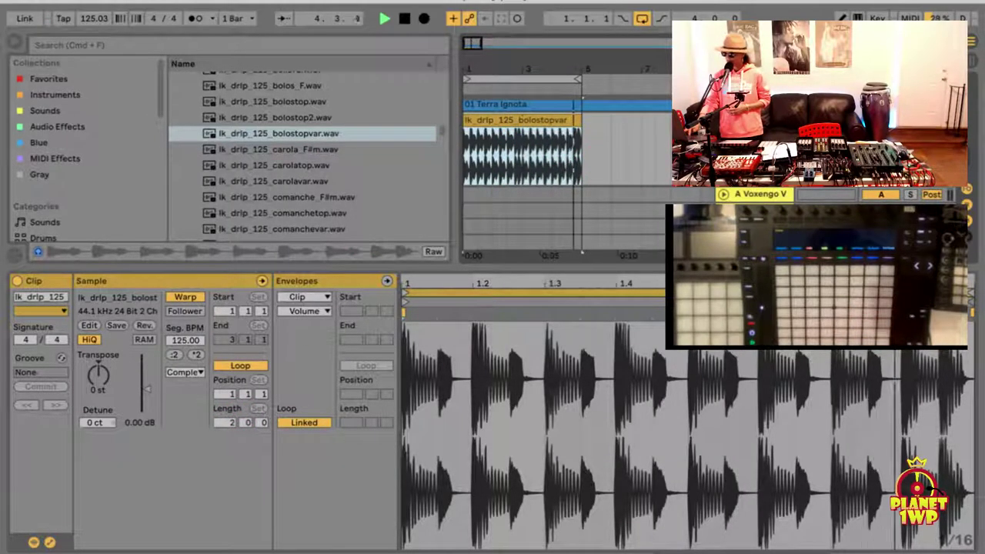
{"action": "left_click", "coordinate": [881, 120]}
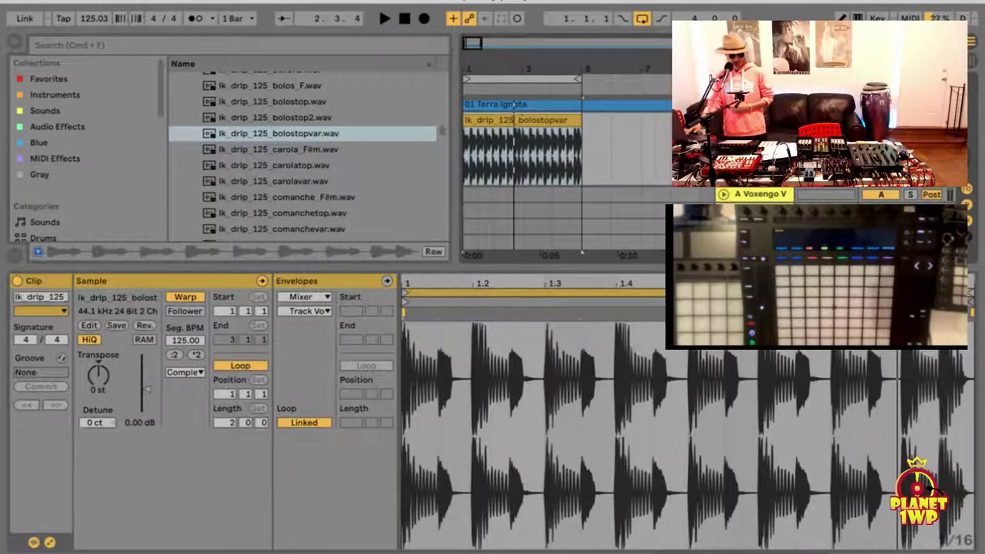
Move the second bolostop clip from bar 5 to bar 9 and duplicate the first clip into bars 5 to 9
{"action": "scroll", "coordinate": [447, 180], "scroll_direction": "up", "scroll_amount": 2}
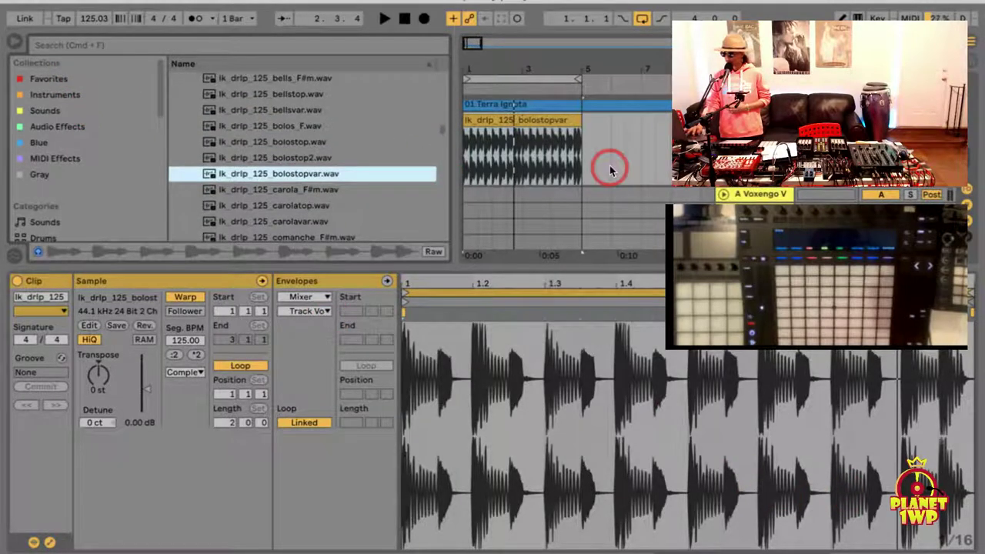
{"action": "left_click_drag", "start_coordinate": [610, 170], "coordinate": [608, 161]}
{"action": "left_click", "coordinate": [554, 137]}
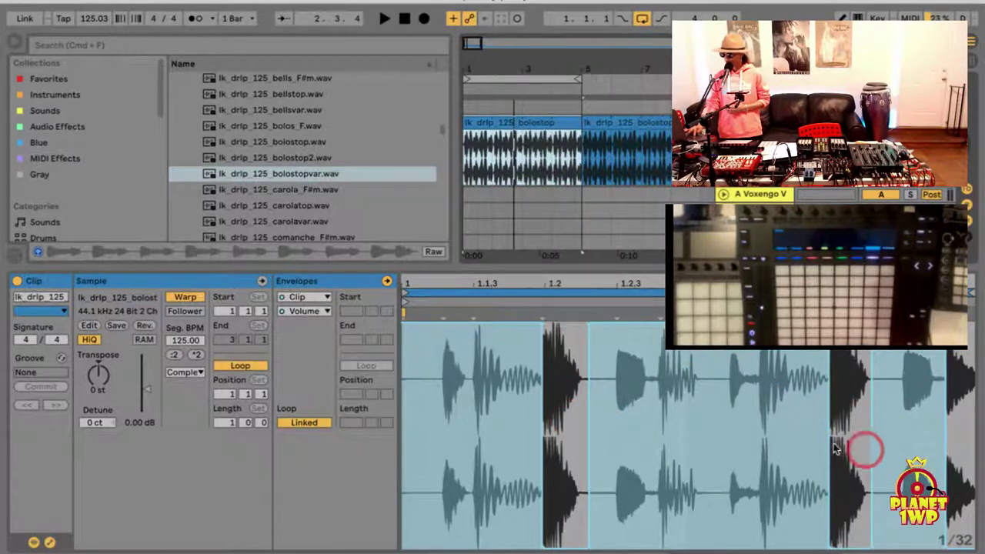
{"action": "left_click", "coordinate": [613, 140]}
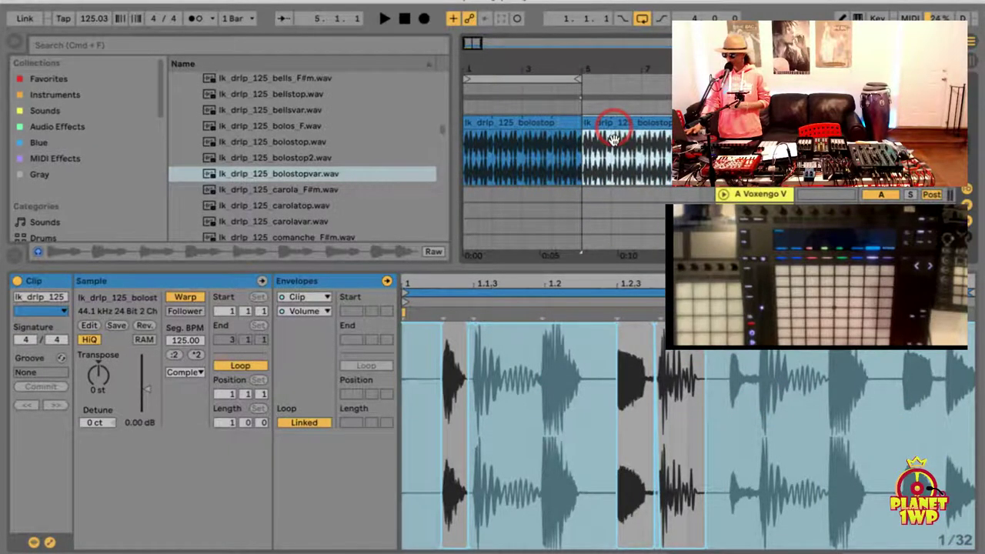
{"action": "left_click_drag", "start_coordinate": [629, 138], "coordinate": [667, 127]}
{"action": "left_click", "coordinate": [485, 133]}
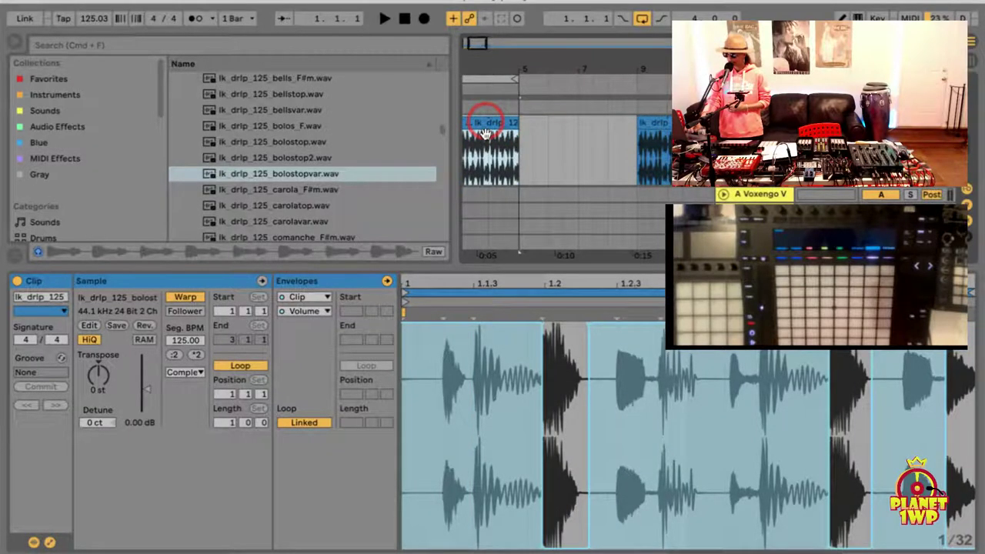
{"action": "key", "text": "super+d"}
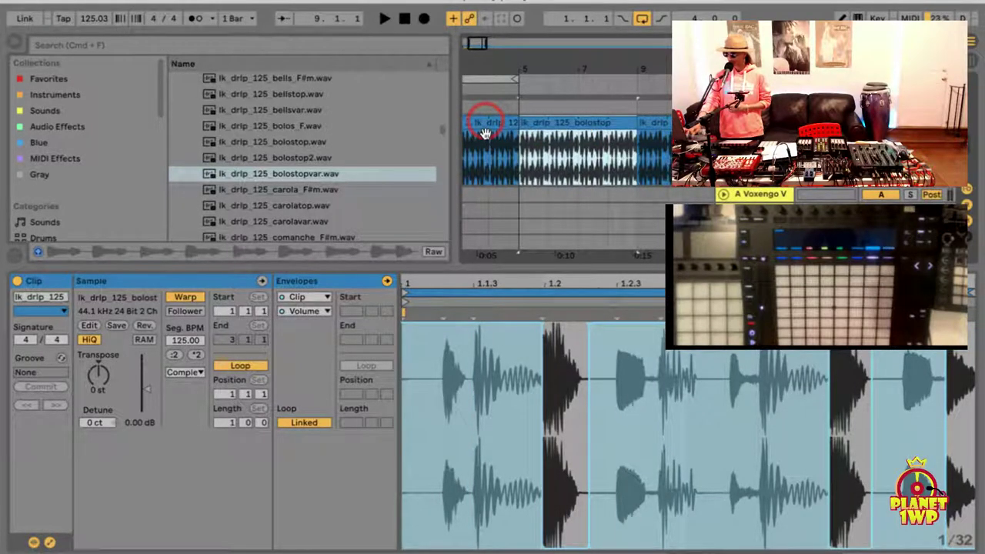
Try transposing the first bolostop clip down to -3 st and -7 st, and return it to 0 st
{"action": "left_click", "coordinate": [478, 136]}
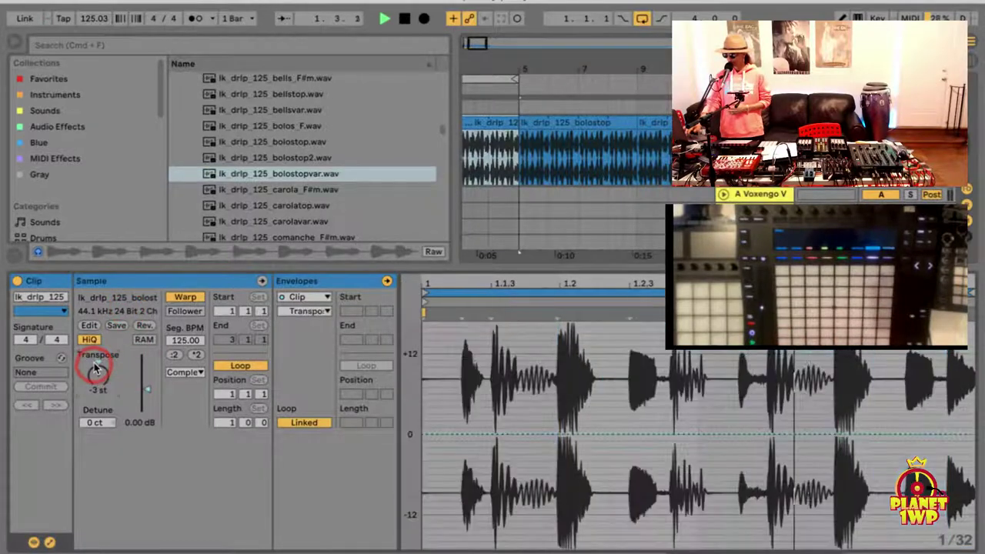
{"action": "left_click_drag", "start_coordinate": [95, 369], "coordinate": [96, 368]}
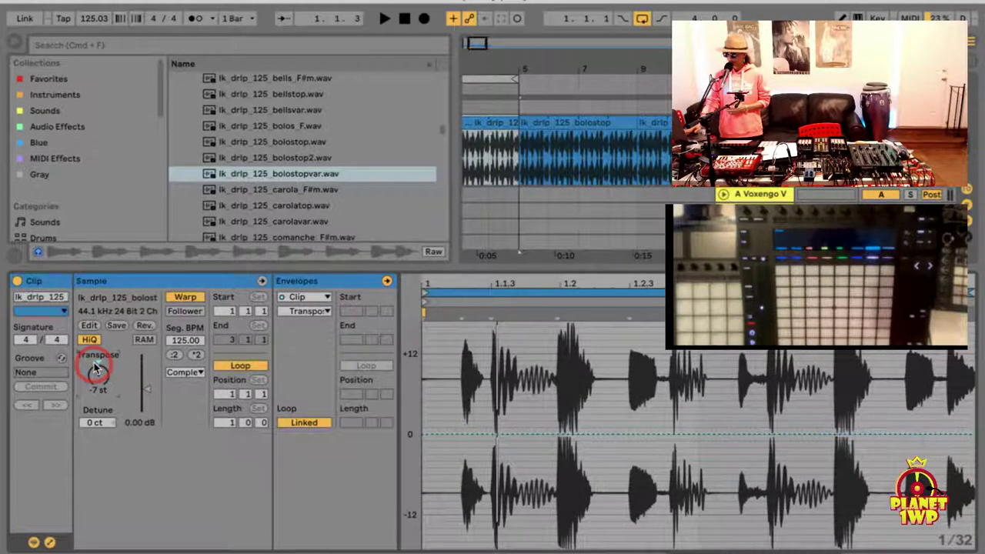
{"action": "left_click_drag", "start_coordinate": [96, 369], "coordinate": [100, 375]}
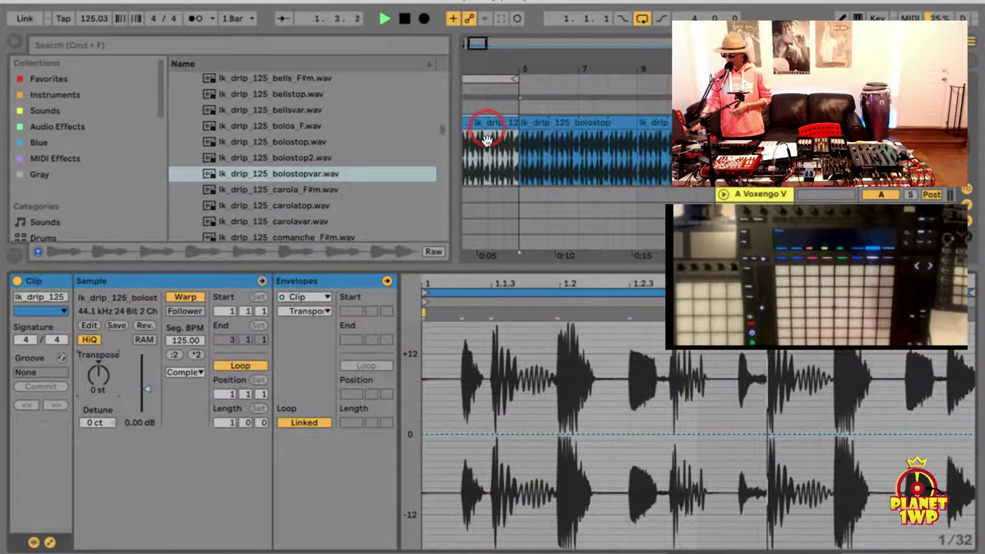
Consolidate the first bolostop clip, spanning bars 1 to 5, into a single new audio clip
{"action": "left_click", "coordinate": [20, 43]}
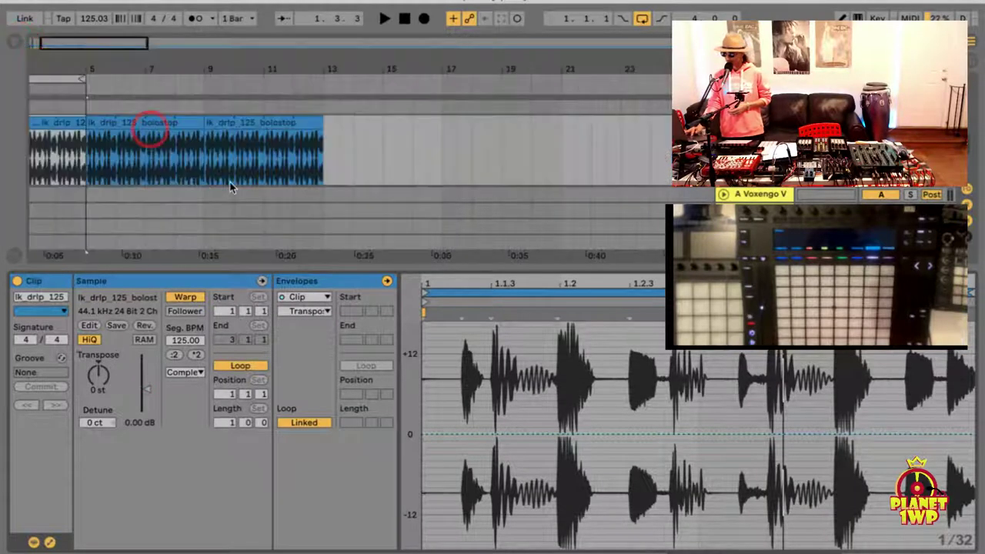
{"action": "left_click", "coordinate": [288, 134]}
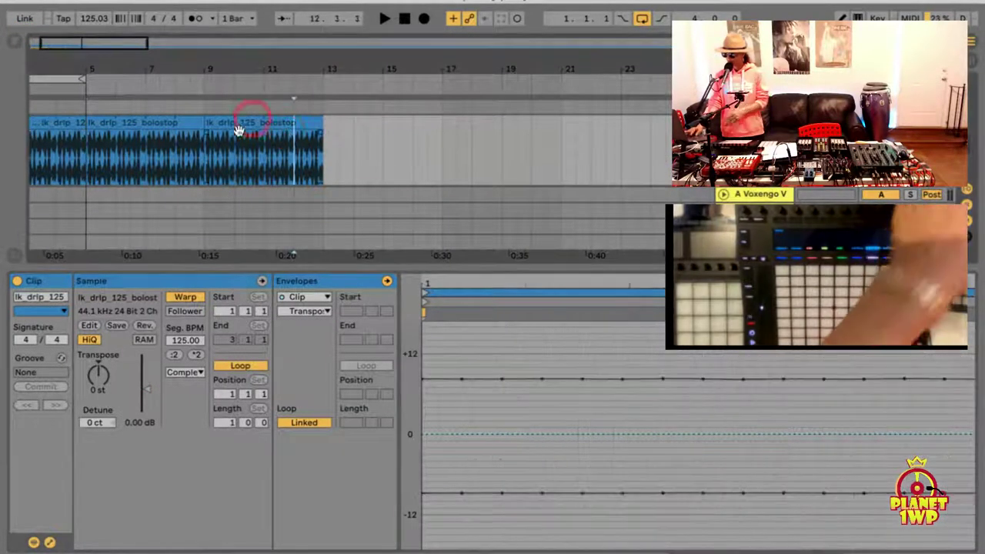
{"action": "left_click", "coordinate": [74, 126]}
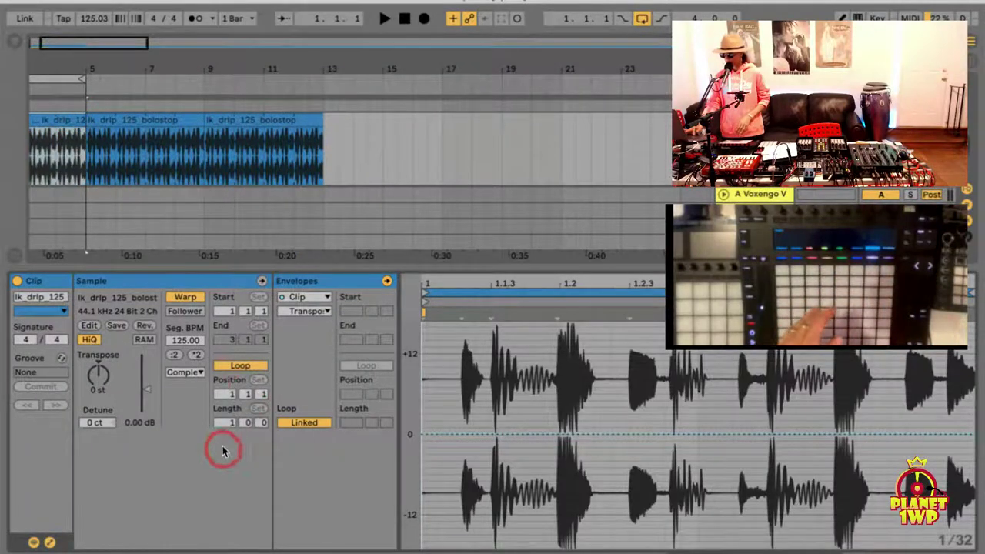
{"action": "left_click", "coordinate": [100, 132]}
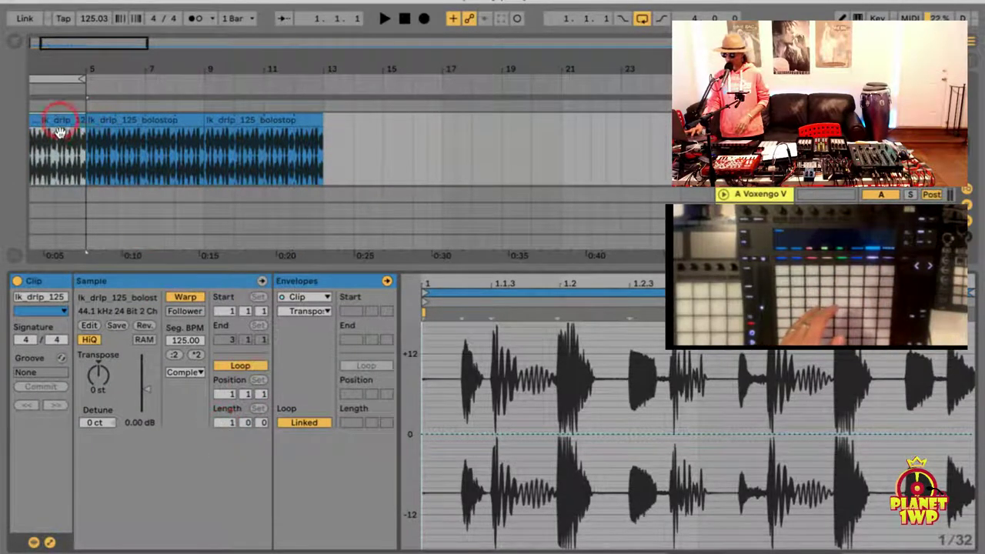
{"action": "scroll", "coordinate": [140, 217], "scroll_direction": "left", "scroll_amount": 2}
{"action": "scroll", "coordinate": [140, 216], "scroll_direction": "down", "scroll_amount": 1}
{"action": "scroll", "coordinate": [141, 216], "scroll_direction": "up", "scroll_amount": 1}
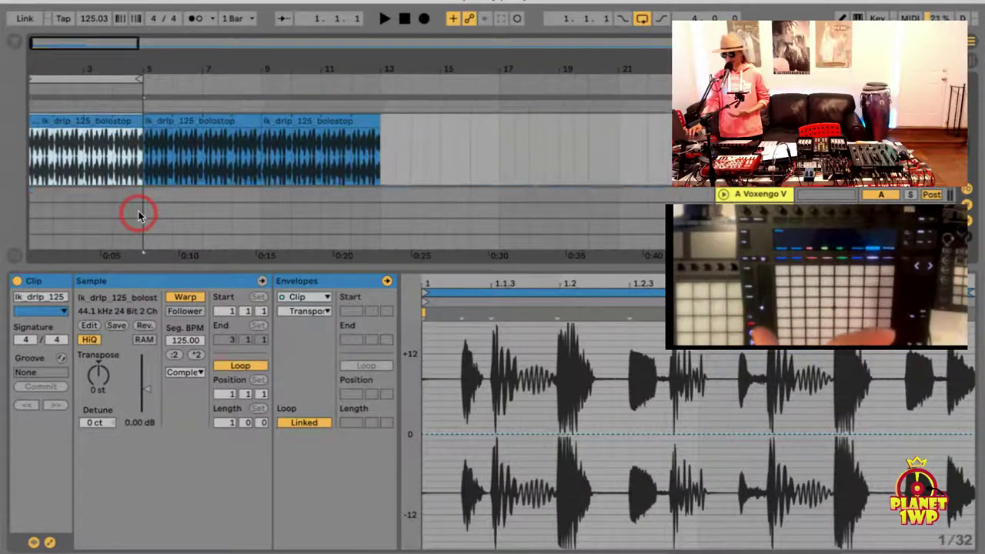
{"action": "scroll", "coordinate": [138, 216], "scroll_direction": "left", "scroll_amount": 1}
{"action": "scroll", "coordinate": [139, 216], "scroll_direction": "down", "scroll_amount": 1}
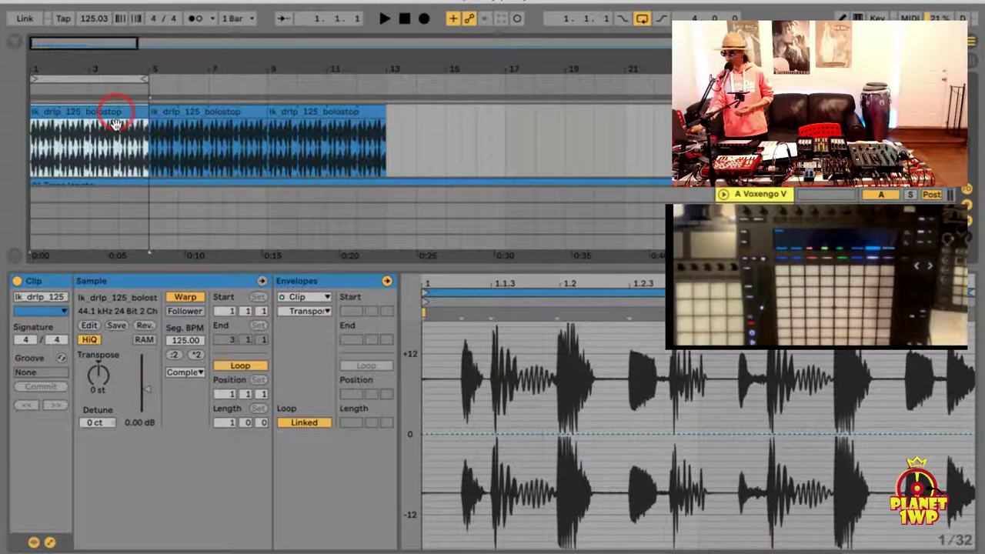
{"action": "left_click", "coordinate": [117, 0]}
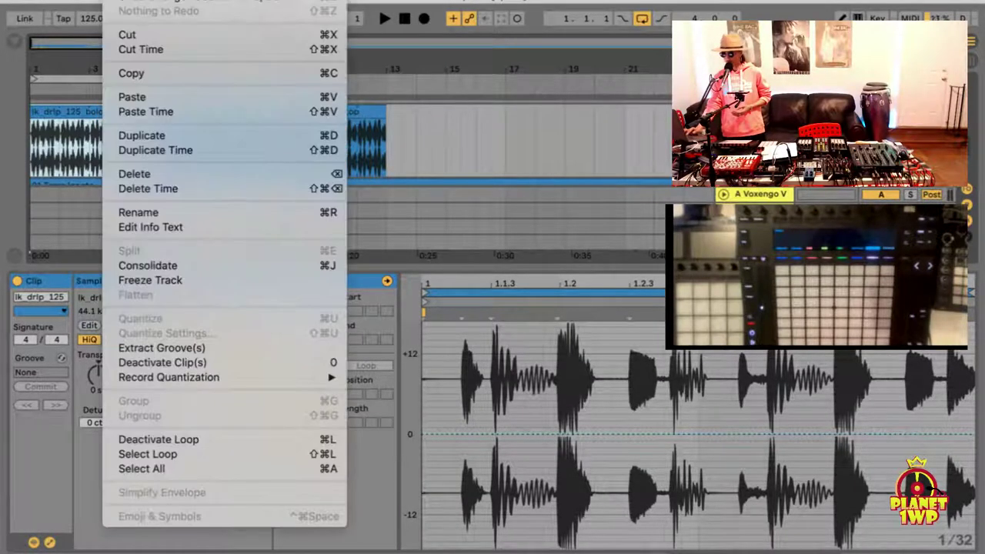
{"action": "left_click", "coordinate": [327, 270]}
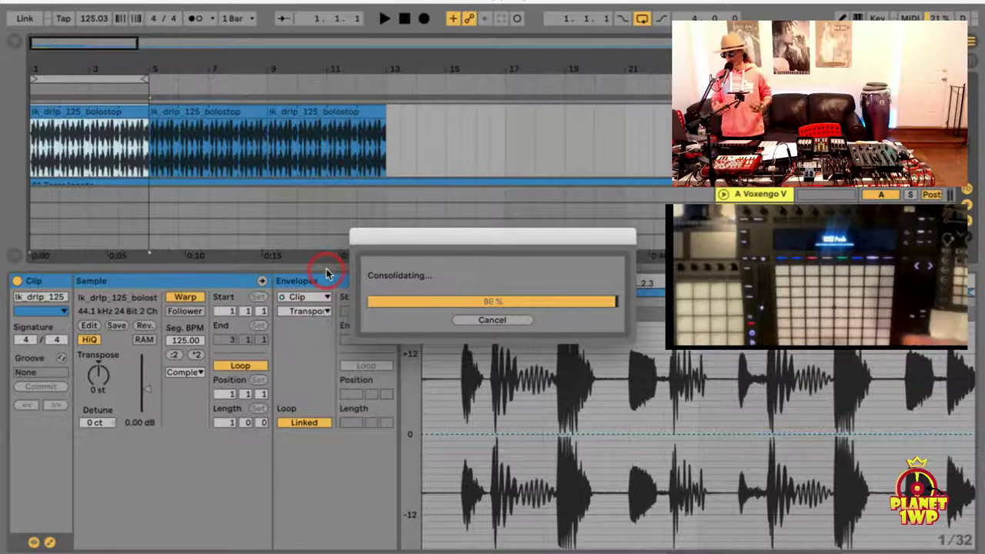
Check the consolidated clip's length and waveform and audition it from bar 1
{"action": "left_click", "coordinate": [230, 427]}
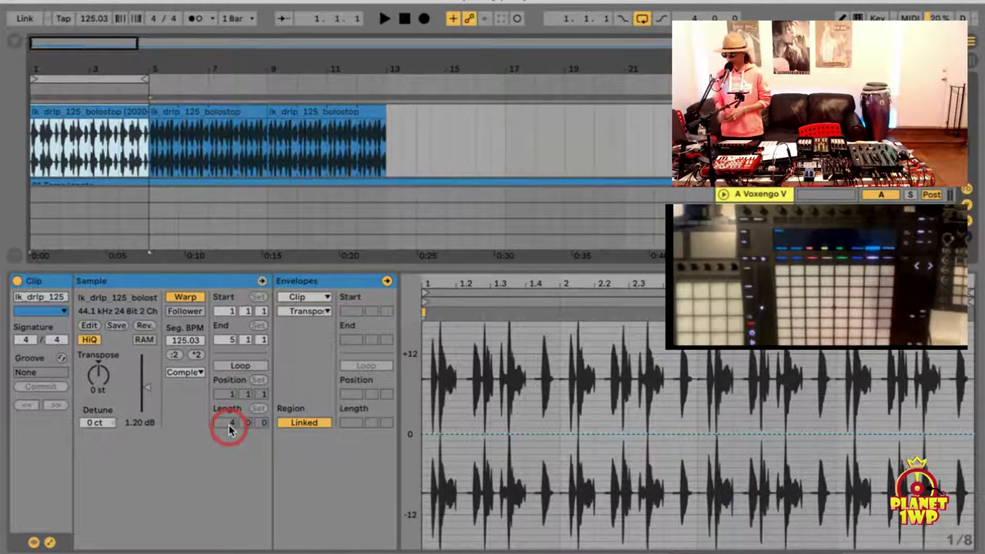
{"action": "left_click_drag", "start_coordinate": [85, 69], "coordinate": [82, 69]}
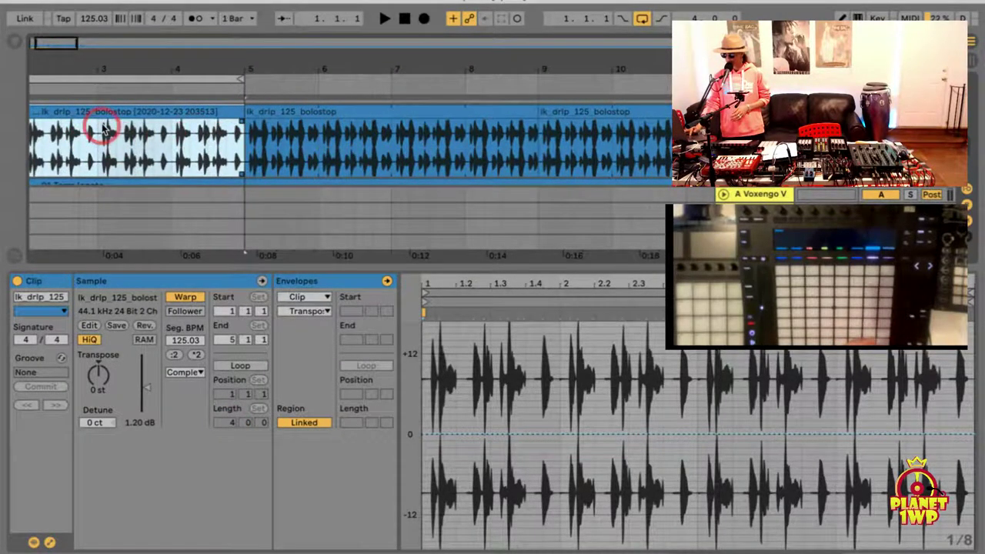
{"action": "key", "text": "space"}
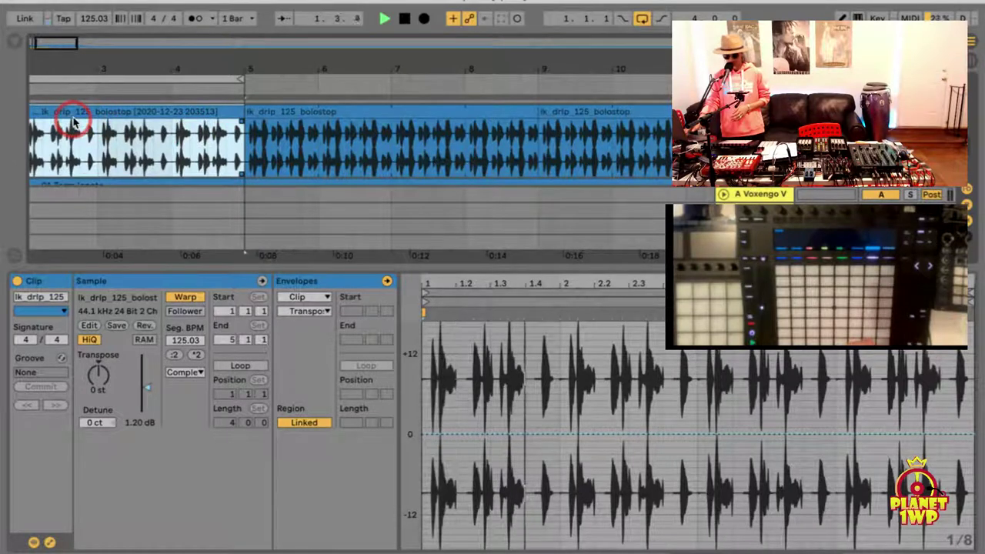
Stop playback and display the Transposition envelope of the first bolostop clip
{"action": "key", "text": "space"}
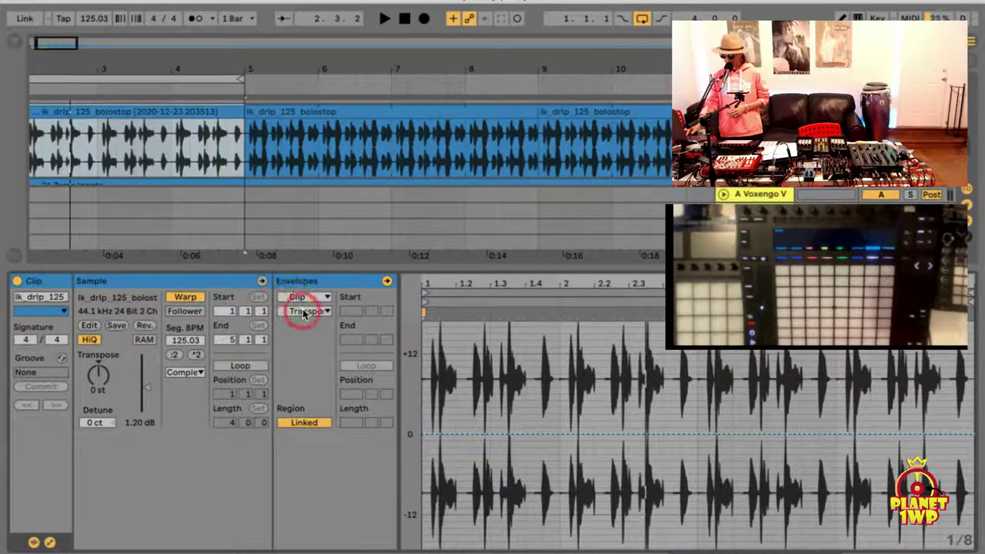
{"action": "left_click", "coordinate": [305, 311]}
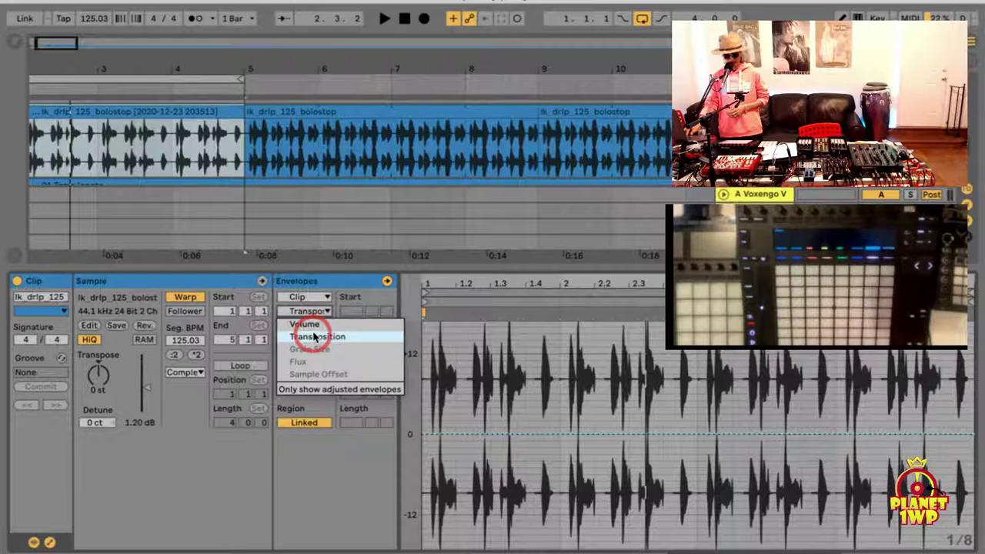
{"action": "left_click", "coordinate": [314, 336]}
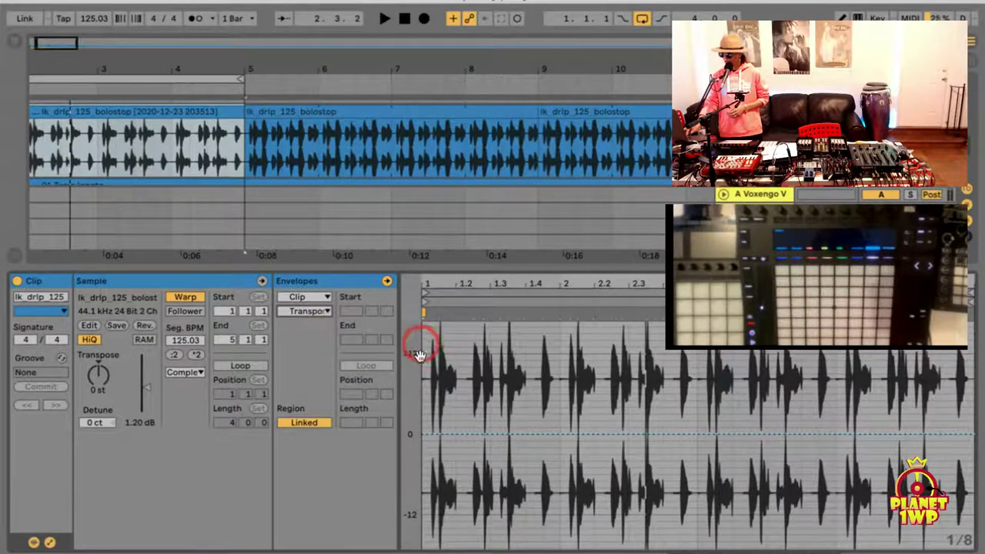
Try lowering the clip's whole transposition envelope below zero, and undo the change
{"action": "left_click_drag", "start_coordinate": [422, 346], "coordinate": [973, 368]}
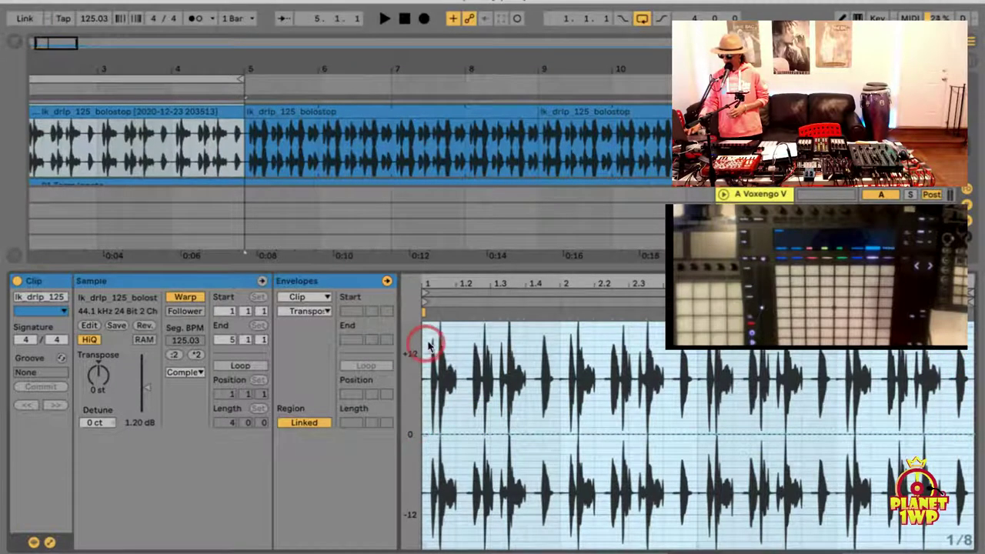
{"action": "left_click", "coordinate": [698, 427]}
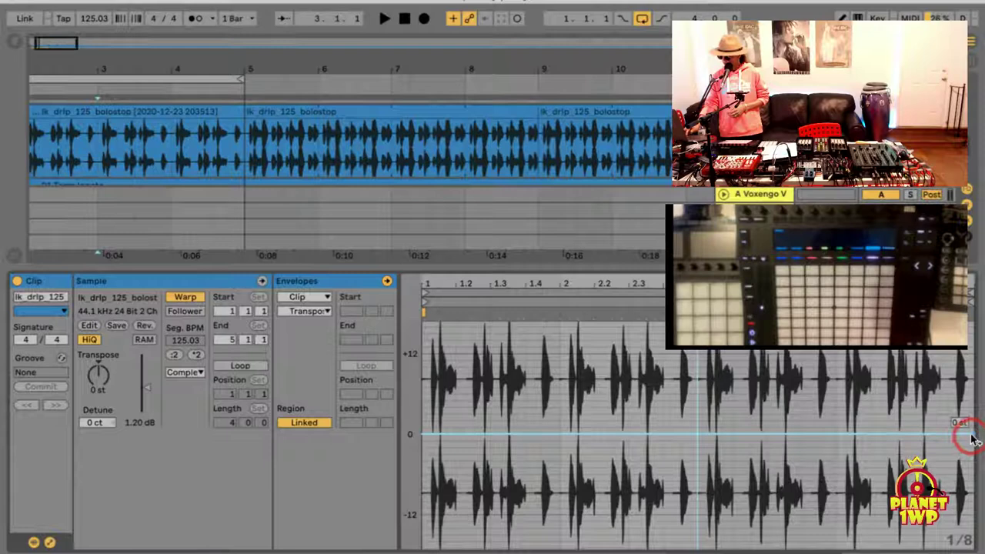
{"action": "left_click_drag", "start_coordinate": [971, 435], "coordinate": [971, 454]}
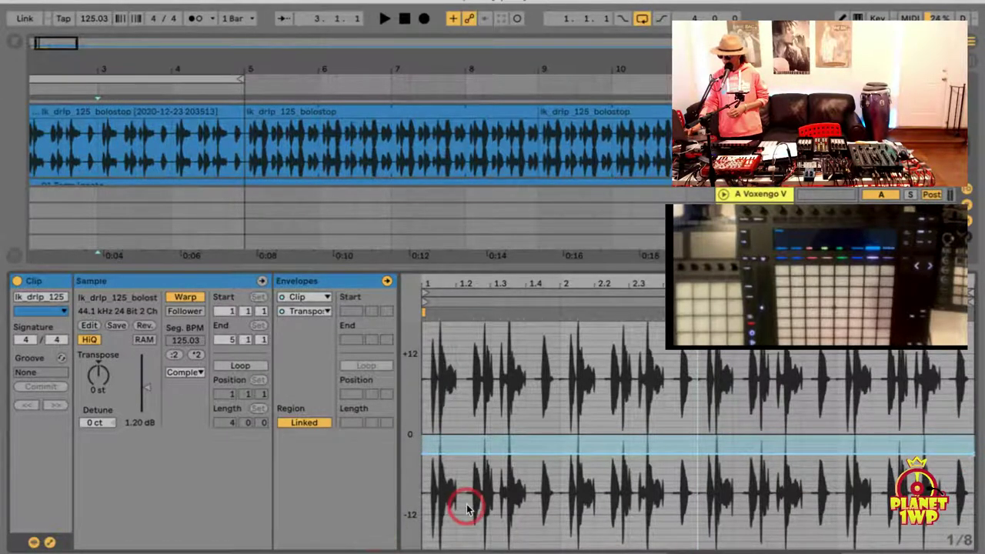
{"action": "scroll", "coordinate": [467, 507], "scroll_direction": "down", "scroll_amount": 2}
{"action": "key", "text": "super+z"}
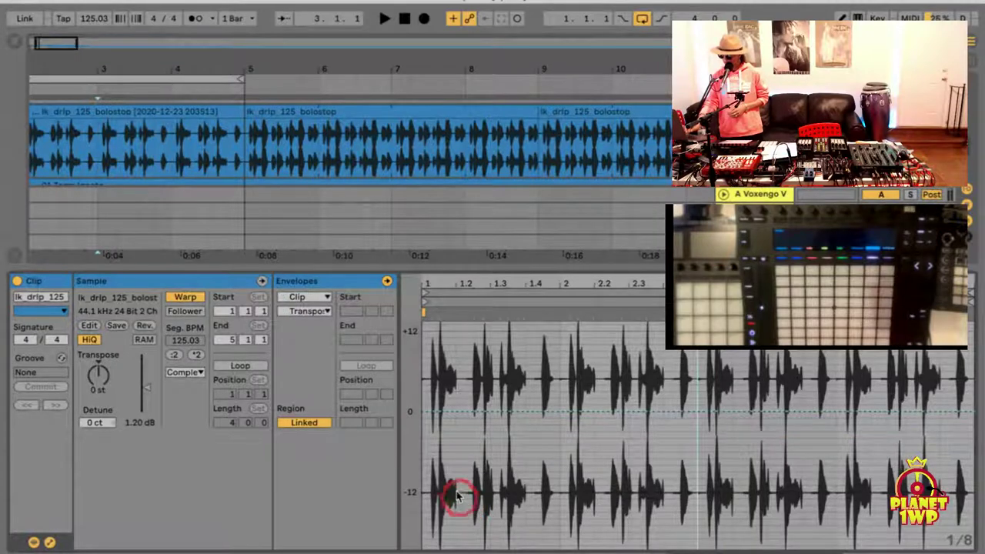
Shape the clip's transposition envelope into a straight ramp falling from 0 st at its start to -12 st at its end
{"action": "left_click", "coordinate": [456, 444]}
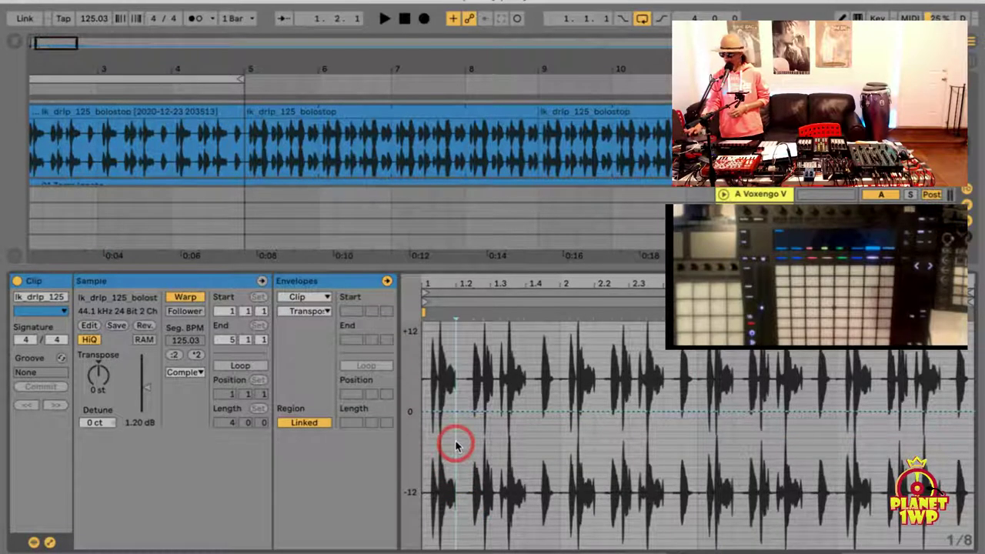
{"action": "left_click_drag", "start_coordinate": [426, 434], "coordinate": [974, 431]}
{"action": "left_click", "coordinate": [829, 422]}
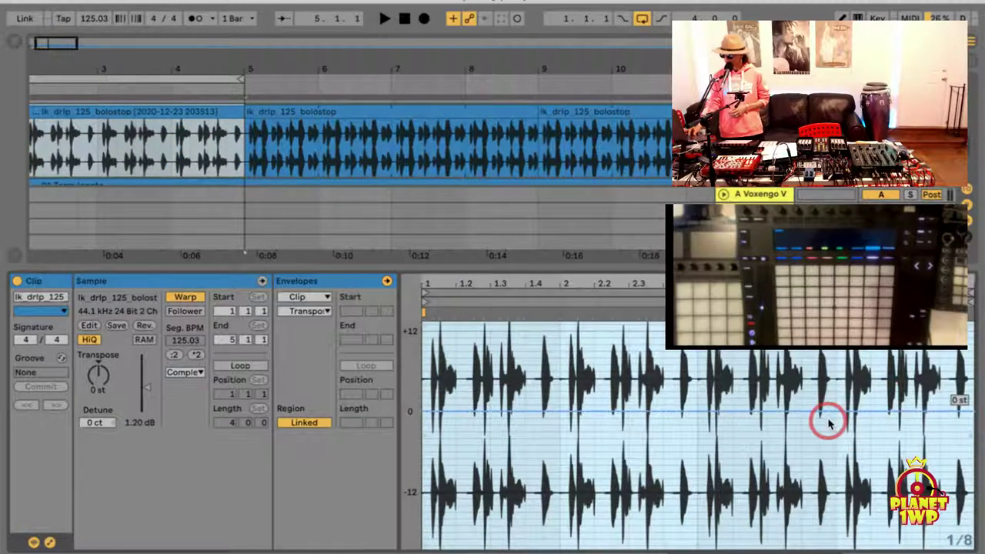
{"action": "left_click_drag", "start_coordinate": [828, 422], "coordinate": [828, 424]}
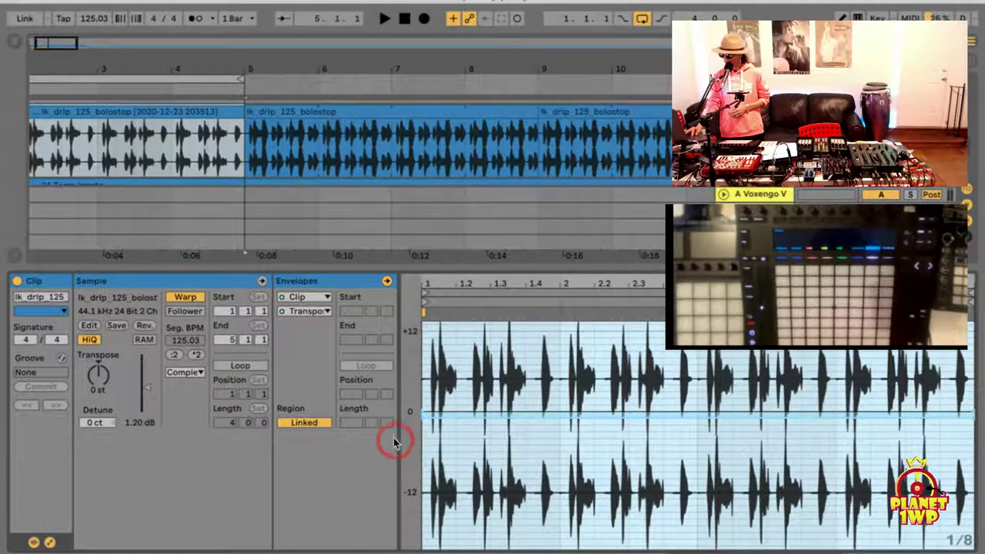
{"action": "left_click", "coordinate": [951, 464]}
{"action": "left_click", "coordinate": [683, 354]}
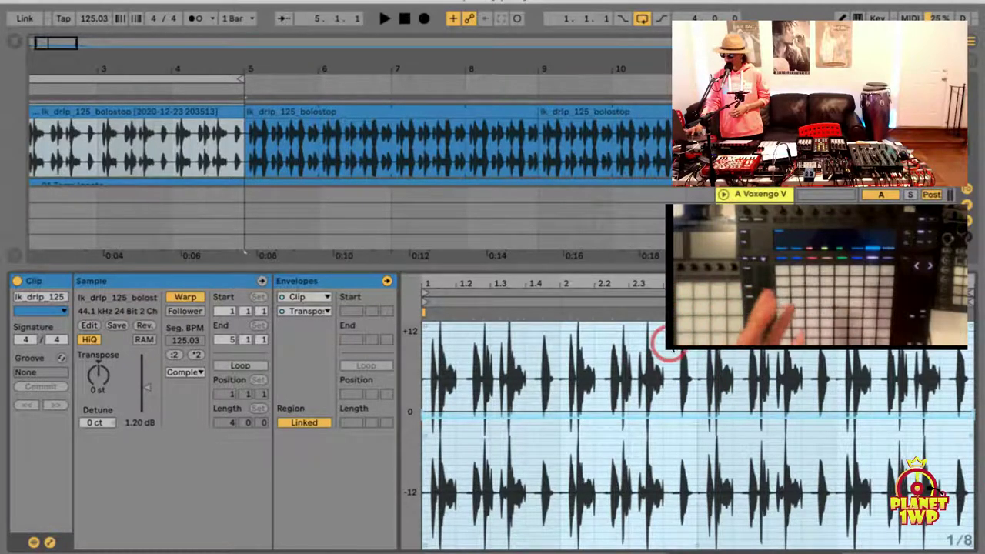
{"action": "left_click", "coordinate": [664, 346]}
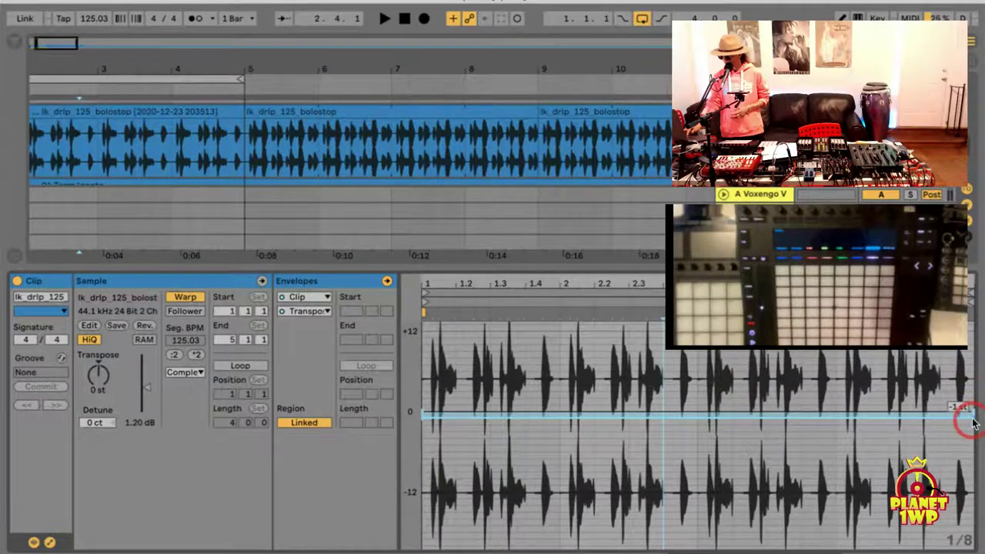
{"action": "left_click_drag", "start_coordinate": [971, 419], "coordinate": [973, 425]}
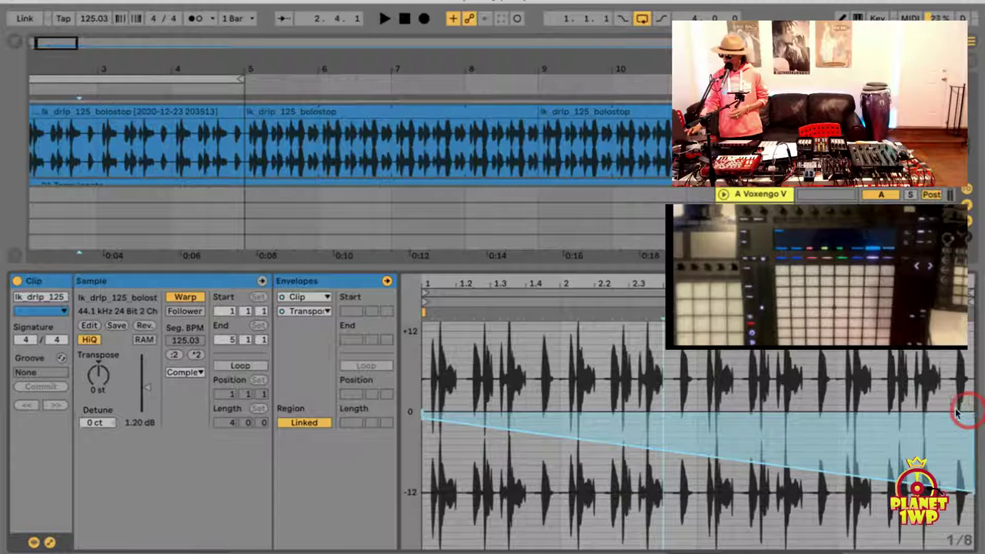
{"action": "left_click_drag", "start_coordinate": [425, 413], "coordinate": [423, 416]}
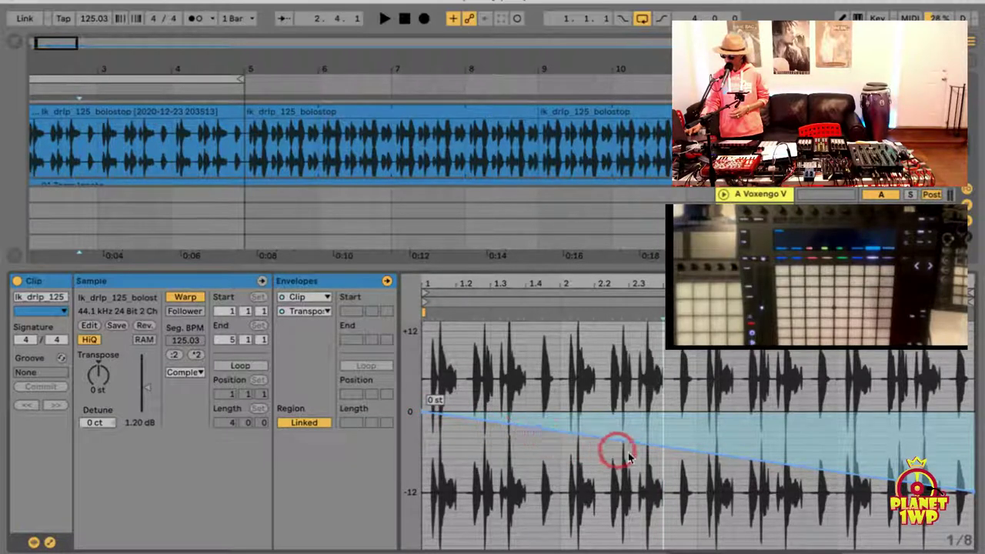
Select the first bolostop clip in the arrangement and play it back to hear the falling pitch ramp
{"action": "left_click", "coordinate": [206, 124]}
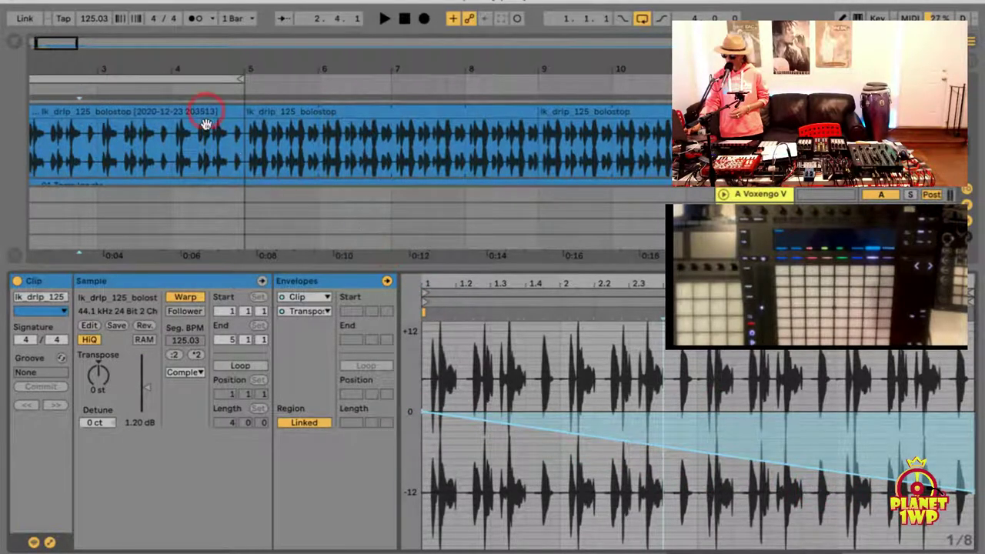
{"action": "left_click", "coordinate": [206, 125]}
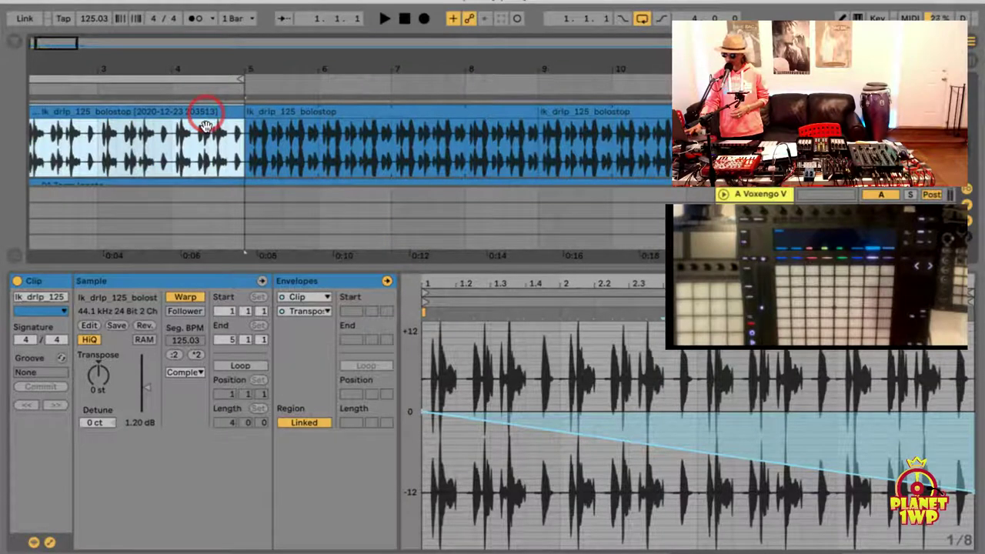
{"action": "key", "text": "space"}
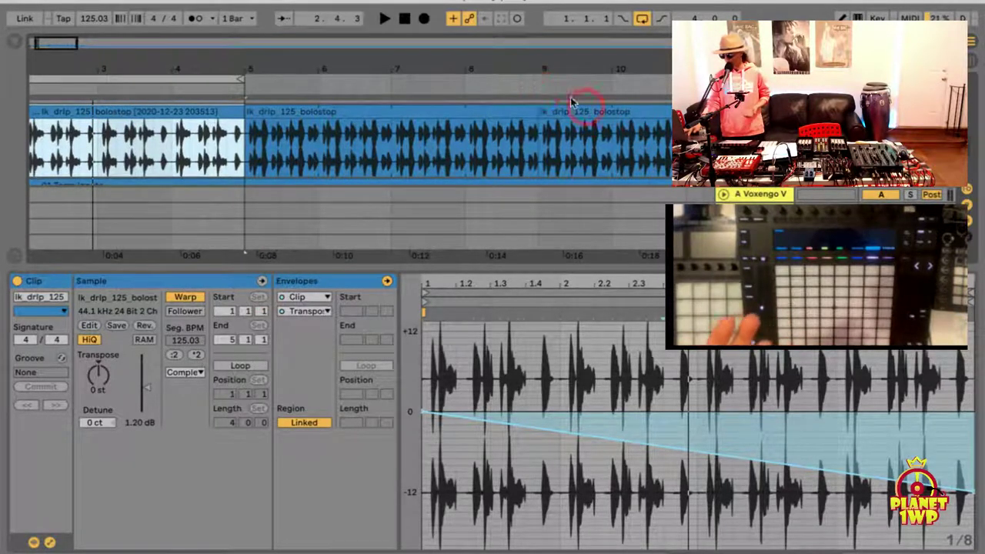
{"action": "left_click", "coordinate": [517, 64]}
{"action": "left_click_drag", "start_coordinate": [517, 64], "coordinate": [215, 80]}
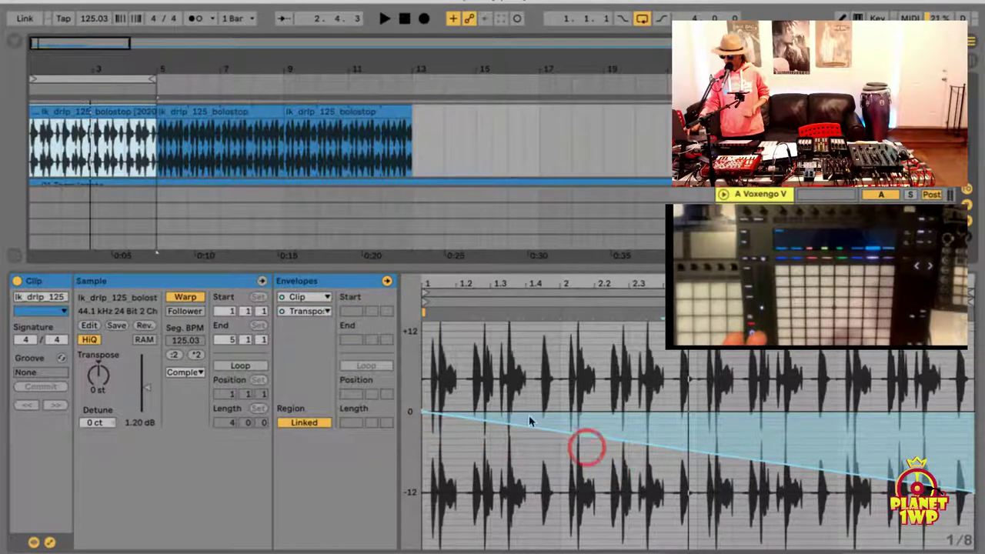
{"action": "key", "text": "space"}
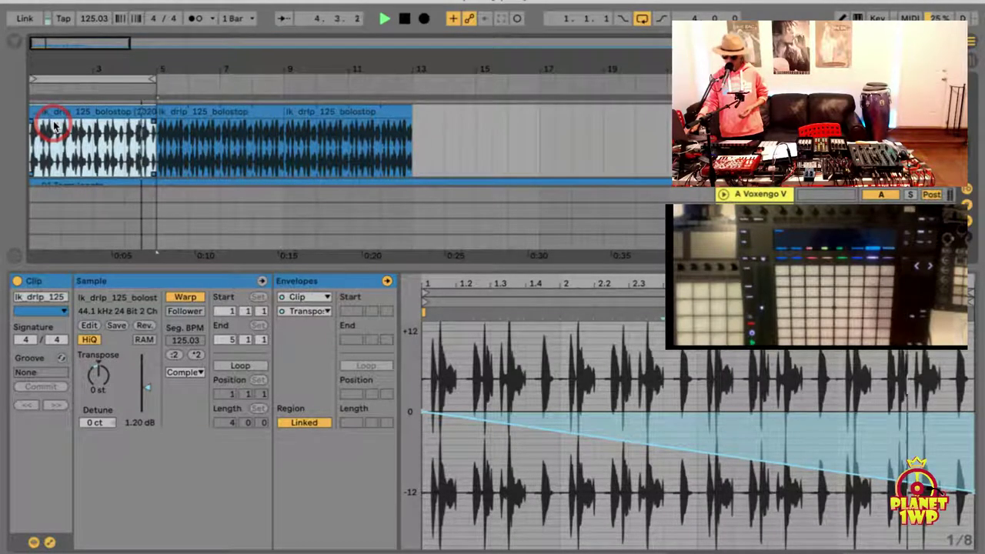
{"action": "key", "text": "space"}
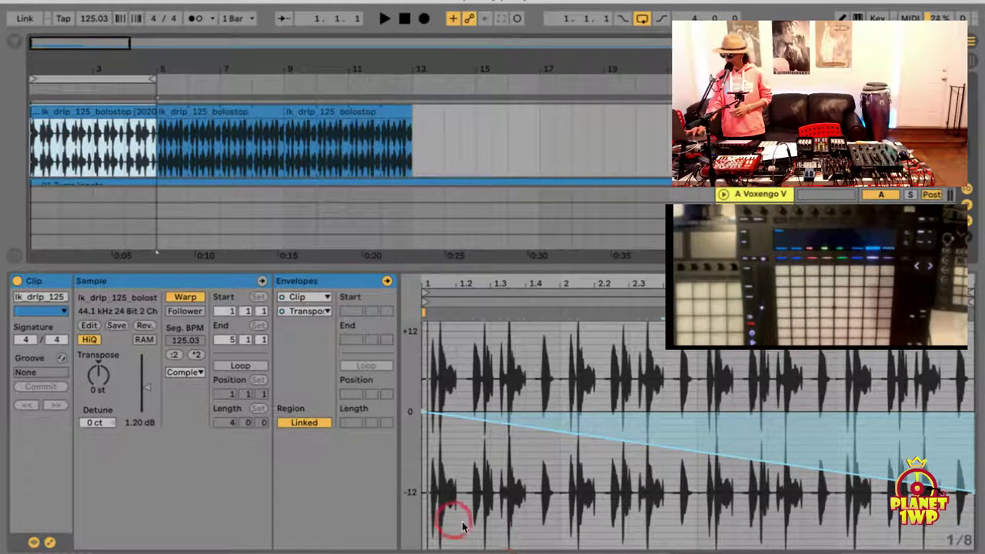
Hide the clip's detail view so that the arrangement tracks take up the full height
{"action": "left_click", "coordinate": [966, 553]}
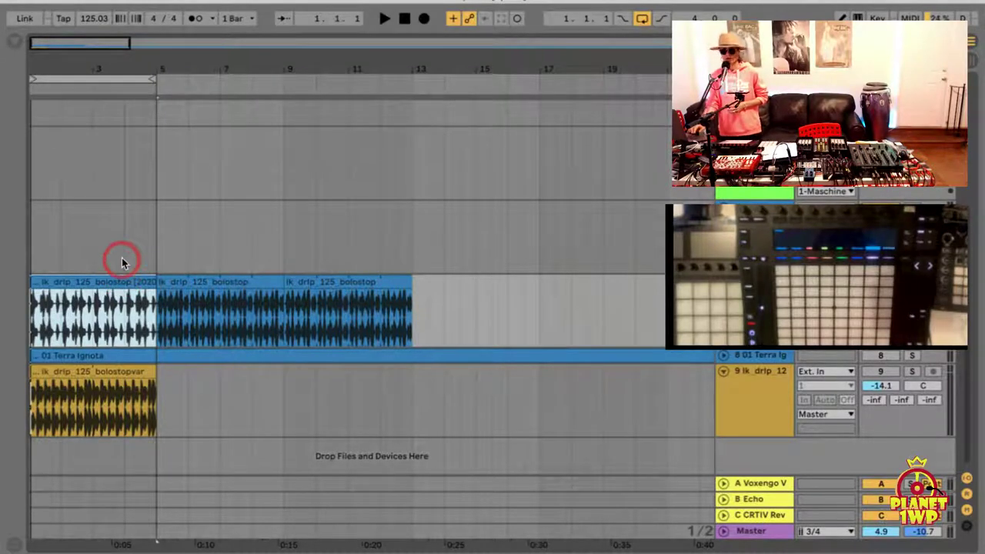
{"action": "scroll", "coordinate": [122, 259], "scroll_direction": "right", "scroll_amount": 1}
{"action": "scroll", "coordinate": [122, 259], "scroll_direction": "up", "scroll_amount": 1}
{"action": "scroll", "coordinate": [121, 259], "scroll_direction": "down", "scroll_amount": 1}
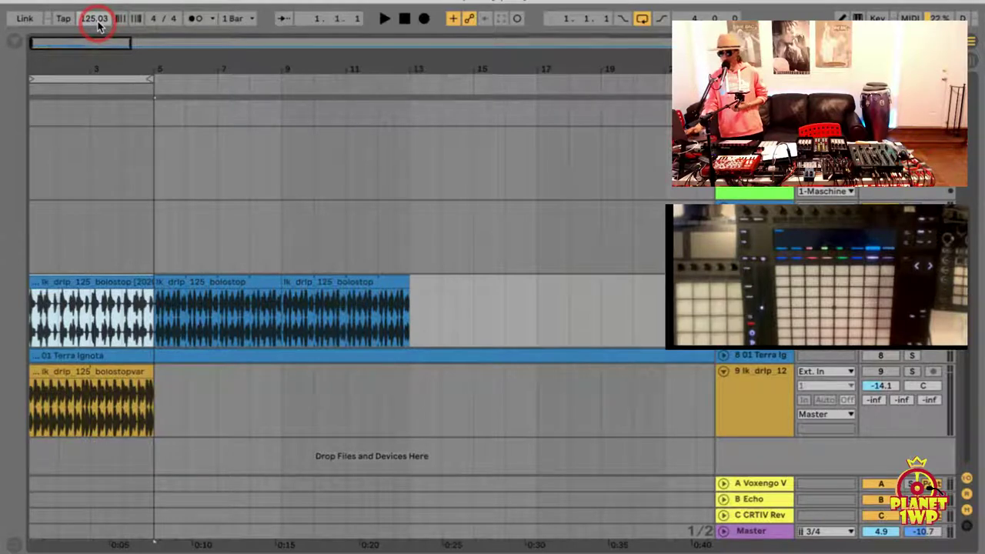
Play the arrangement while raising the tempo to 178 BPM and lowering it to 129 BPM, and stop playback
{"action": "key", "text": "space"}
{"action": "left_click_drag", "start_coordinate": [97, 20], "coordinate": [91, 20]}
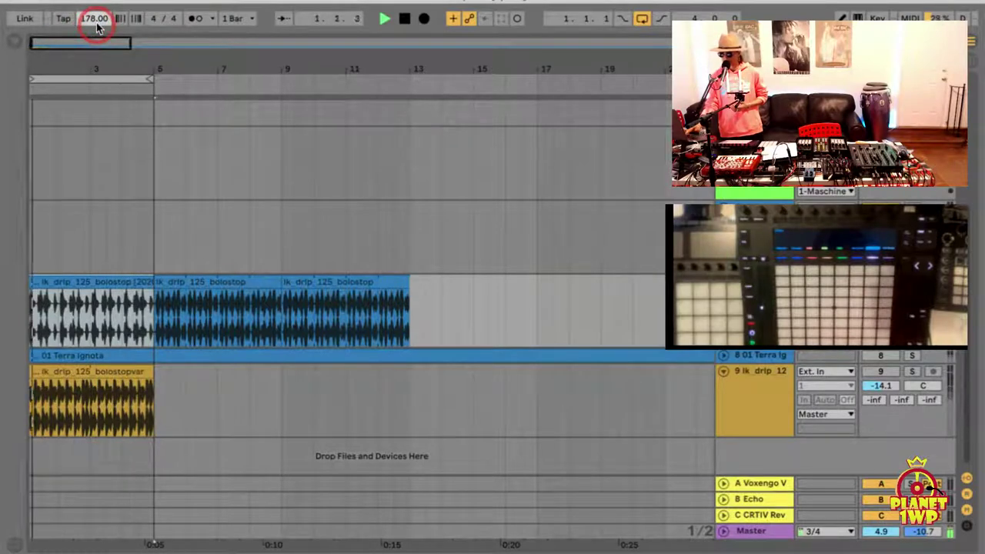
{"action": "left_click_drag", "start_coordinate": [92, 20], "coordinate": [92, 19]}
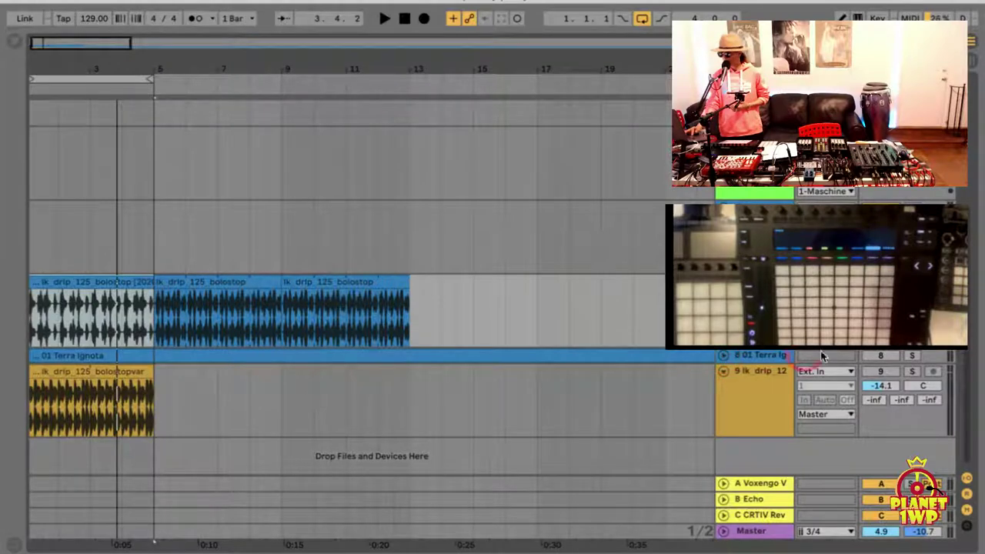
Activate and unfold the 01 Terra Ignota track, and play it from bar 9
{"action": "left_click", "coordinate": [878, 356]}
{"action": "left_click", "coordinate": [723, 355]}
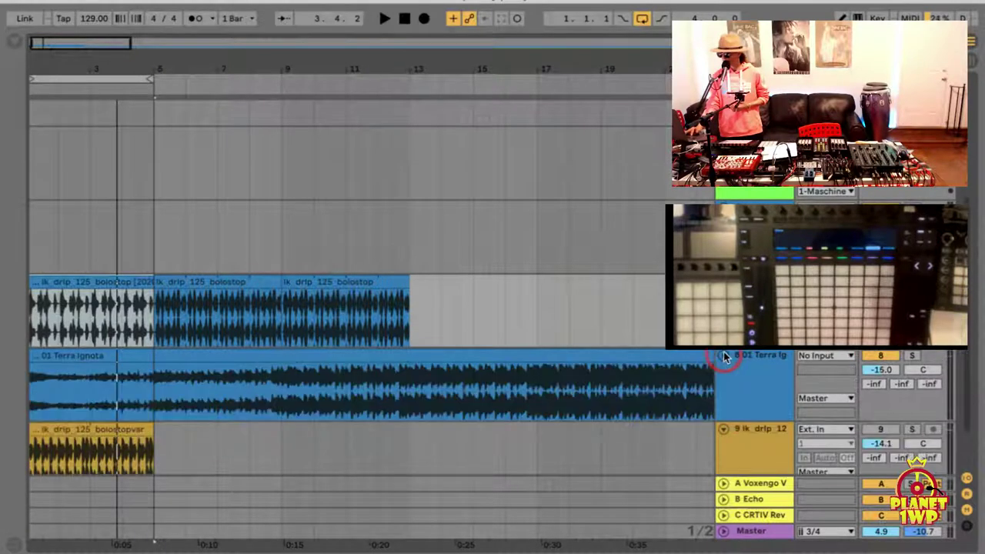
{"action": "left_click", "coordinate": [285, 390]}
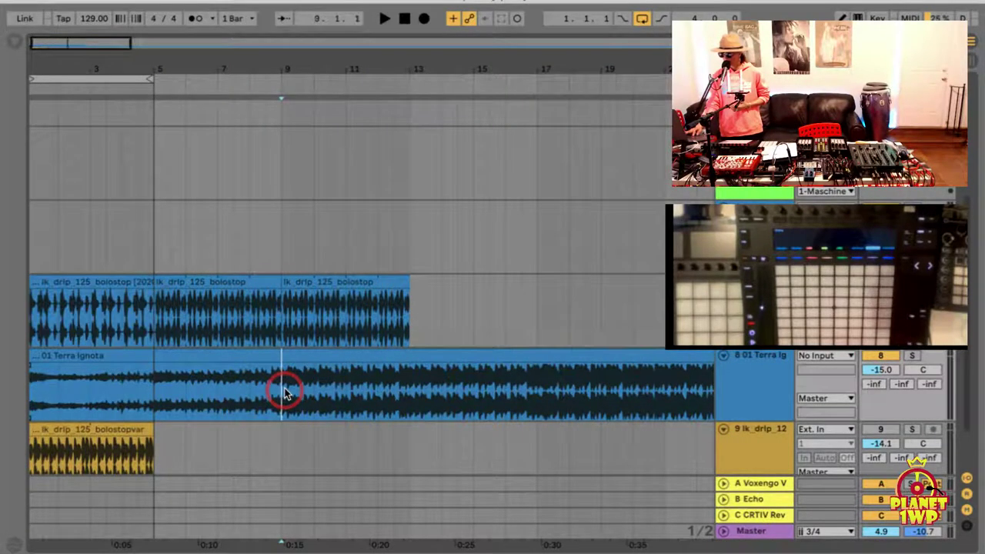
{"action": "key", "text": "space"}
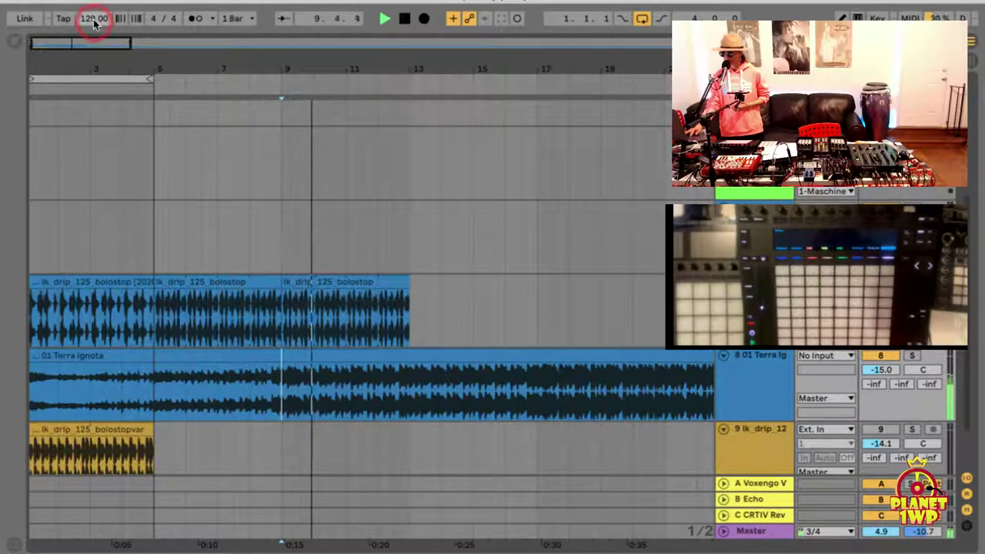
Raise the tempo to 151 BPM while the 01 Terra Ignota track plays, and stop playback
{"action": "left_click_drag", "start_coordinate": [93, 21], "coordinate": [94, 21]}
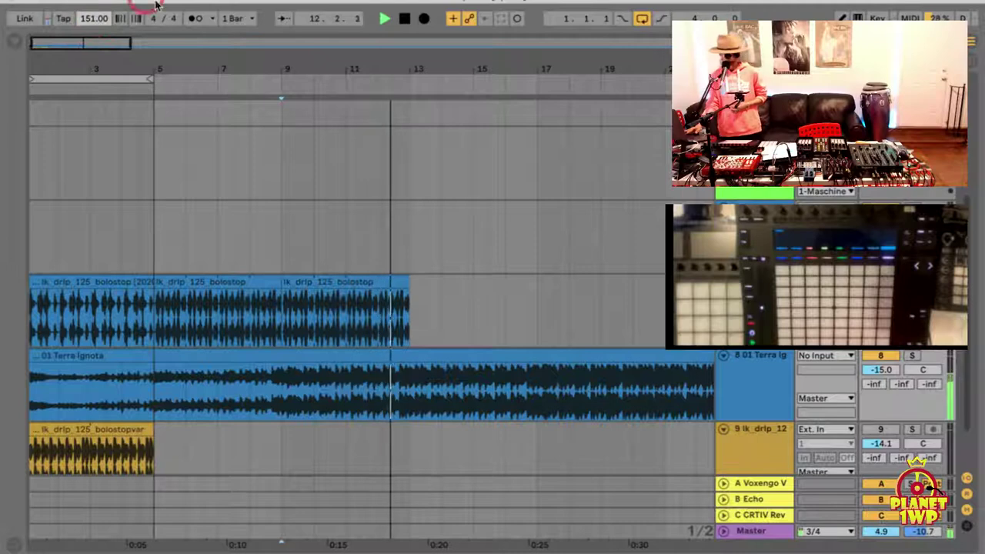
{"action": "left_click", "coordinate": [202, 20]}
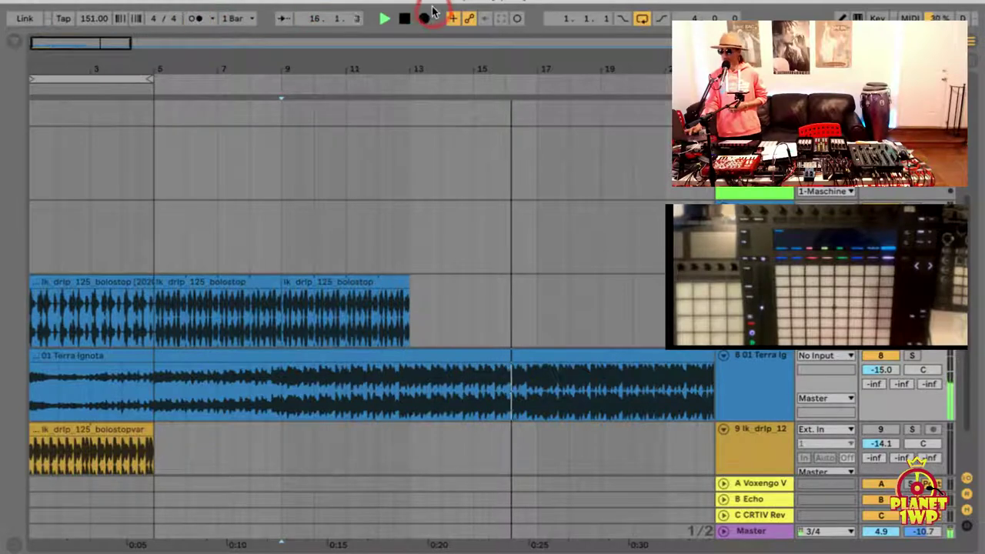
{"action": "left_click", "coordinate": [391, 22]}
{"action": "left_click", "coordinate": [401, 22]}
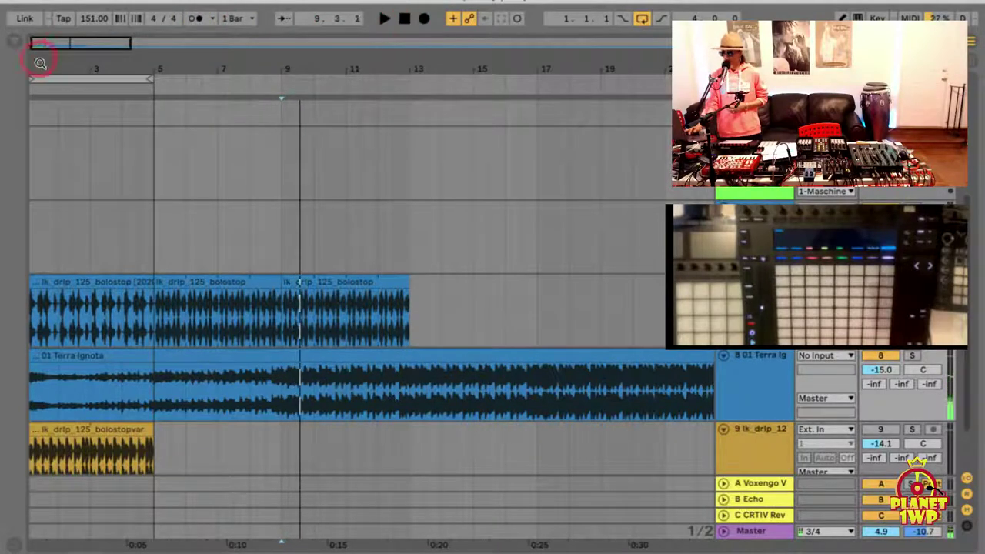
Set the tempo to 128 BPM and deactivate the 01 Terra Ignota track
{"action": "left_click_drag", "start_coordinate": [86, 21], "coordinate": [86, 23]}
{"action": "left_click", "coordinate": [494, 152]}
{"action": "left_click", "coordinate": [887, 355]}
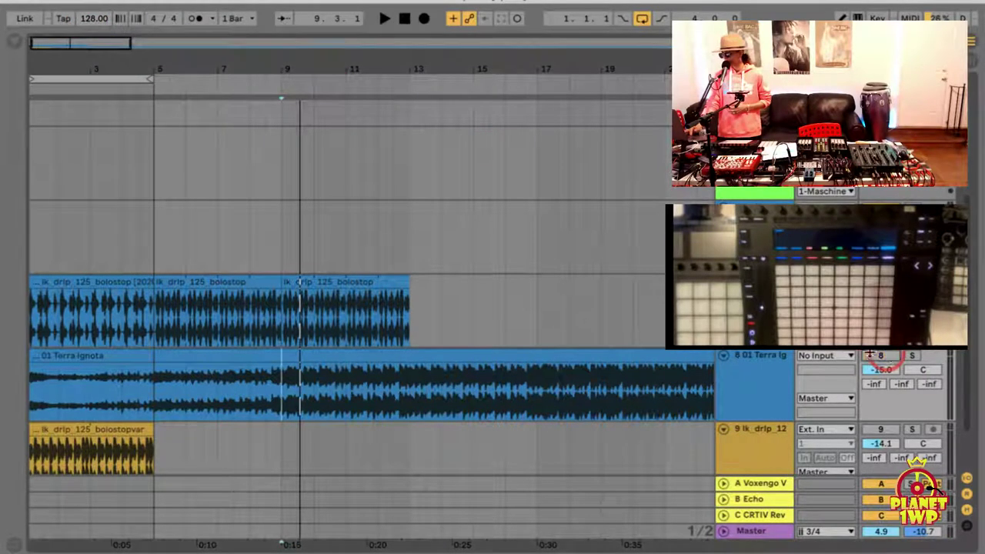
{"action": "left_click", "coordinate": [883, 281]}
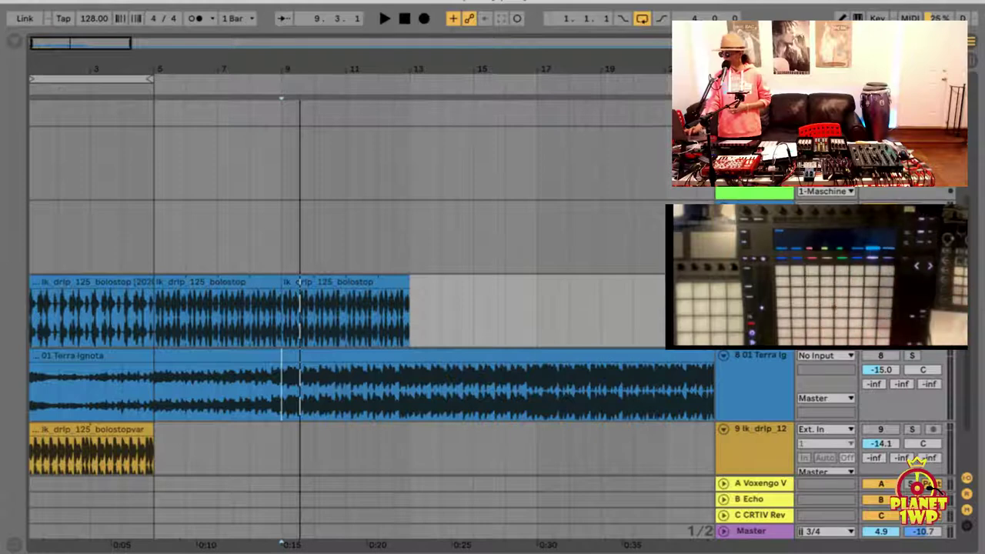
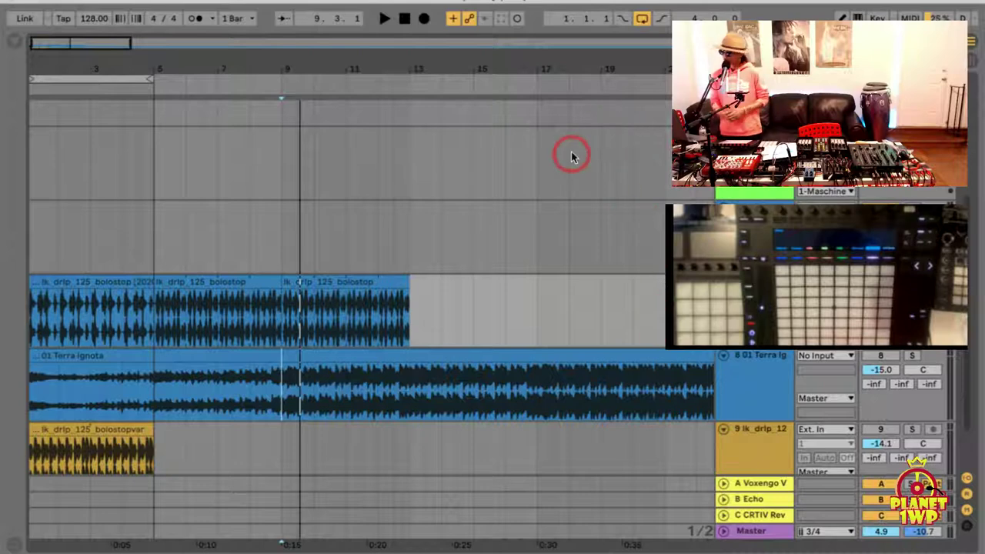
Switch to Mixed In Key 8 to view the analysed key of the Terra Ignota track
{"action": "mouse_move", "coordinate": [3, 260]}
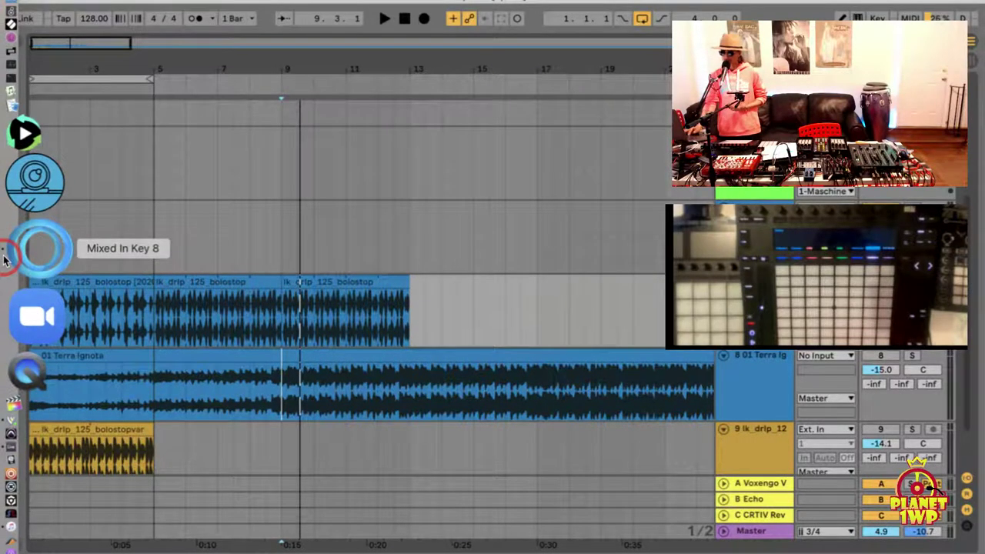
{"action": "left_click", "coordinate": [3, 260]}
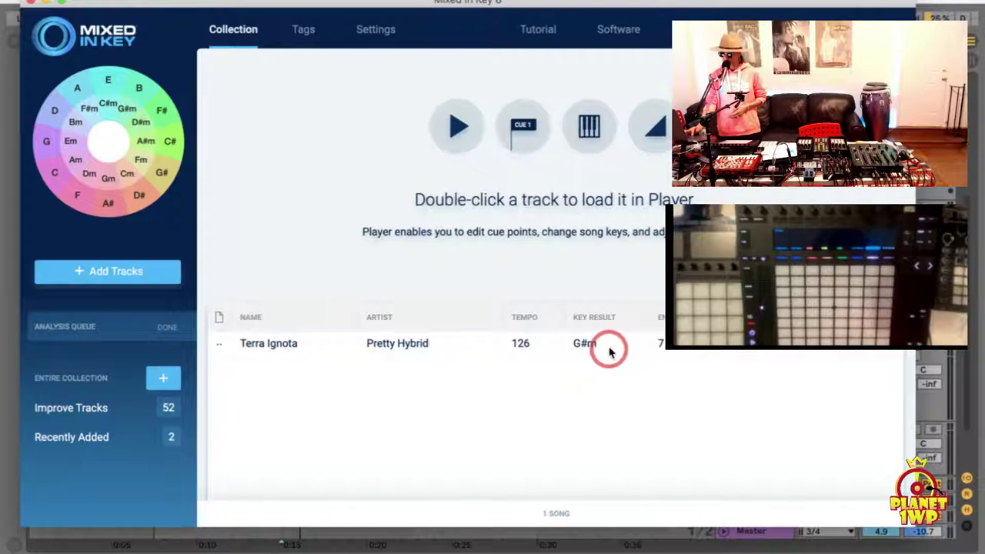
Switch back to Ableton Live and check the Auto-Warp Long Samples and default warp mode settings in the preferences
{"action": "left_click", "coordinate": [943, 2]}
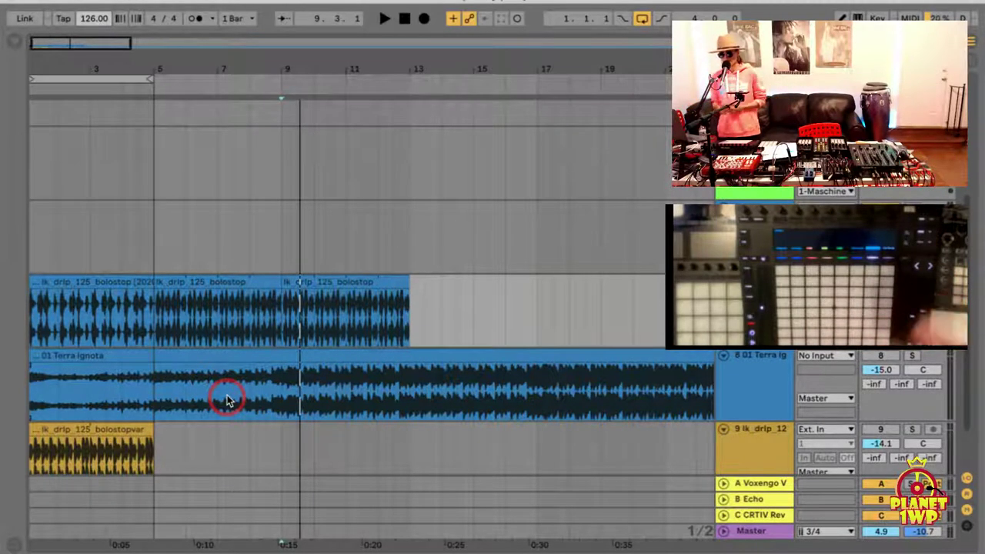
{"action": "left_click", "coordinate": [134, 62]}
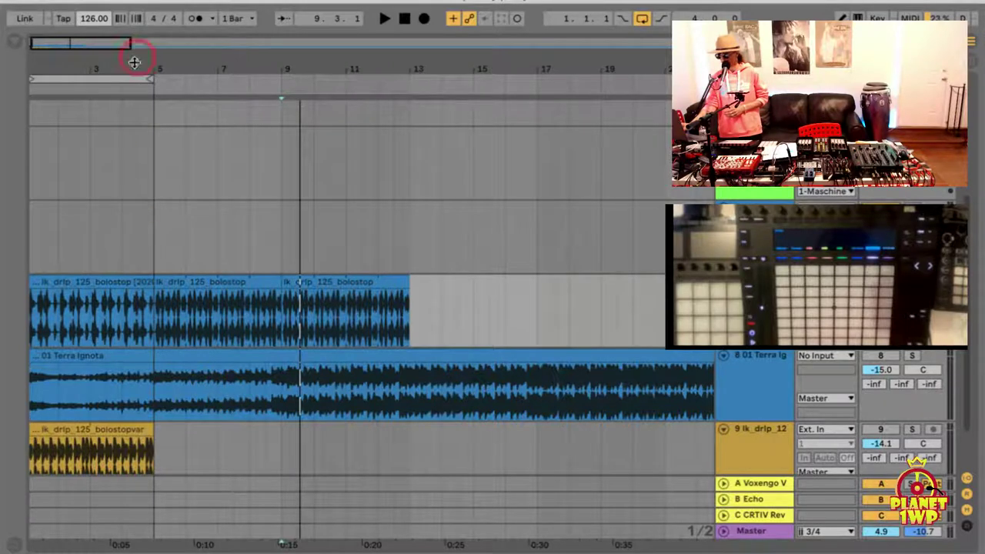
{"action": "left_click", "coordinate": [52, 1]}
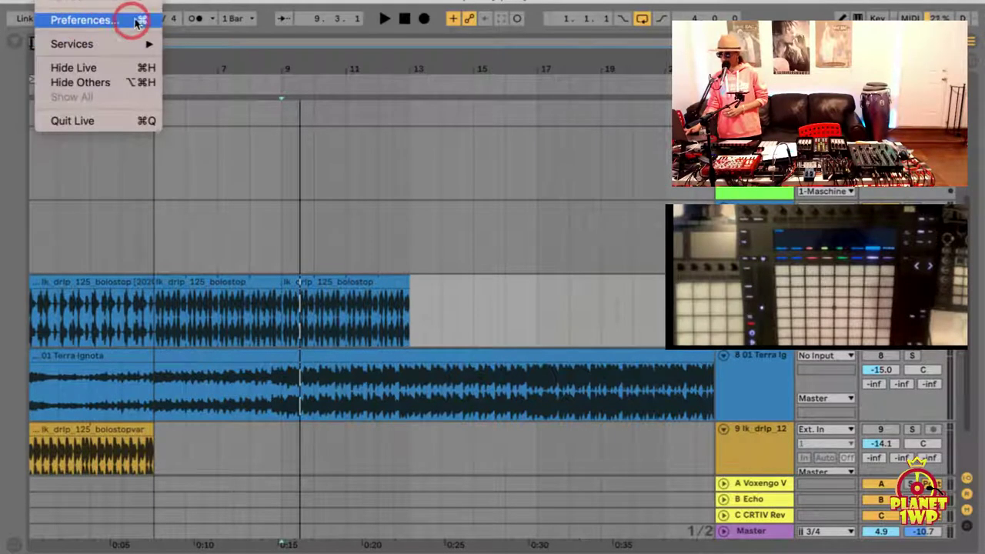
{"action": "left_click", "coordinate": [85, 20]}
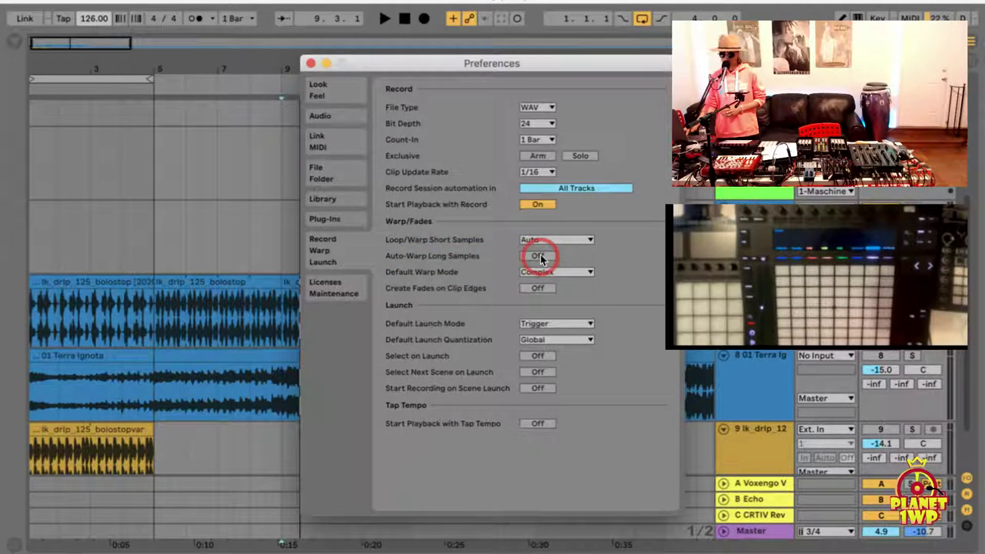
{"action": "left_click", "coordinate": [310, 64]}
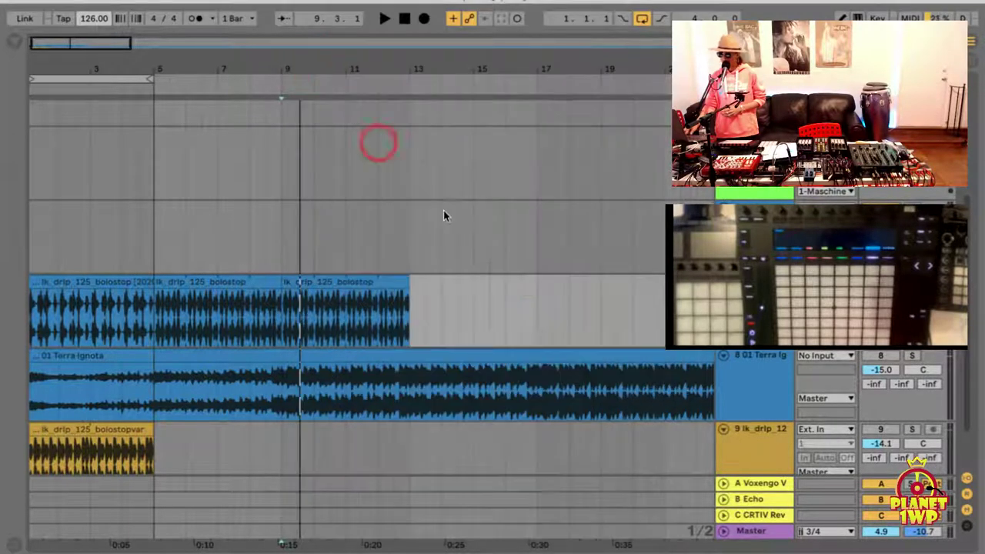
Add the 02 Terra Ignota (Dub) audio file to a new track below the existing ones, starting at bar 1
{"action": "left_click", "coordinate": [750, 384]}
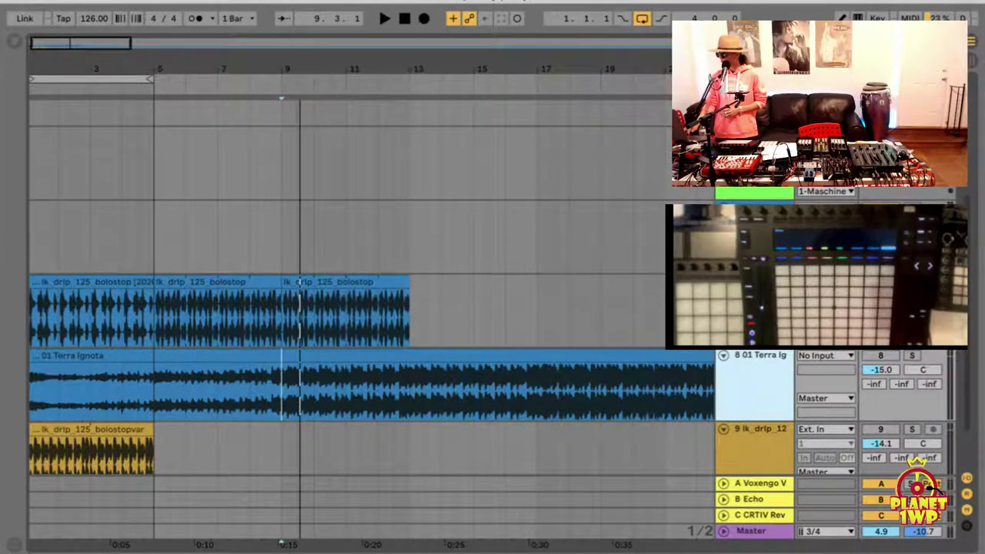
{"action": "scroll", "coordinate": [636, 436], "scroll_direction": "down", "scroll_amount": 3}
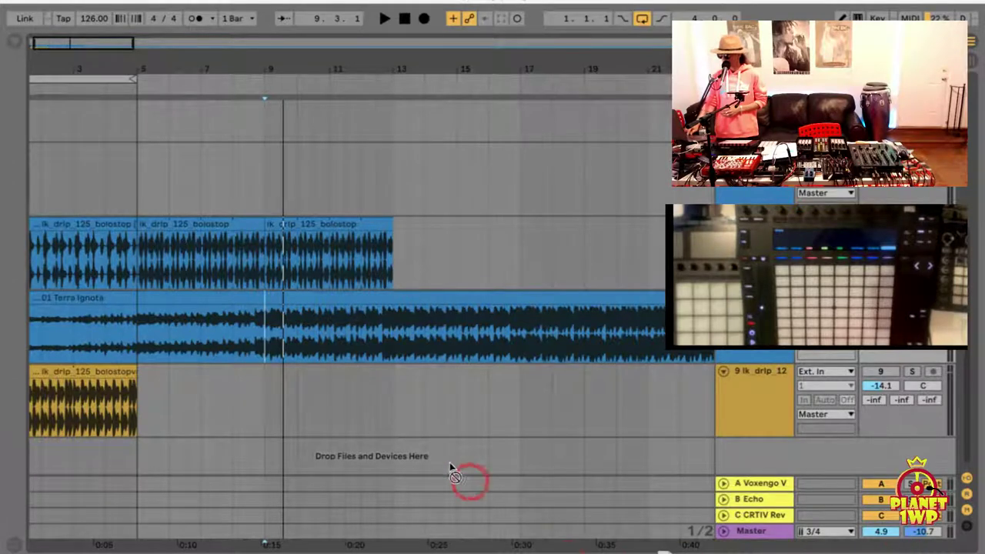
{"action": "mouse_move", "coordinate": [452, 469]}
{"action": "left_mouse_down"}
{"action": "mouse_move", "coordinate": [251, 439]}
{"action": "mouse_move", "coordinate": [126, 436]}
{"action": "mouse_move", "coordinate": [75, 460]}
{"action": "mouse_move", "coordinate": [34, 457]}
{"action": "left_mouse_up"}
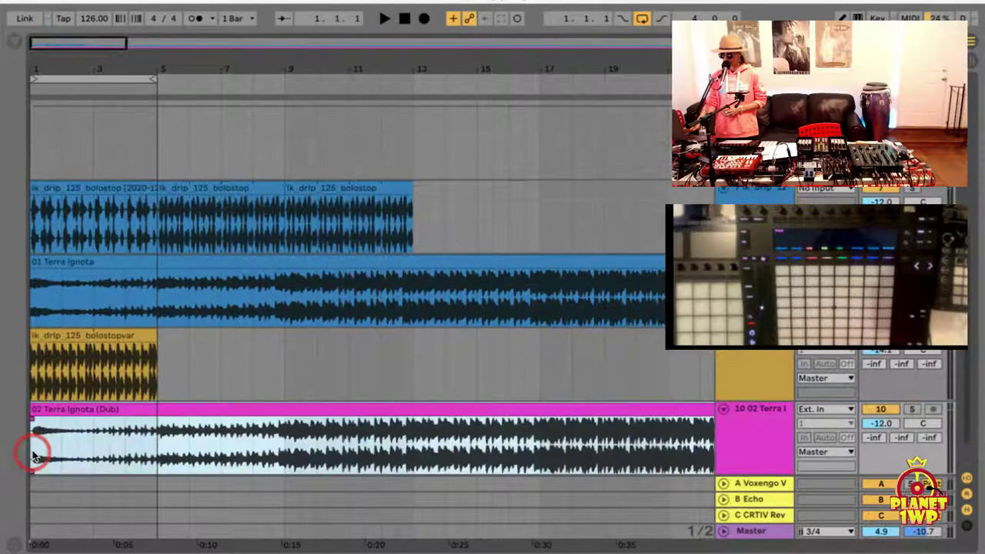
View the warp settings and waveform of the 02 Terra Ignota (Dub) clip, and hide the clip details
{"action": "double_click", "coordinate": [206, 402]}
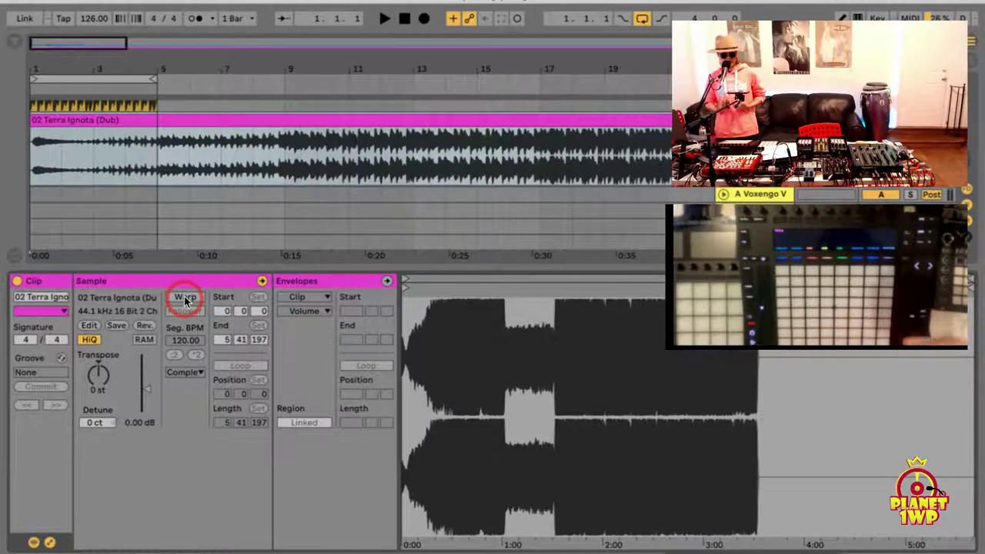
{"action": "left_click", "coordinate": [483, 362]}
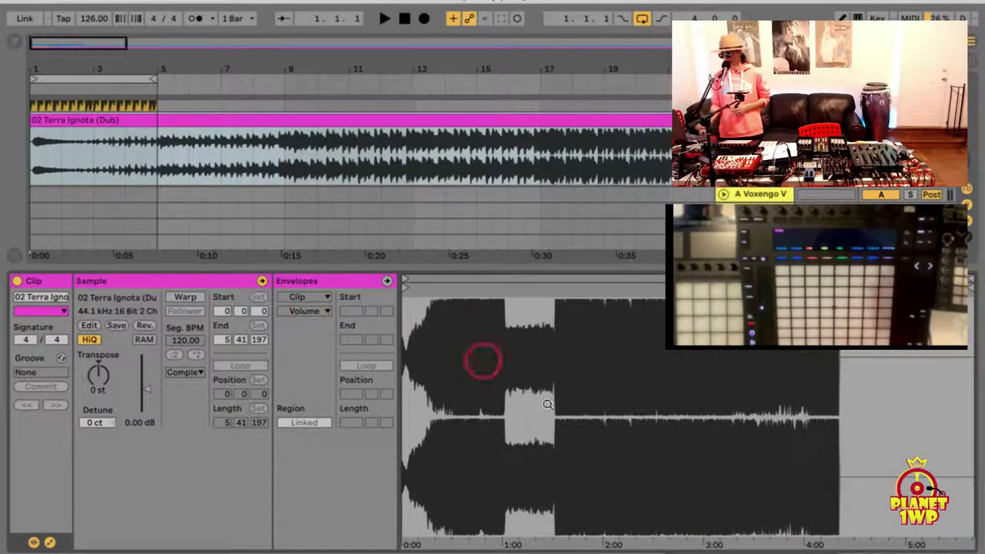
{"action": "key", "text": "super+alt+l"}
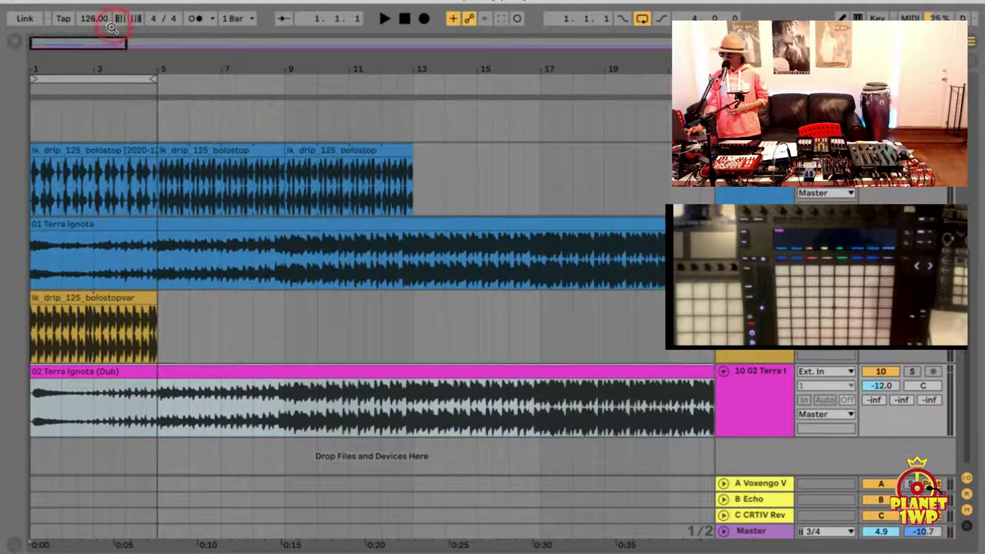
Check the computer key assigned to Tap Tempo in key mapping mode, and leave the mode
{"action": "left_click", "coordinate": [267, 381]}
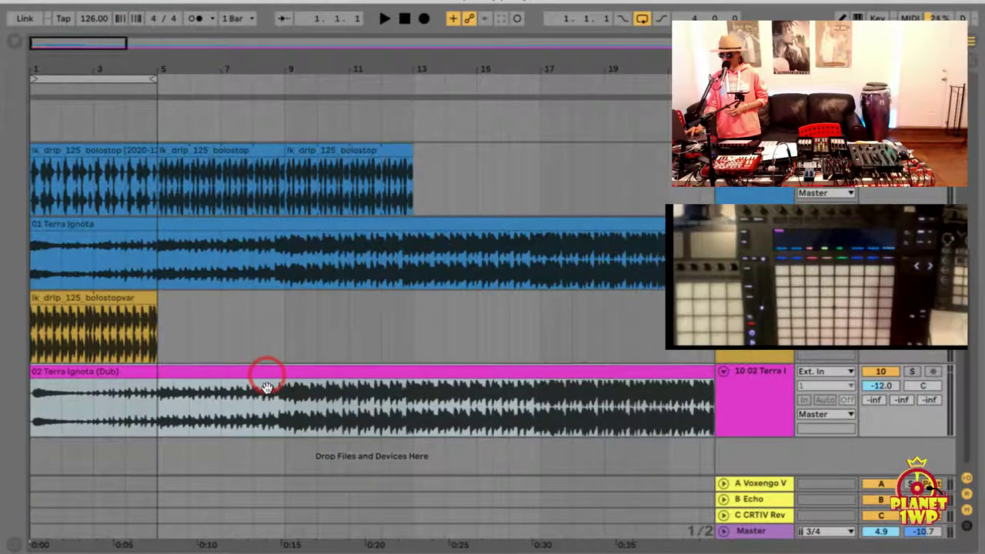
{"action": "left_click", "coordinate": [167, 217]}
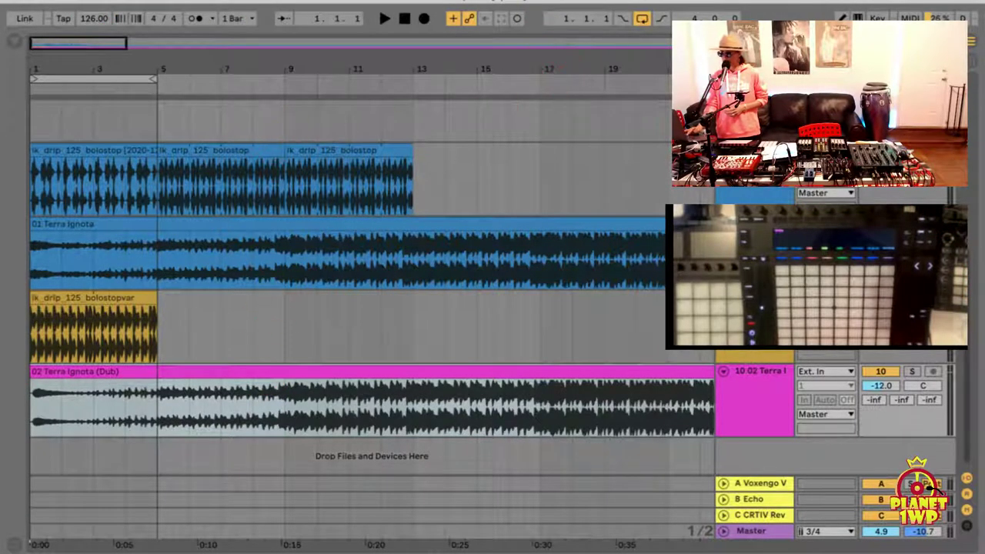
{"action": "left_click", "coordinate": [67, 17]}
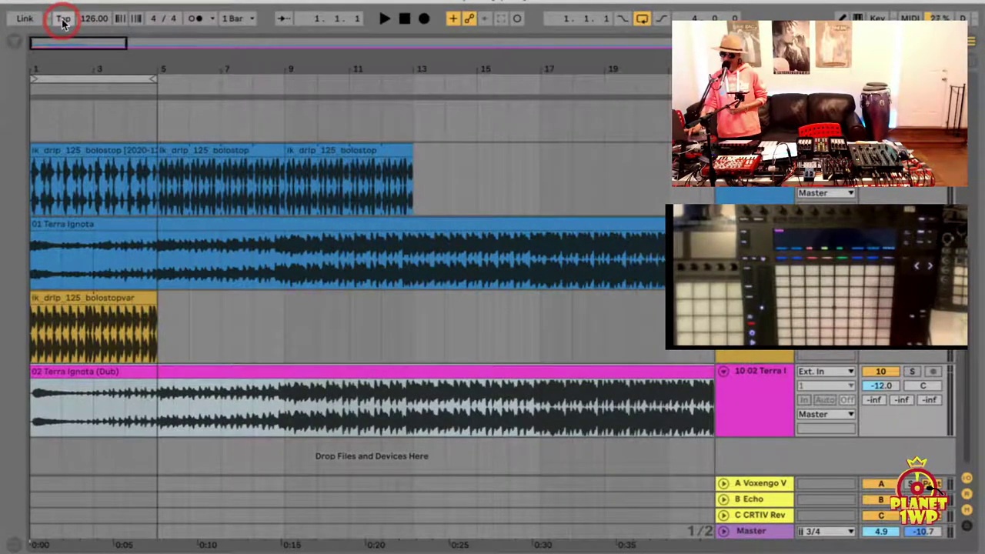
{"action": "left_click", "coordinate": [215, 67]}
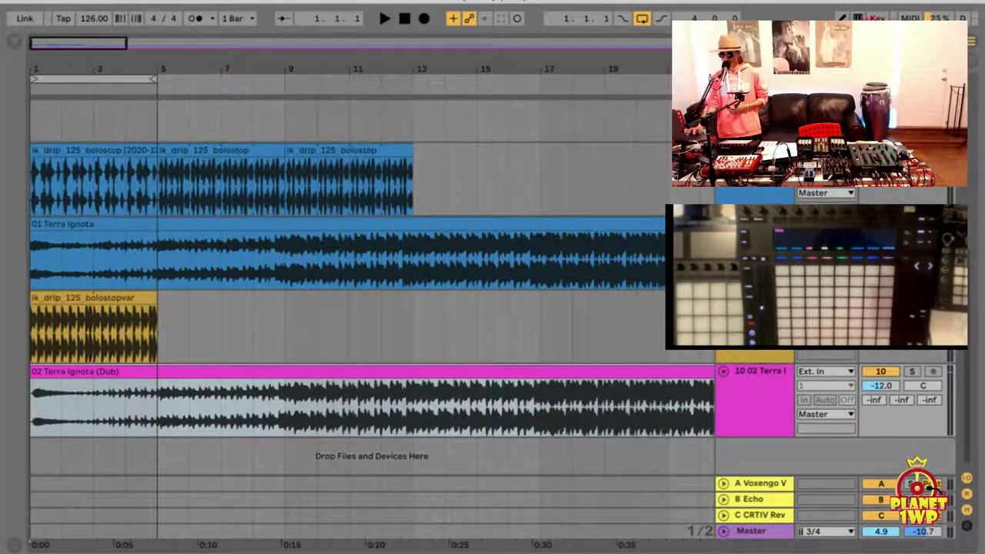
{"action": "left_click", "coordinate": [877, 17]}
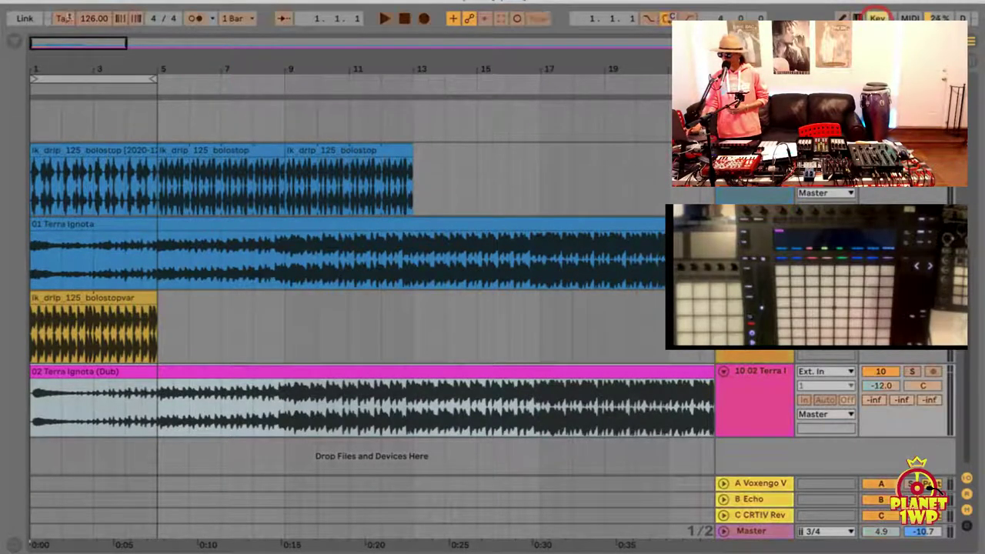
{"action": "left_click", "coordinate": [57, 22]}
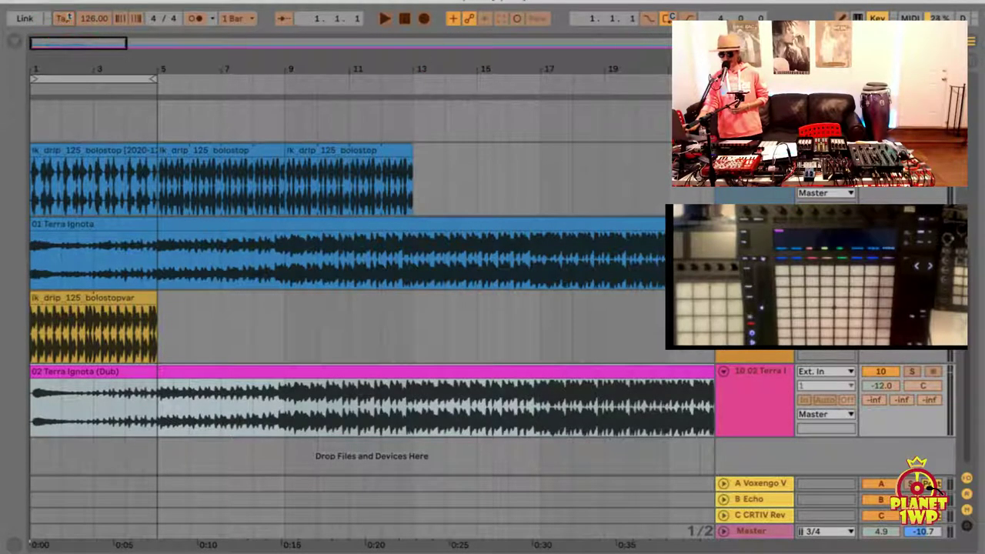
{"action": "left_click", "coordinate": [876, 18]}
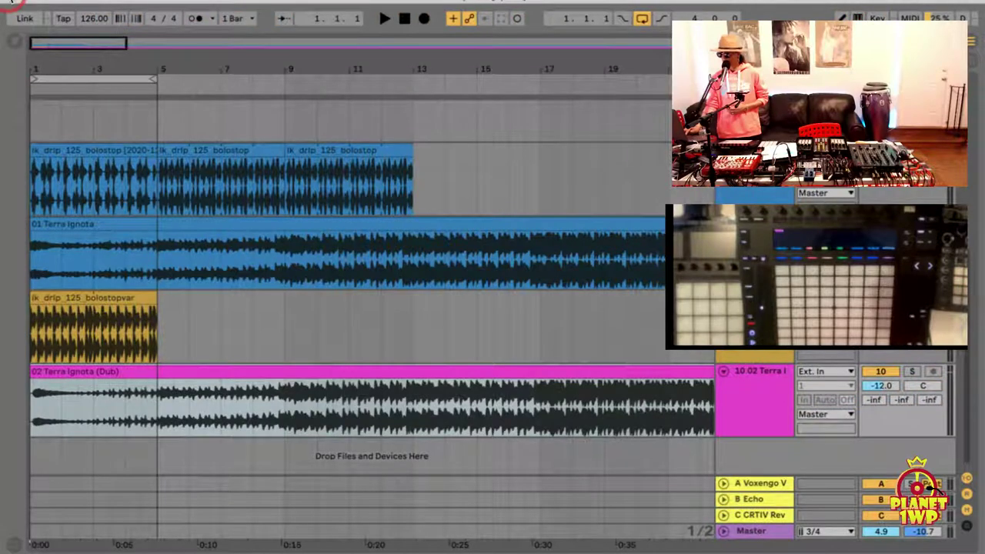
Tap in a tempo for the set with the key mapped to Tap Tempo
{"action": "key", "text": "t"}
{"action": "key", "text": "t"}
{"action": "key", "text": "t"}
{"action": "key", "text": "t"}
{"action": "key", "text": "t"}
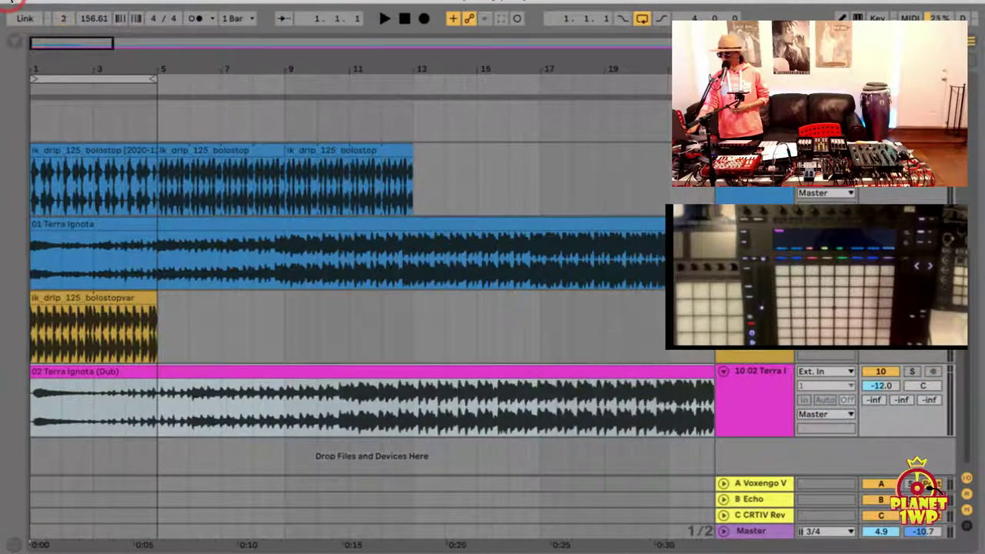
{"action": "key", "text": "t"}
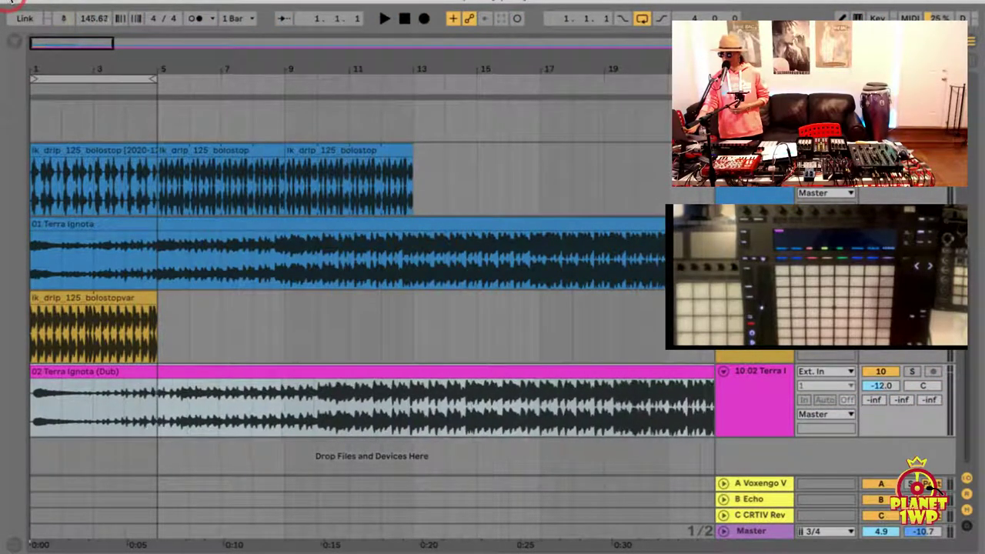
{"action": "key", "text": "t"}
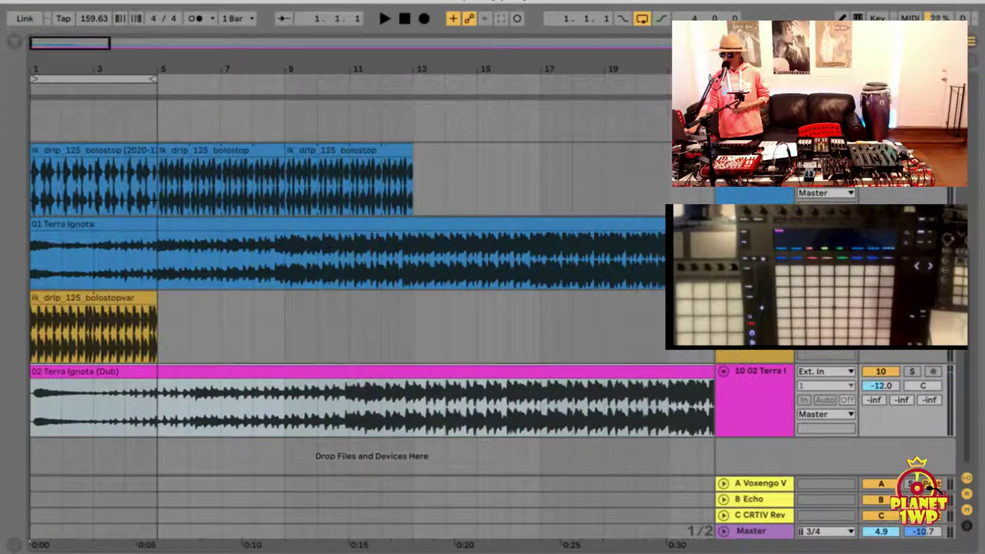
Set the project tempo to 126 BPM
{"action": "left_click_drag", "start_coordinate": [91, 17], "coordinate": [91, 17]}
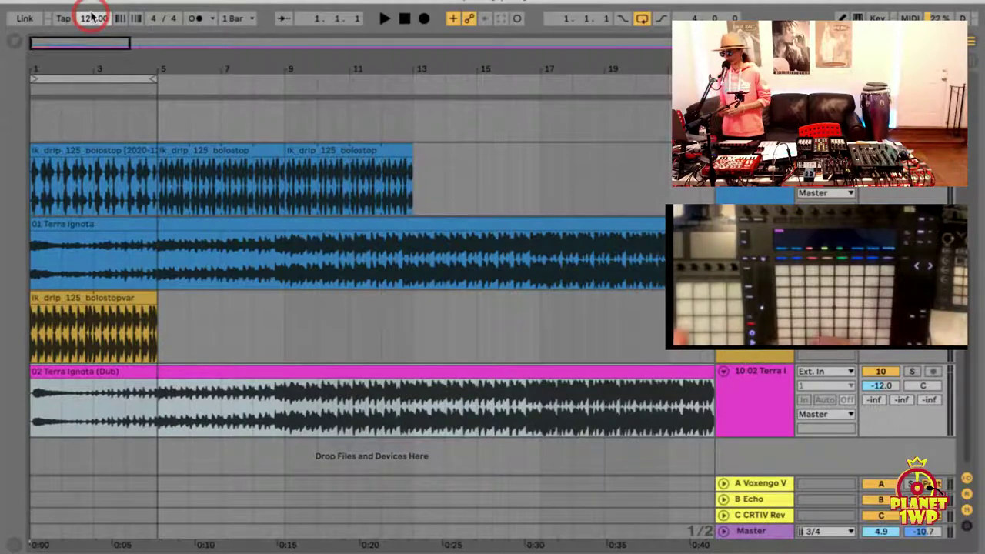
{"action": "left_click", "coordinate": [160, 22]}
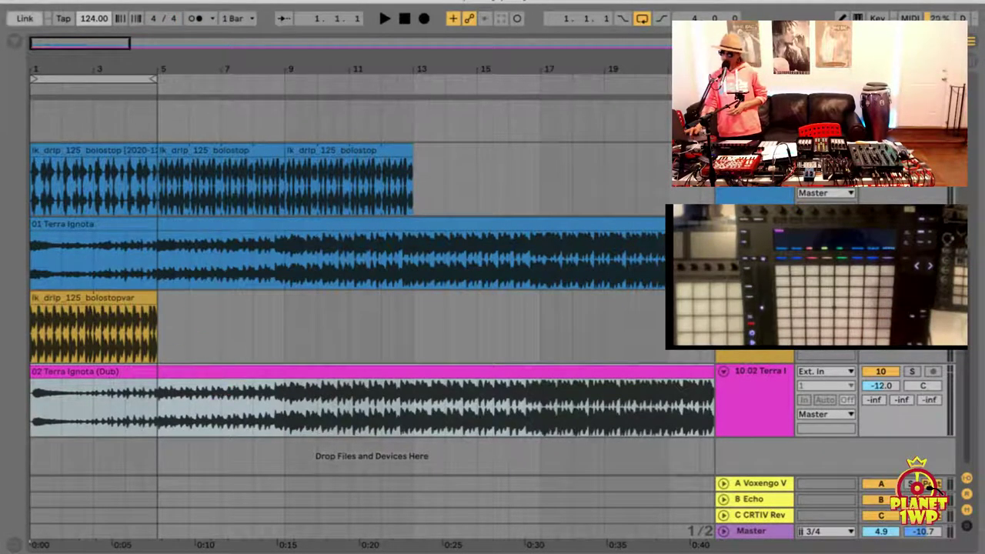
{"action": "left_click_drag", "start_coordinate": [88, 20], "coordinate": [89, 24]}
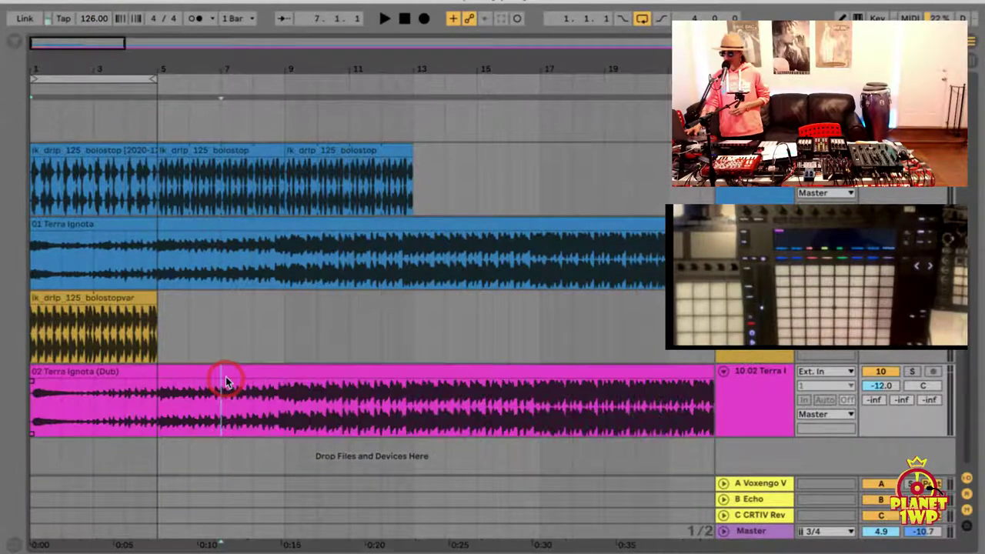
Open the 02 Terra Ignota (Dub) clip and set its start marker where the audio begins, at about 0.224 seconds
{"action": "double_click", "coordinate": [225, 381]}
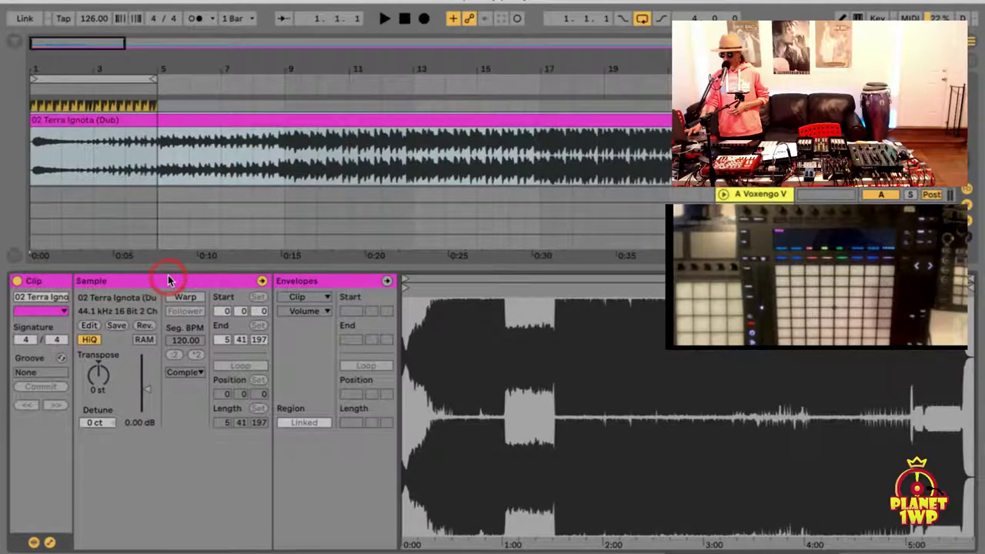
{"action": "mouse_move", "coordinate": [421, 292]}
{"action": "left_mouse_down"}
{"action": "mouse_move", "coordinate": [450, 391]}
{"action": "mouse_move", "coordinate": [429, 294]}
{"action": "mouse_move", "coordinate": [524, 295]}
{"action": "left_mouse_up"}
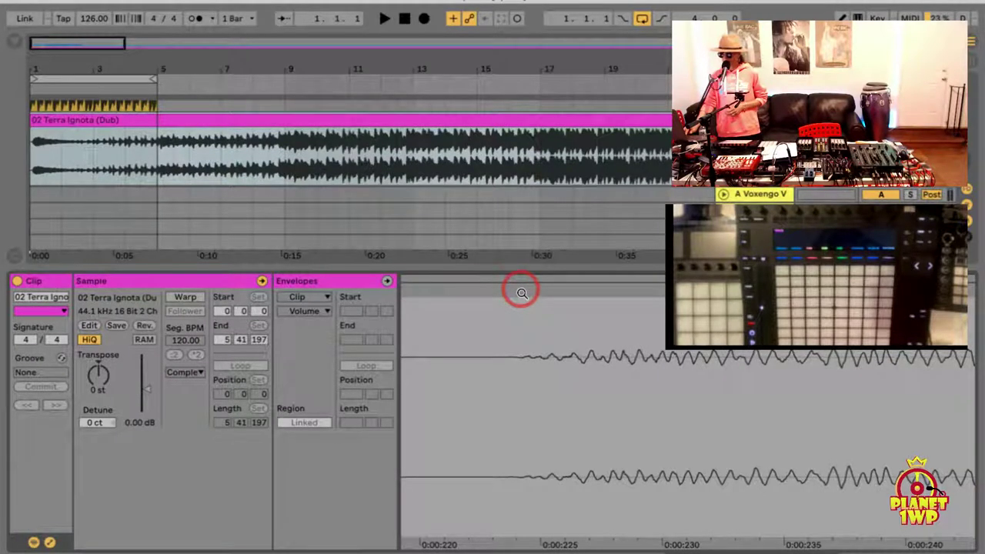
{"action": "left_click_drag", "start_coordinate": [522, 293], "coordinate": [426, 294]}
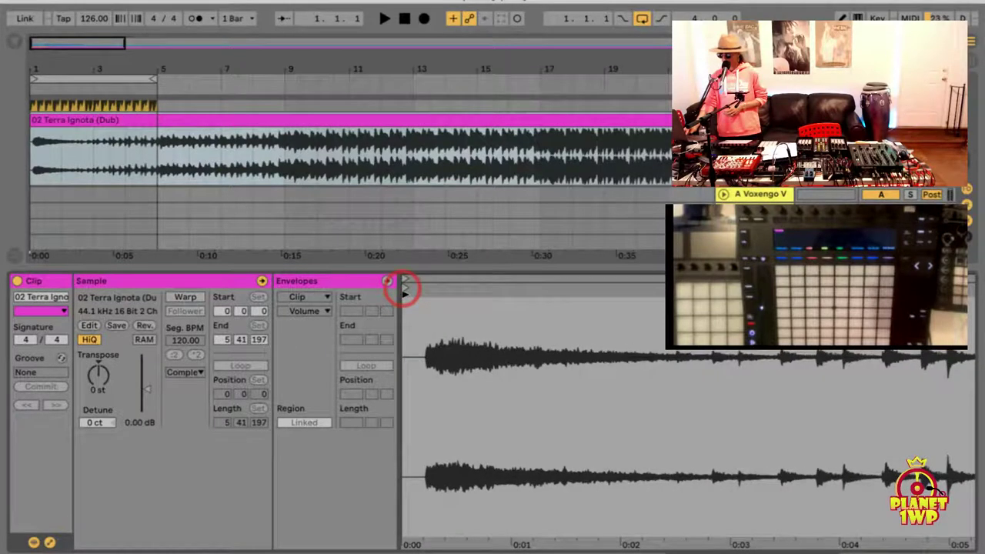
{"action": "left_click_drag", "start_coordinate": [431, 282], "coordinate": [454, 292]}
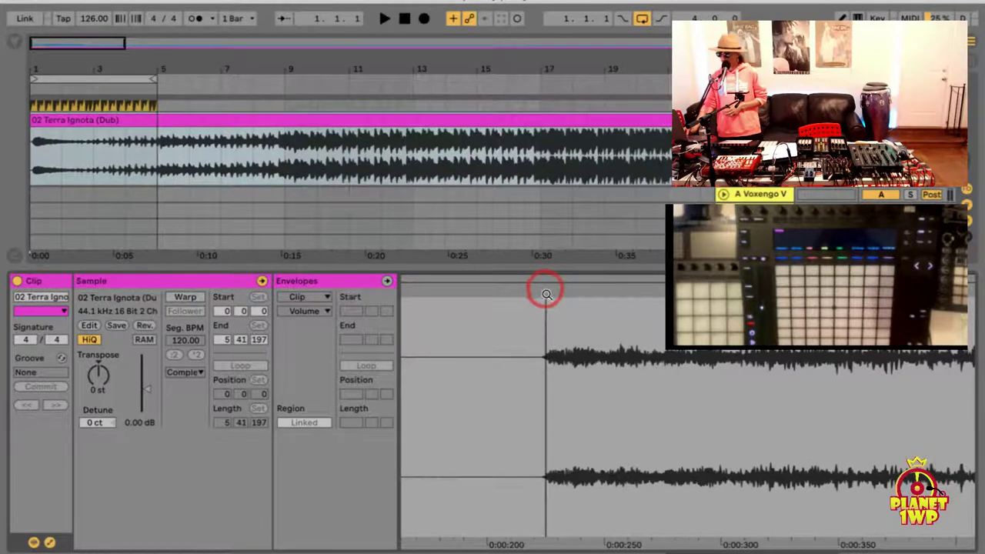
{"action": "left_click_drag", "start_coordinate": [546, 294], "coordinate": [533, 294]}
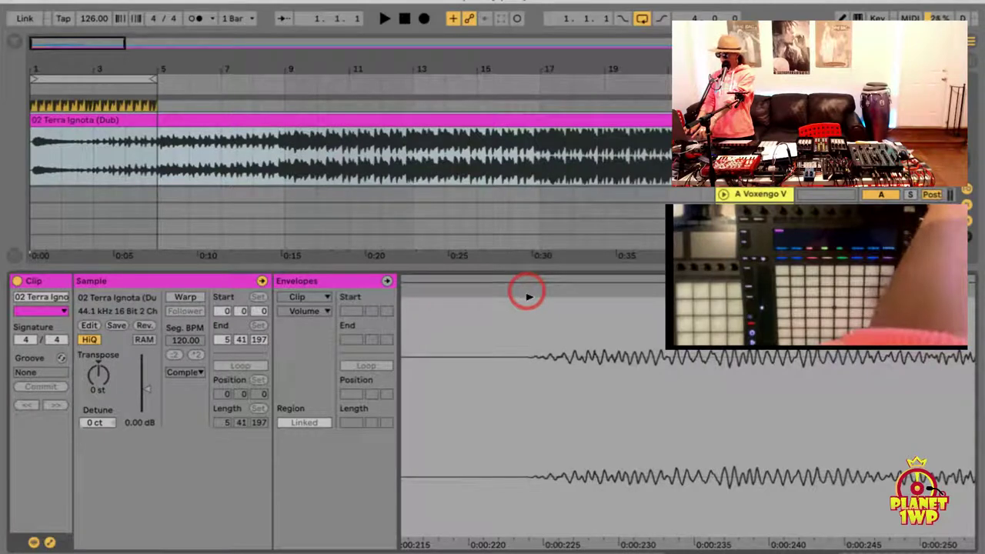
{"action": "left_click", "coordinate": [529, 296]}
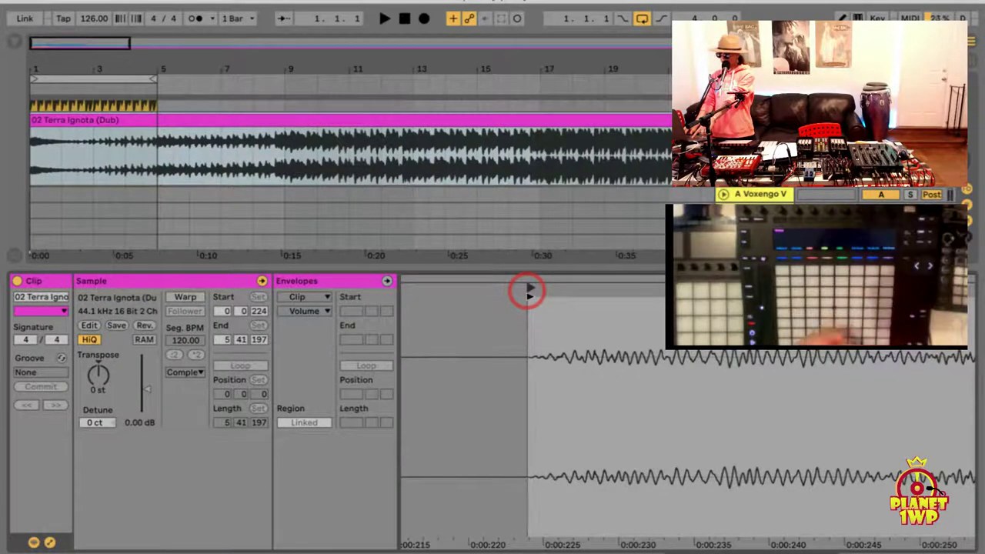
{"action": "left_click_drag", "start_coordinate": [530, 291], "coordinate": [526, 291]}
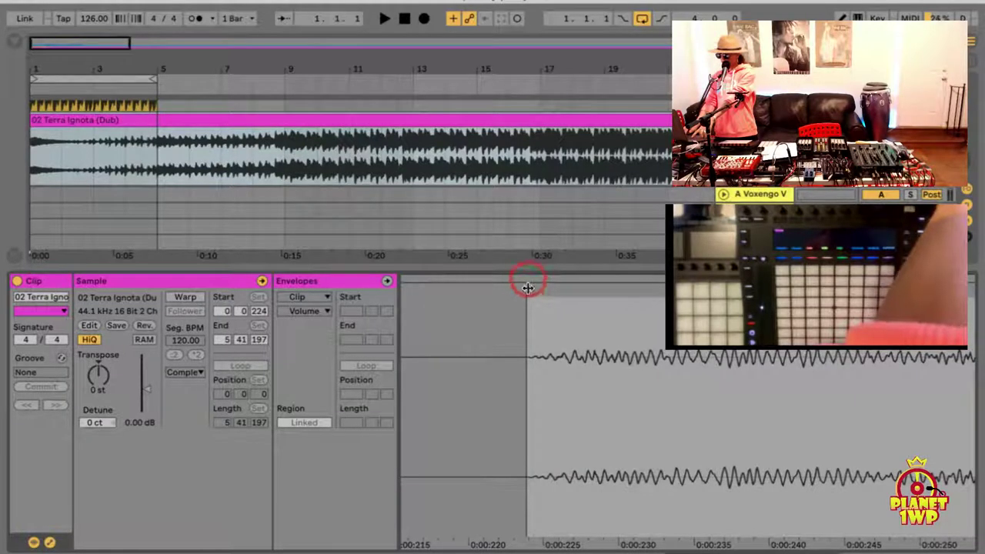
{"action": "left_click_drag", "start_coordinate": [539, 294], "coordinate": [538, 292]}
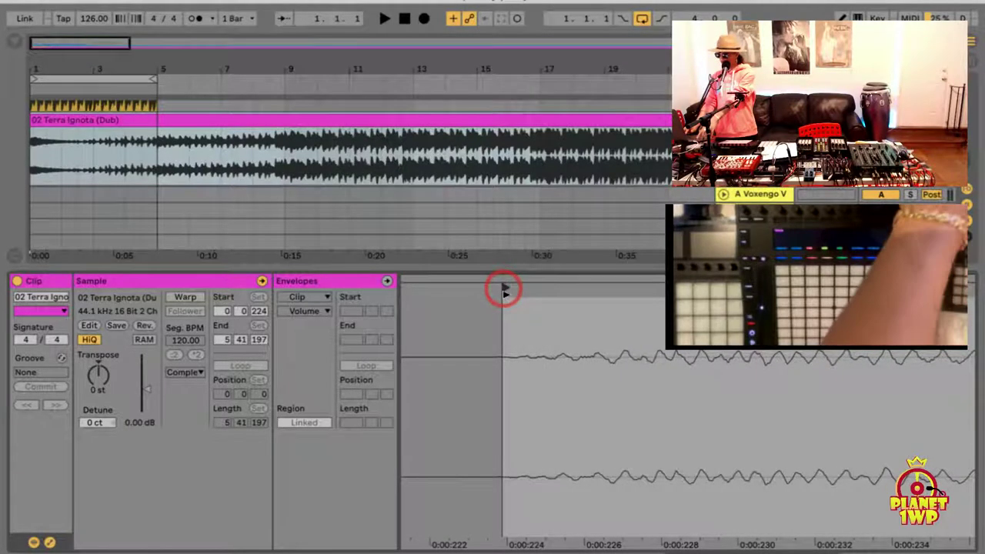
Set 1.1.1 at the clip's start marker and warp the clip at 126 BPM from there
{"action": "right_click", "coordinate": [504, 290]}
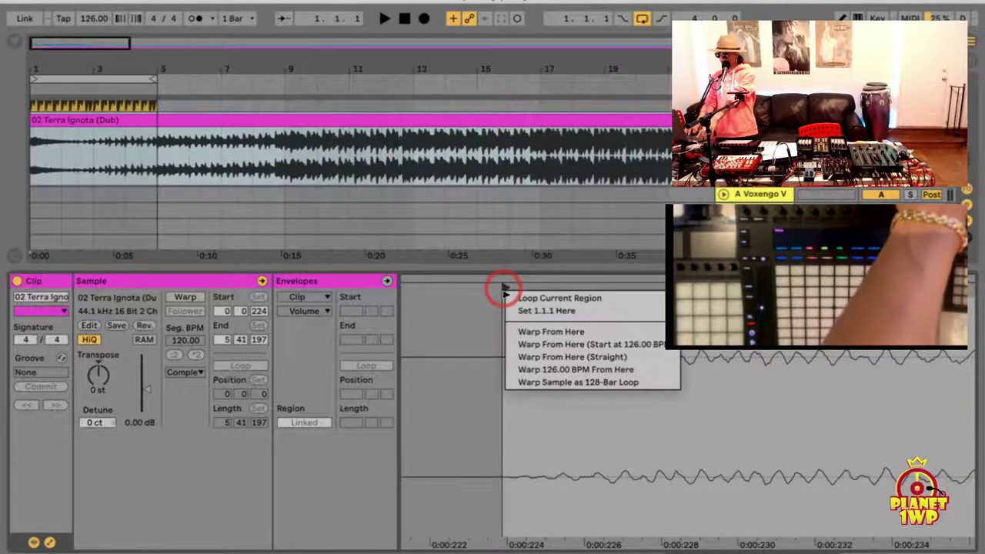
{"action": "left_click", "coordinate": [543, 311]}
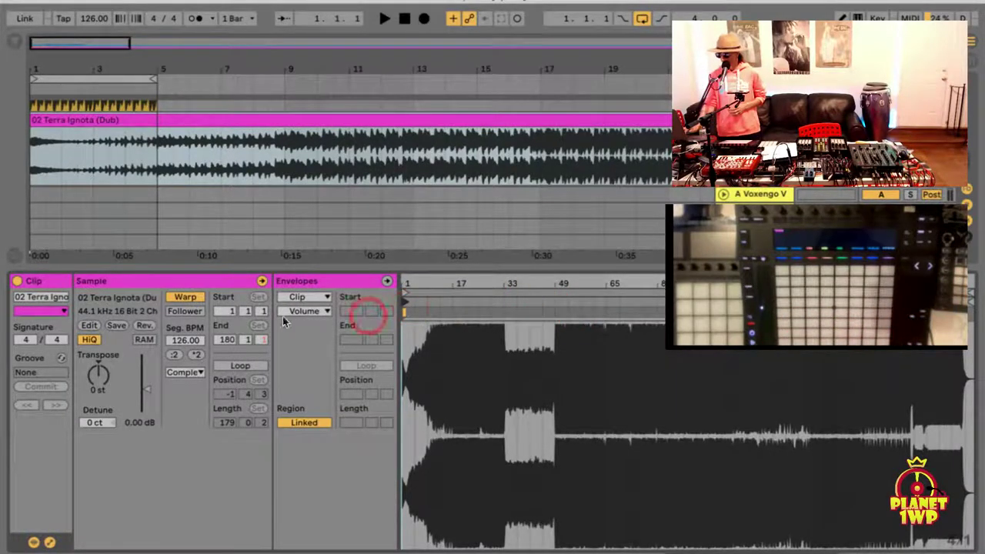
{"action": "left_click", "coordinate": [180, 341]}
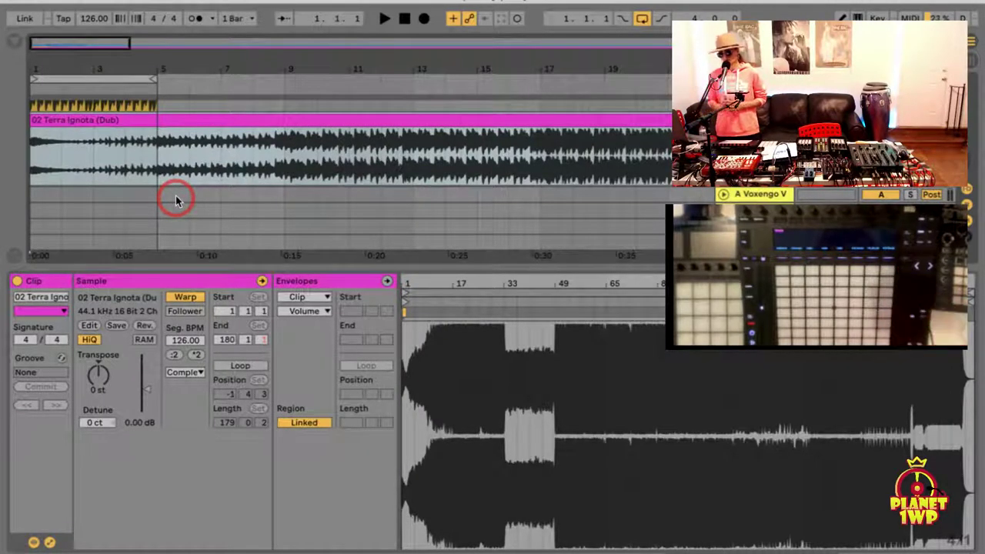
Play the warped clip from the drop at bar 49 with the metronome on to check its timing
{"action": "left_click_drag", "start_coordinate": [457, 282], "coordinate": [460, 279]}
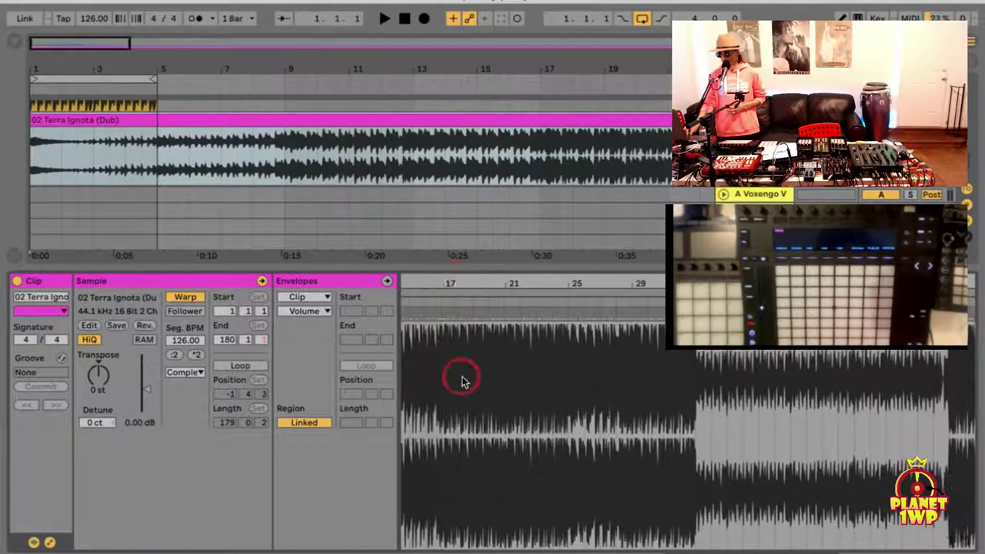
{"action": "left_click_drag", "start_coordinate": [462, 381], "coordinate": [514, 287]}
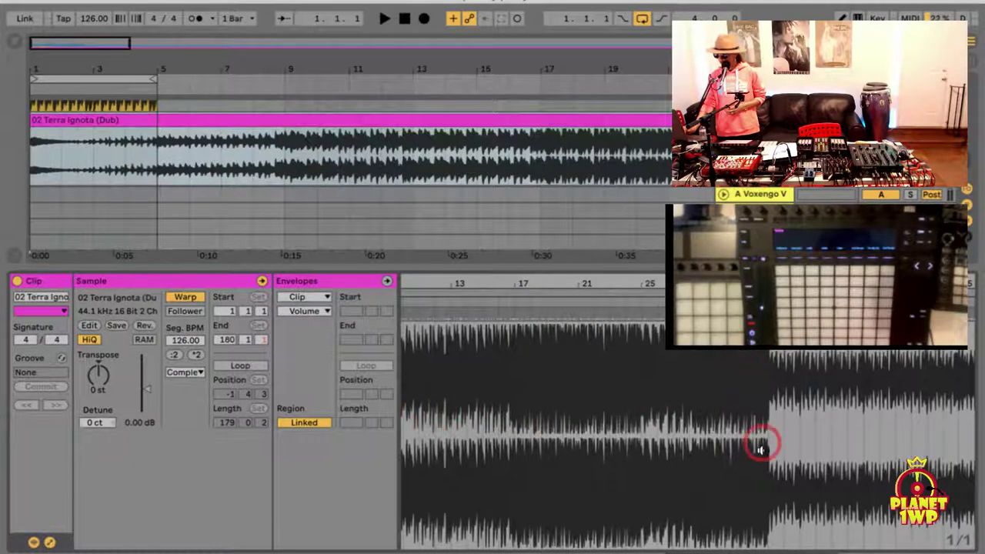
{"action": "scroll", "coordinate": [762, 445], "scroll_direction": "right", "scroll_amount": 8}
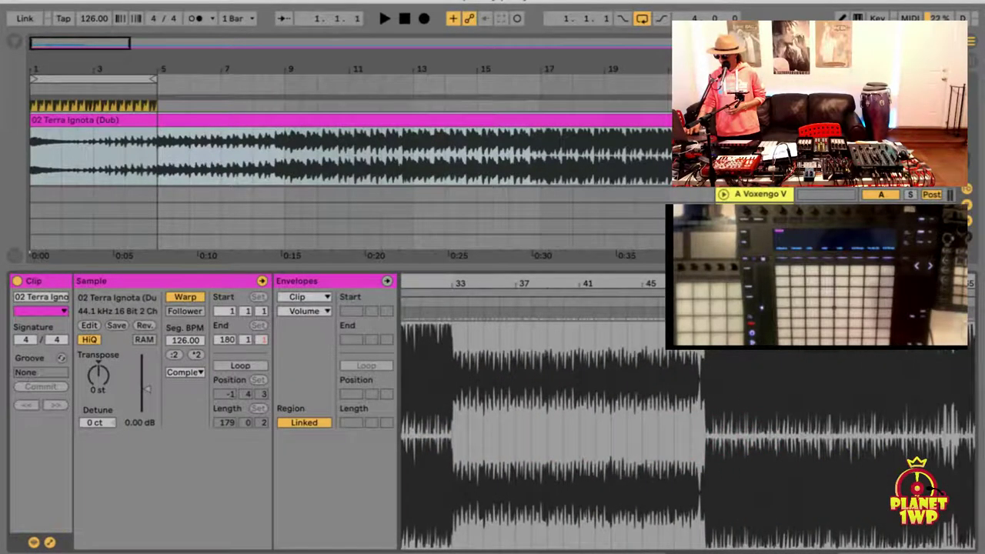
{"action": "left_click_drag", "start_coordinate": [712, 288], "coordinate": [711, 340]}
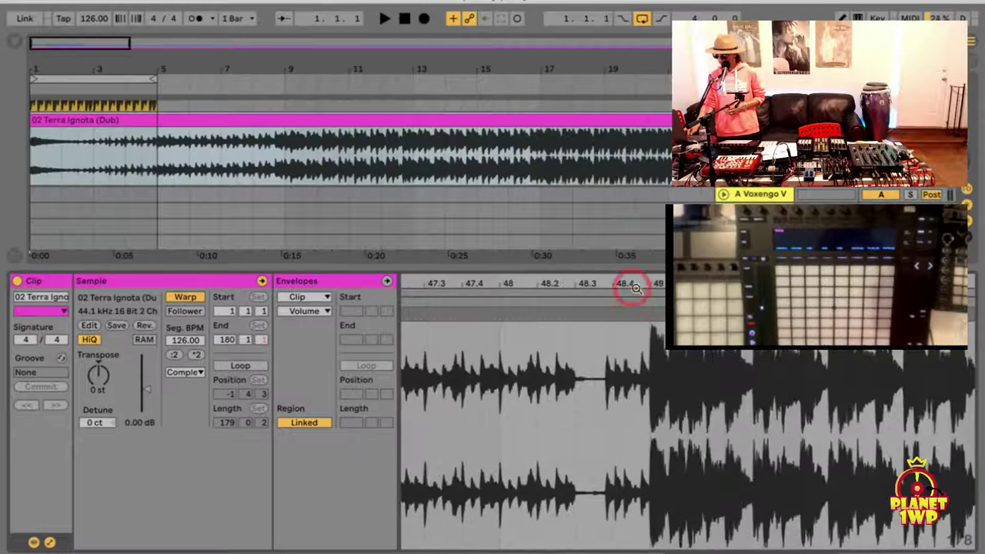
{"action": "left_click_drag", "start_coordinate": [636, 287], "coordinate": [638, 306]}
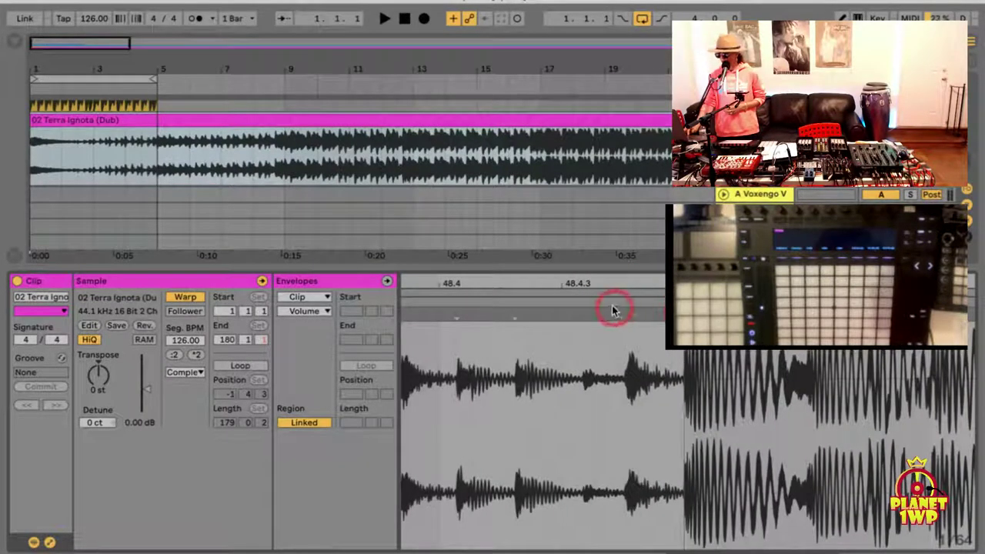
{"action": "left_click", "coordinate": [577, 305]}
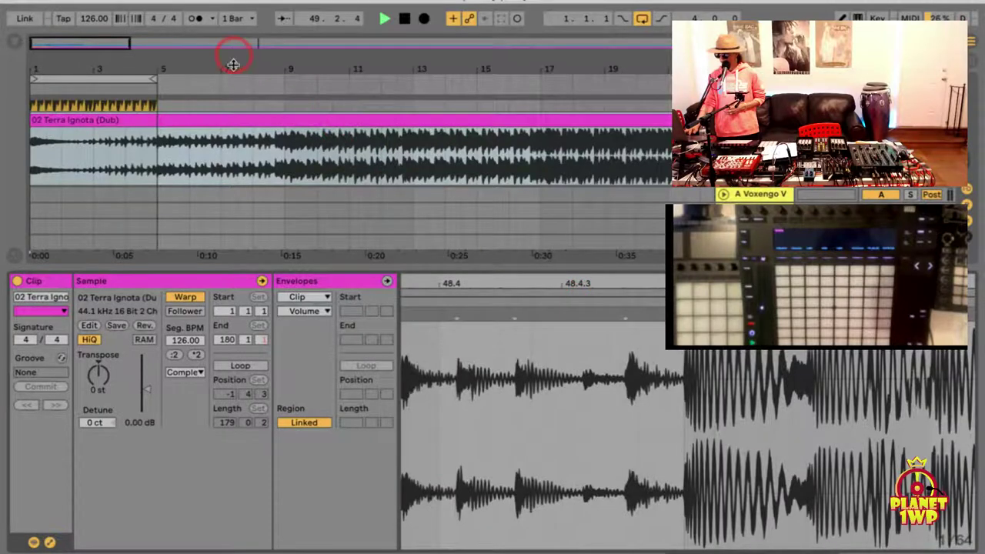
{"action": "left_click", "coordinate": [191, 23]}
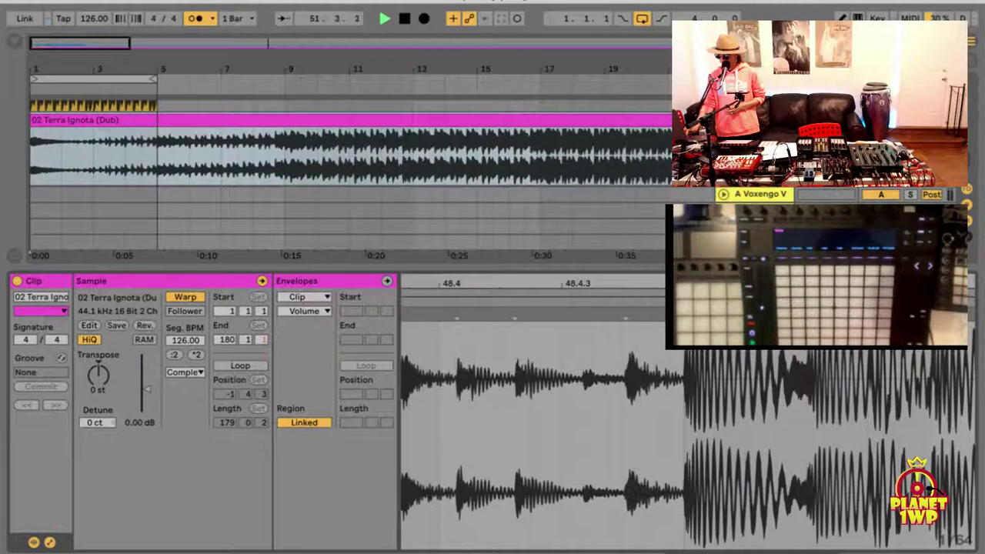
{"action": "left_click", "coordinate": [880, 135]}
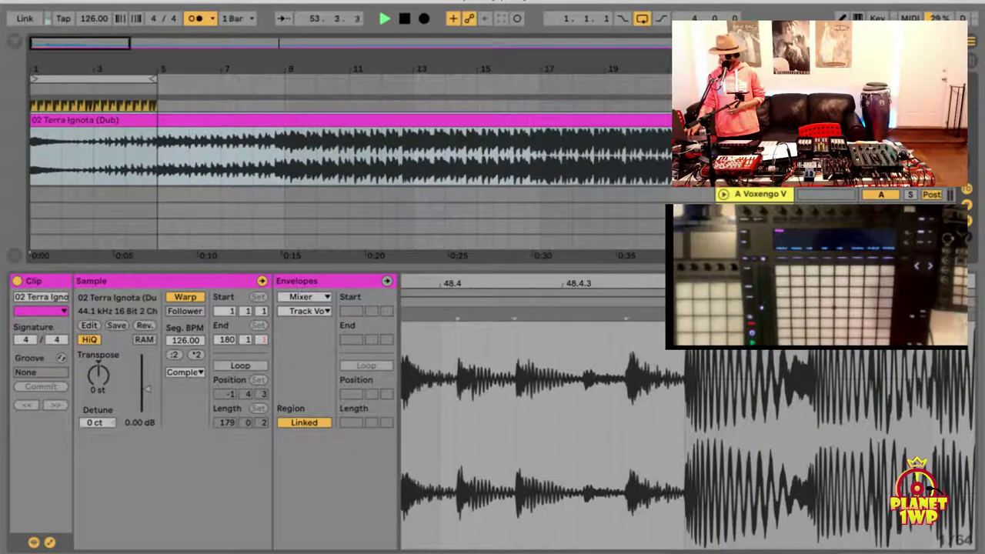
{"action": "left_click_drag", "start_coordinate": [674, 284], "coordinate": [674, 223]}
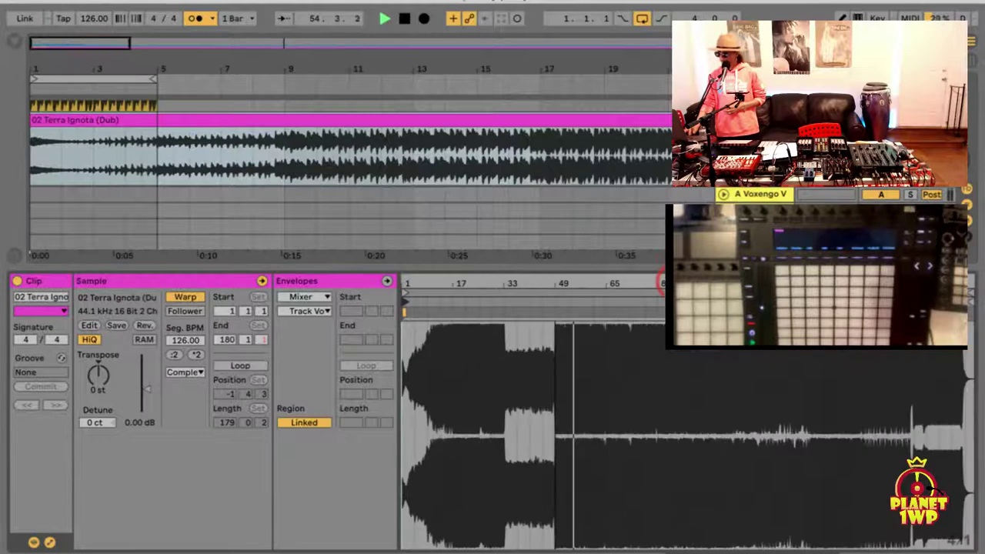
{"action": "key", "text": "space"}
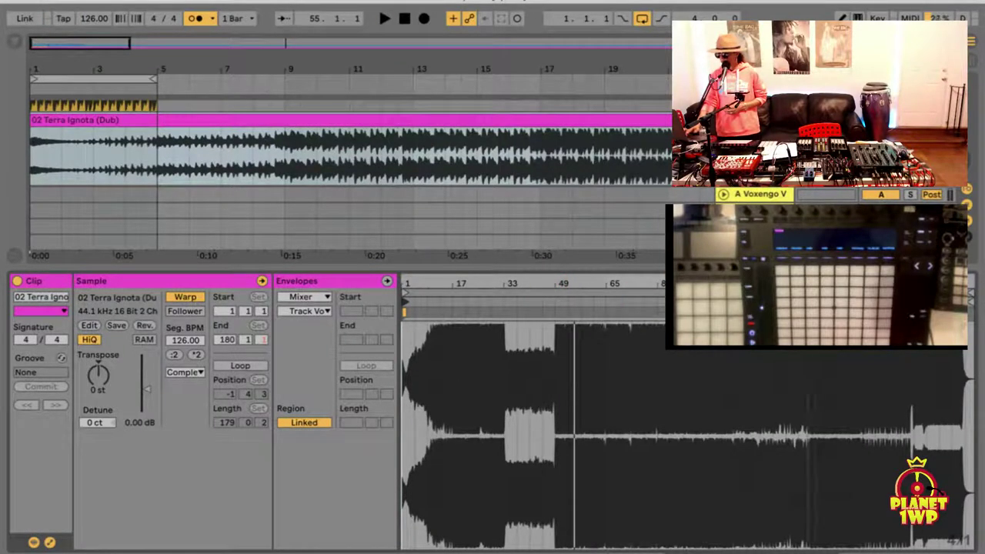
Check the clip's timing against the metronome further in, around bars 128 and 160
{"action": "left_click_drag", "start_coordinate": [811, 283], "coordinate": [759, 393]}
{"action": "left_click", "coordinate": [660, 308]}
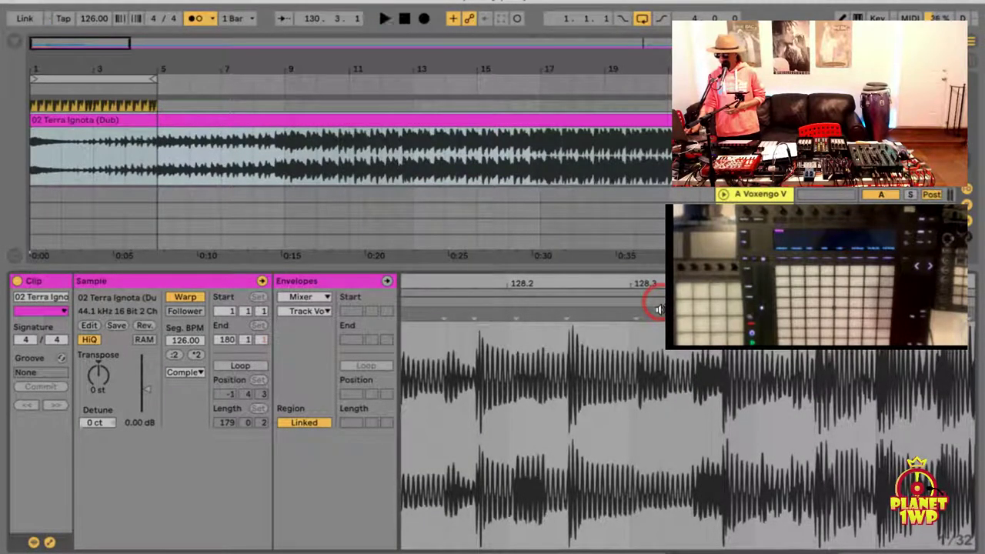
{"action": "left_click_drag", "start_coordinate": [660, 308], "coordinate": [646, 283]}
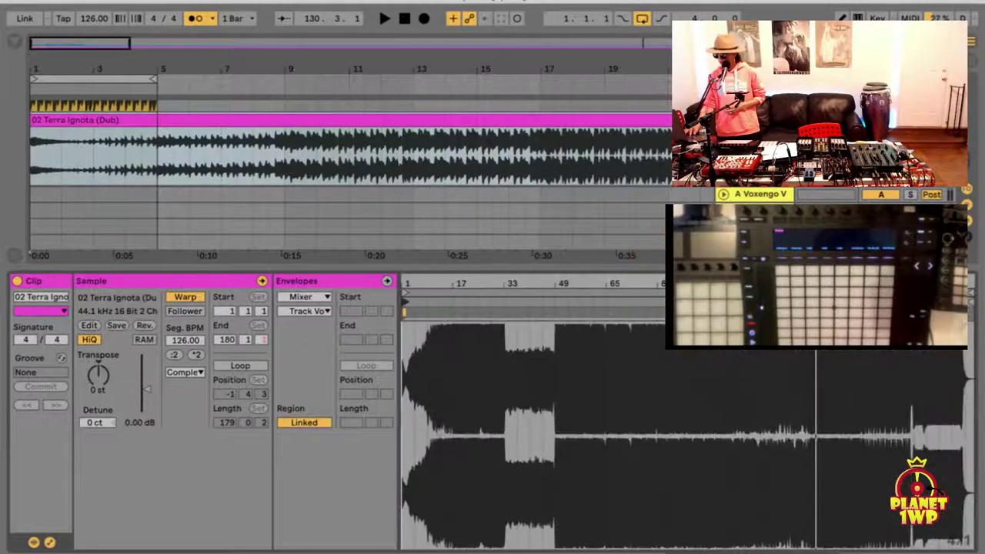
{"action": "left_click_drag", "start_coordinate": [913, 283], "coordinate": [920, 343]}
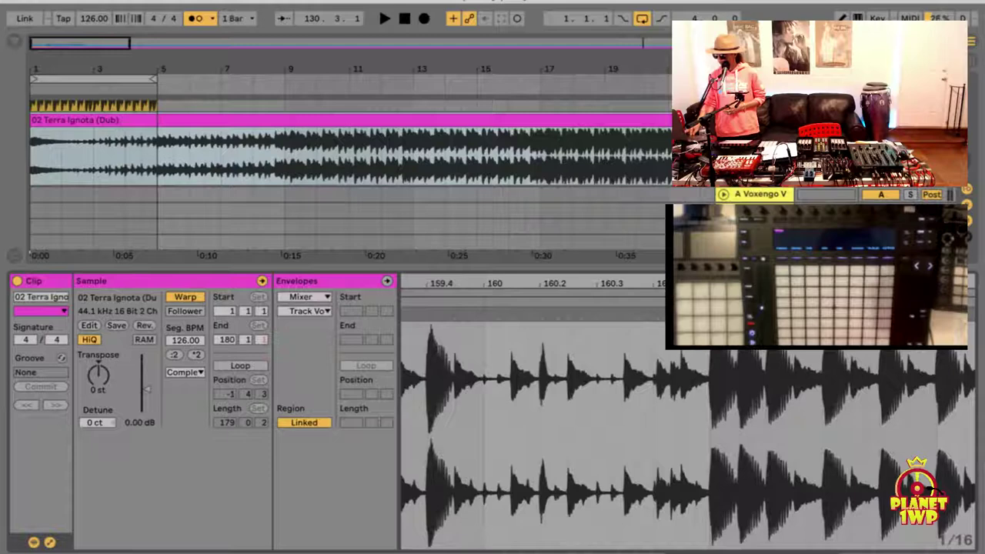
{"action": "key", "text": "space"}
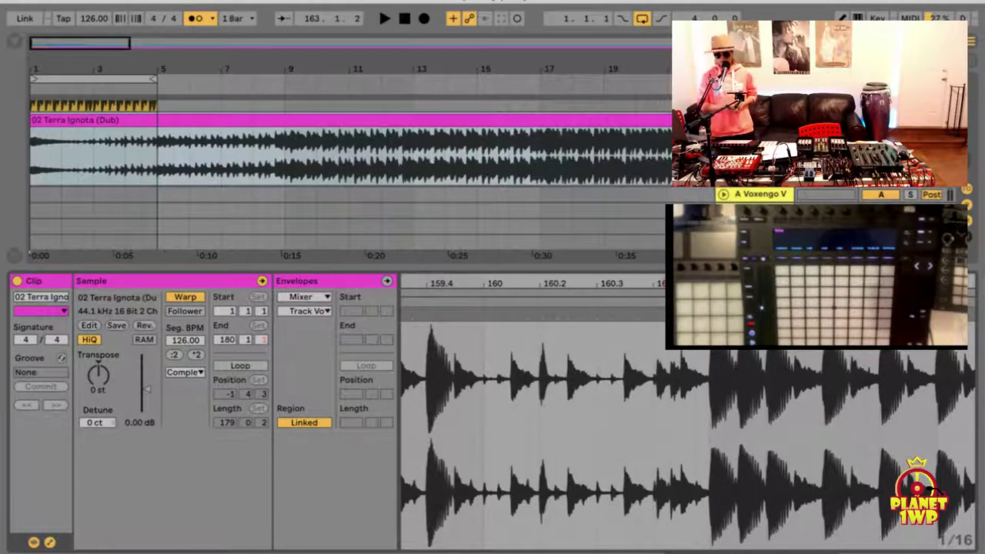
{"action": "left_click_drag", "start_coordinate": [681, 283], "coordinate": [682, 192]}
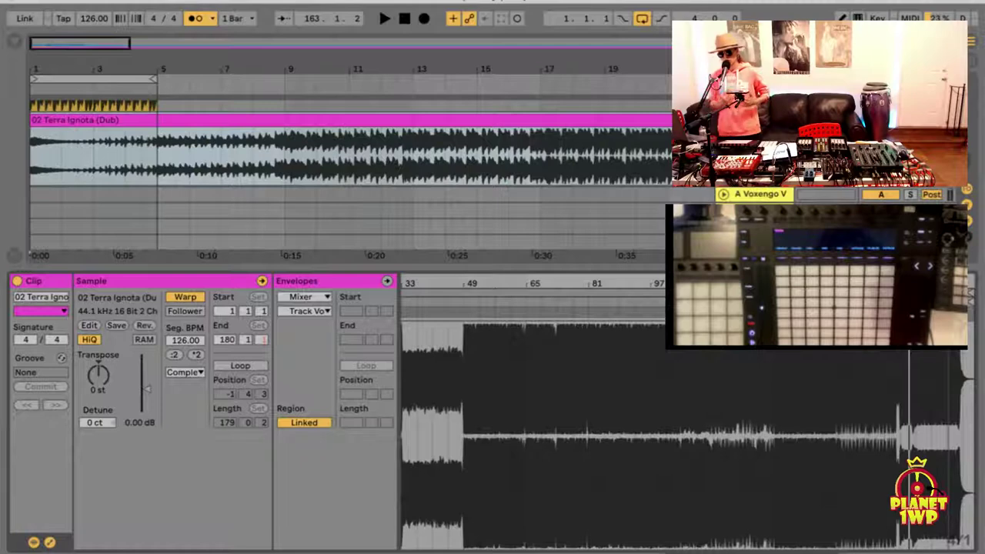
Select Complex as the clip's warp mode and review the other available warp modes
{"action": "left_click", "coordinate": [186, 372]}
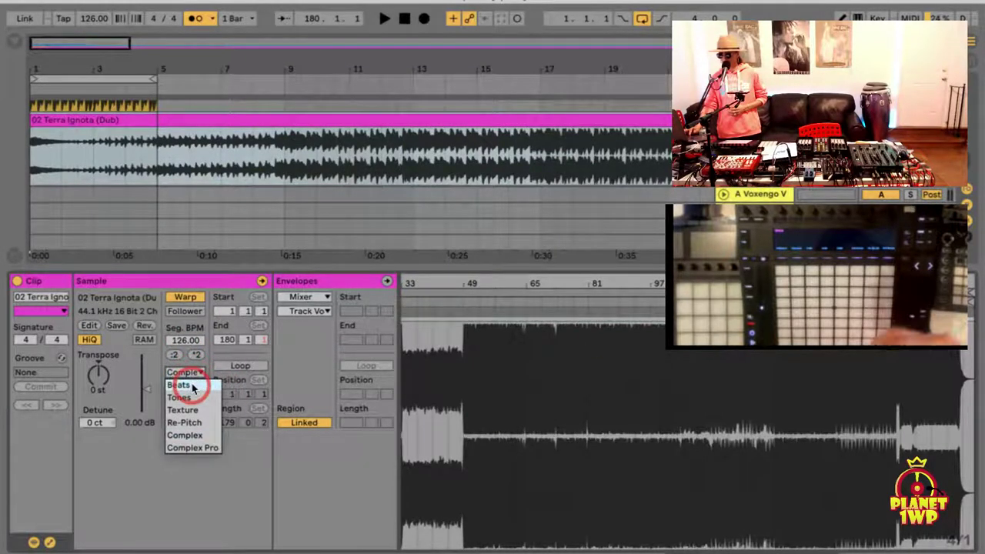
{"action": "left_click", "coordinate": [197, 435]}
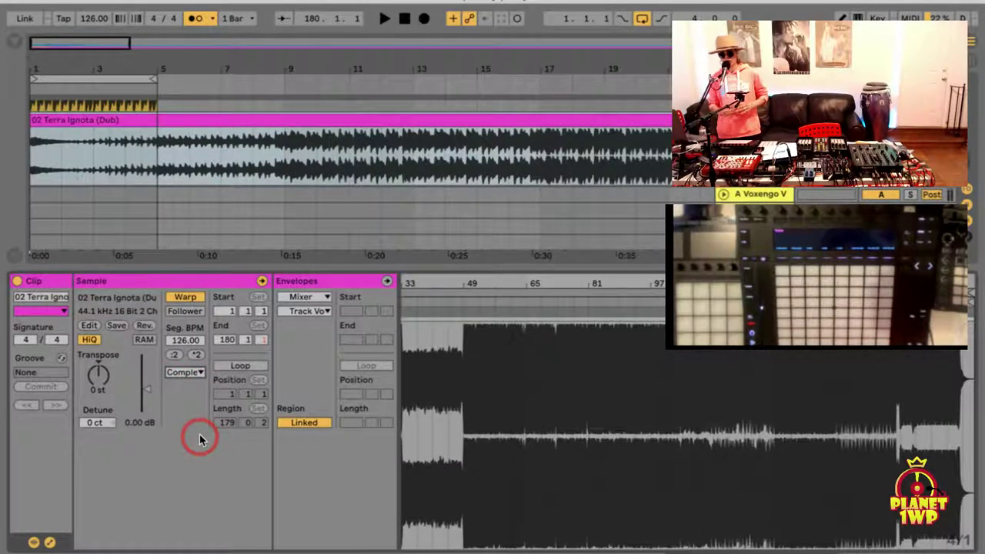
{"action": "left_click", "coordinate": [194, 372]}
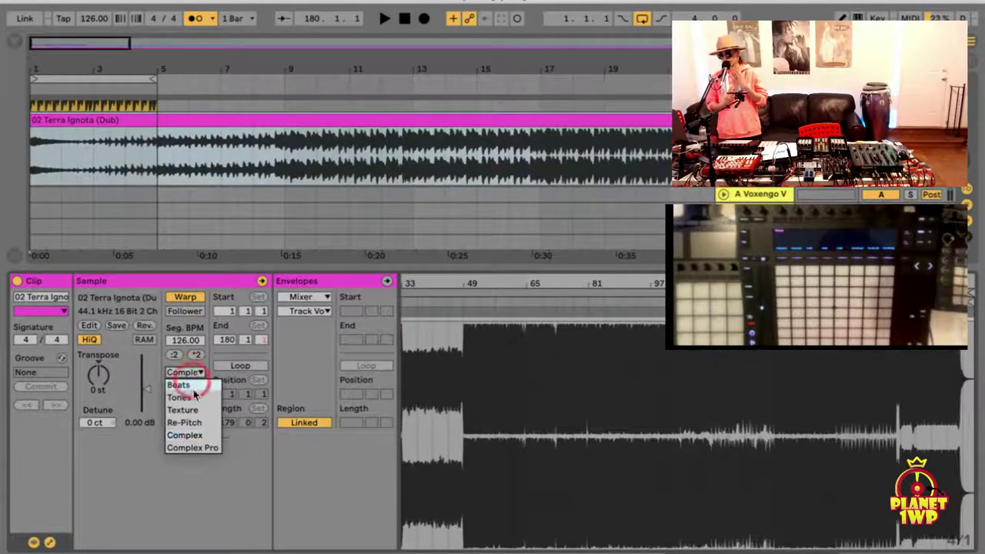
{"action": "left_click", "coordinate": [209, 519]}
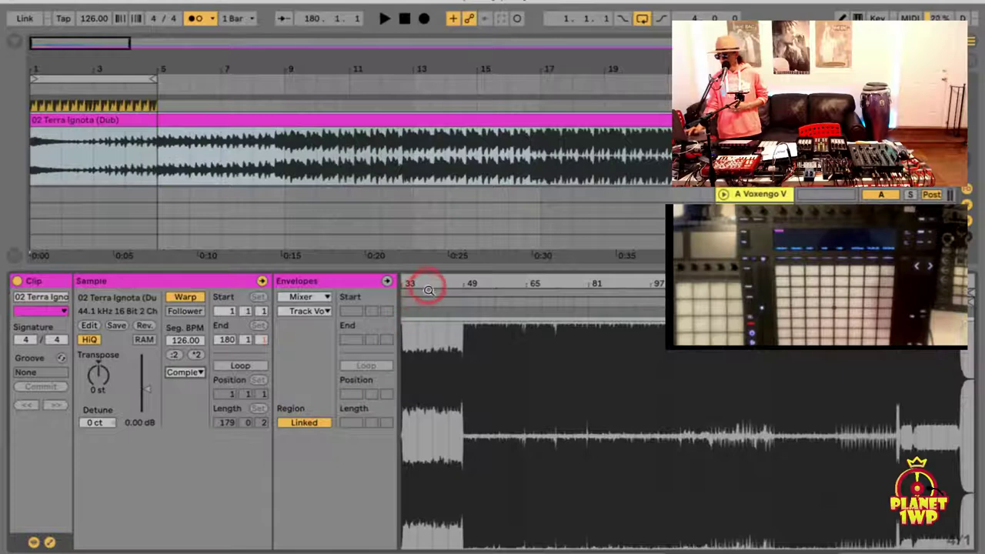
{"action": "left_click_drag", "start_coordinate": [431, 285], "coordinate": [431, 275]}
{"action": "left_click", "coordinate": [198, 374]}
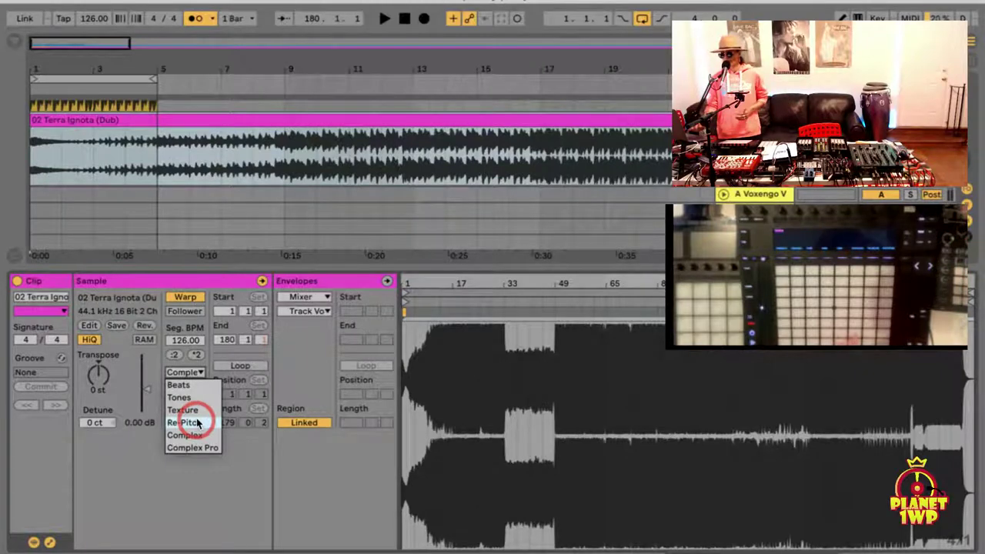
{"action": "left_click", "coordinate": [226, 501]}
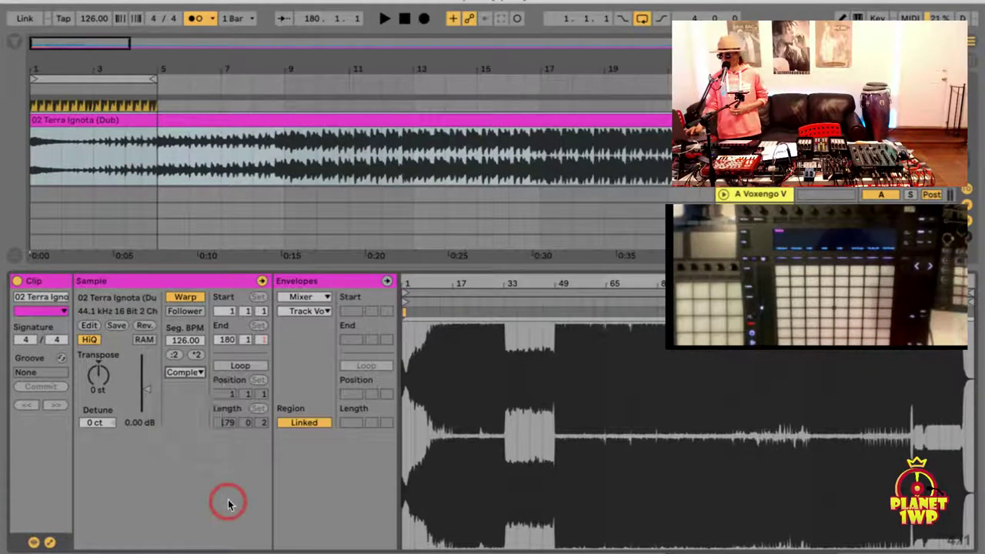
{"action": "left_click", "coordinate": [480, 293]}
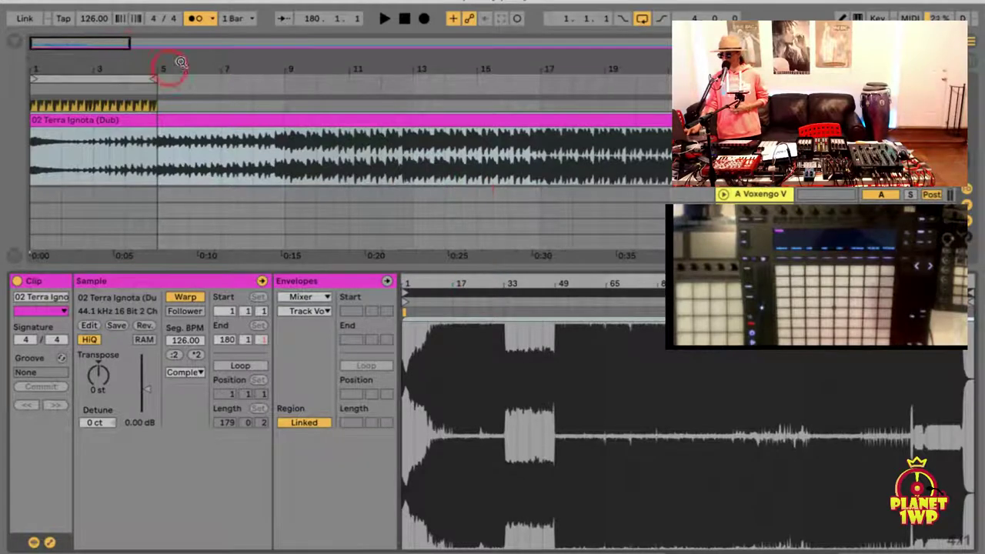
Set a 26-bar arrangement loop over the track, start playback and move the loop to begin at bar 49
{"action": "left_click_drag", "start_coordinate": [82, 91], "coordinate": [498, 104]}
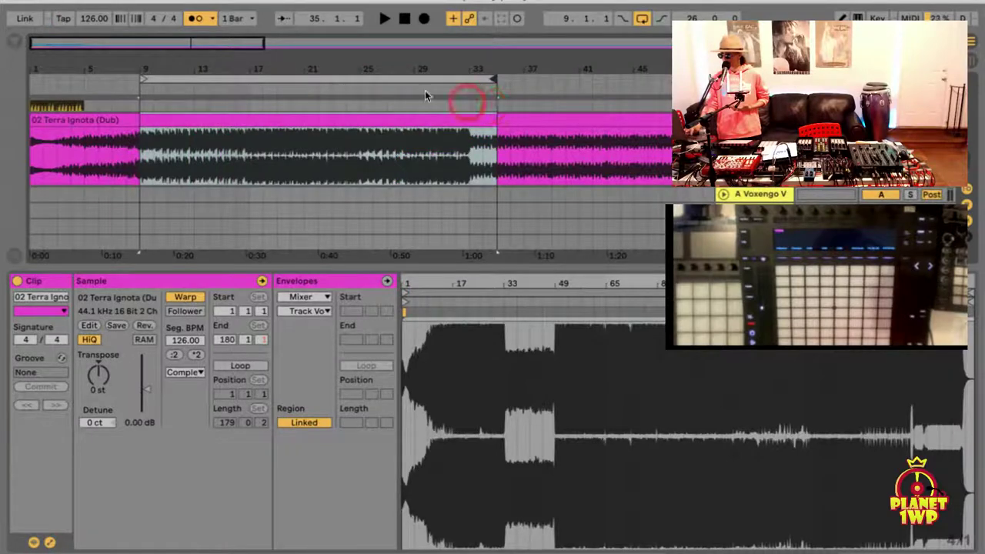
{"action": "key", "text": "space"}
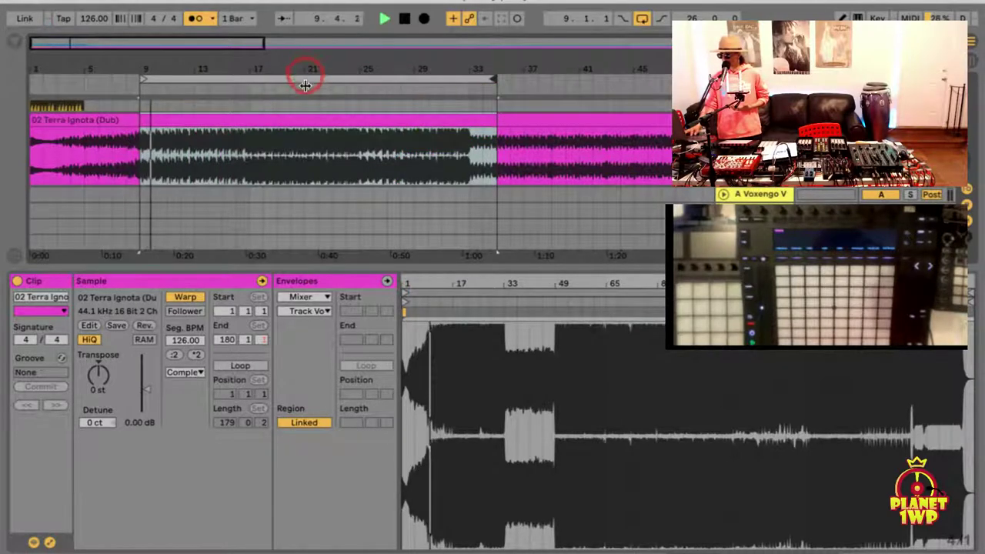
{"action": "left_click_drag", "start_coordinate": [306, 80], "coordinate": [638, 83]}
{"action": "left_click", "coordinate": [129, 47]}
Test the warped track during playback by raising the project tempo to 142 BPM and lowering it to 100 BPM
{"action": "left_click_drag", "start_coordinate": [93, 20], "coordinate": [92, 18]}
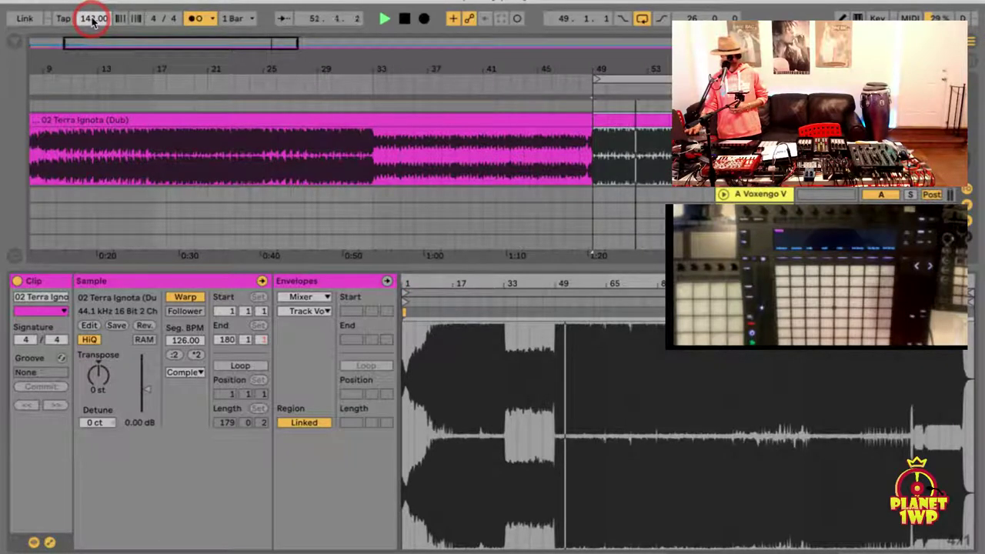
{"action": "left_click_drag", "start_coordinate": [92, 20], "coordinate": [94, 22]}
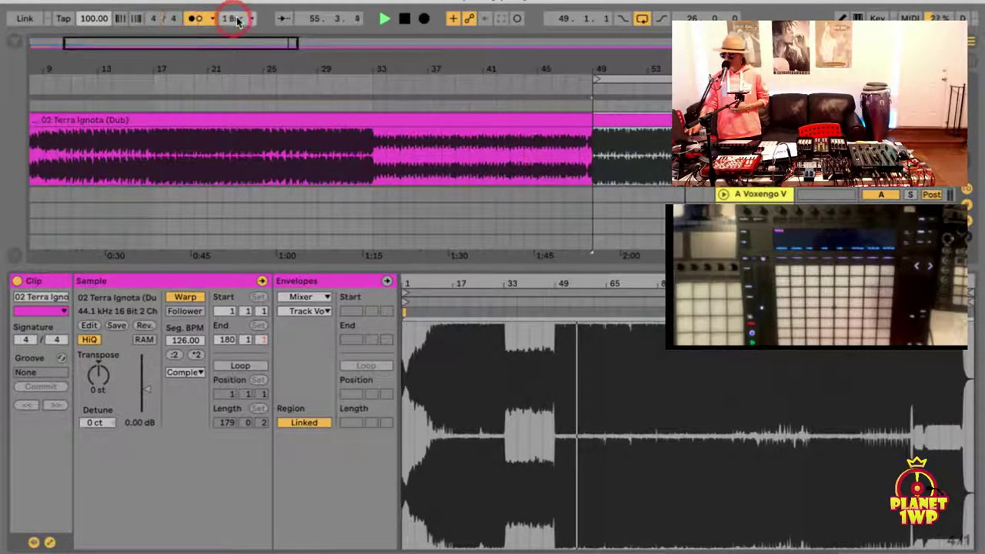
Stop playback with the metronome turned off and set the project tempo to 126 BPM
{"action": "left_click", "coordinate": [195, 17]}
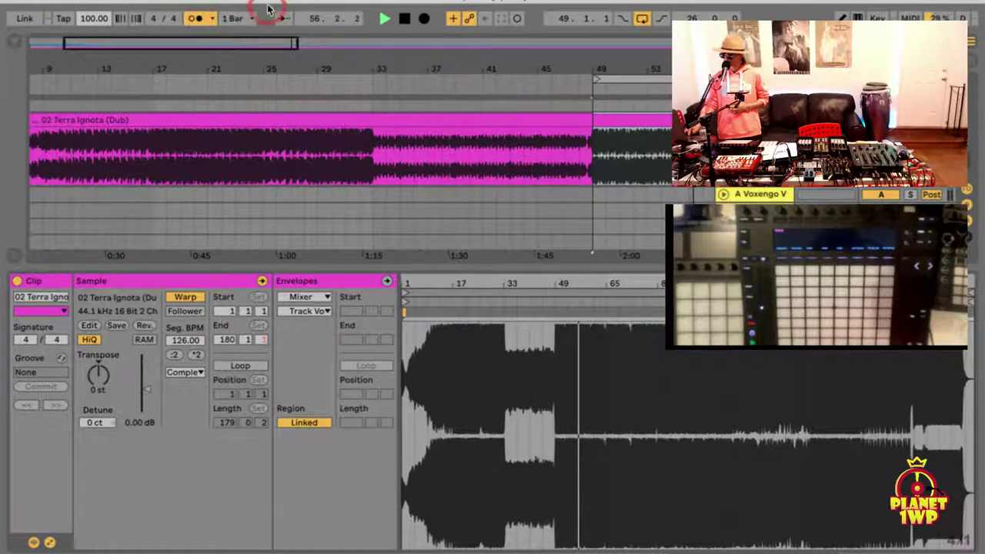
{"action": "left_click", "coordinate": [405, 18]}
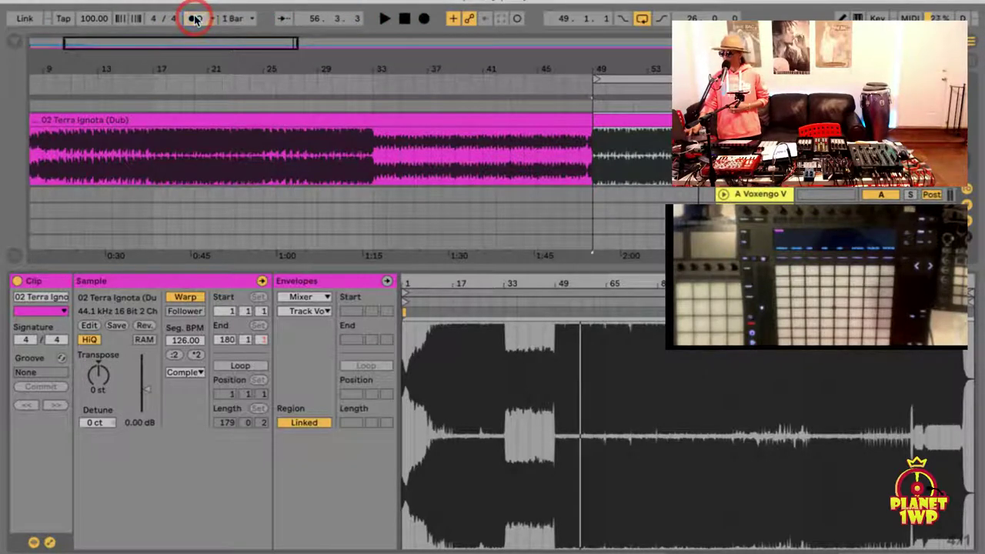
{"action": "left_click_drag", "start_coordinate": [87, 17], "coordinate": [102, 34]}
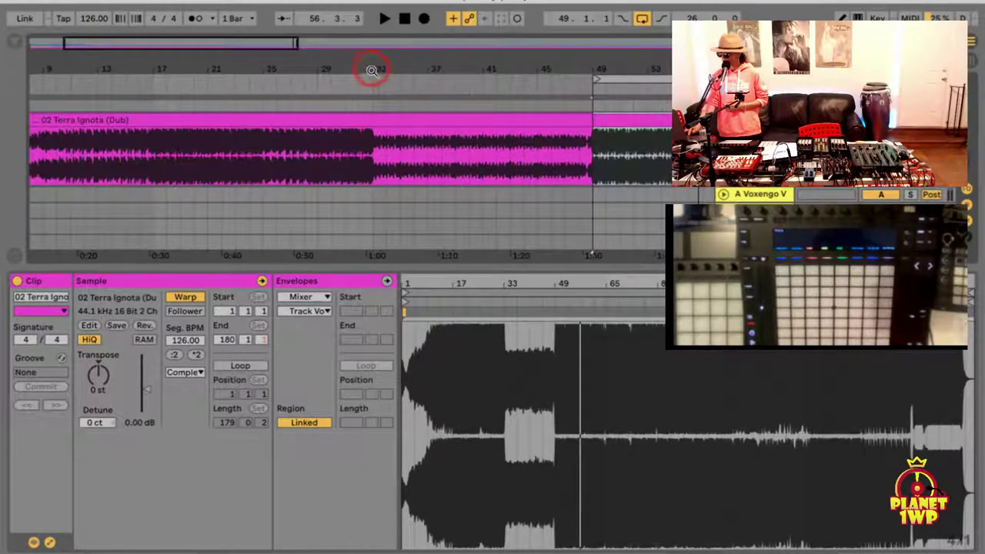
Select the lk_drip_125_bolostop clip that starts at bar 5 above 01 Terra Ignota and play it
{"action": "left_click_drag", "start_coordinate": [372, 71], "coordinate": [147, 65]}
{"action": "scroll", "coordinate": [57, 164], "scroll_direction": "up", "scroll_amount": 2}
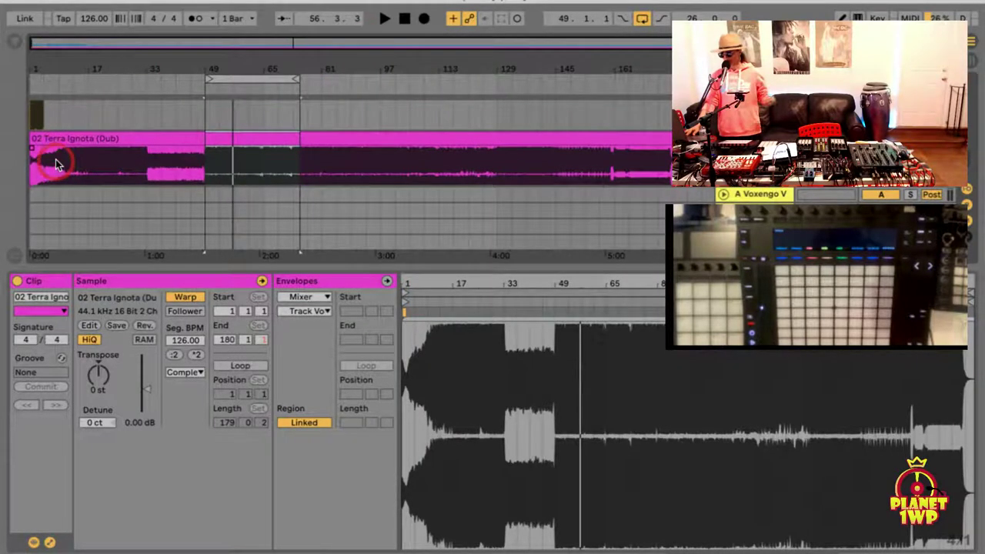
{"action": "scroll", "coordinate": [56, 159], "scroll_direction": "up", "scroll_amount": 1}
{"action": "left_click_drag", "start_coordinate": [40, 61], "coordinate": [41, 66]}
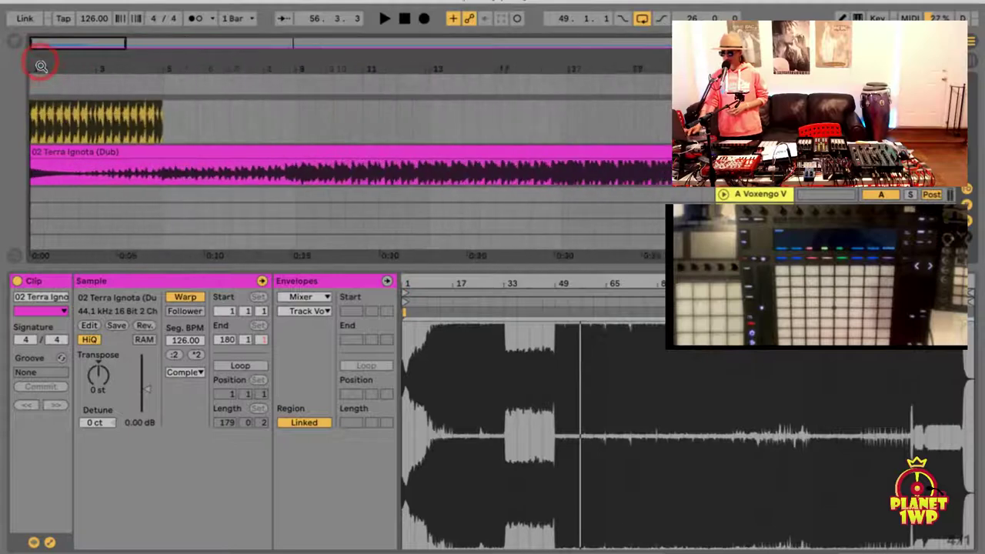
{"action": "scroll", "coordinate": [92, 168], "scroll_direction": "up", "scroll_amount": 3}
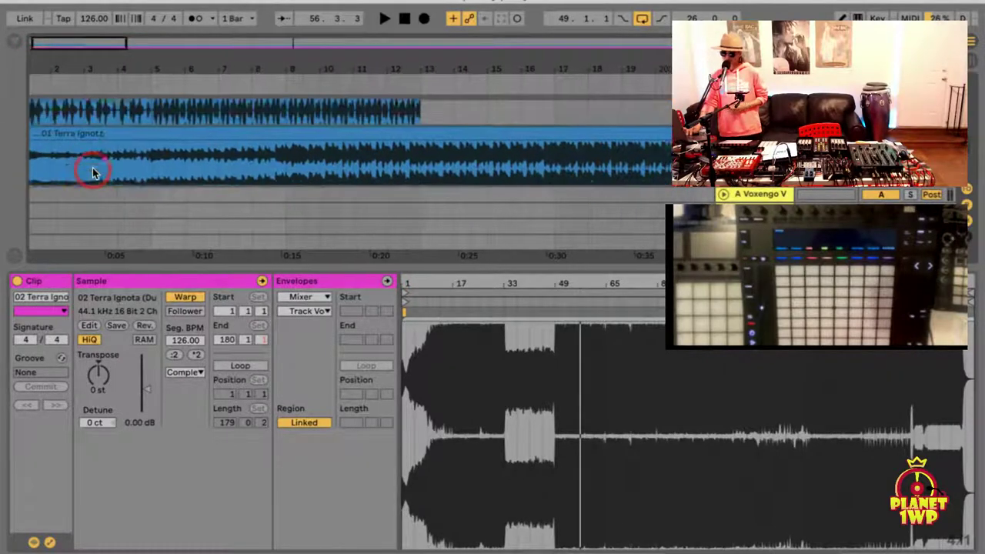
{"action": "scroll", "coordinate": [93, 168], "scroll_direction": "up", "scroll_amount": 3}
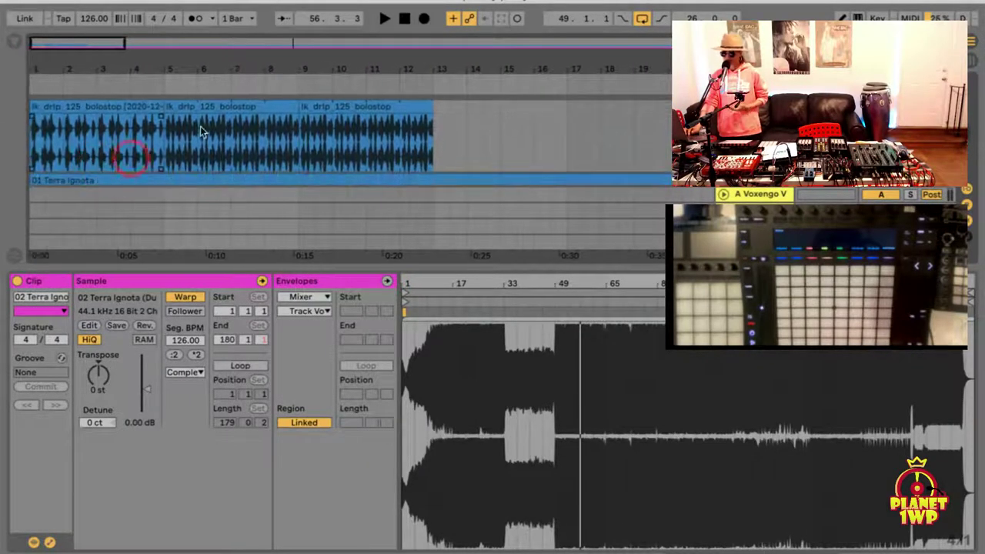
{"action": "left_click", "coordinate": [196, 117]}
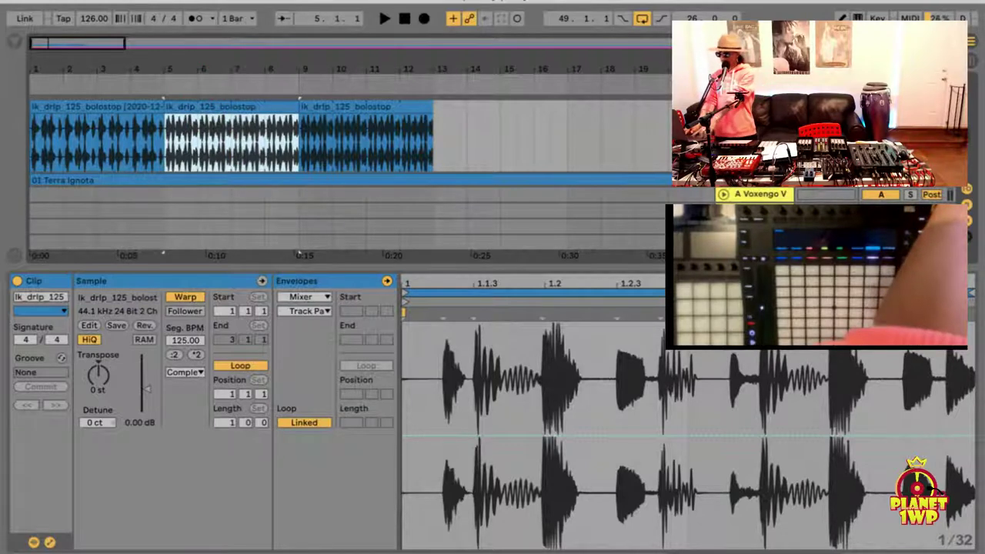
{"action": "key", "text": "space"}
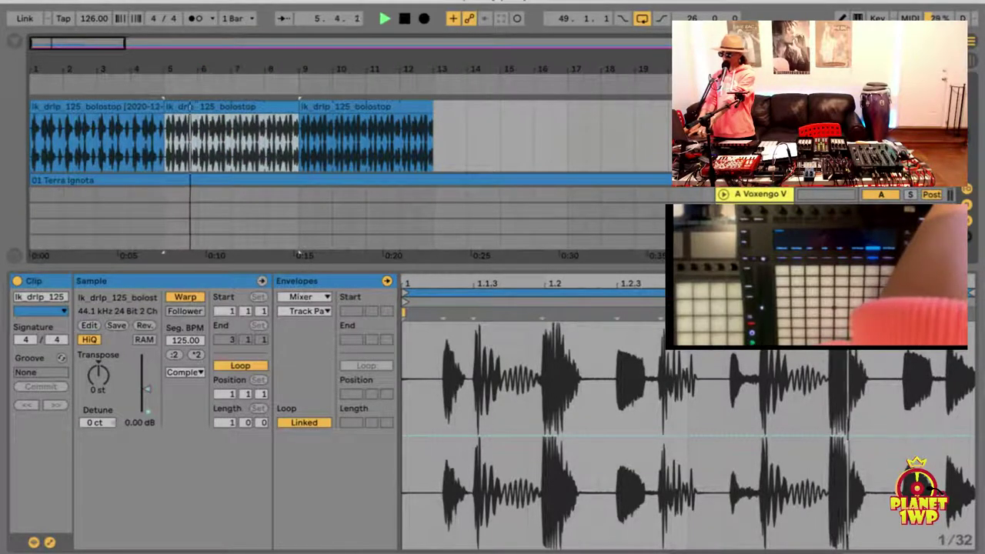
Stop playback and display the Volume envelope under the Clip category for the selected lk_drip_125_bolostop clip
{"action": "key", "text": "space"}
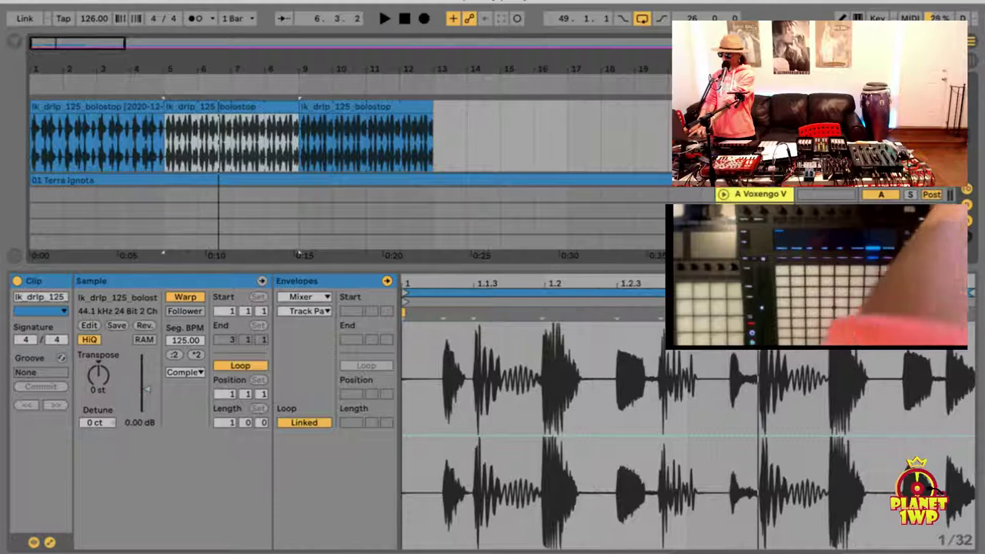
{"action": "left_click", "coordinate": [371, 320]}
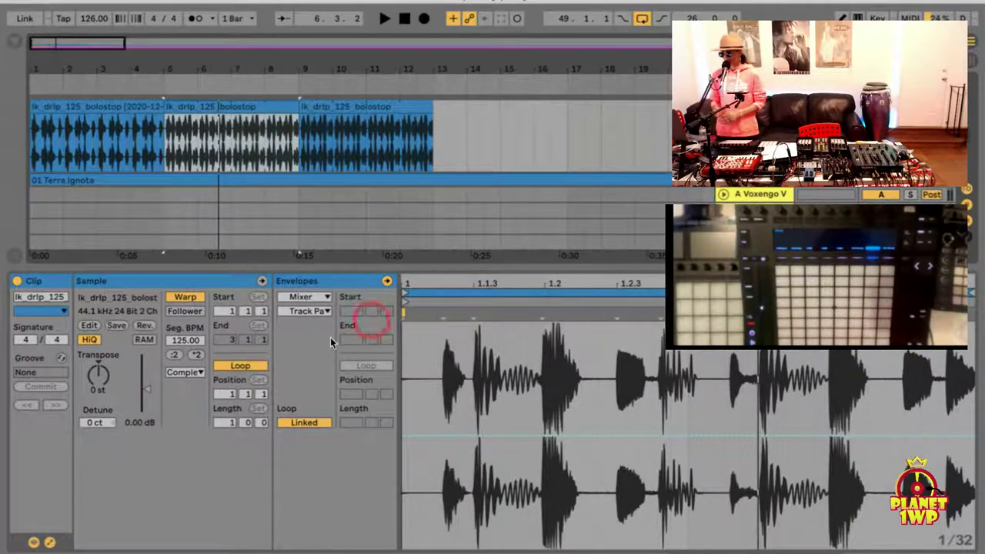
{"action": "left_click", "coordinate": [321, 311]}
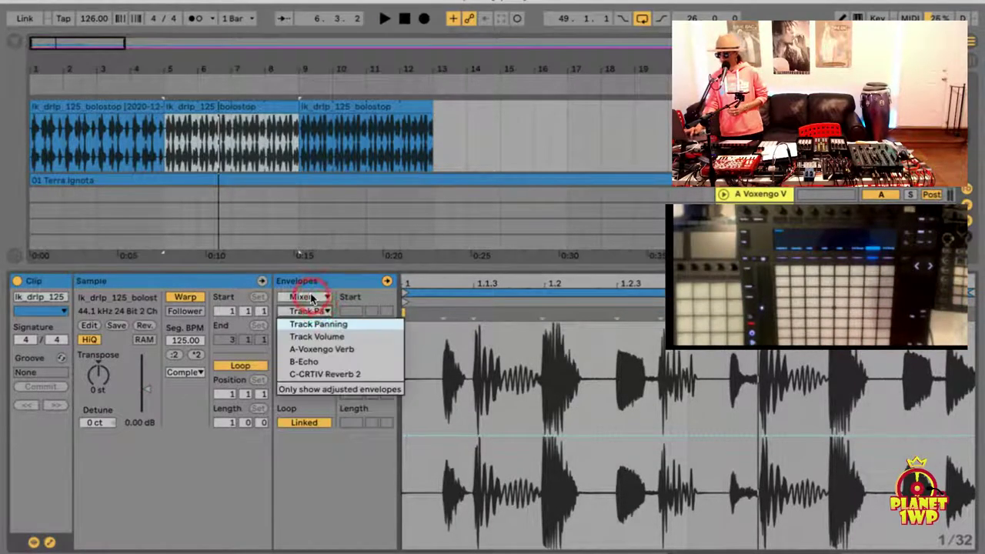
{"action": "left_click", "coordinate": [311, 298]}
{"action": "left_click", "coordinate": [307, 299]}
{"action": "left_click", "coordinate": [281, 311]}
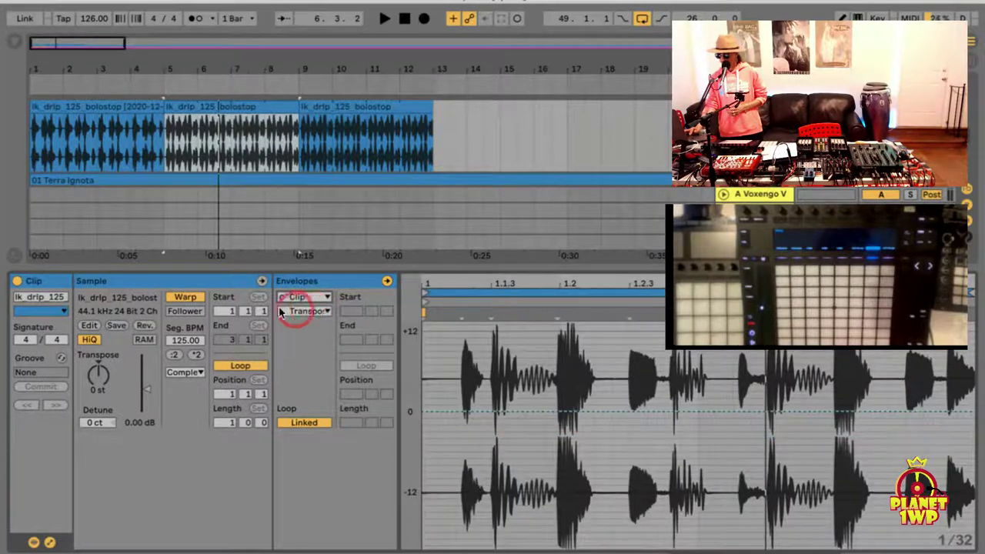
{"action": "left_click", "coordinate": [295, 314]}
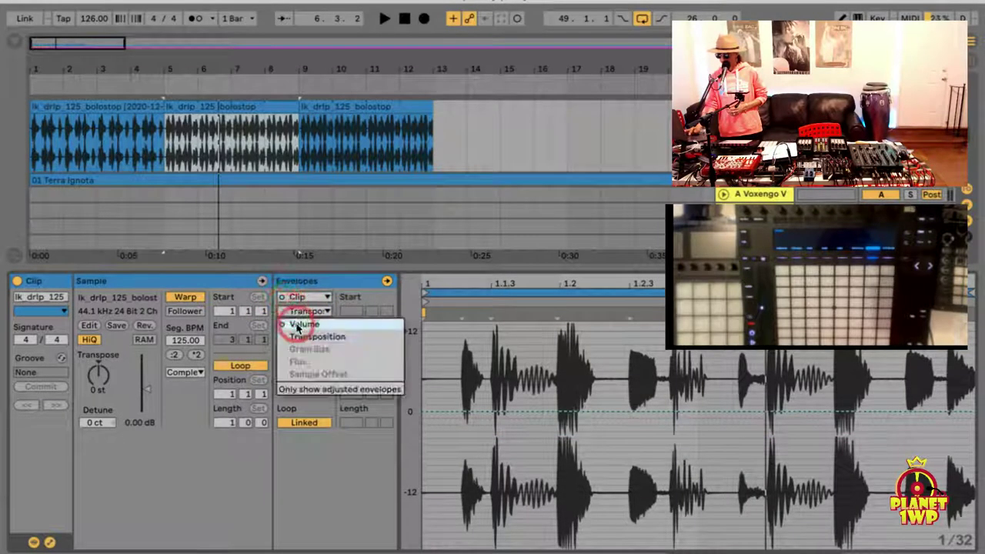
{"action": "left_click", "coordinate": [298, 327]}
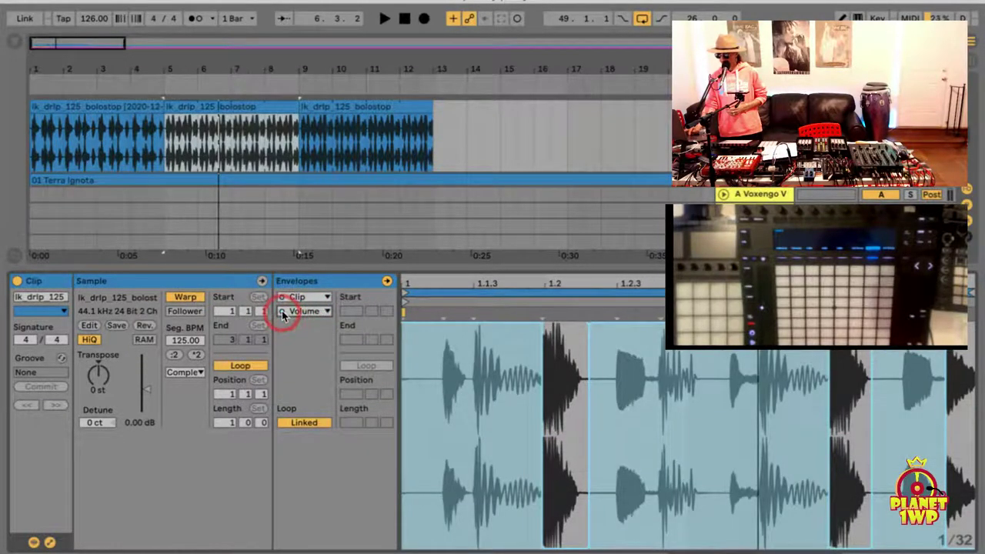
Clear the clip's Volume envelope, then loop the four bars of the clip starting at bar 5 and play them briefly
{"action": "right_click", "coordinate": [440, 417]}
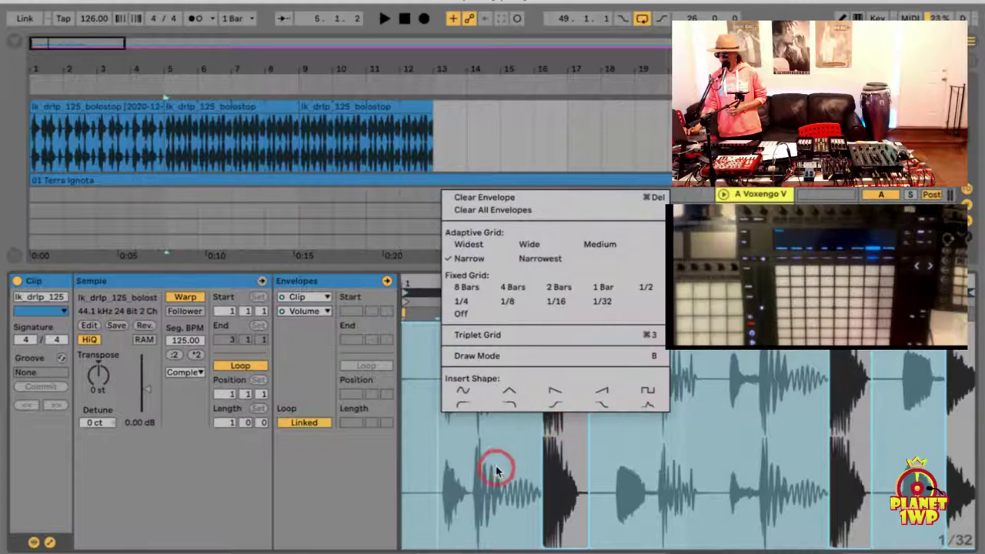
{"action": "left_click", "coordinate": [501, 197]}
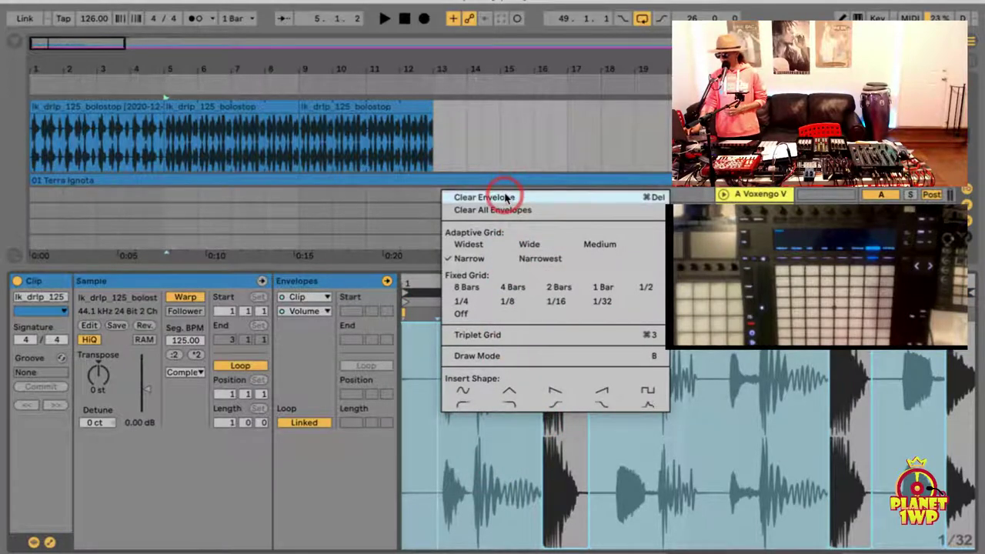
{"action": "left_click", "coordinate": [313, 207]}
{"action": "left_click", "coordinate": [258, 104]}
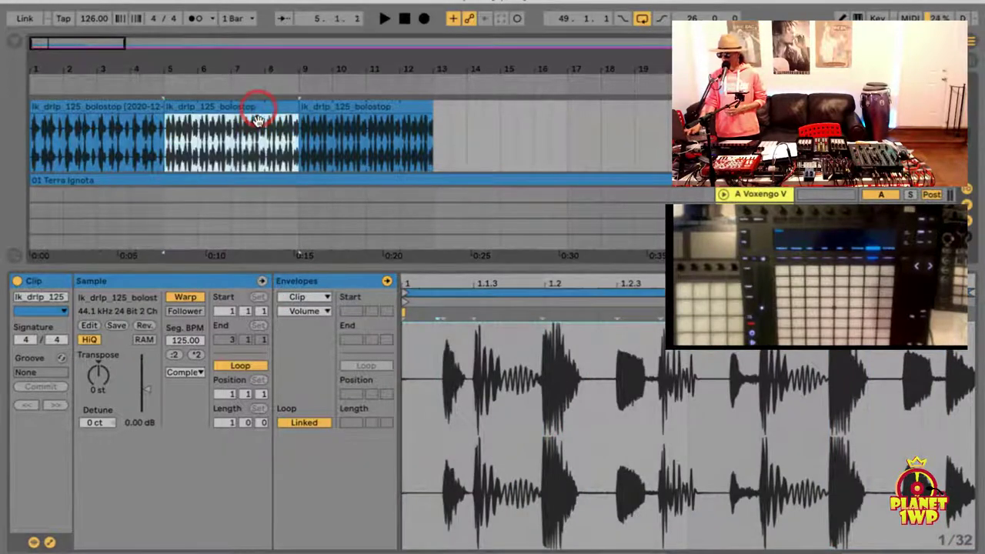
{"action": "key", "text": "ctrl+l"}
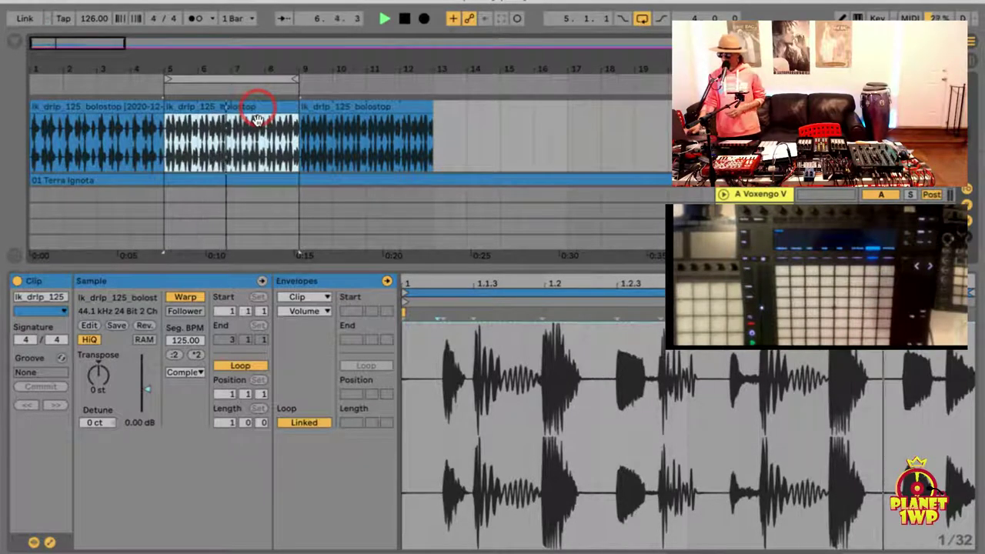
{"action": "key", "text": "space"}
Review the clip's available envelope categories and parameters, keeping Clip and Volume as the choices
{"action": "left_click", "coordinate": [300, 223]}
{"action": "left_click", "coordinate": [377, 313]}
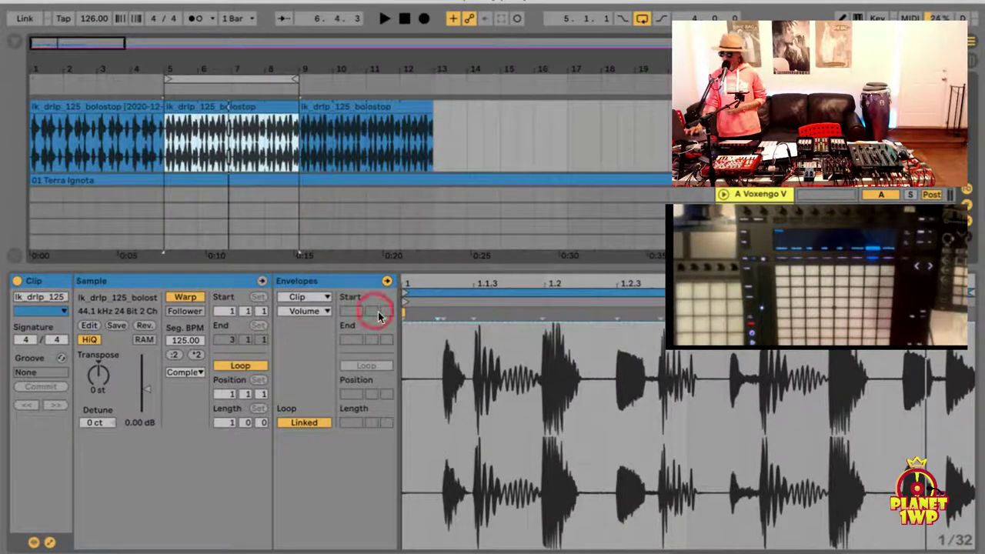
{"action": "left_click", "coordinate": [312, 309]}
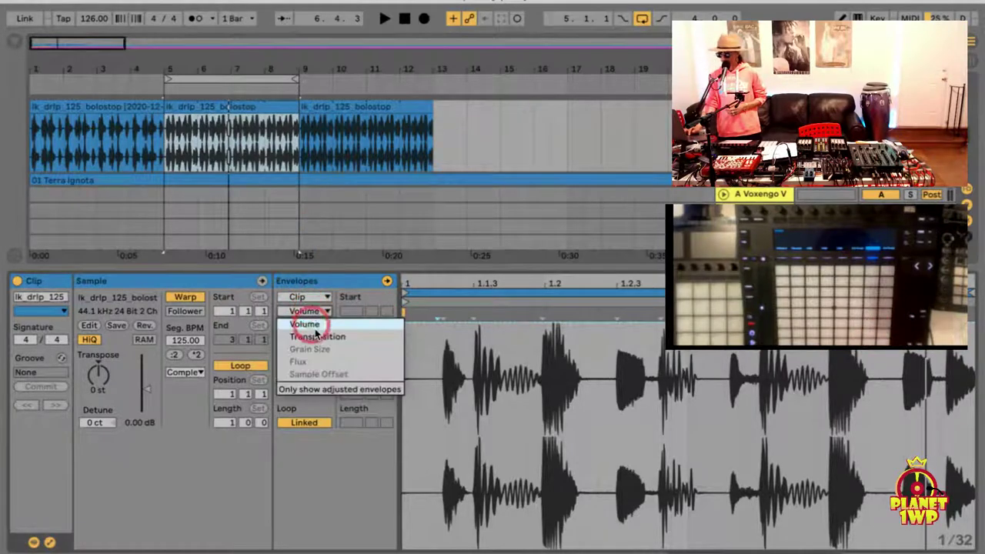
{"action": "left_click", "coordinate": [312, 278]}
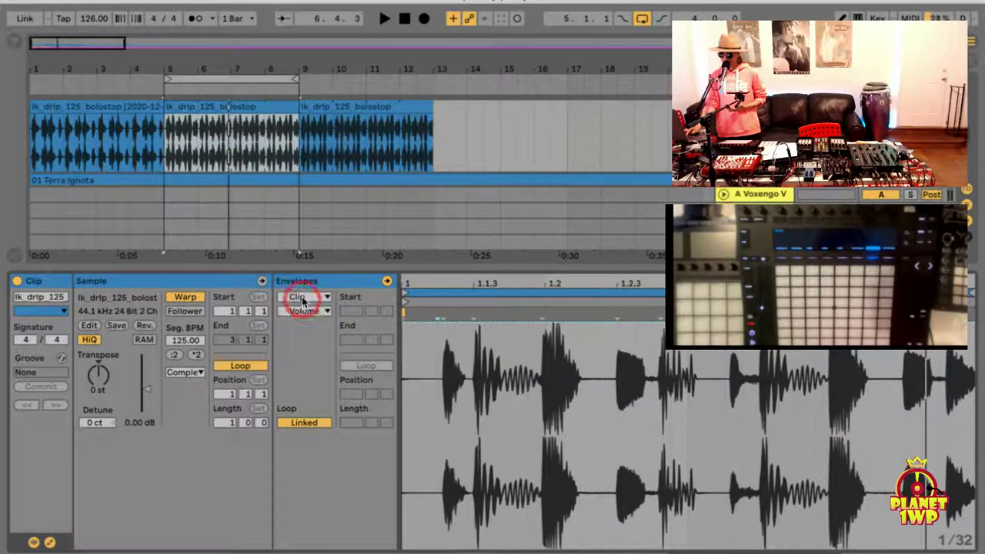
{"action": "left_click", "coordinate": [302, 299]}
{"action": "left_click", "coordinate": [302, 299]}
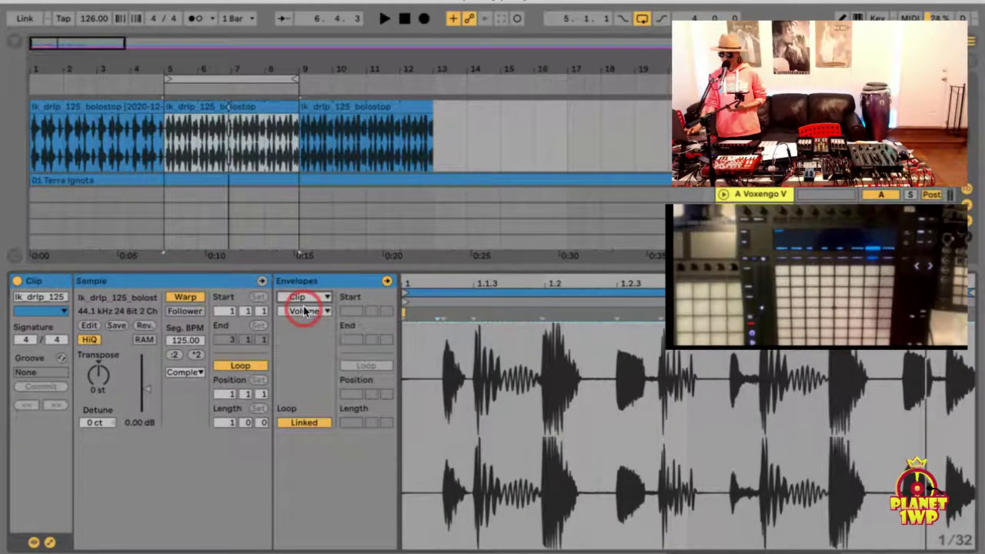
{"action": "left_click", "coordinate": [305, 311]}
{"action": "left_click", "coordinate": [305, 311]}
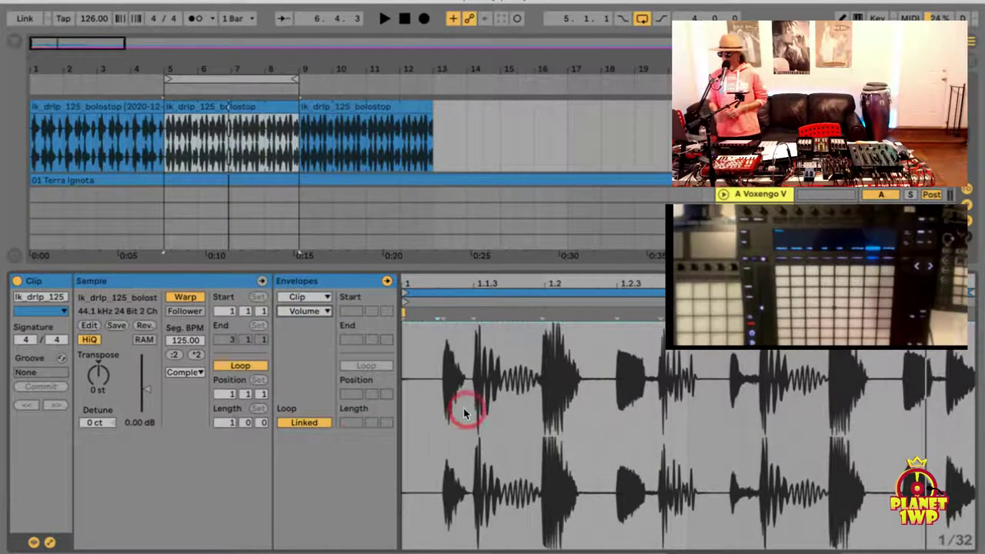
Select the hit at beat 1.2 from its transient to the end of its decay and lower its Volume envelope to 0.00 %
{"action": "left_click", "coordinate": [478, 389]}
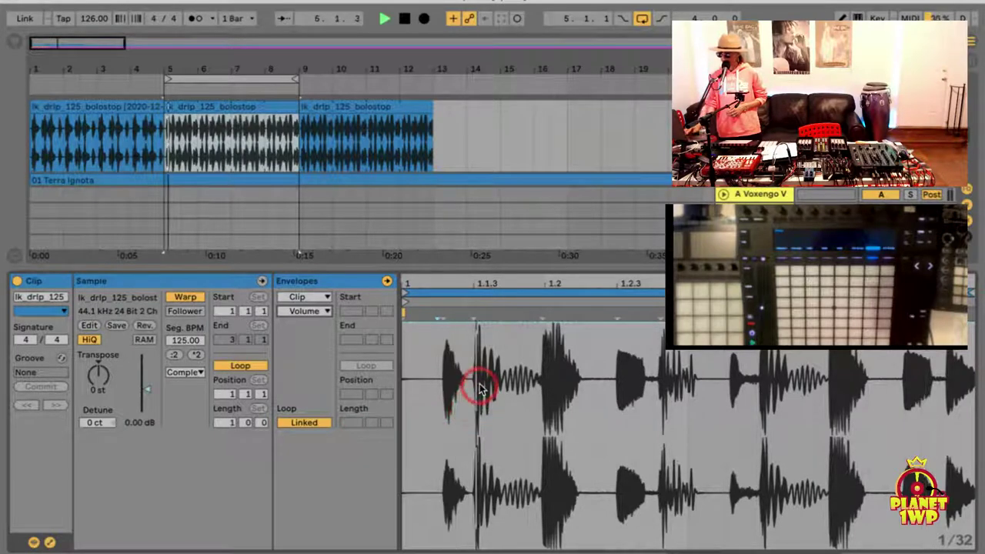
{"action": "left_click_drag", "start_coordinate": [541, 425], "coordinate": [597, 423]}
{"action": "left_click_drag", "start_coordinate": [534, 285], "coordinate": [532, 279]}
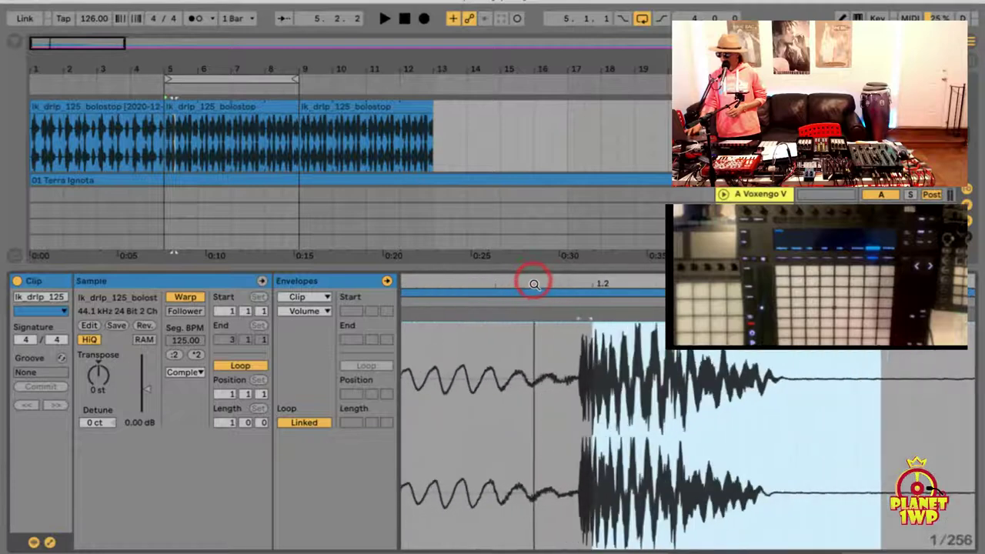
{"action": "left_click", "coordinate": [578, 436]}
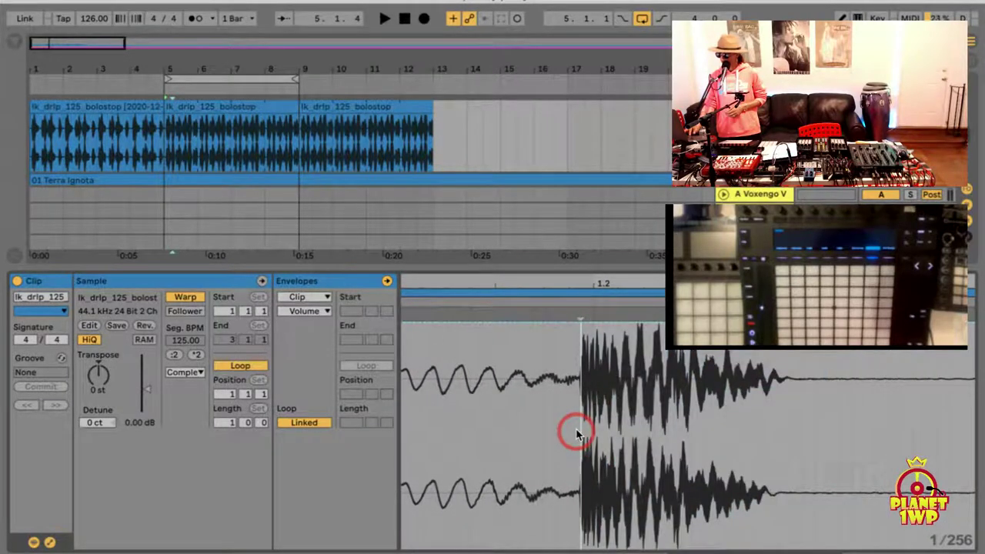
{"action": "left_click_drag", "start_coordinate": [578, 436], "coordinate": [901, 424]}
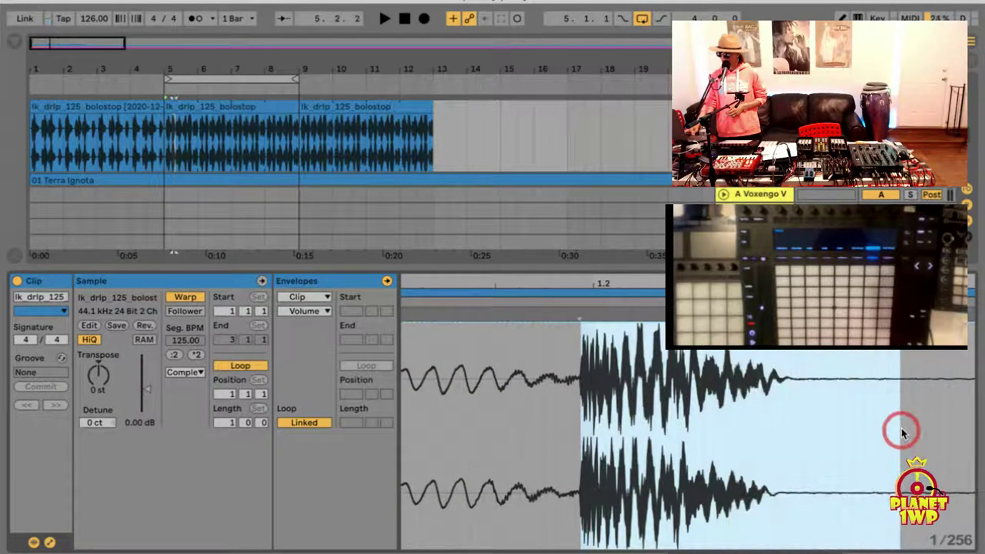
{"action": "left_click", "coordinate": [807, 337]}
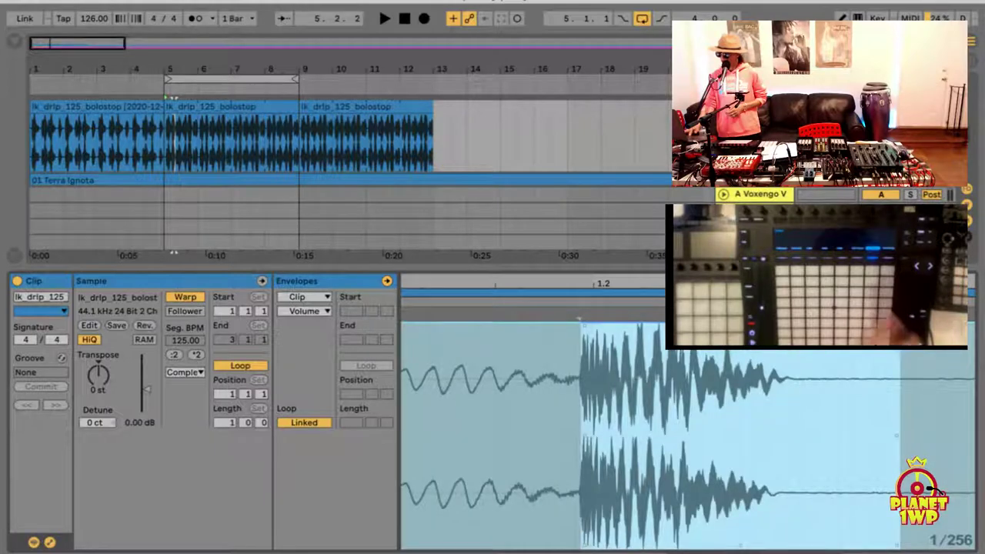
{"action": "left_click_drag", "start_coordinate": [823, 324], "coordinate": [899, 545]}
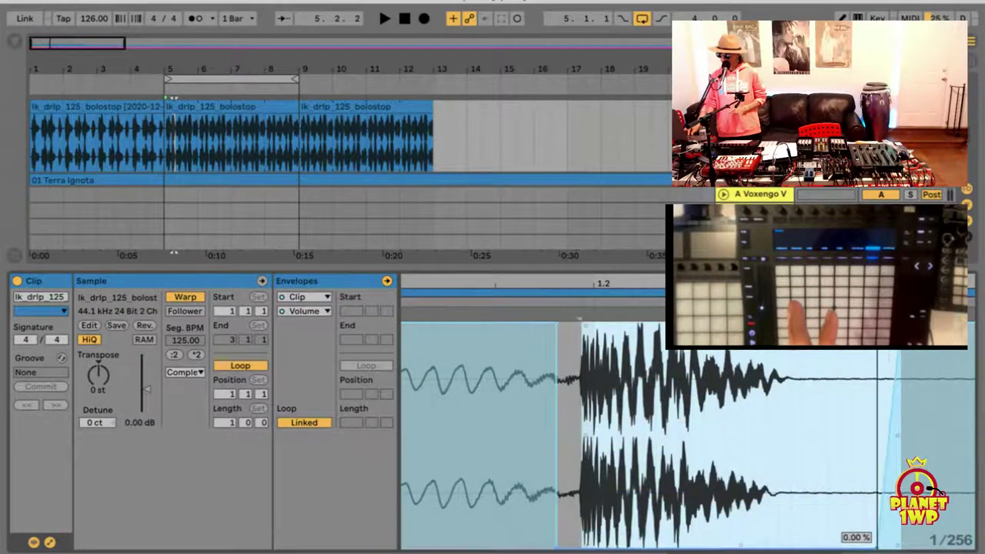
{"action": "left_click", "coordinate": [795, 534]}
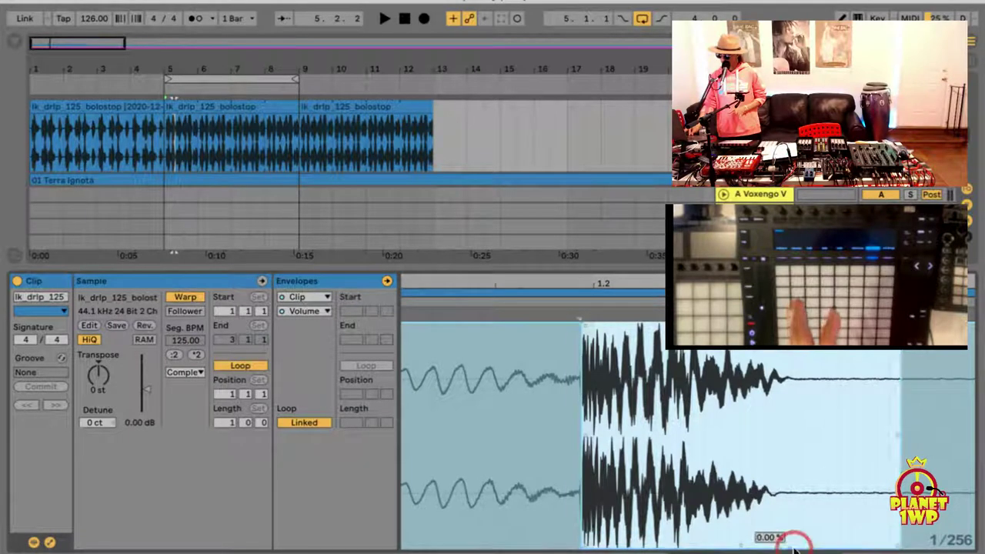
{"action": "left_click", "coordinate": [561, 340]}
{"action": "left_click_drag", "start_coordinate": [561, 279], "coordinate": [507, 332]}
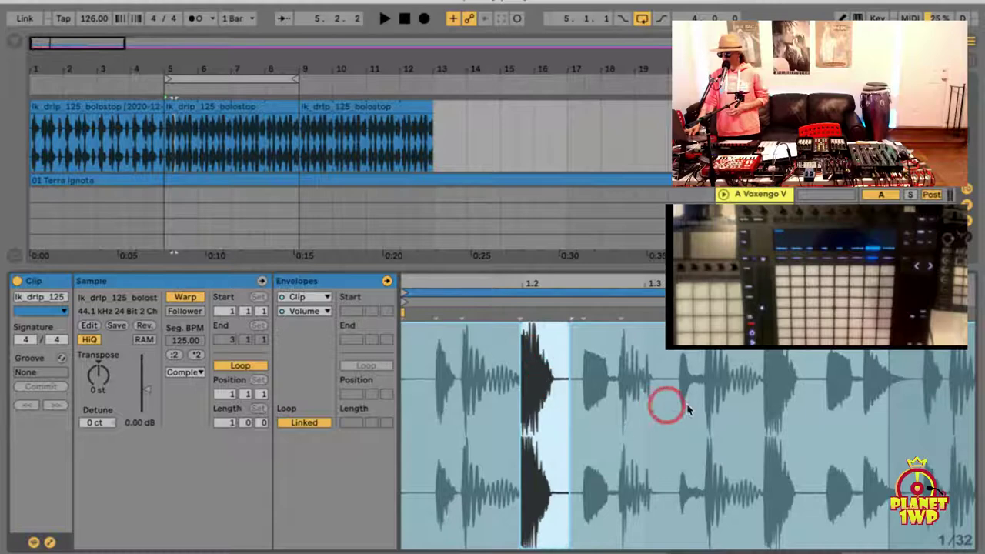
{"action": "left_click_drag", "start_coordinate": [767, 283], "coordinate": [766, 335]}
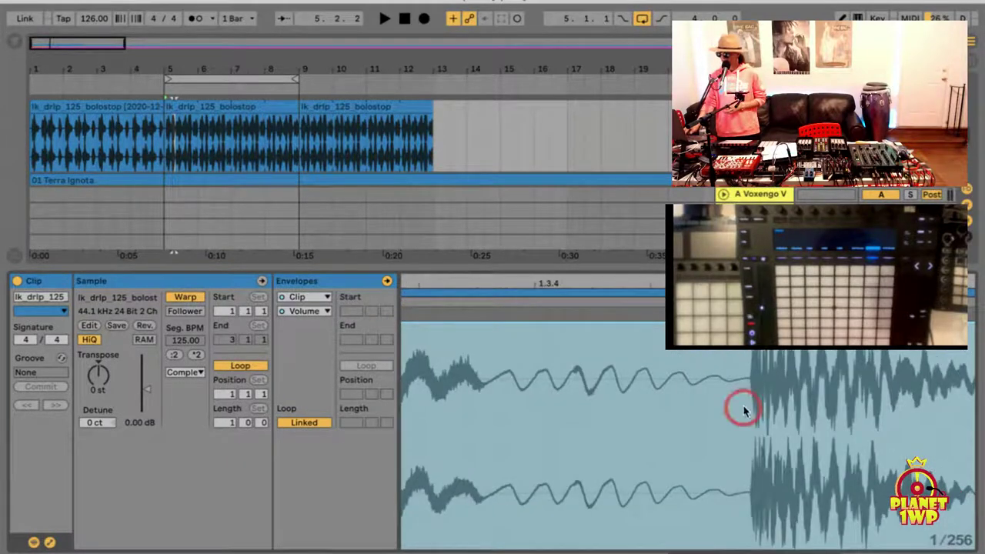
{"action": "left_click_drag", "start_coordinate": [750, 414], "coordinate": [835, 424]}
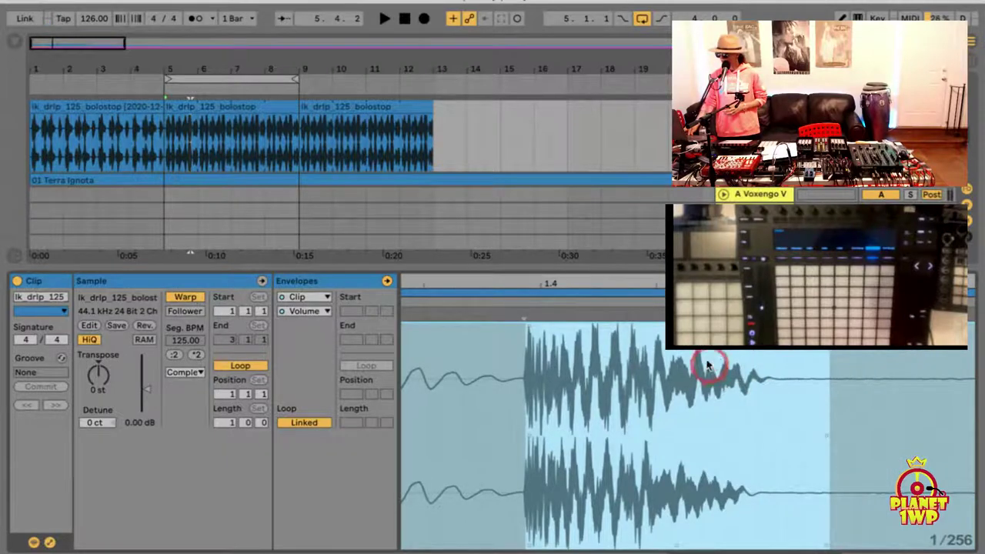
{"action": "left_click_drag", "start_coordinate": [693, 323], "coordinate": [697, 527]}
{"action": "key", "text": "super+z"}
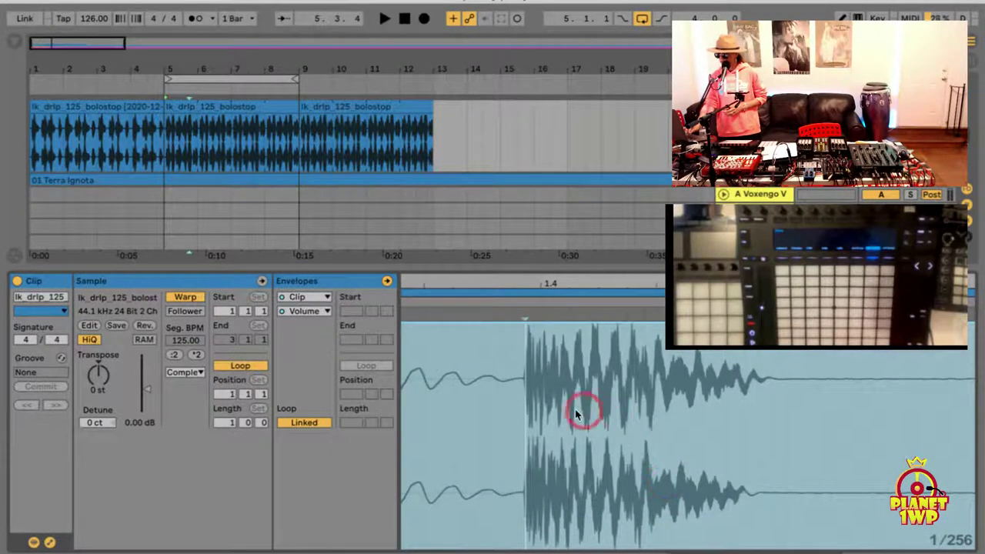
Select the hit at beat 1.4 from transient to end of decay and lower its Volume envelope to 0.00 %
{"action": "left_click_drag", "start_coordinate": [526, 418], "coordinate": [814, 421]}
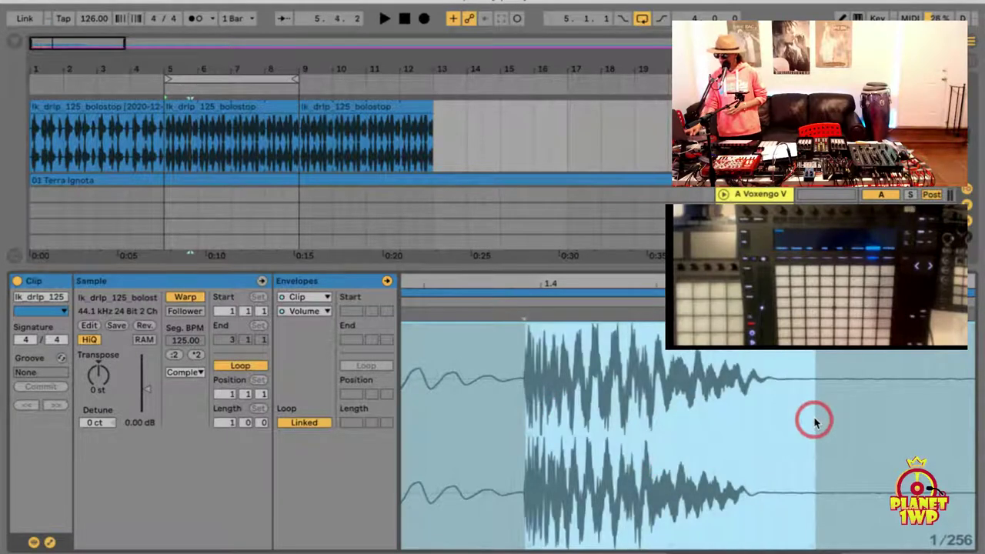
{"action": "left_click_drag", "start_coordinate": [708, 323], "coordinate": [694, 547]}
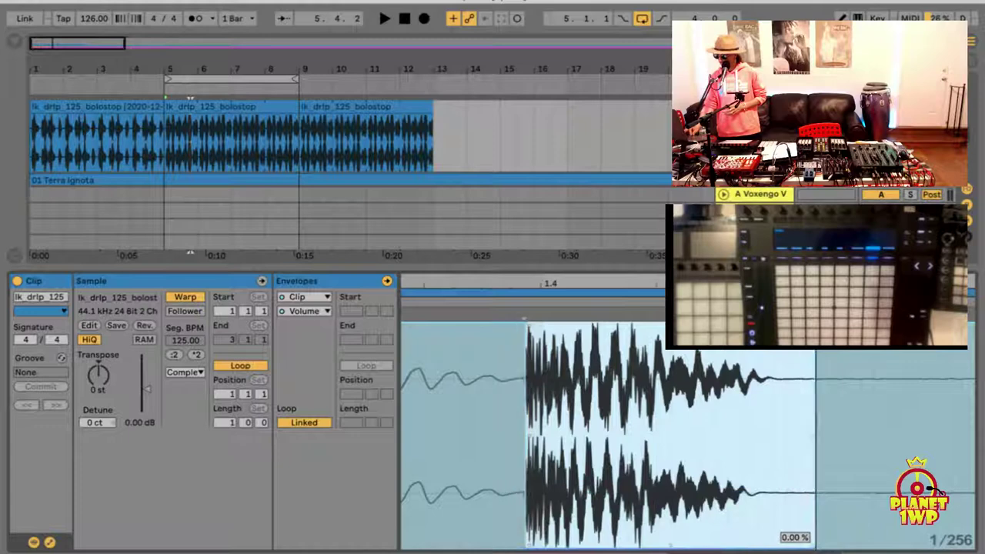
{"action": "left_click", "coordinate": [577, 179]}
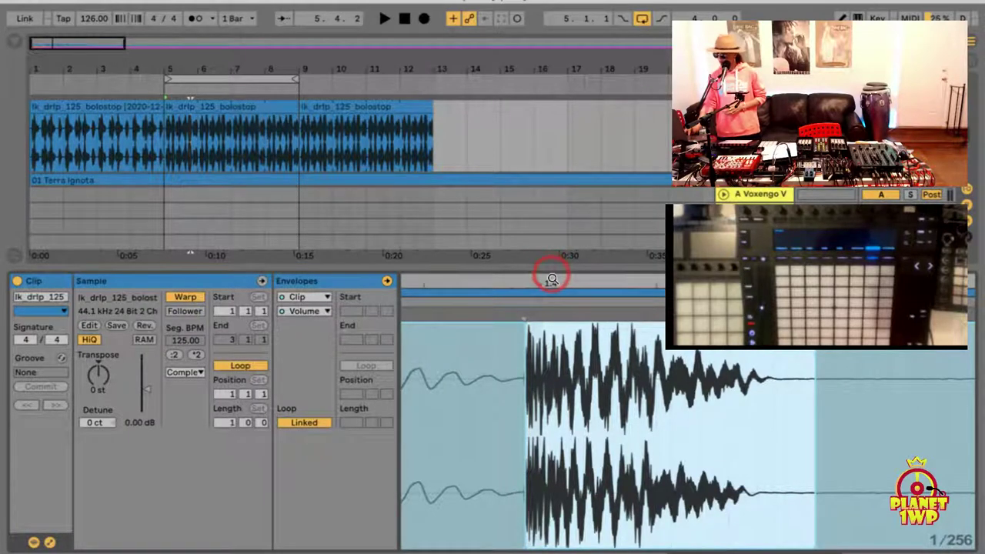
{"action": "left_click_drag", "start_coordinate": [551, 279], "coordinate": [658, 363]}
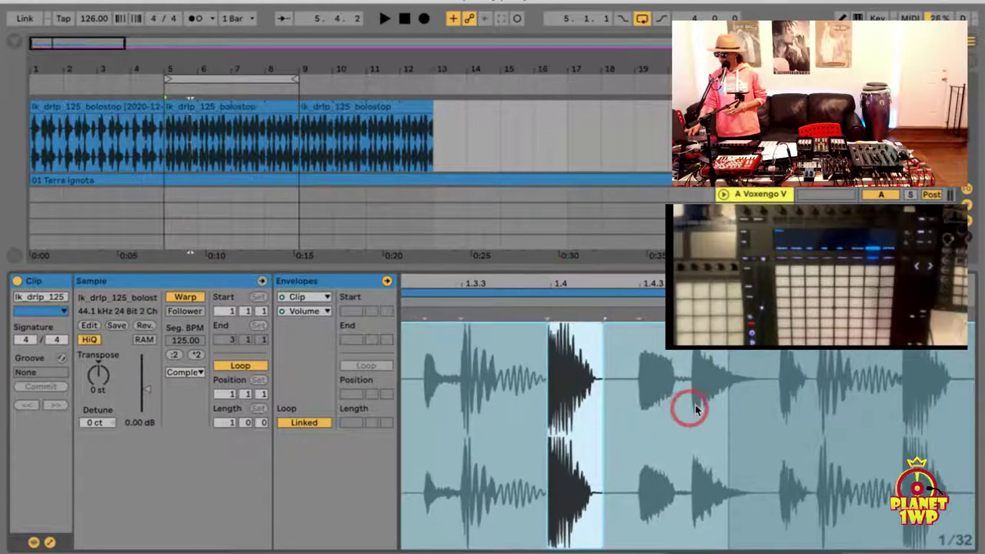
Mark the second hit after beat 1.4, then reselect the bar 5 clip and play its loop to hear the volume edits
{"action": "left_click_drag", "start_coordinate": [689, 405], "coordinate": [759, 405]}
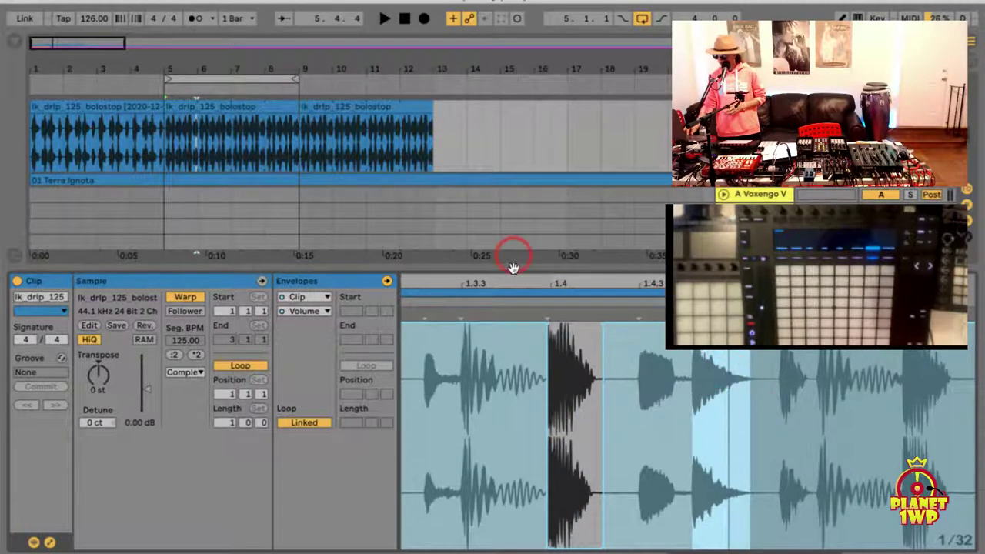
{"action": "left_click", "coordinate": [203, 85]}
{"action": "left_click", "coordinate": [204, 105]}
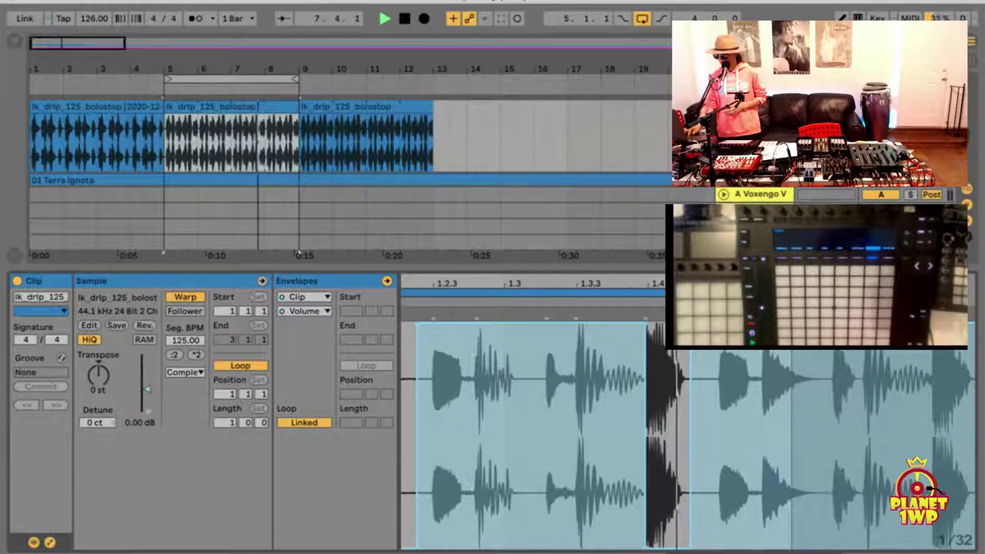
Select the hit near 1.4.4 through the end of its decay and pull its Volume envelope down to zero
{"action": "left_click_drag", "start_coordinate": [774, 284], "coordinate": [774, 365]}
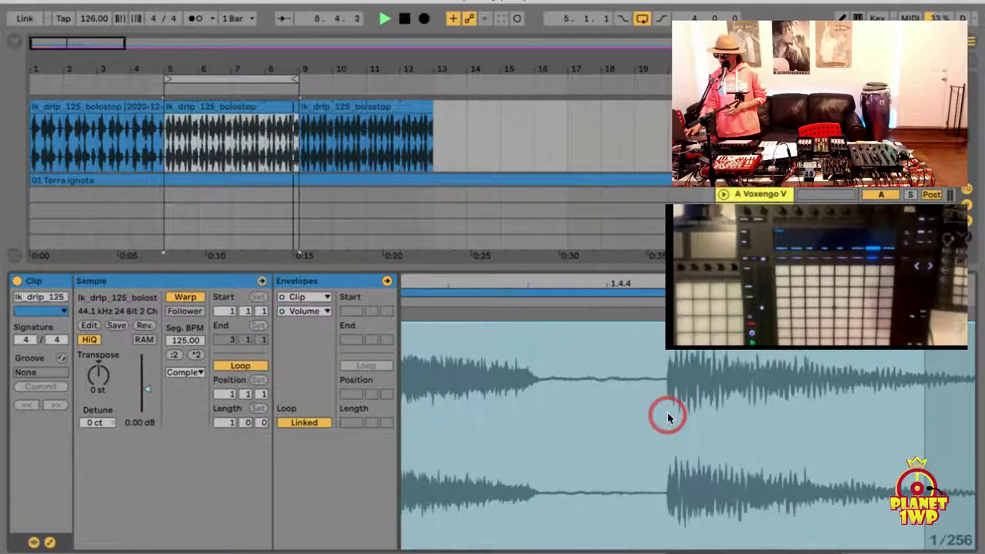
{"action": "left_click_drag", "start_coordinate": [671, 415], "coordinate": [869, 396]}
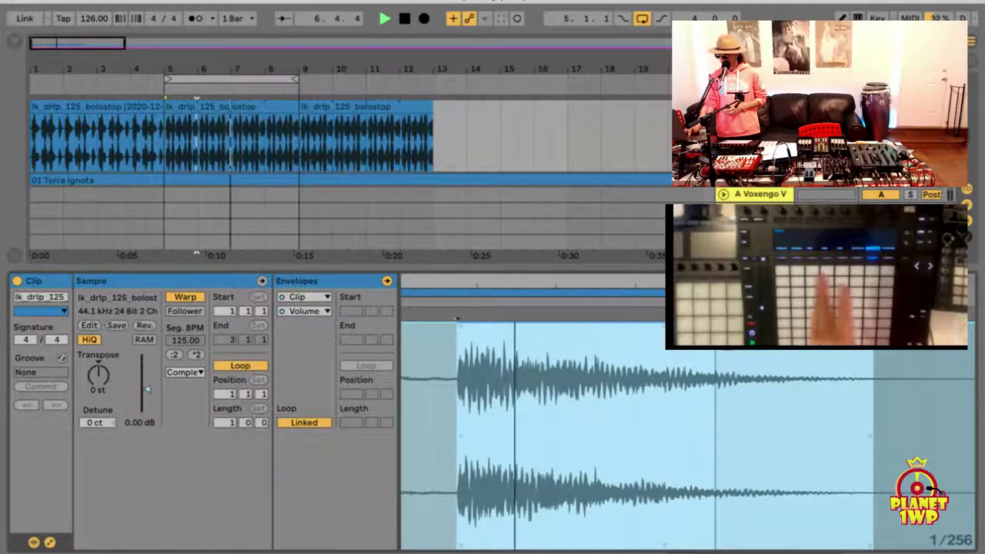
{"action": "left_click_drag", "start_coordinate": [730, 354], "coordinate": [729, 545]}
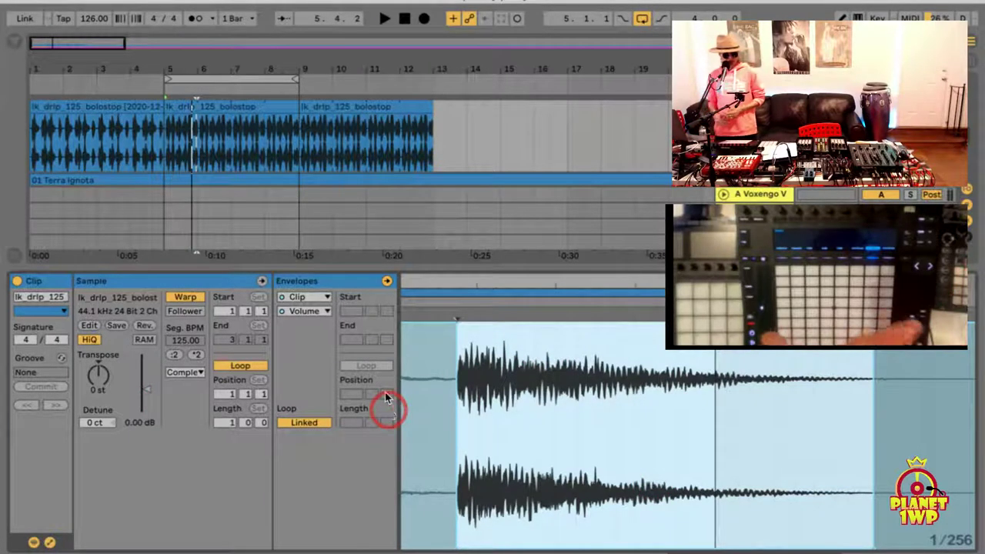
Play the bar 5 clip's loop to listen to the hits muted in its Volume envelope
{"action": "left_click_drag", "start_coordinate": [467, 285], "coordinate": [551, 443]}
{"action": "scroll", "coordinate": [551, 443], "scroll_direction": "left", "scroll_amount": 3}
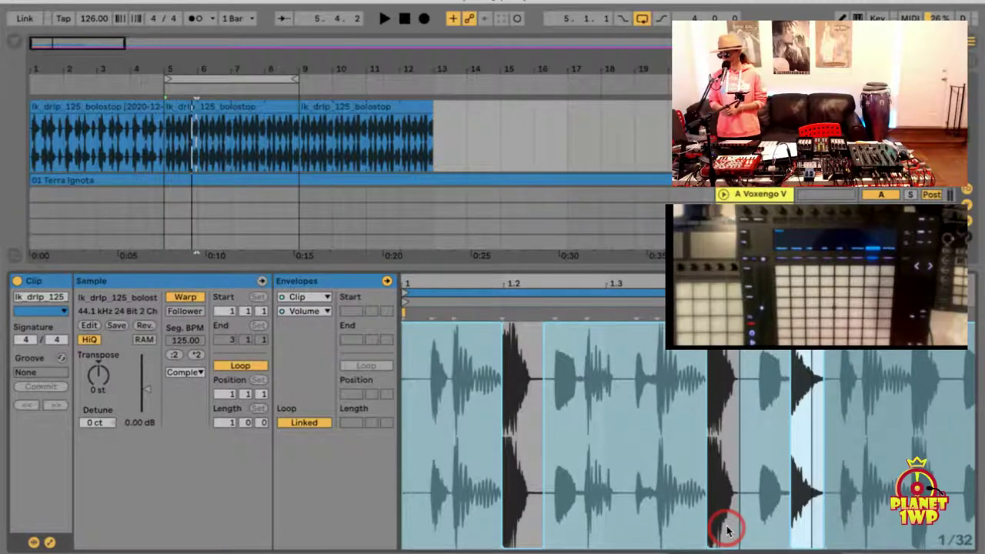
{"action": "key", "text": "space"}
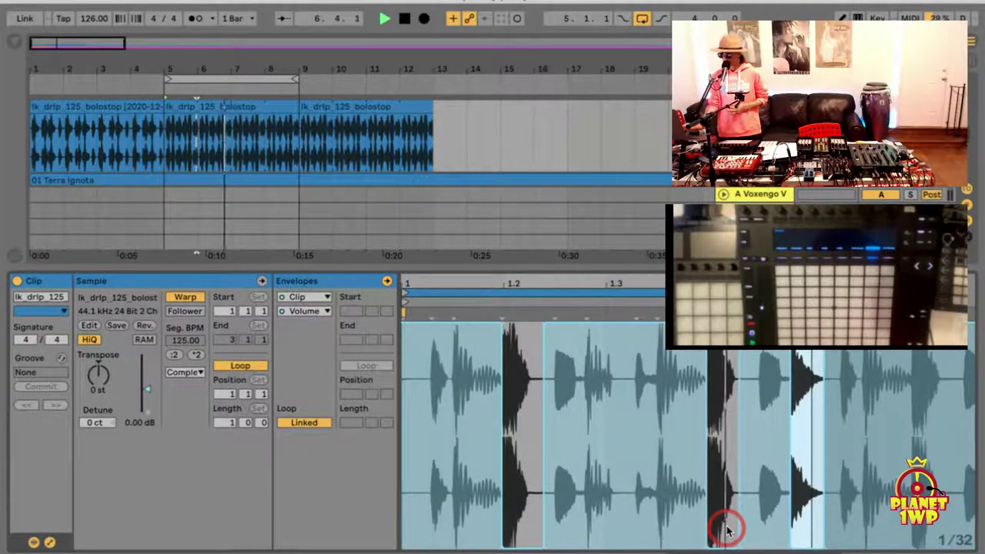
{"action": "key", "text": "space"}
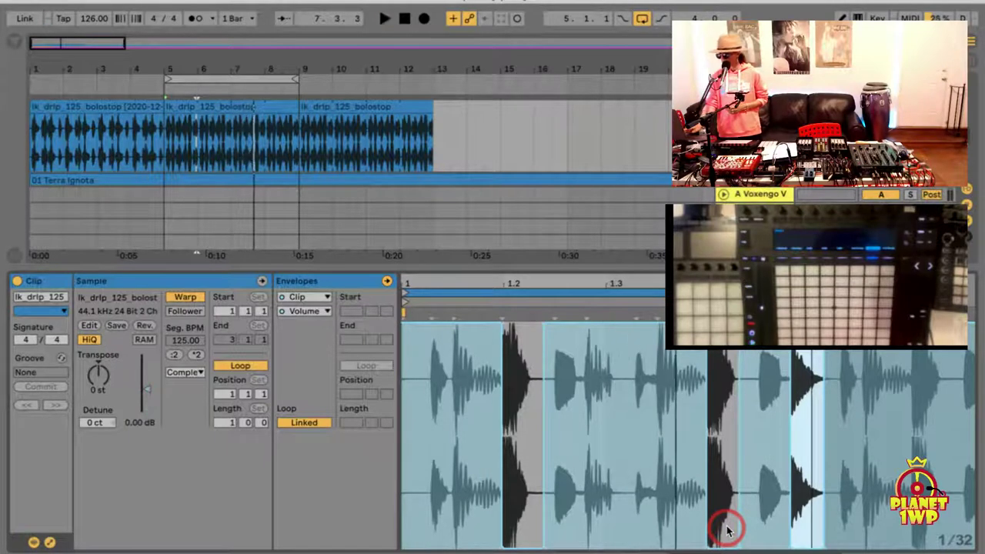
Select the range around the muted hit near 1.4.4, delete its Volume envelope points and undo the deletion
{"action": "right_click", "coordinate": [608, 431]}
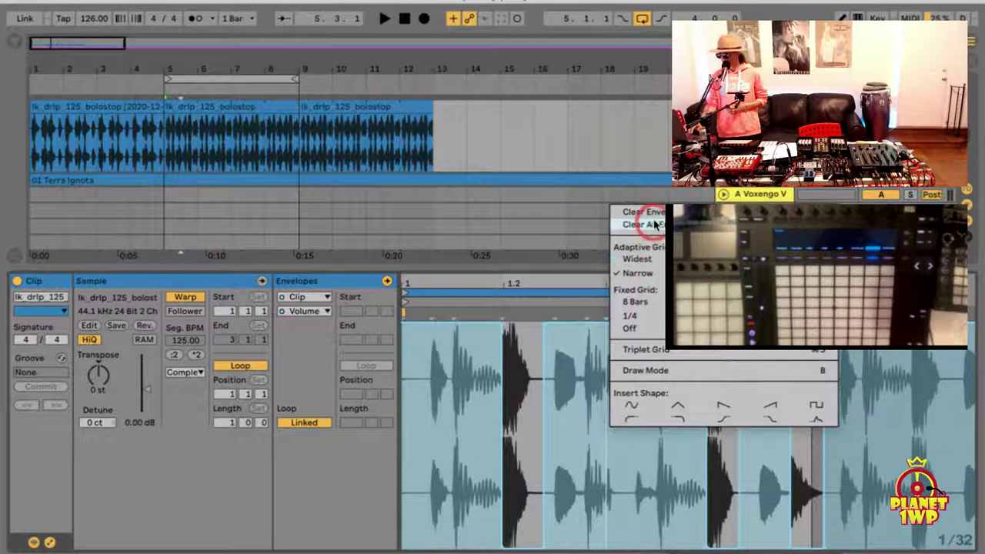
{"action": "left_click", "coordinate": [893, 483]}
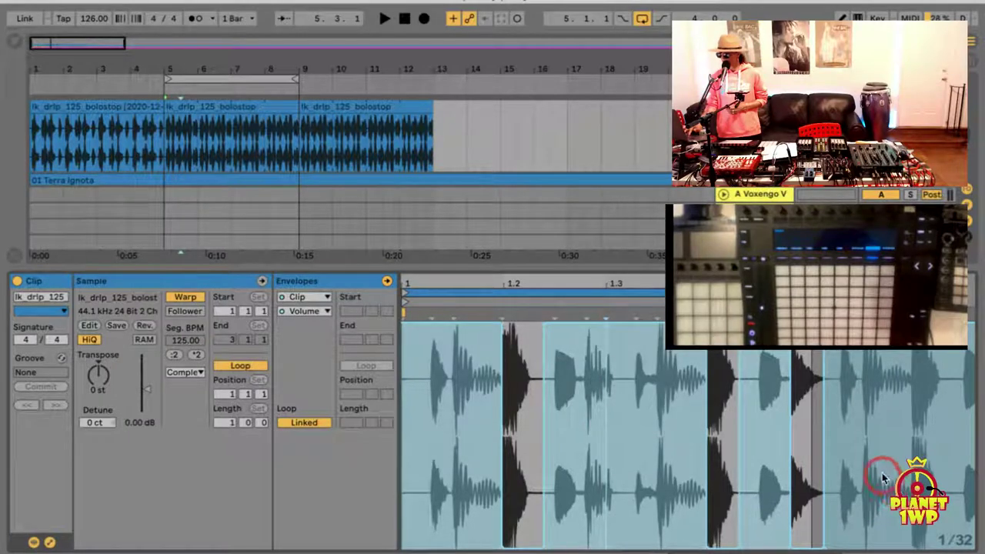
{"action": "left_click_drag", "start_coordinate": [875, 474], "coordinate": [774, 465]}
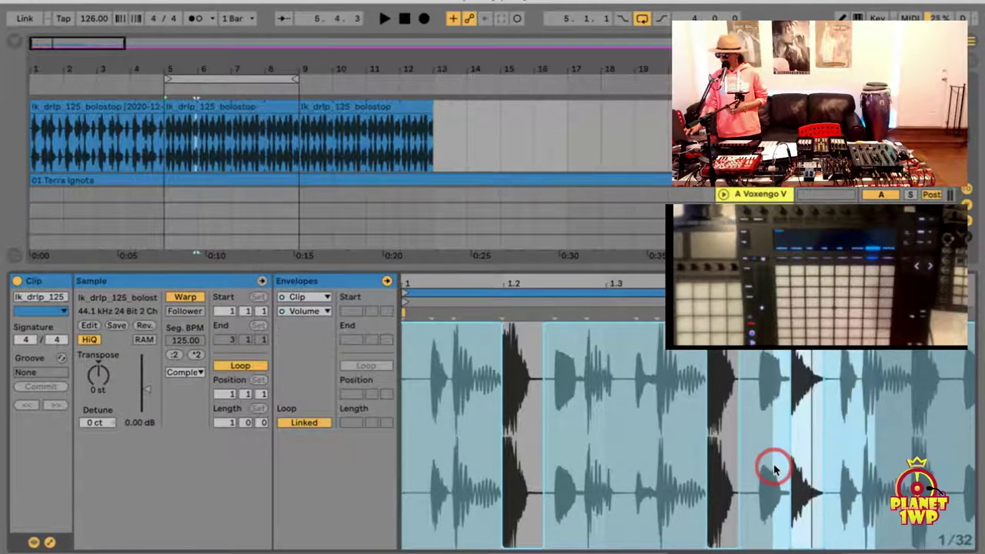
{"action": "key", "text": "Delete"}
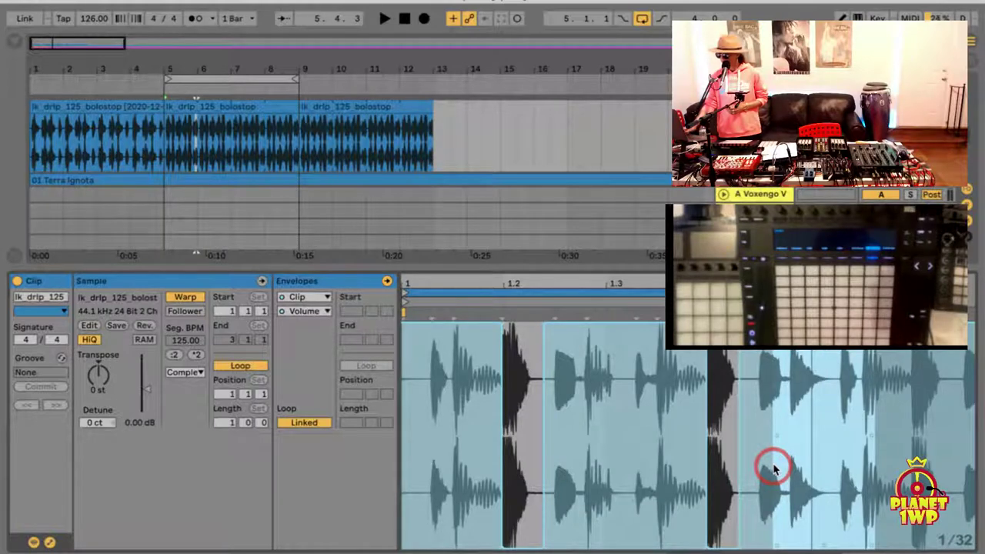
{"action": "key", "text": "super+z"}
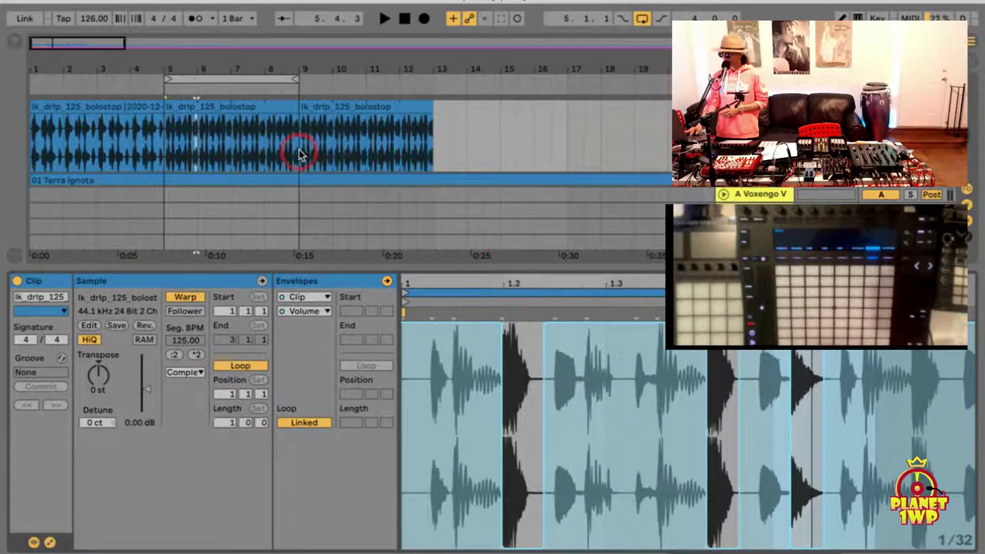
Switch the clip envelope from Volume to Transposition and select the lk_drip_125_bolostop clip at bar 5
{"action": "left_click", "coordinate": [305, 311]}
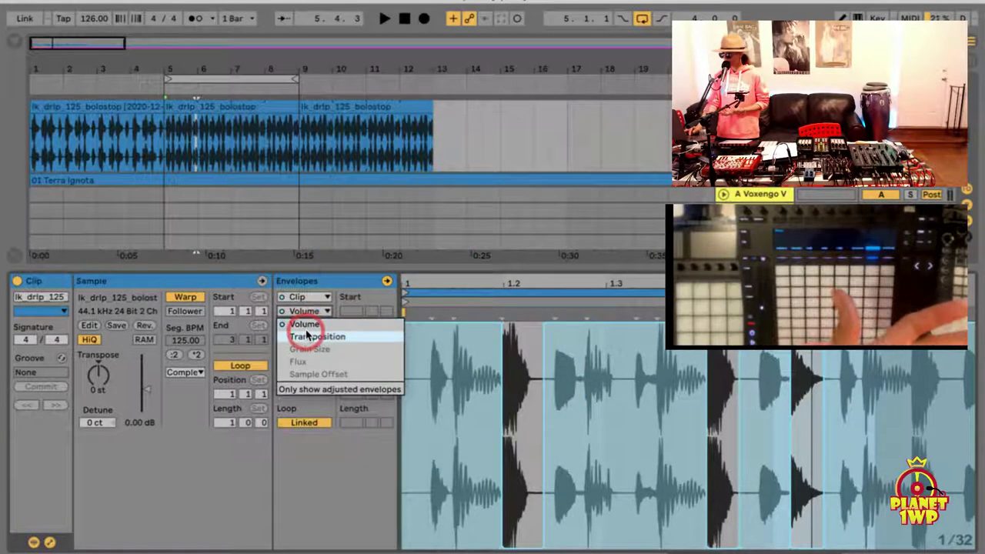
{"action": "left_click", "coordinate": [306, 337]}
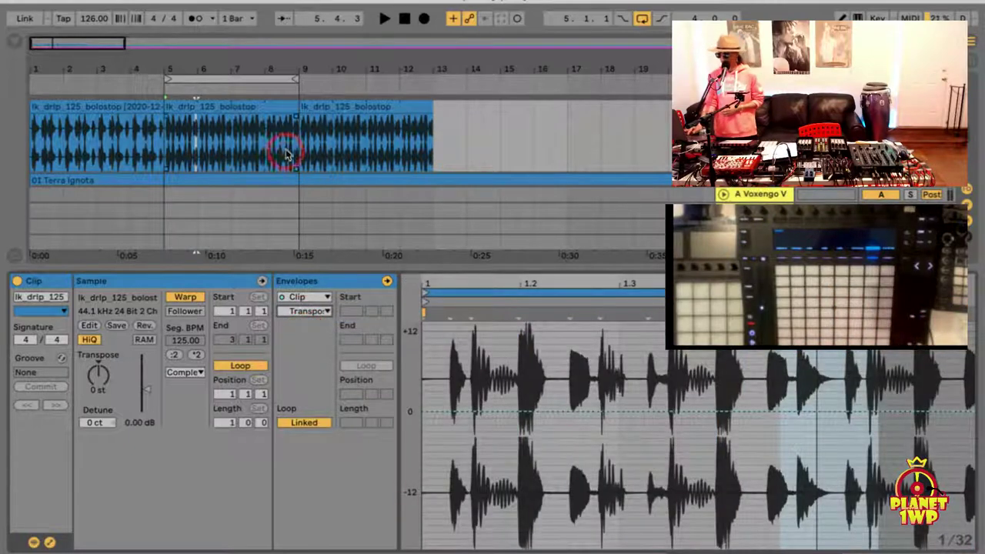
{"action": "left_click", "coordinate": [219, 120]}
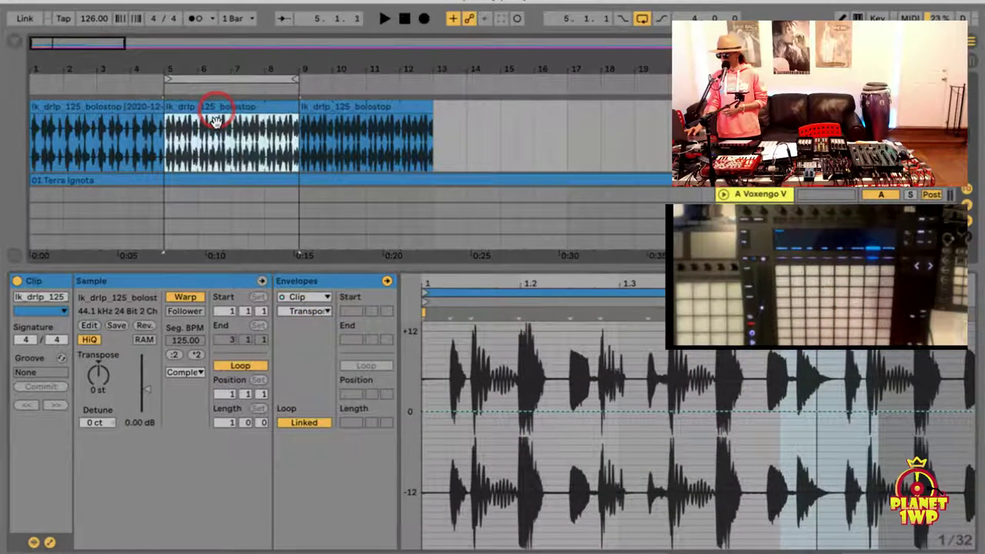
Shorten the looped bar 5 clip to one bar so it ends at bar 6
{"action": "left_click", "coordinate": [260, 174]}
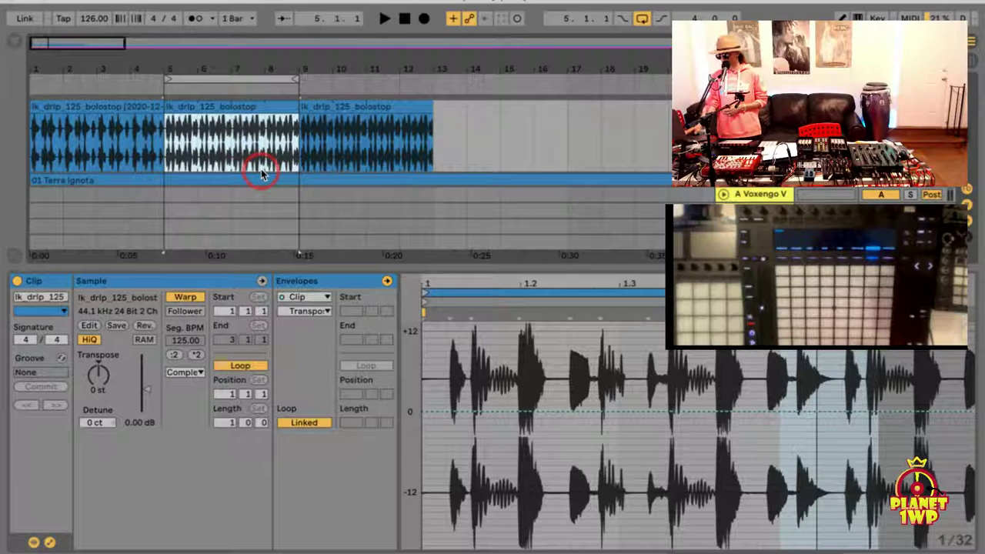
{"action": "left_click", "coordinate": [225, 424]}
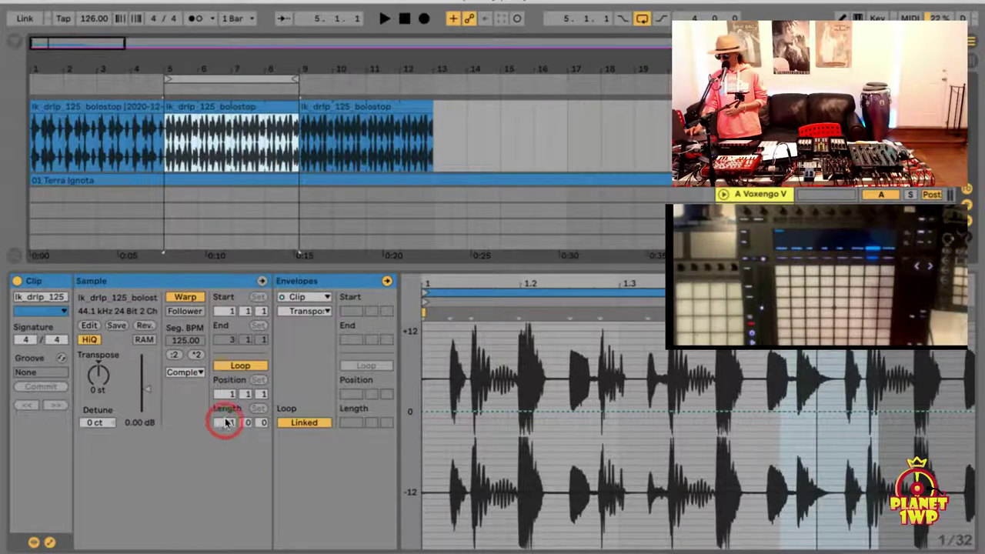
{"action": "left_click", "coordinate": [304, 132]}
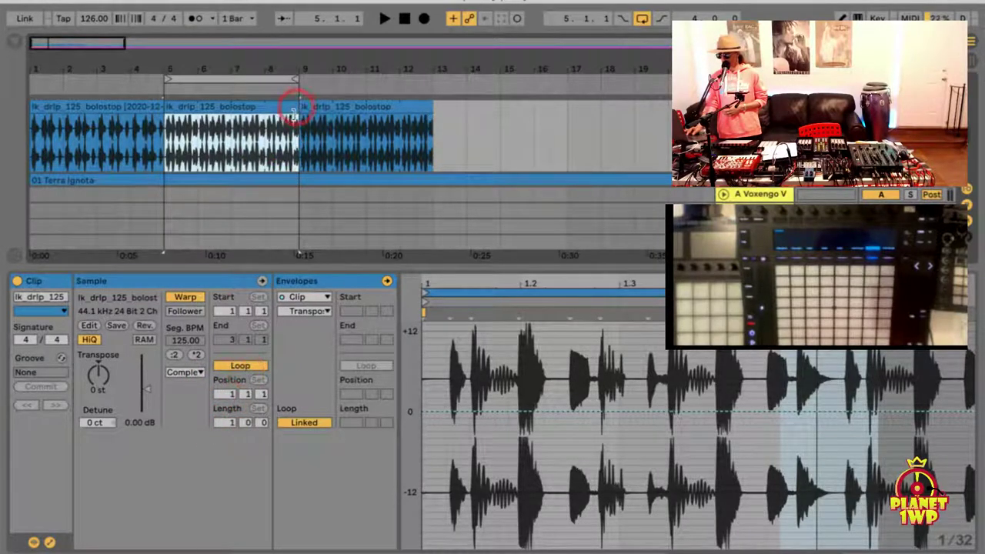
{"action": "left_click_drag", "start_coordinate": [286, 115], "coordinate": [197, 108]}
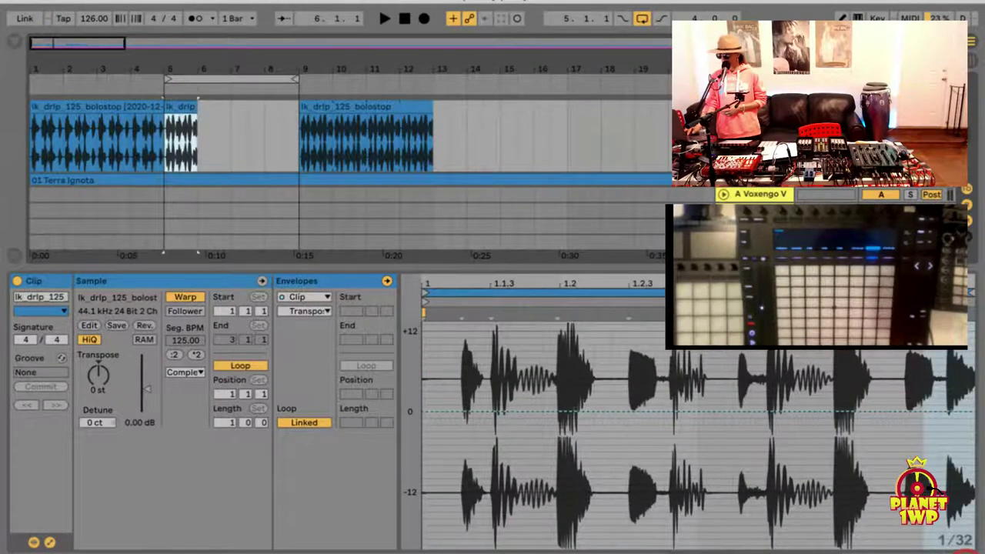
Extend the one-bar looped clip's end back to bar 9 in the arrangement
{"action": "left_click", "coordinate": [966, 552]}
{"action": "left_click_drag", "start_coordinate": [196, 67], "coordinate": [170, 136]}
{"action": "double_click", "coordinate": [167, 149]}
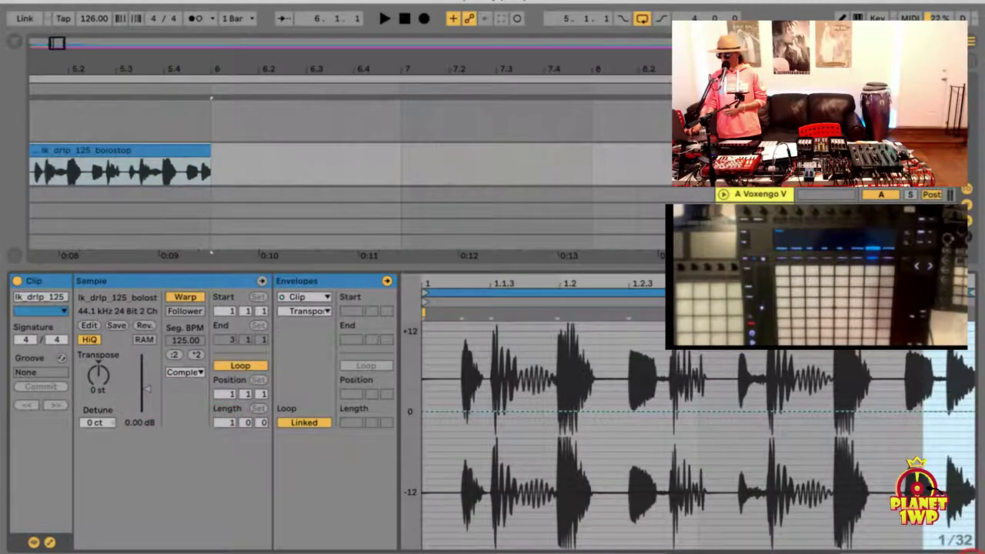
{"action": "left_click", "coordinate": [966, 553]}
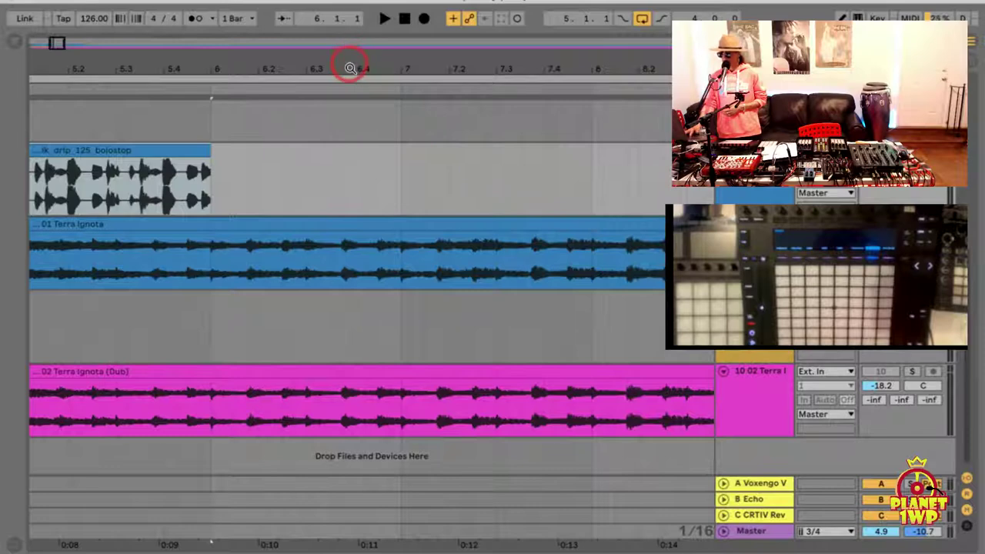
{"action": "left_click", "coordinate": [443, 114]}
{"action": "left_click_drag", "start_coordinate": [340, 68], "coordinate": [341, 67]}
{"action": "left_click_drag", "start_coordinate": [293, 154], "coordinate": [479, 150]}
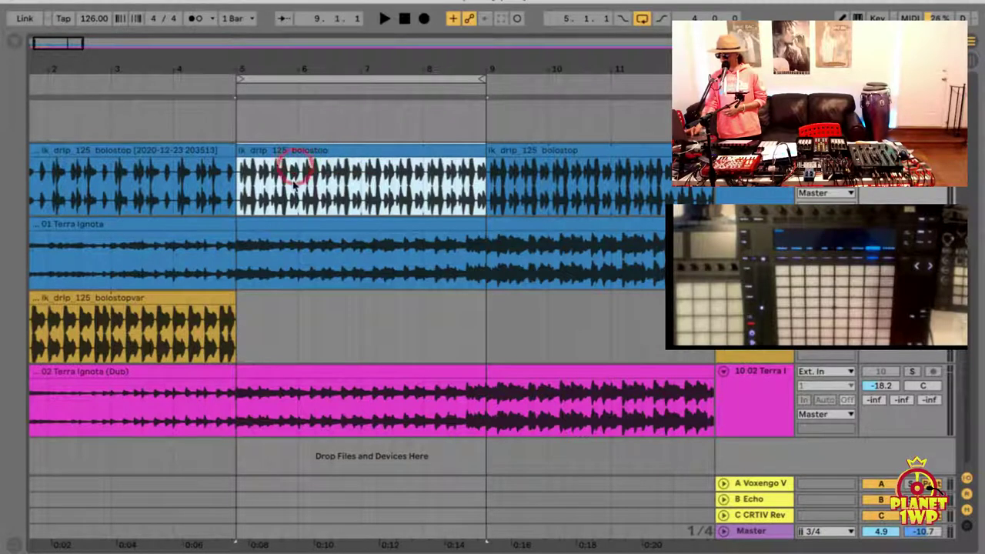
Turn Loop off and on again for the bar 5 clip, and shorten the clip to end at bar 6
{"action": "double_click", "coordinate": [446, 163]}
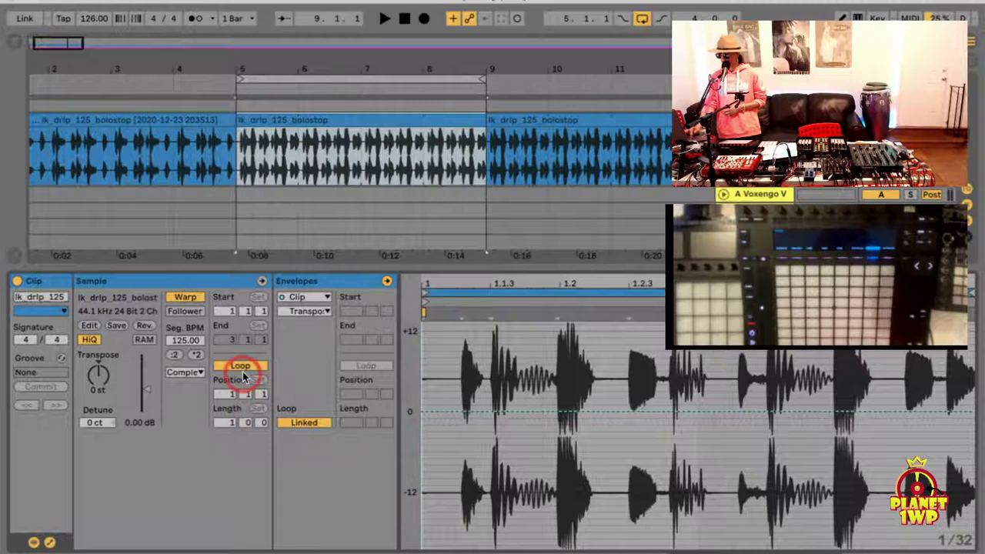
{"action": "left_click", "coordinate": [241, 368]}
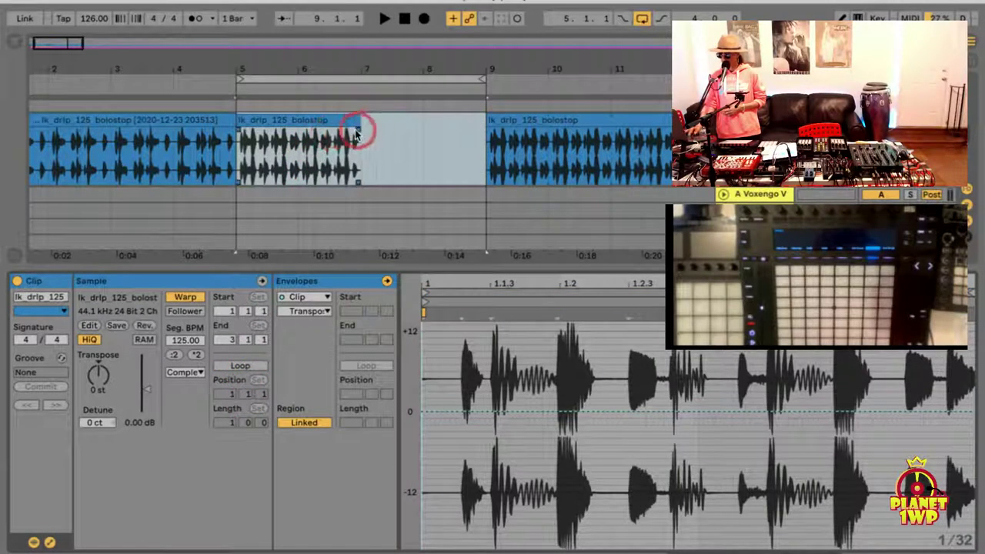
{"action": "left_click", "coordinate": [317, 137]}
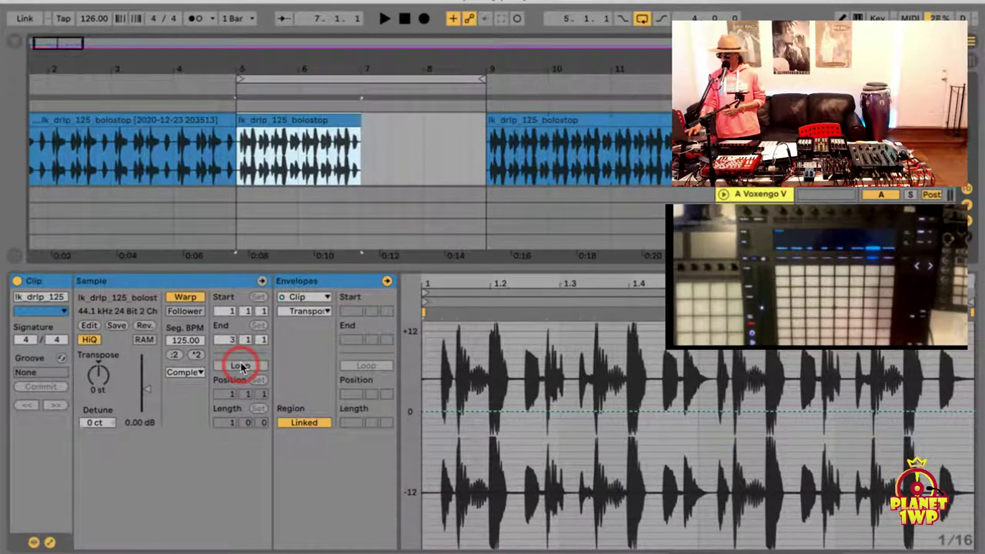
{"action": "left_click", "coordinate": [240, 365]}
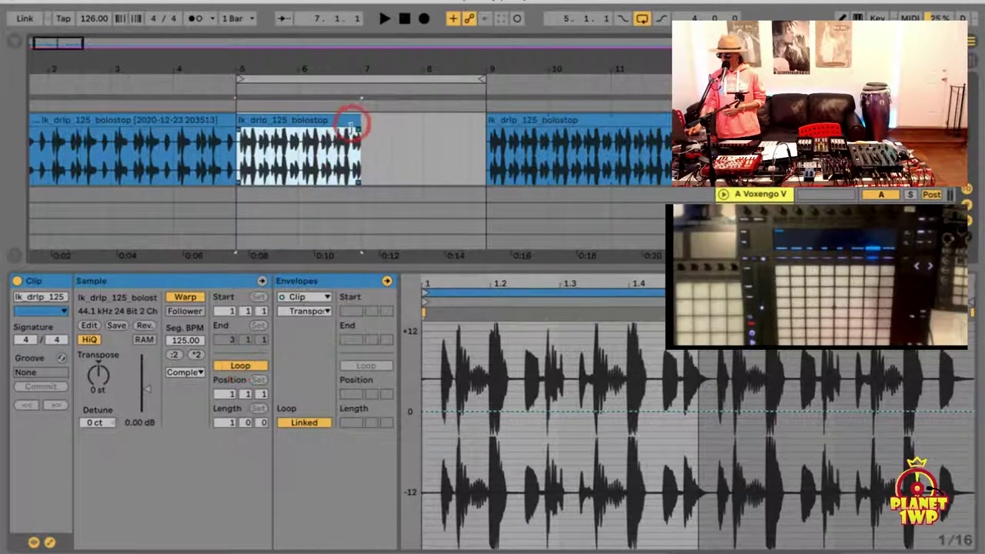
{"action": "left_click_drag", "start_coordinate": [350, 119], "coordinate": [296, 115]}
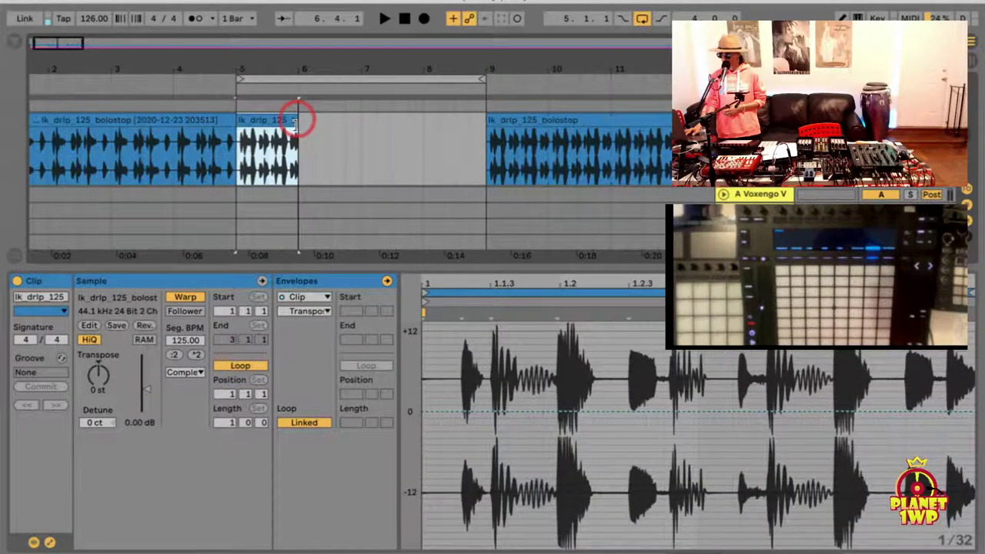
Turn Loop off and try to extend the clip to bar 9, trimming it to bar 6 between two attempts
{"action": "left_click", "coordinate": [230, 364]}
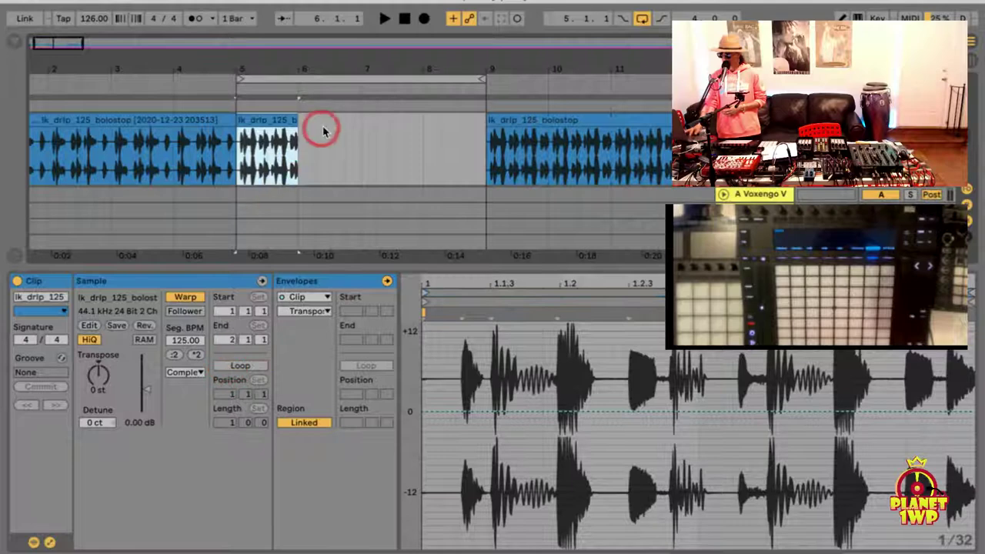
{"action": "left_click_drag", "start_coordinate": [294, 123], "coordinate": [498, 136]}
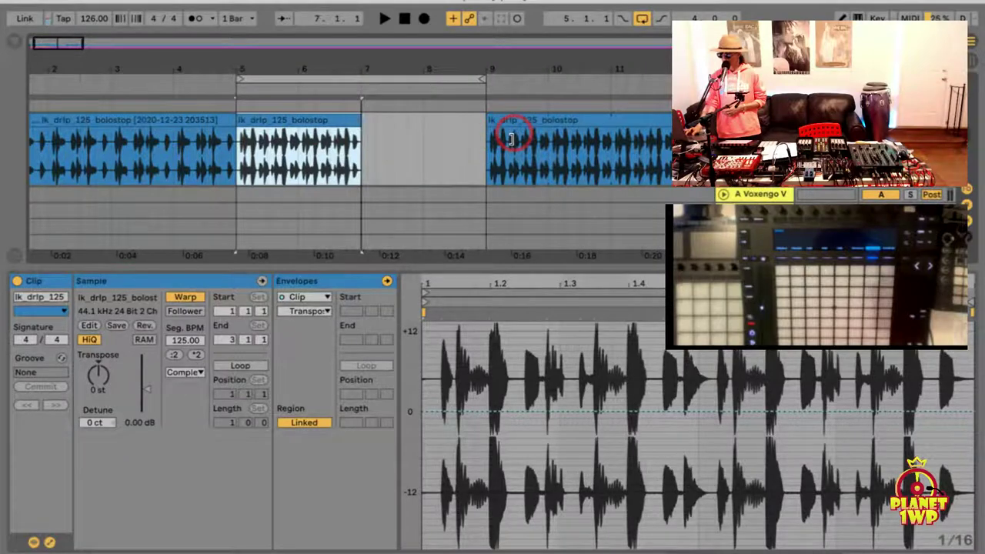
{"action": "left_click_drag", "start_coordinate": [362, 139], "coordinate": [293, 137]}
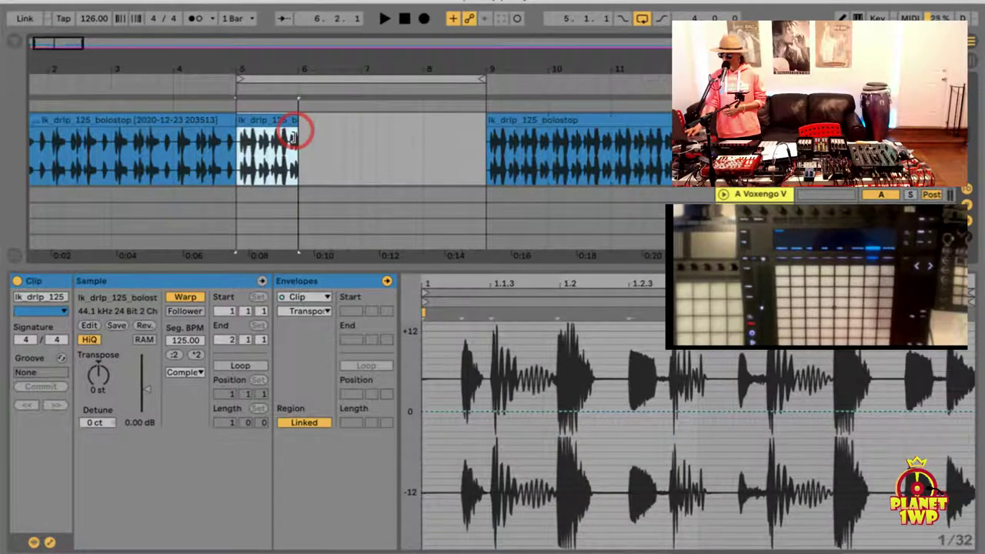
{"action": "left_click_drag", "start_coordinate": [289, 125], "coordinate": [508, 130]}
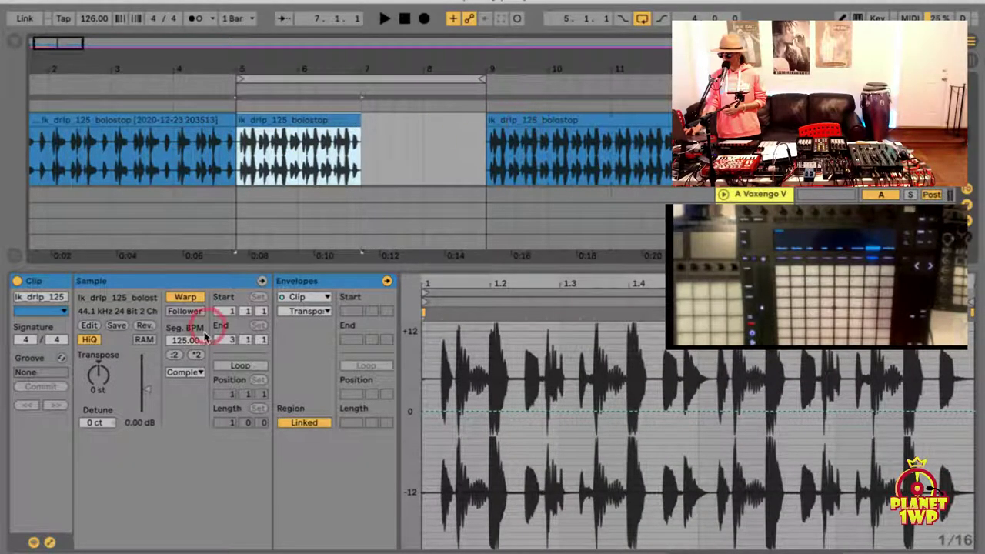
Turn Loop back on, extend the clip to bar 9 and trim it back to end at bar 6
{"action": "left_click", "coordinate": [242, 363]}
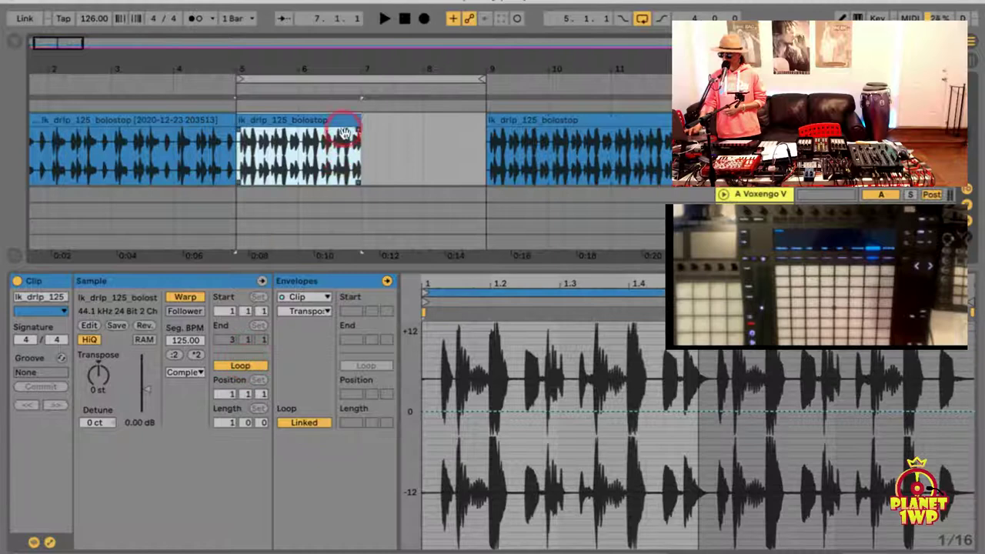
{"action": "left_click_drag", "start_coordinate": [360, 115], "coordinate": [483, 134]}
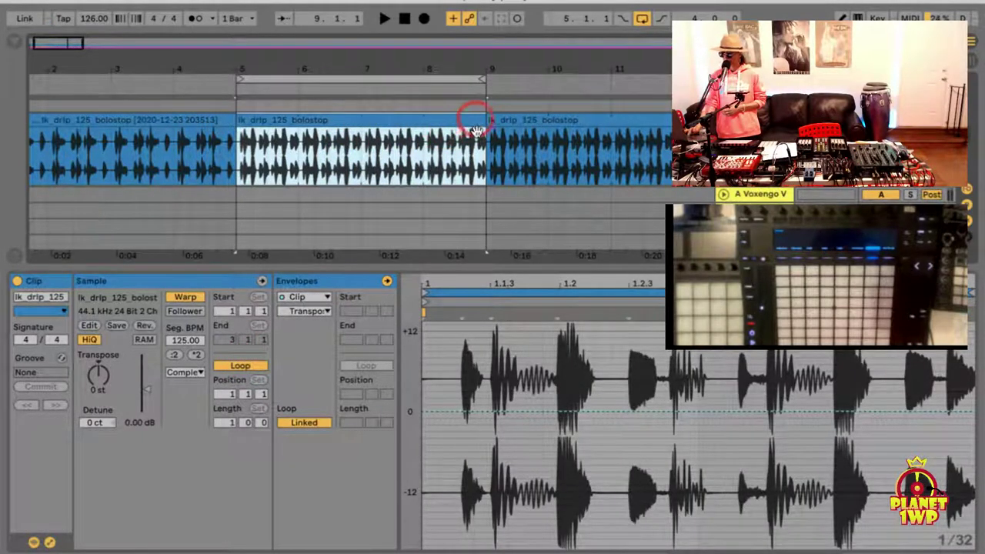
{"action": "left_click_drag", "start_coordinate": [479, 123], "coordinate": [283, 148]}
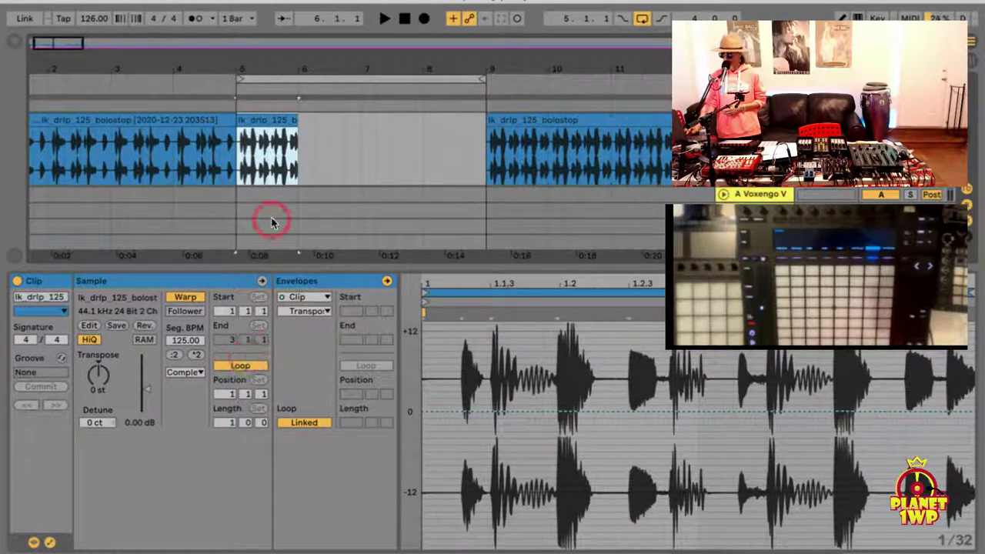
Toggle Loop off and on for the one-bar clip and extend its end to bar 9
{"action": "left_click", "coordinate": [239, 365]}
{"action": "left_click", "coordinate": [239, 366]}
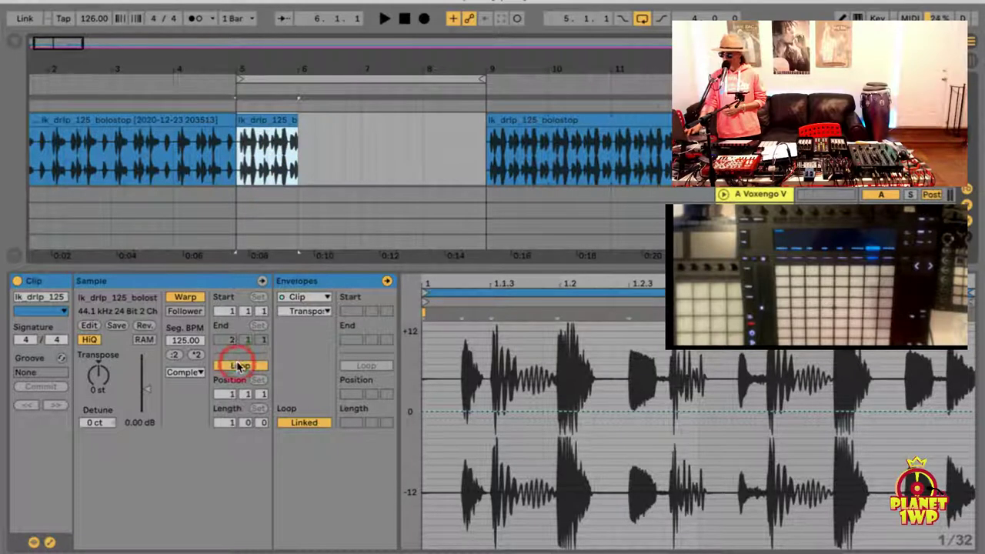
{"action": "left_click_drag", "start_coordinate": [297, 122], "coordinate": [489, 129]}
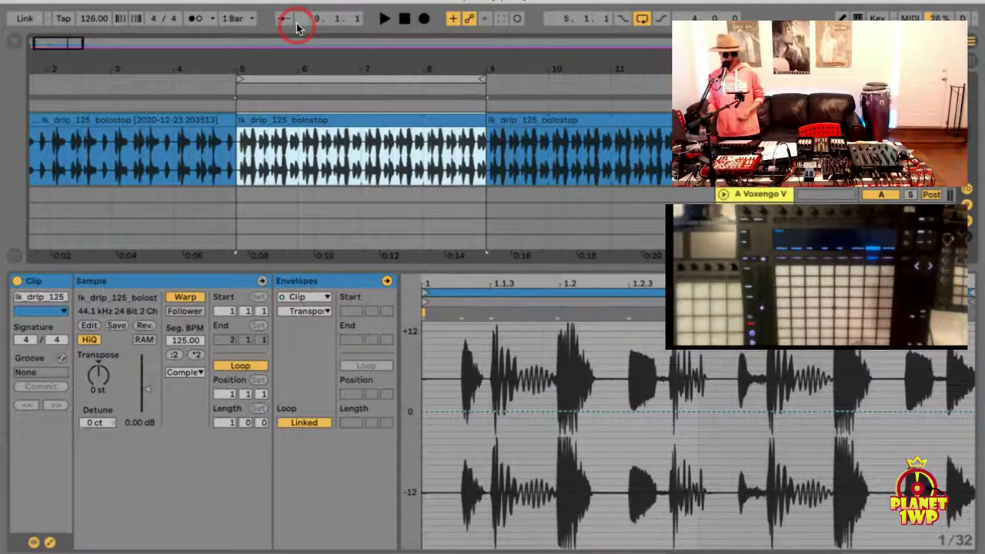
{"action": "left_click", "coordinate": [116, 0]}
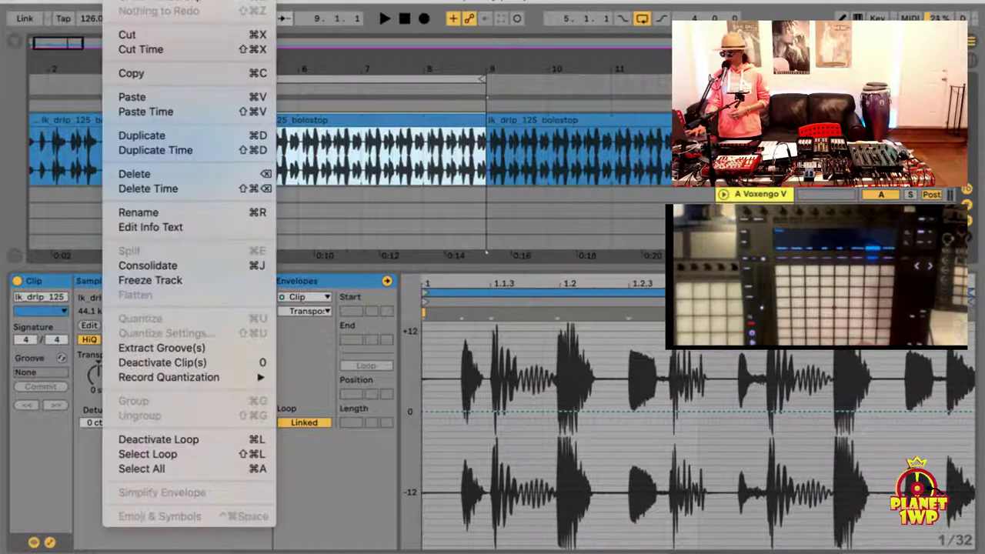
{"action": "left_click", "coordinate": [185, 270]}
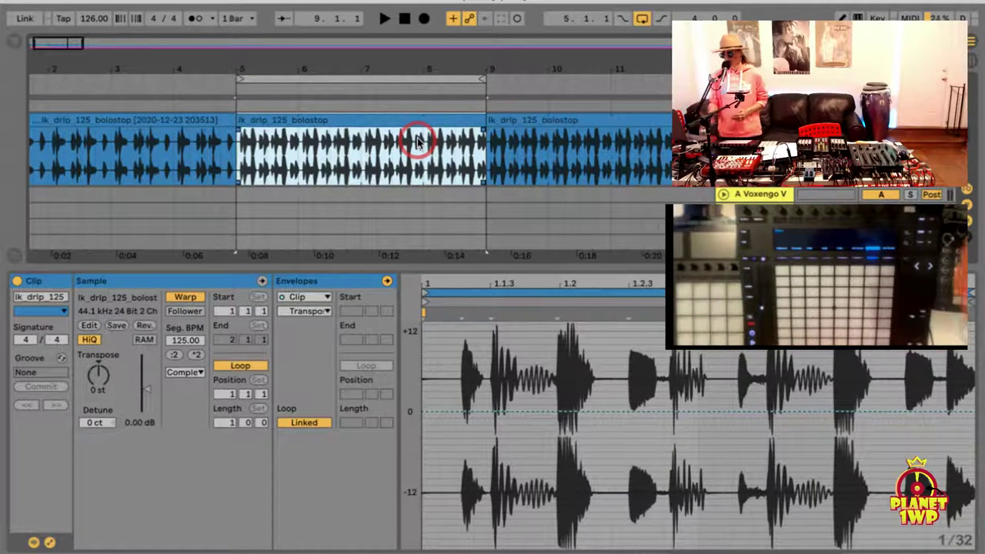
Display the Clip Volume envelope of the clip that starts at bar 5
{"action": "left_click", "coordinate": [308, 298]}
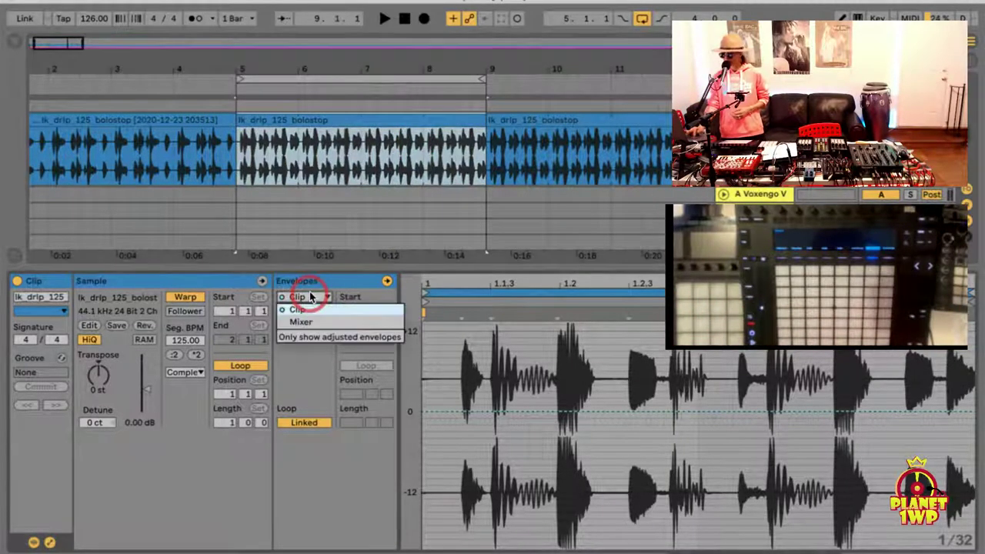
{"action": "left_click", "coordinate": [304, 309]}
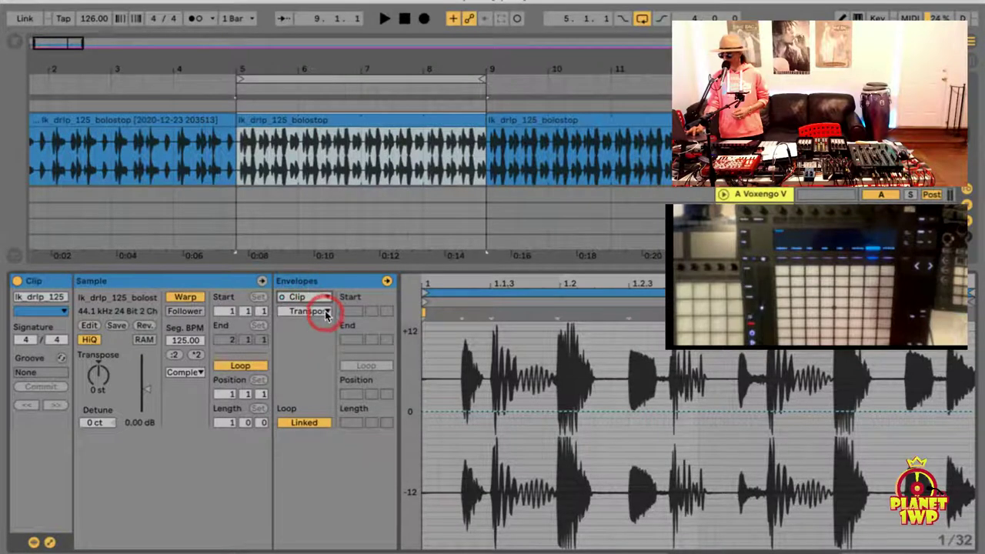
{"action": "left_click", "coordinate": [325, 312]}
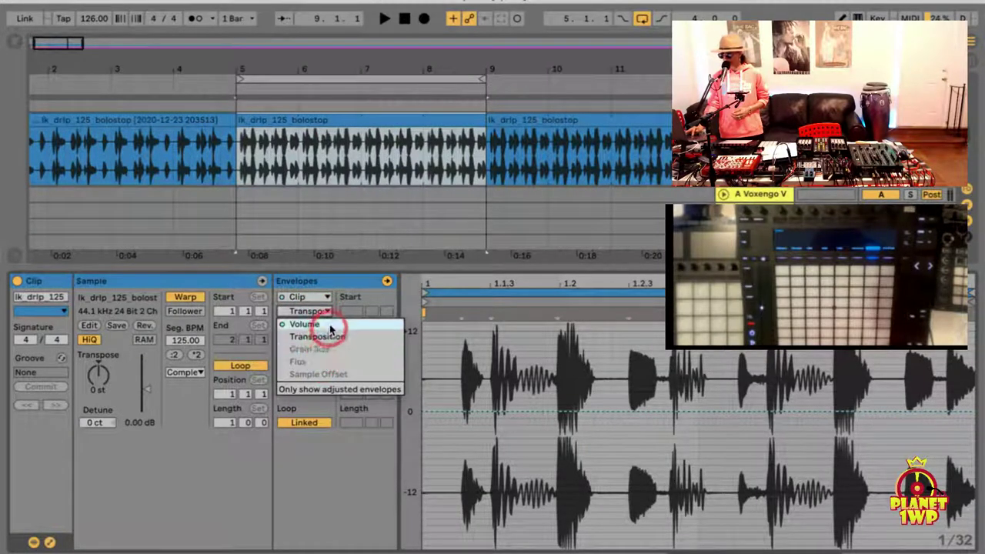
{"action": "left_click", "coordinate": [329, 323]}
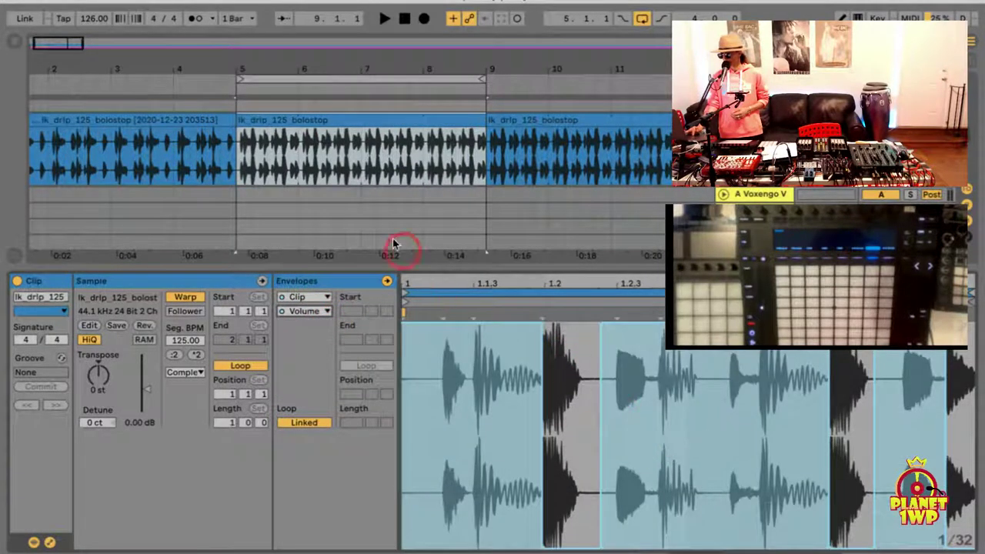
{"action": "left_click", "coordinate": [341, 121]}
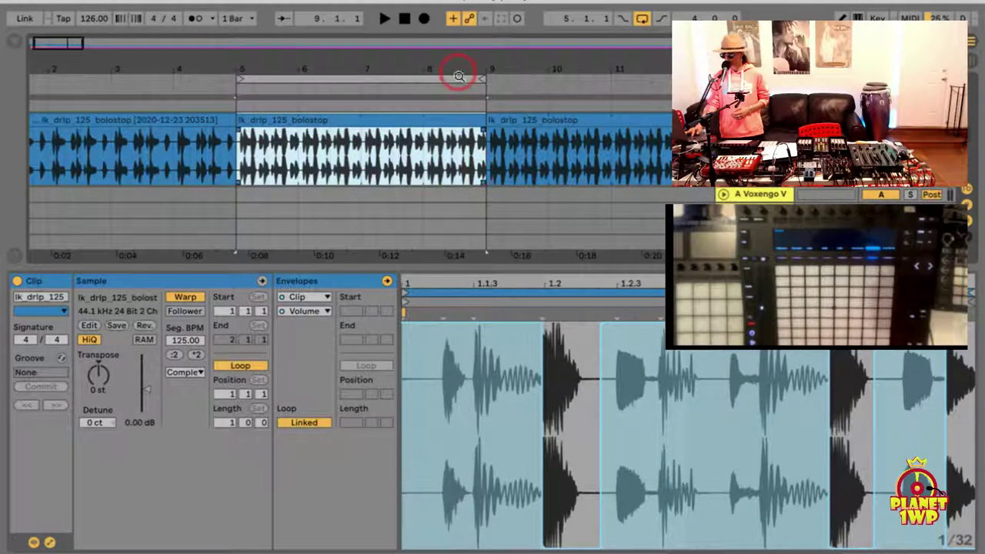
Move the clip at bar 9 to bar 17 and extend the looped bar 5 clip to bar 13
{"action": "left_click_drag", "start_coordinate": [457, 73], "coordinate": [236, 68]}
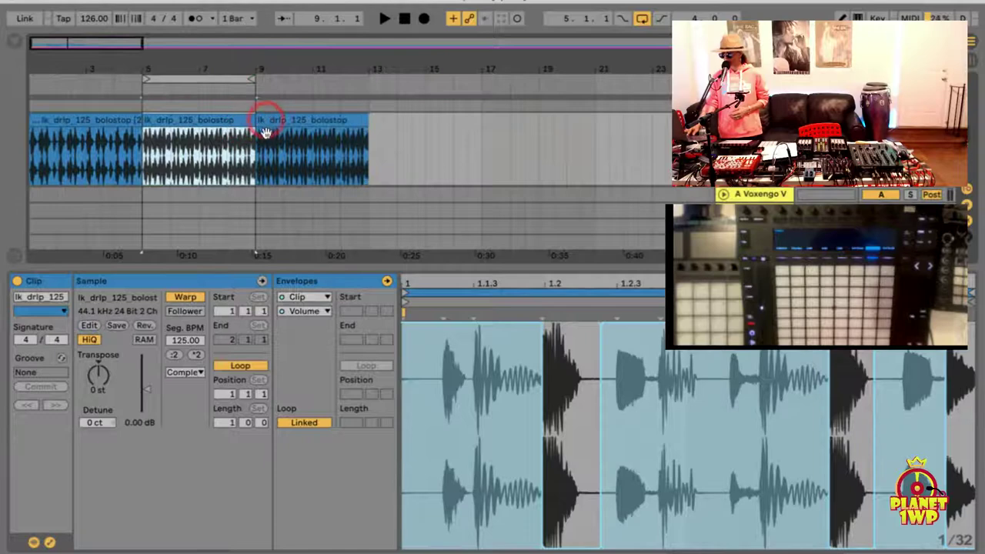
{"action": "left_click_drag", "start_coordinate": [266, 126], "coordinate": [497, 136]}
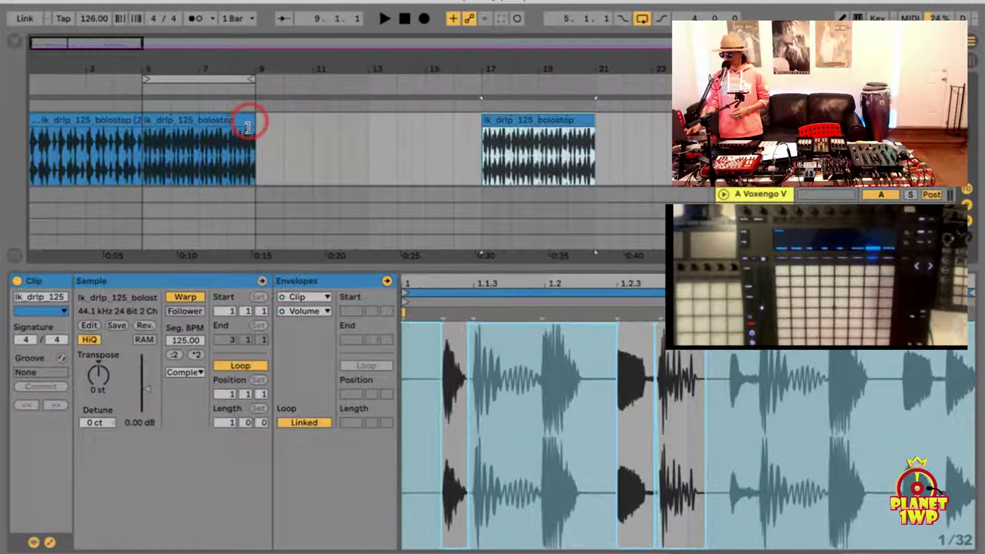
{"action": "left_click_drag", "start_coordinate": [248, 127], "coordinate": [368, 123]}
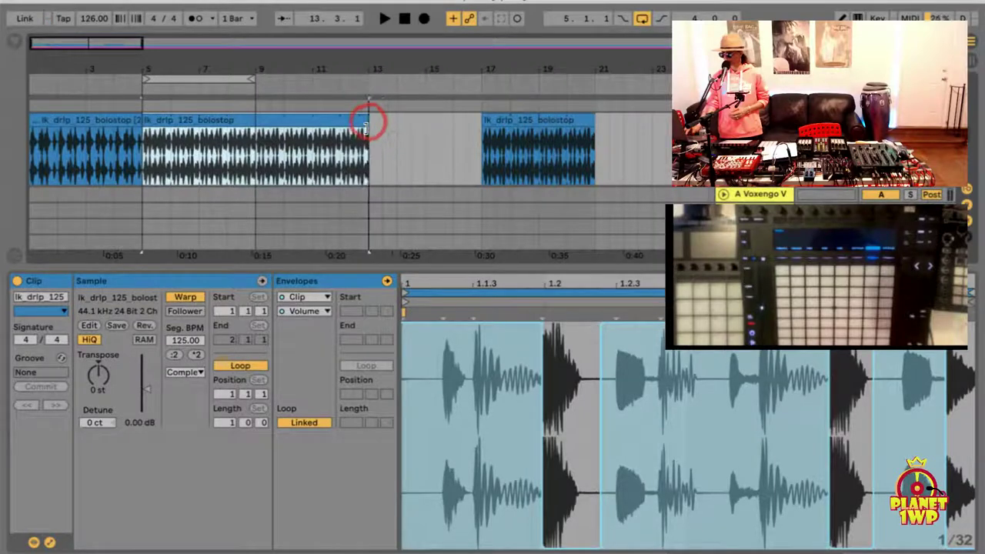
Extend the arrangement loop to bar 13 and consolidate the clip spanning bars 5 to 13
{"action": "left_click_drag", "start_coordinate": [257, 78], "coordinate": [365, 83]}
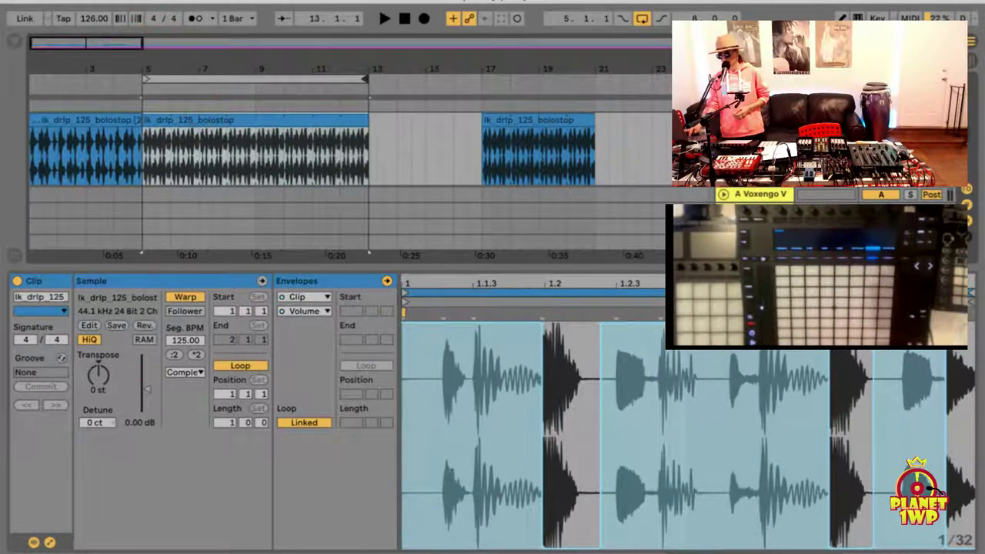
{"action": "right_click", "coordinate": [102, 153]}
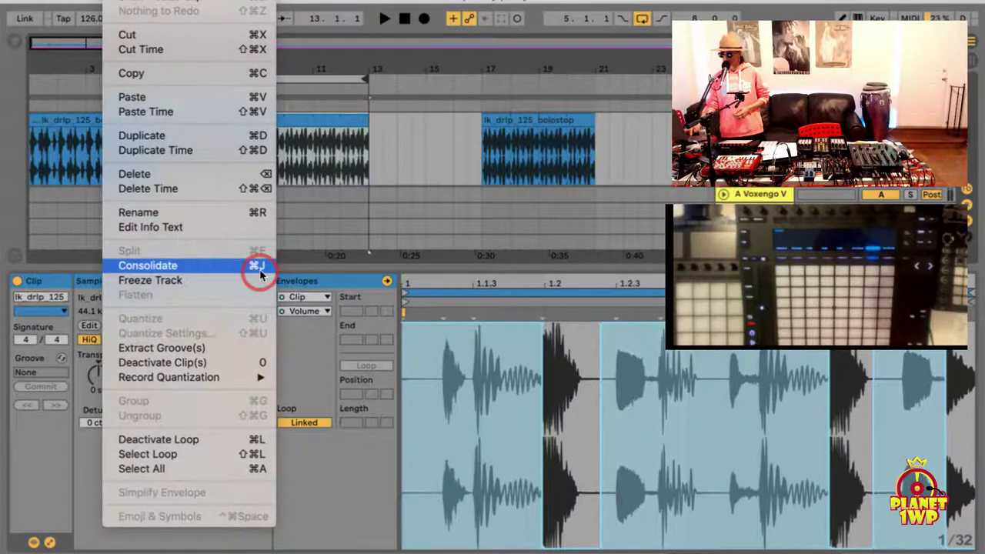
{"action": "left_click", "coordinate": [148, 265]}
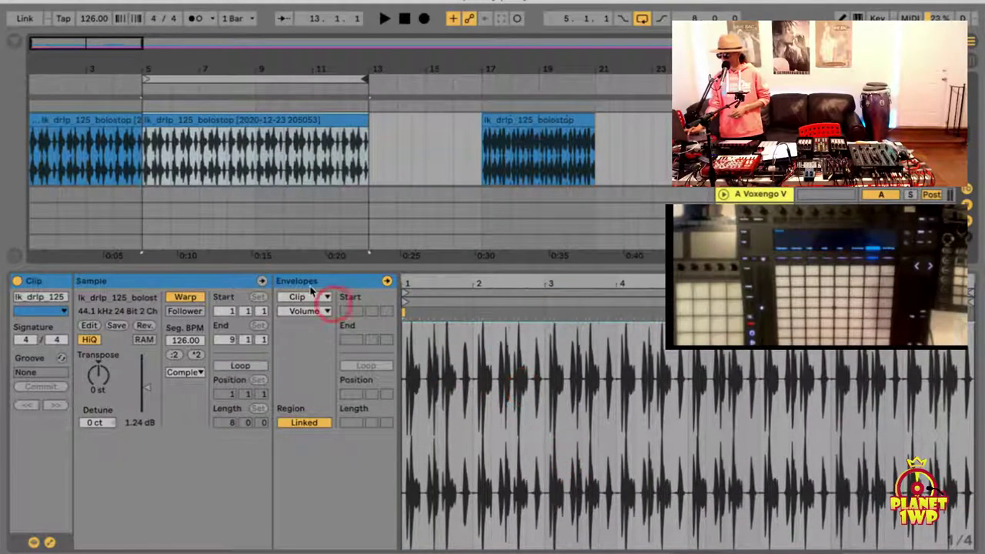
Draw a Transposition envelope on the consolidated clip, ramping from 0 at its start down to -12 semitones at its end, and play it
{"action": "left_click", "coordinate": [297, 134]}
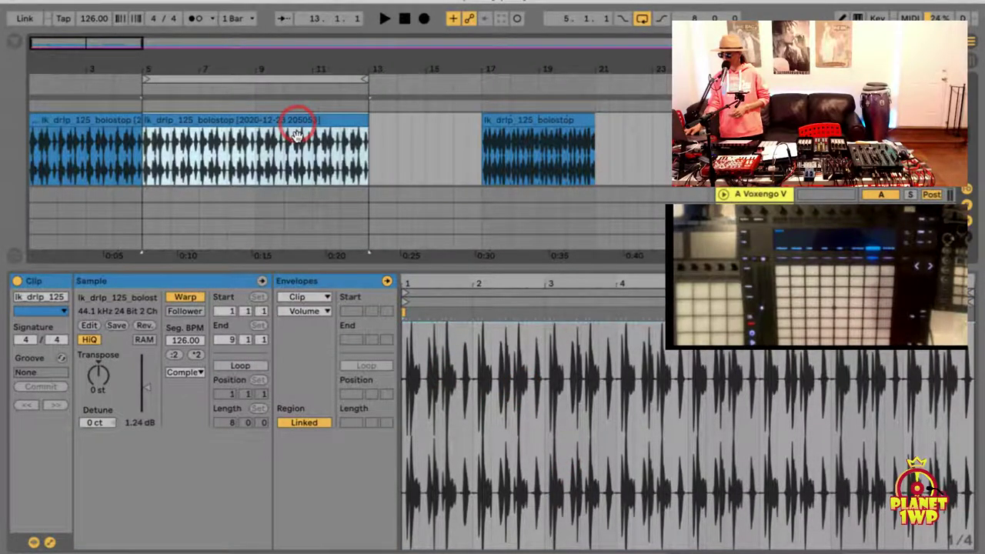
{"action": "left_click", "coordinate": [313, 310]}
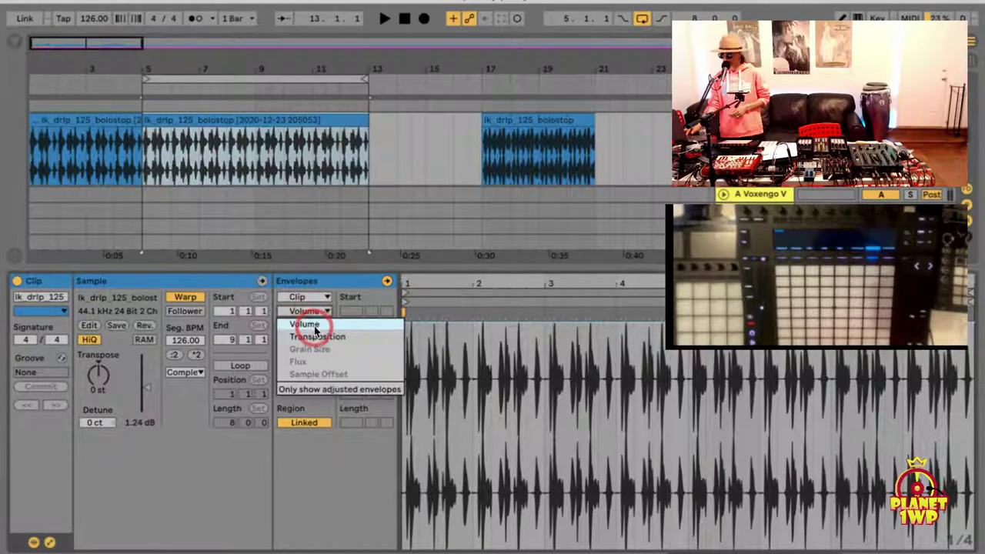
{"action": "left_click", "coordinate": [314, 333]}
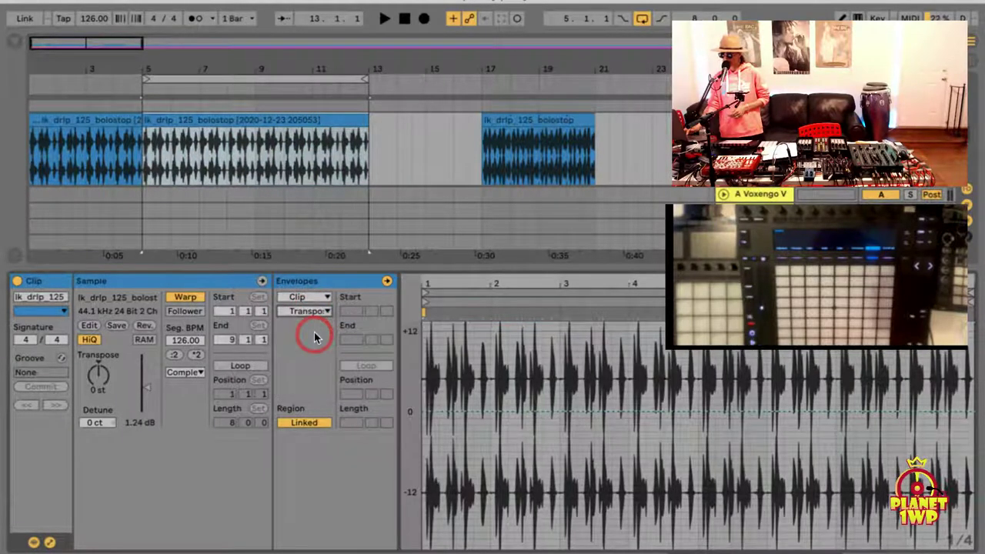
{"action": "left_click", "coordinate": [427, 414]}
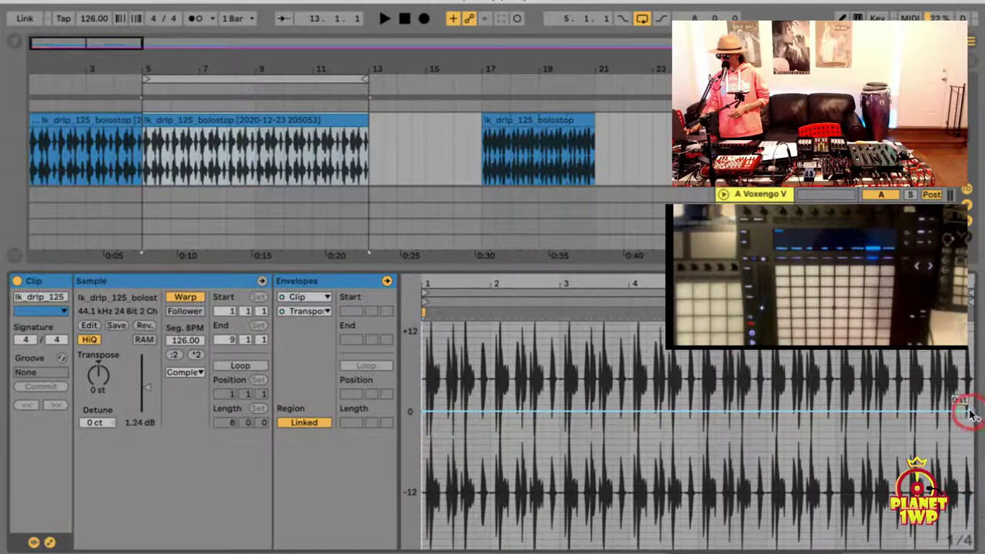
{"action": "left_click_drag", "start_coordinate": [971, 416], "coordinate": [971, 483]}
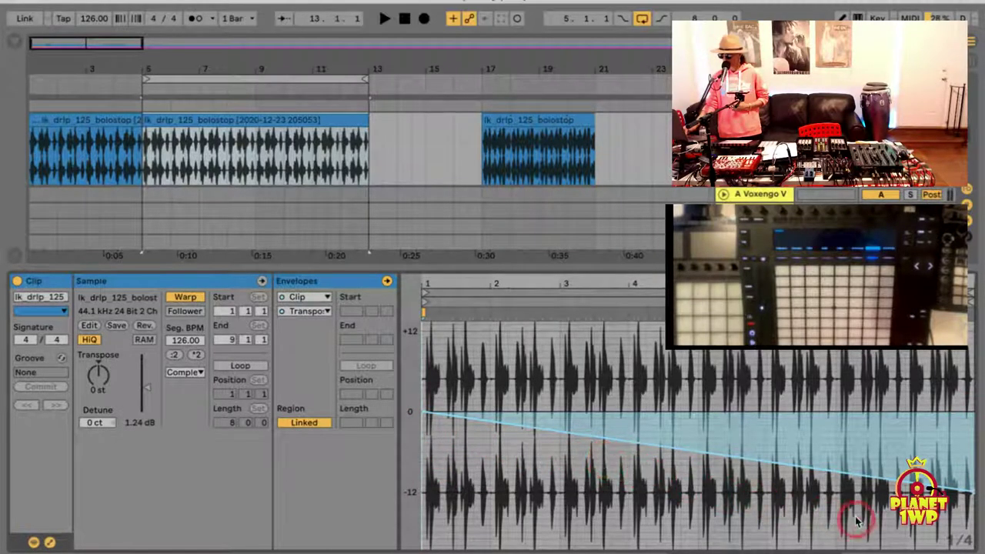
{"action": "left_click", "coordinate": [386, 22]}
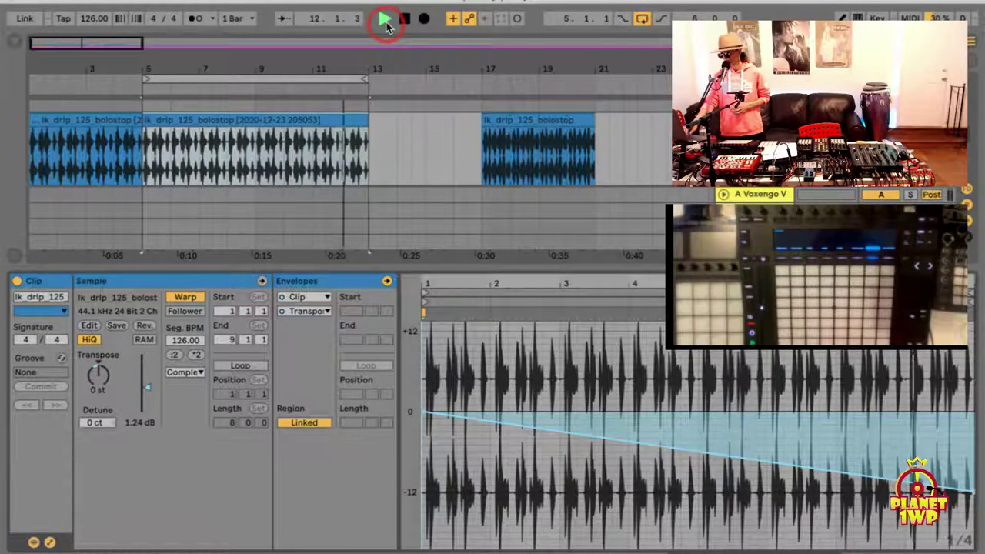
Switch to Session View with playback restarted, and show the input/output section while hiding the track delays
{"action": "key", "text": "Tab"}
{"action": "left_click", "coordinate": [386, 21]}
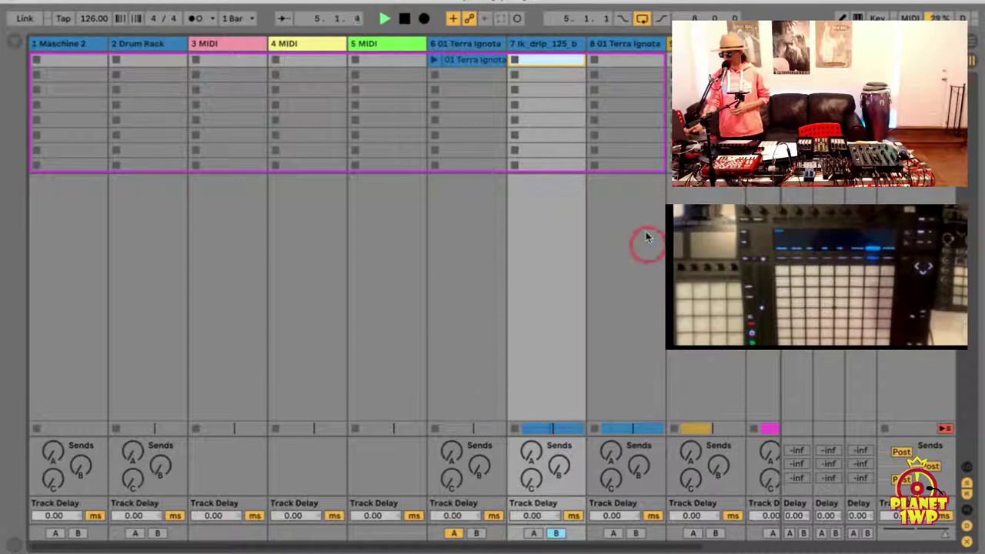
{"action": "scroll", "coordinate": [561, 387], "scroll_direction": "right", "scroll_amount": 3}
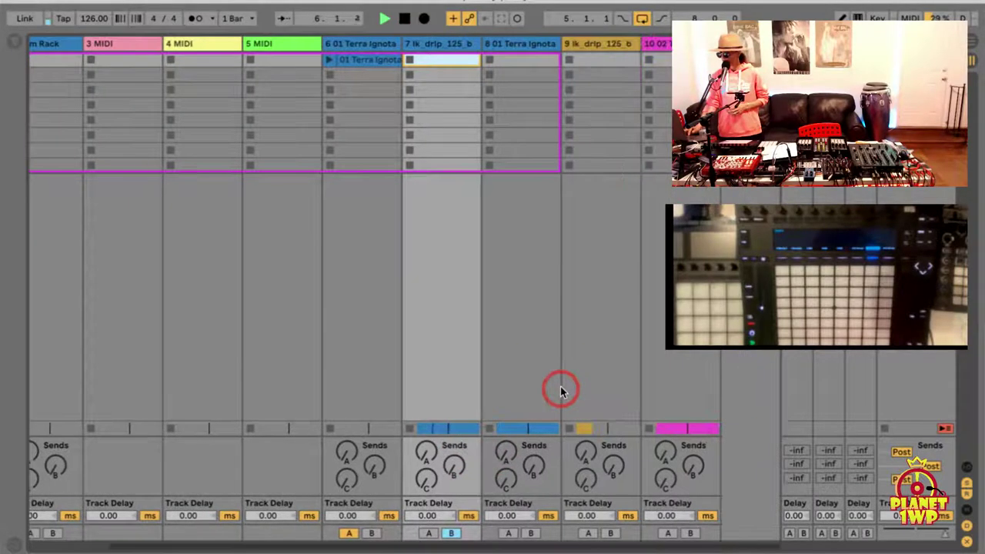
{"action": "left_click", "coordinate": [967, 466]}
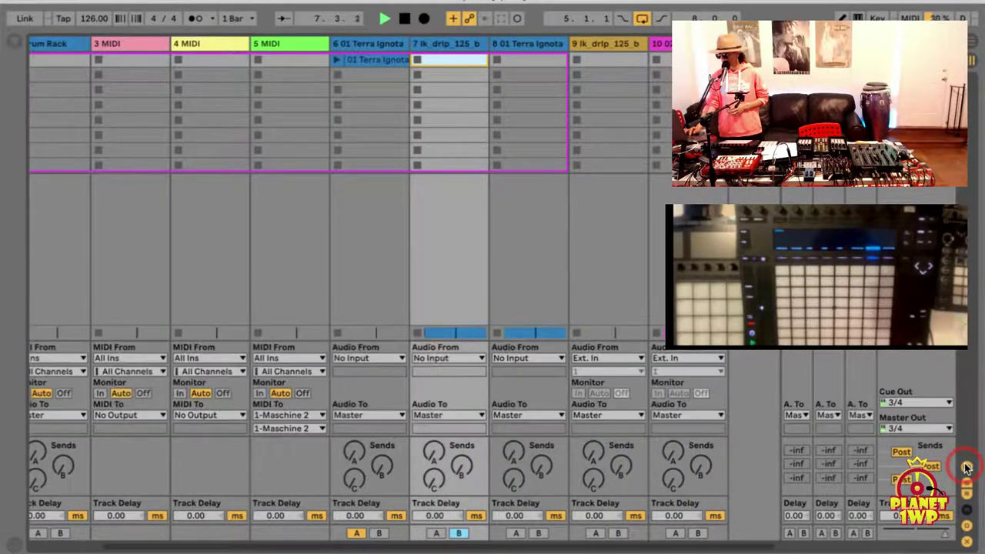
{"action": "left_click", "coordinate": [966, 525]}
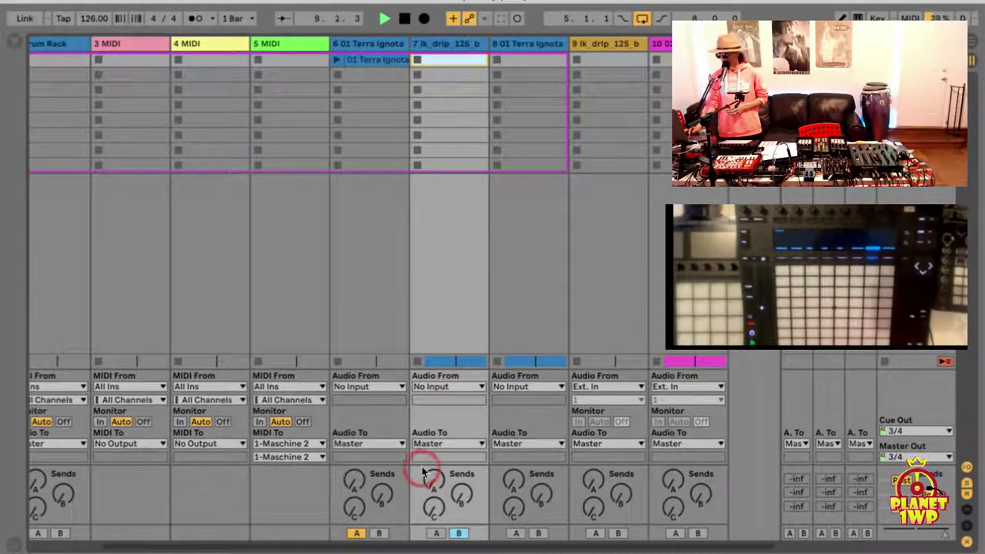
{"action": "scroll", "coordinate": [359, 359], "scroll_direction": "left", "scroll_amount": 3}
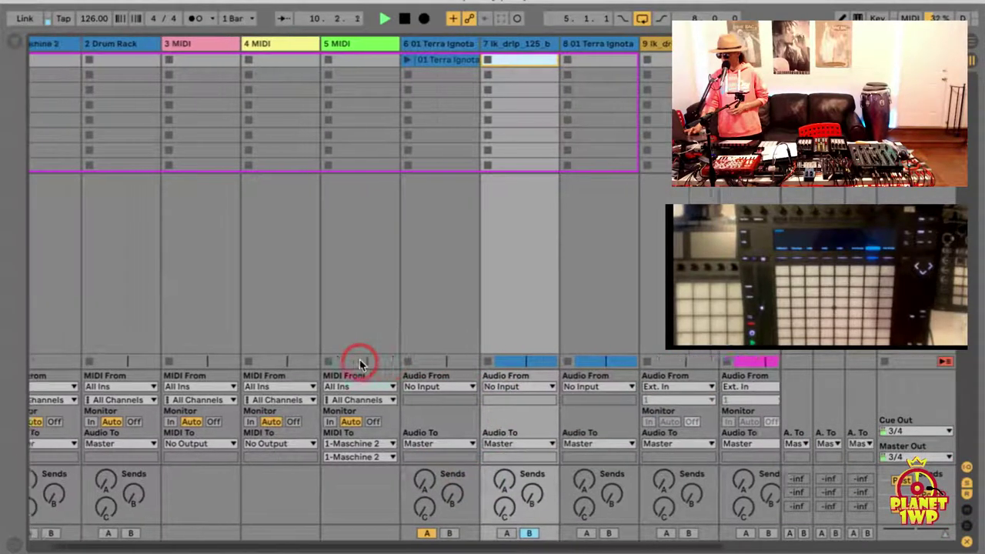
Adjust send A on the lk_drip_125 track during playback in Session View, and return to the stopped arrangement
{"action": "key", "text": "Tab"}
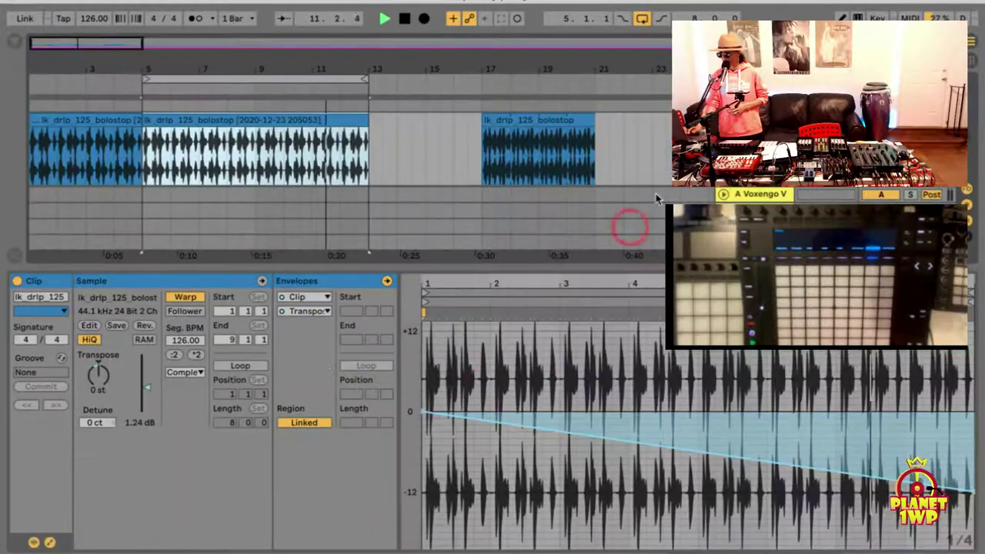
{"action": "key", "text": "Tab"}
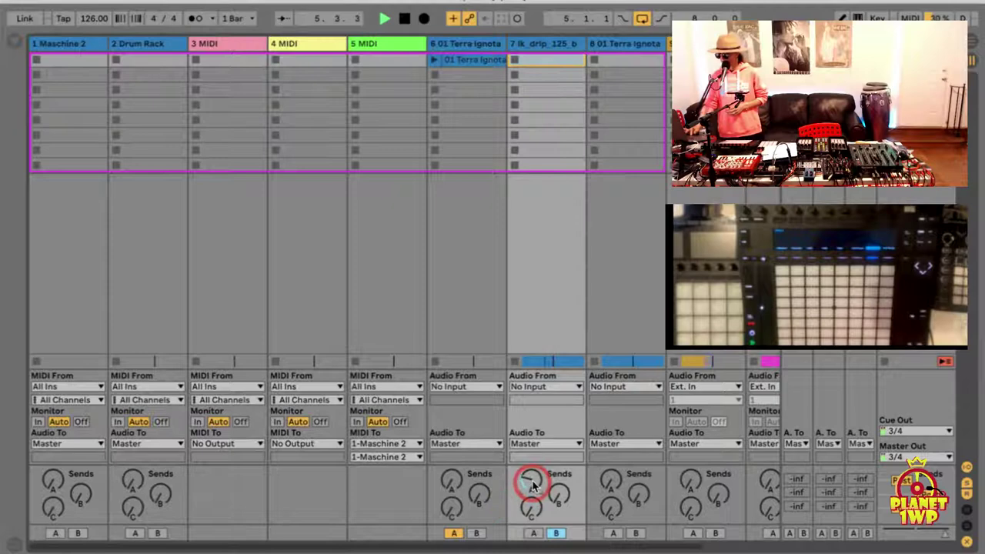
{"action": "left_click_drag", "start_coordinate": [534, 486], "coordinate": [534, 485]}
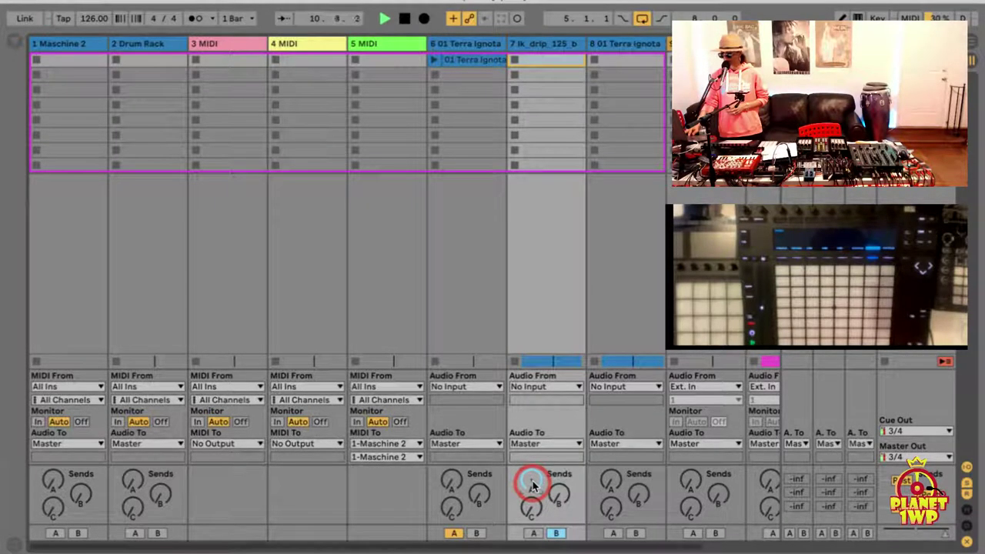
{"action": "key", "text": "space"}
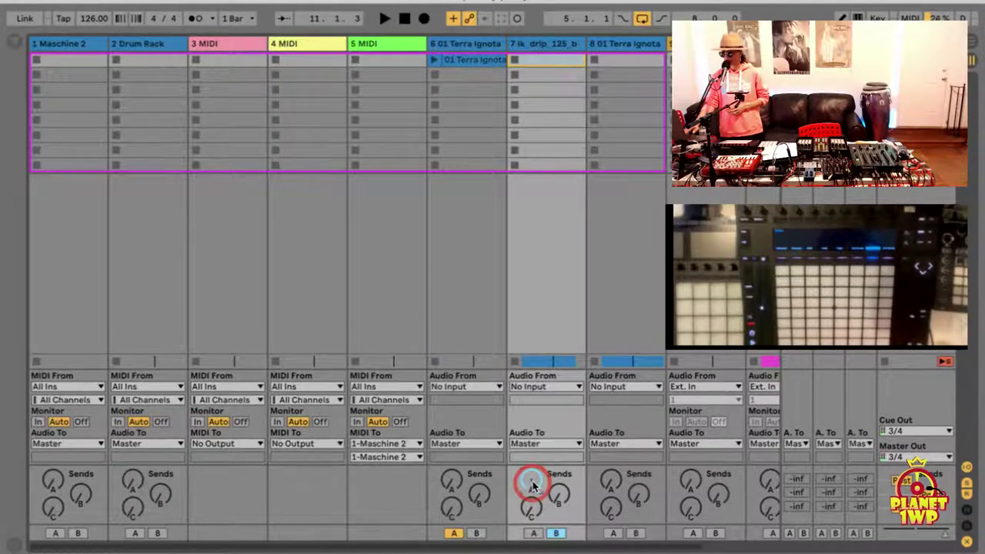
{"action": "key", "text": "Tab"}
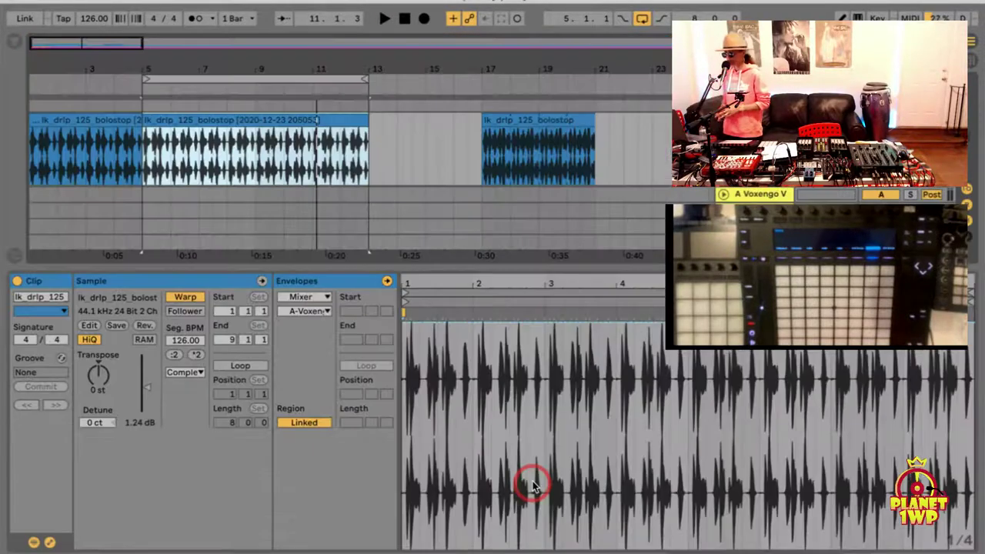